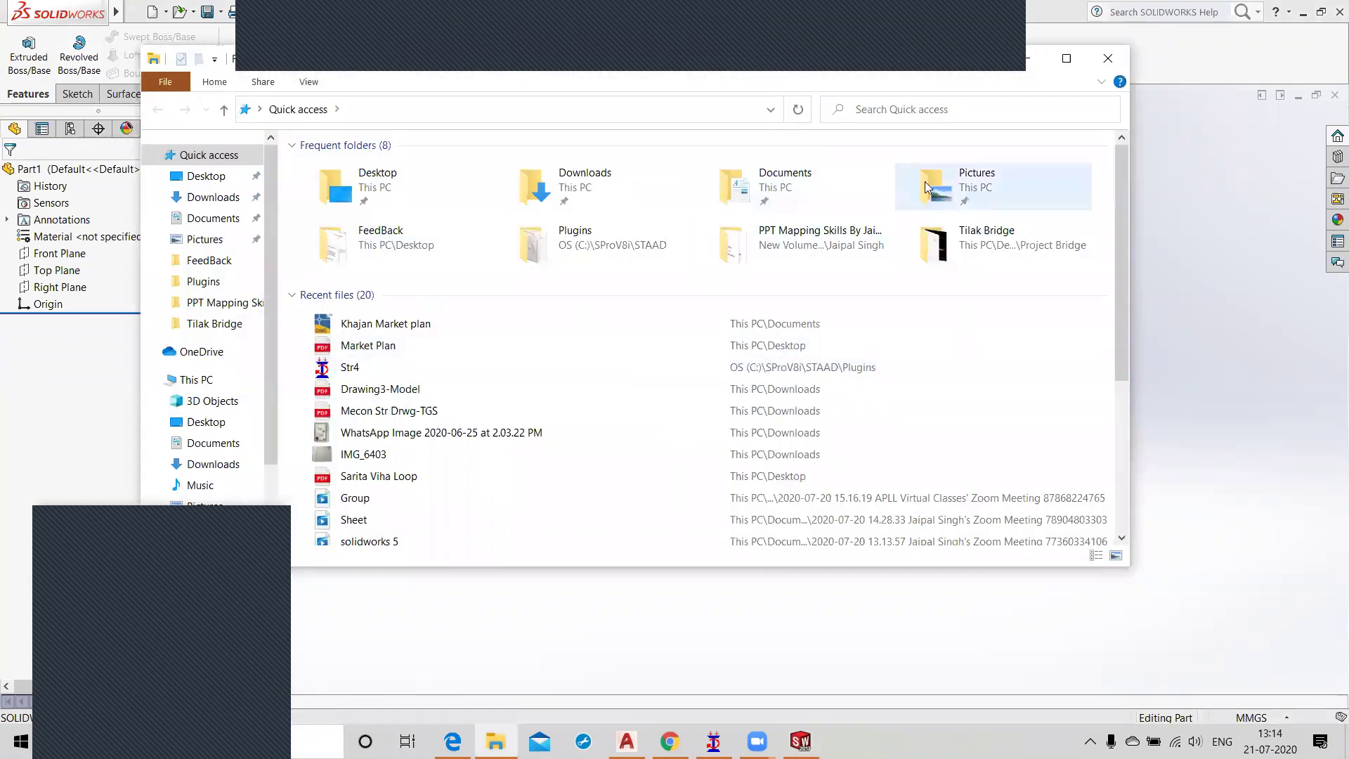
Step: Browse drive E: through the Laptop folder and its personal-name subfolder to the PPT Mapping Skills folder
{"action": "left_click", "coordinate": [196, 379]}
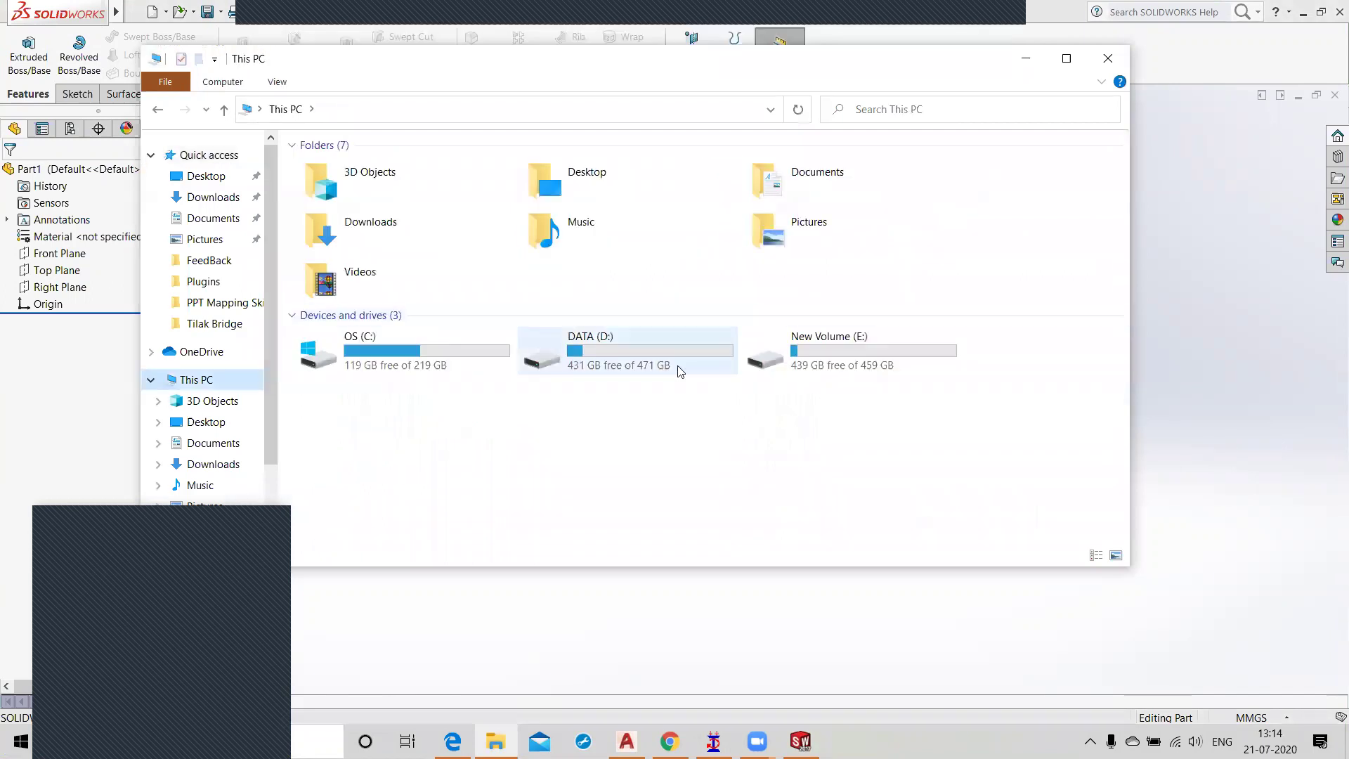
{"action": "double_click", "coordinate": [817, 361]}
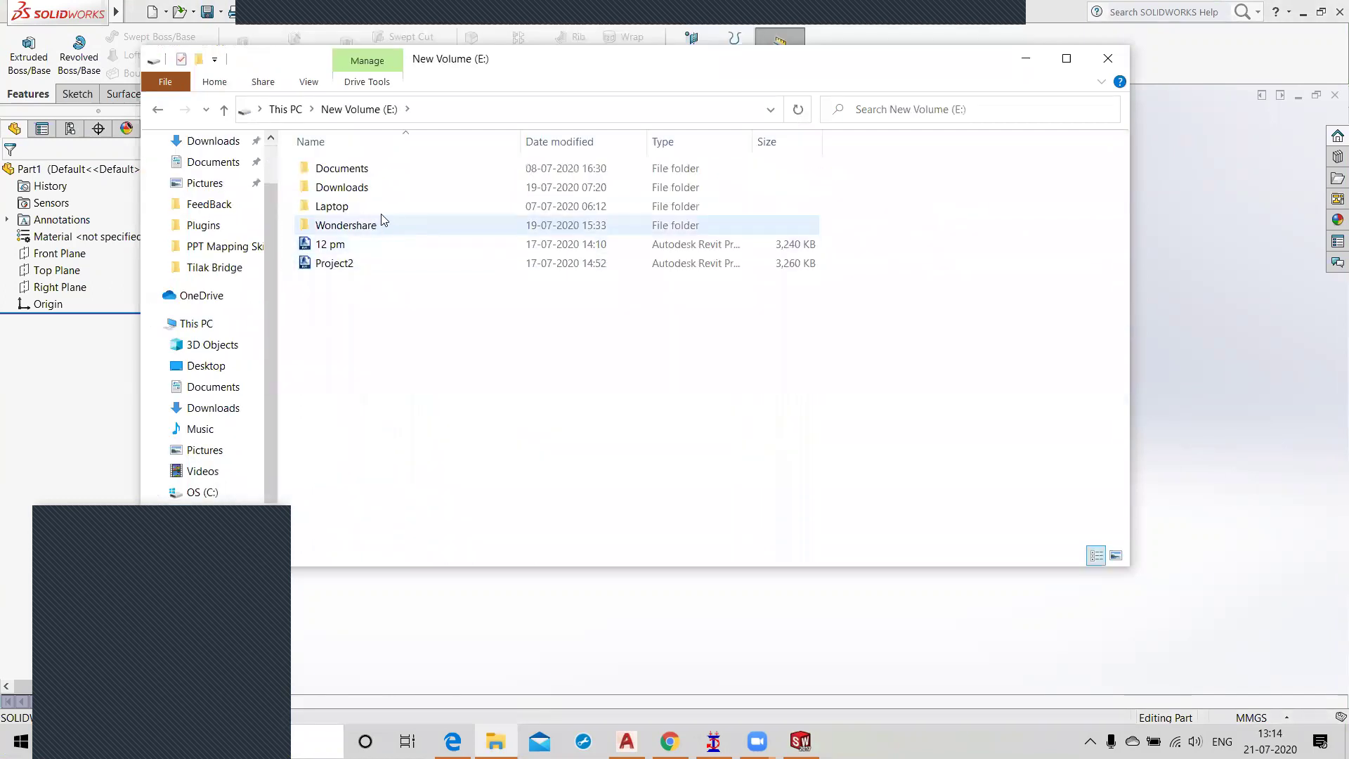
{"action": "double_click", "coordinate": [374, 205]}
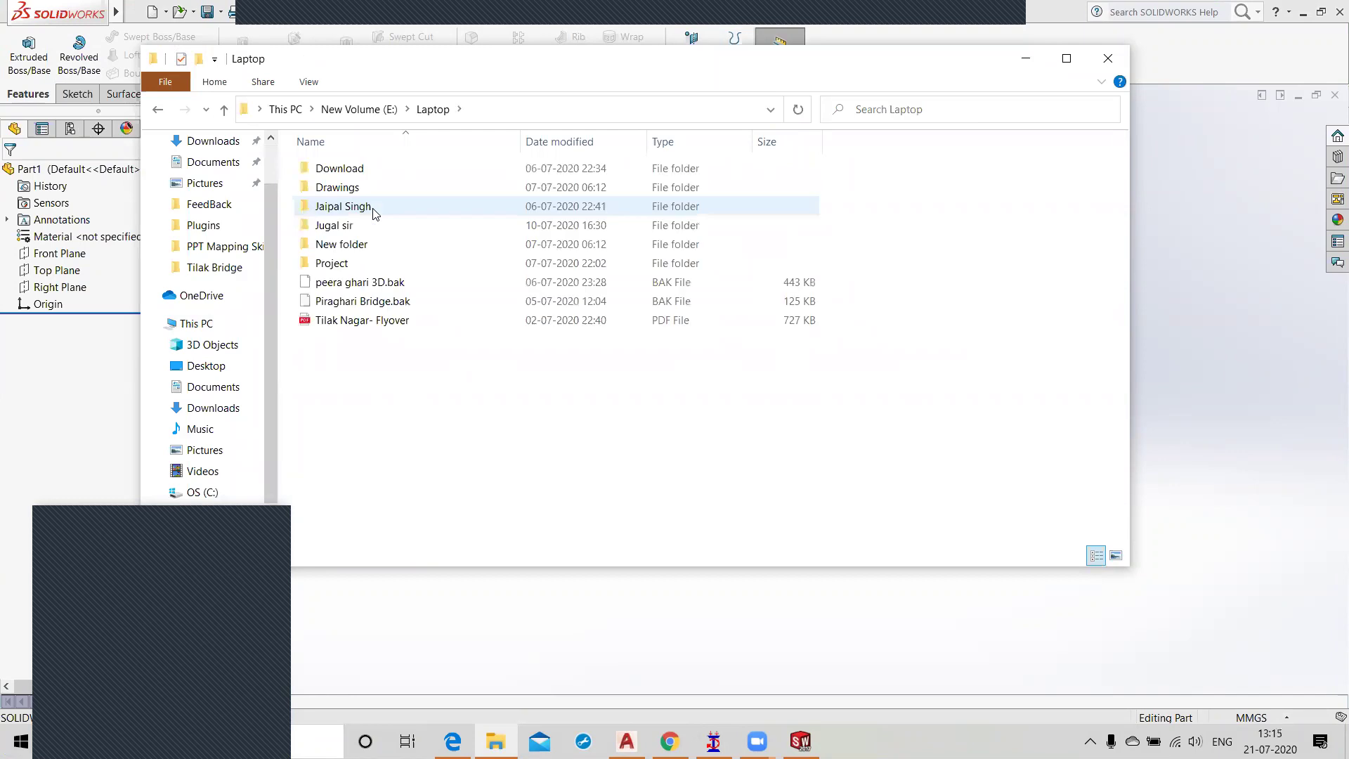
{"action": "double_click", "coordinate": [384, 211]}
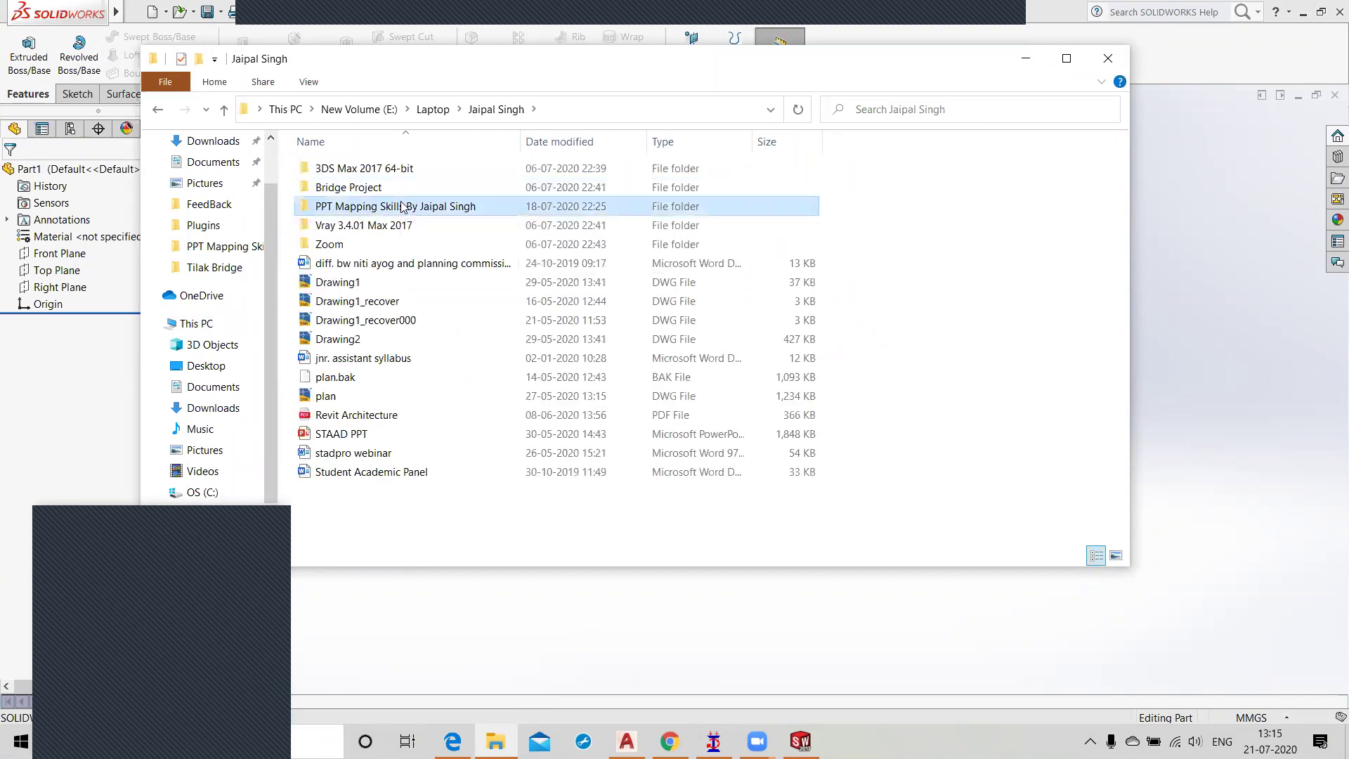
{"action": "double_click", "coordinate": [384, 210]}
{"action": "double_click", "coordinate": [391, 206]}
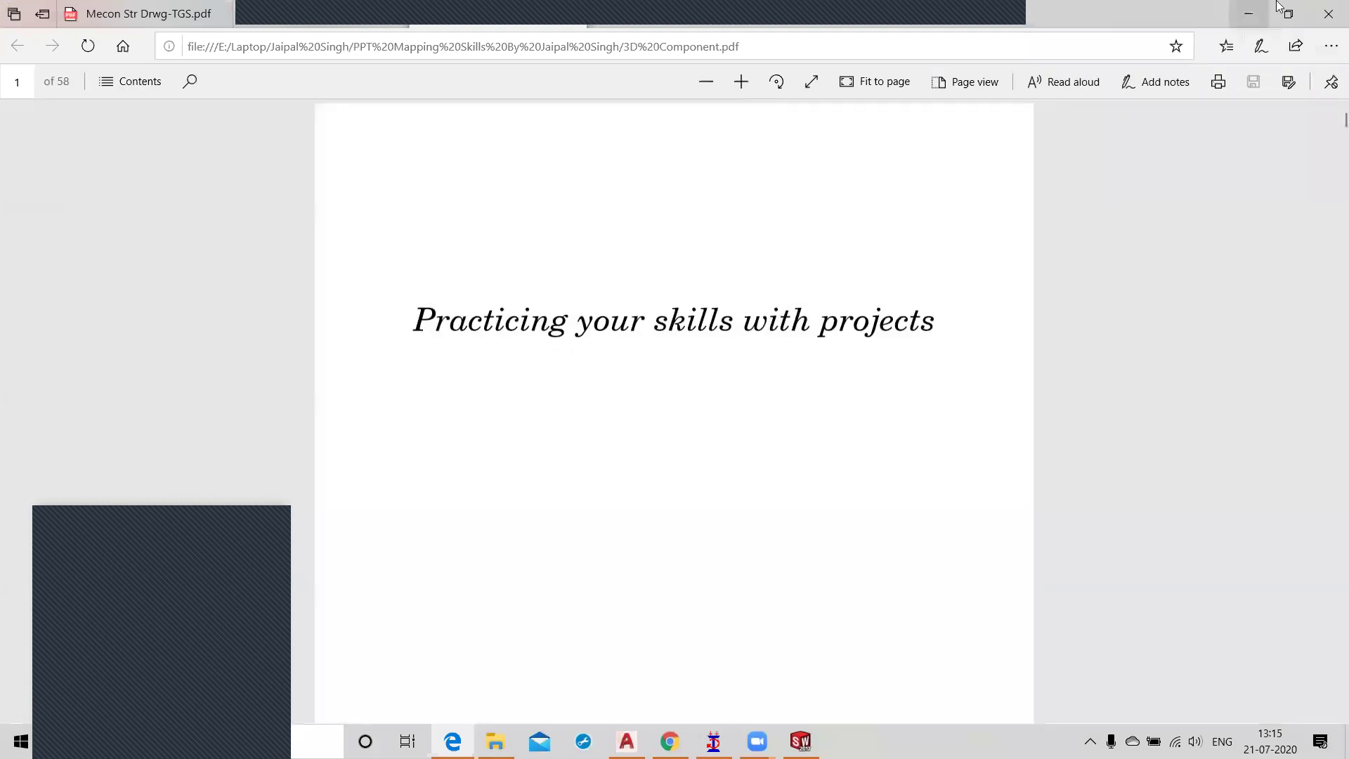
{"action": "left_click", "coordinate": [1328, 15]}
{"action": "left_click", "coordinate": [595, 416]}
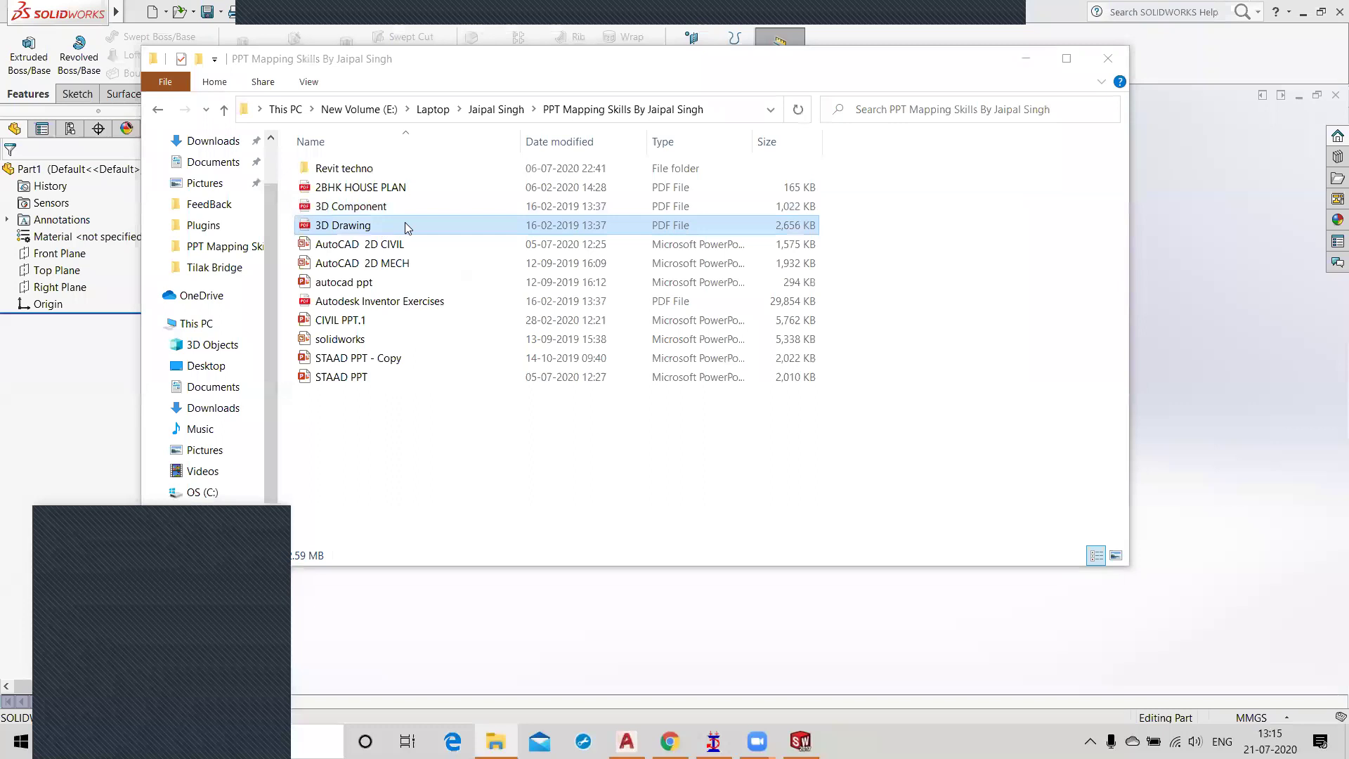
Step: Open the 3D Drawing PDF and examine the part drawings and dimensions on sheets 2 to 4, ending at the valve lifter
{"action": "double_click", "coordinate": [639, 225]}
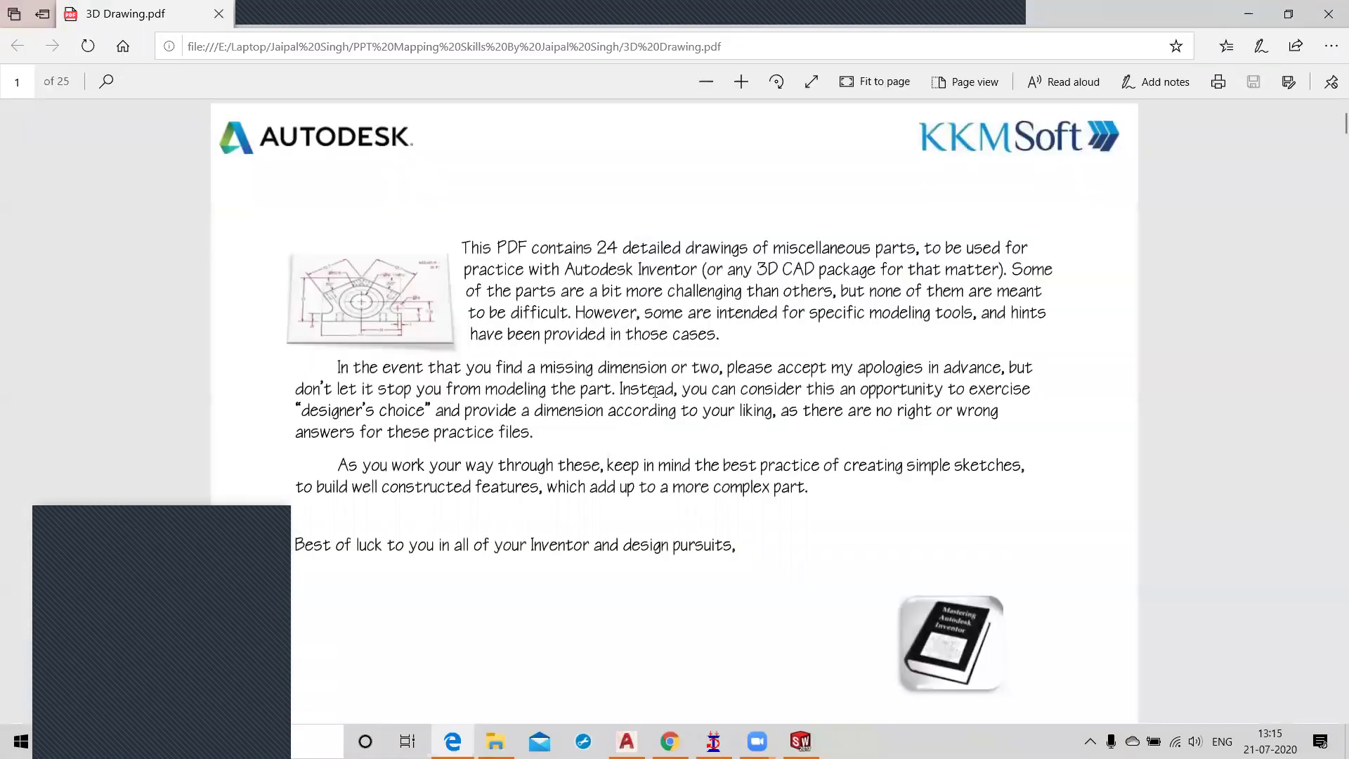
{"action": "scroll", "coordinate": [667, 461], "scroll_direction": "down", "scroll_amount": 5}
{"action": "scroll", "coordinate": [666, 461], "scroll_direction": "down", "scroll_amount": 10}
{"action": "scroll", "coordinate": [666, 462], "scroll_direction": "up", "scroll_amount": 5}
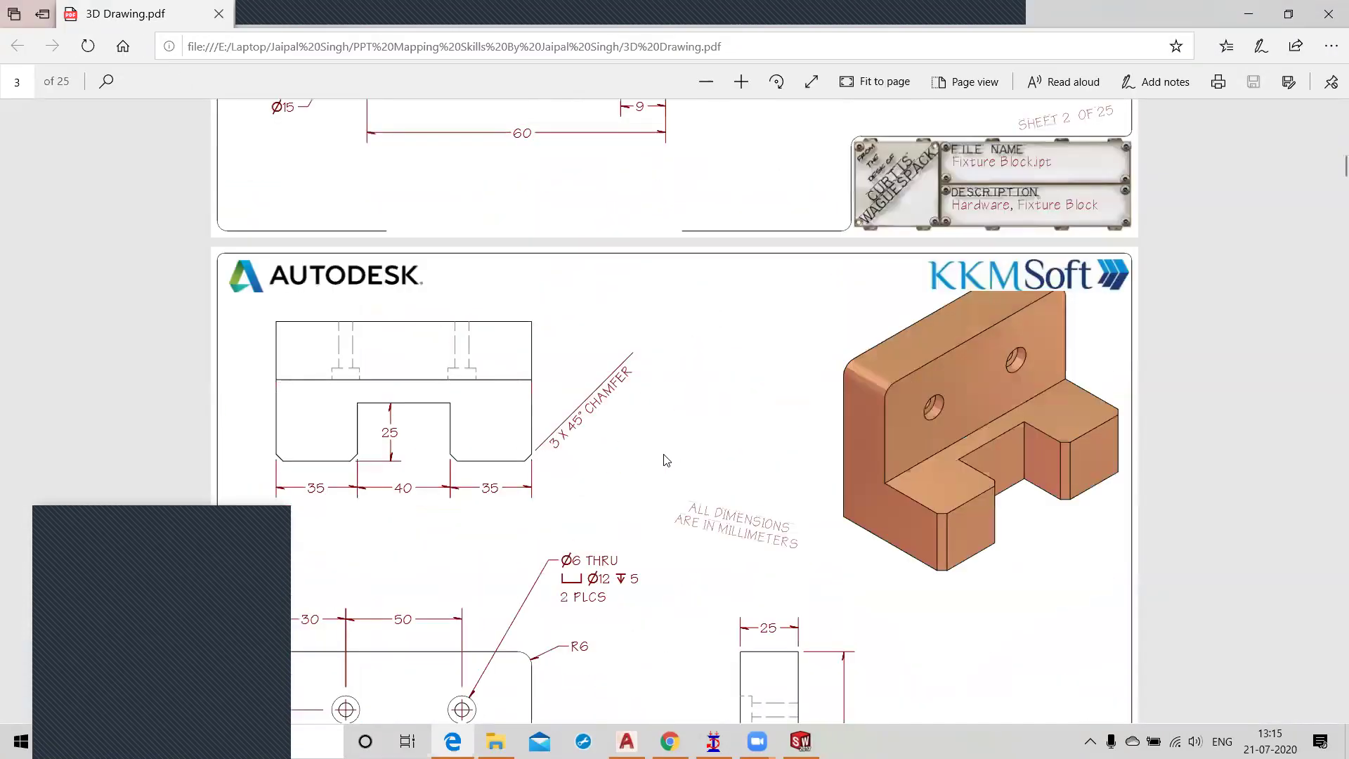
{"action": "scroll", "coordinate": [666, 462], "scroll_direction": "up", "scroll_amount": 4}
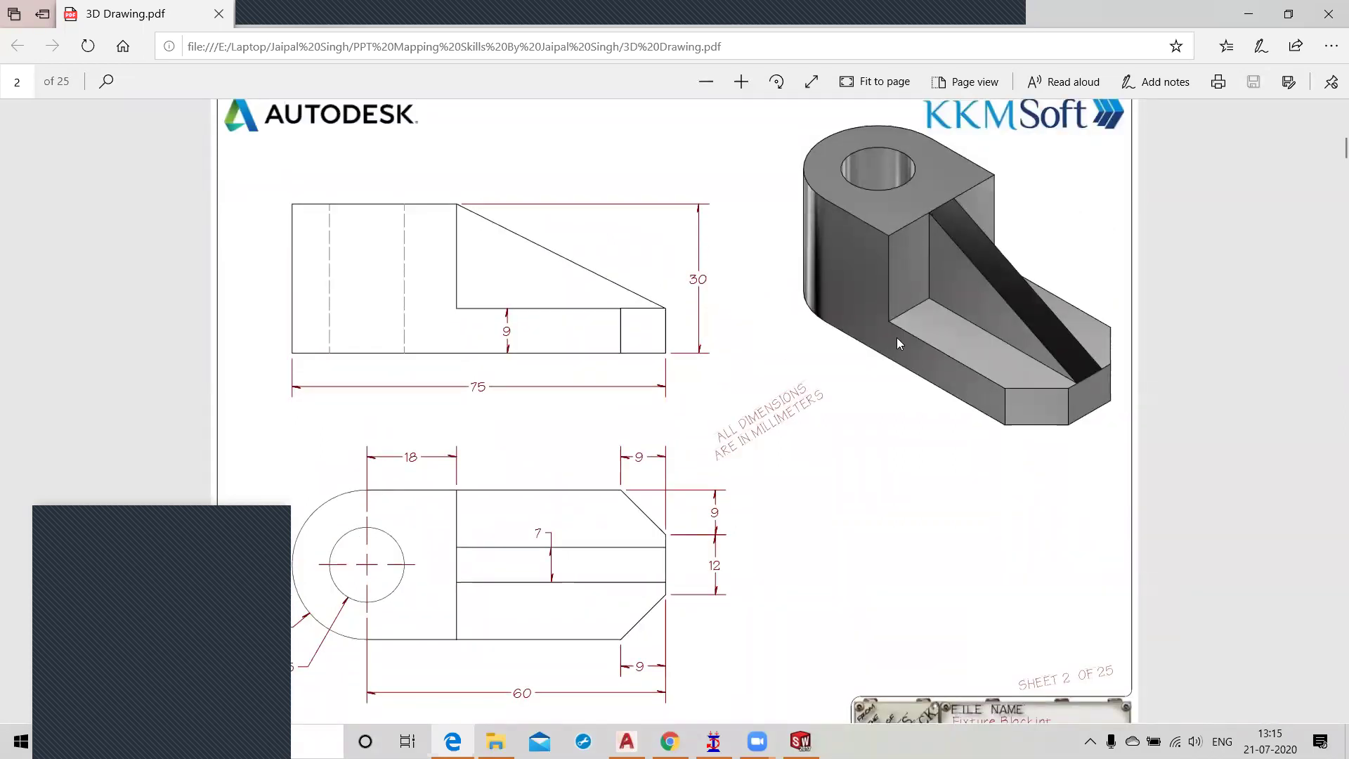
{"action": "scroll", "coordinate": [896, 337], "scroll_direction": "down", "scroll_amount": 10}
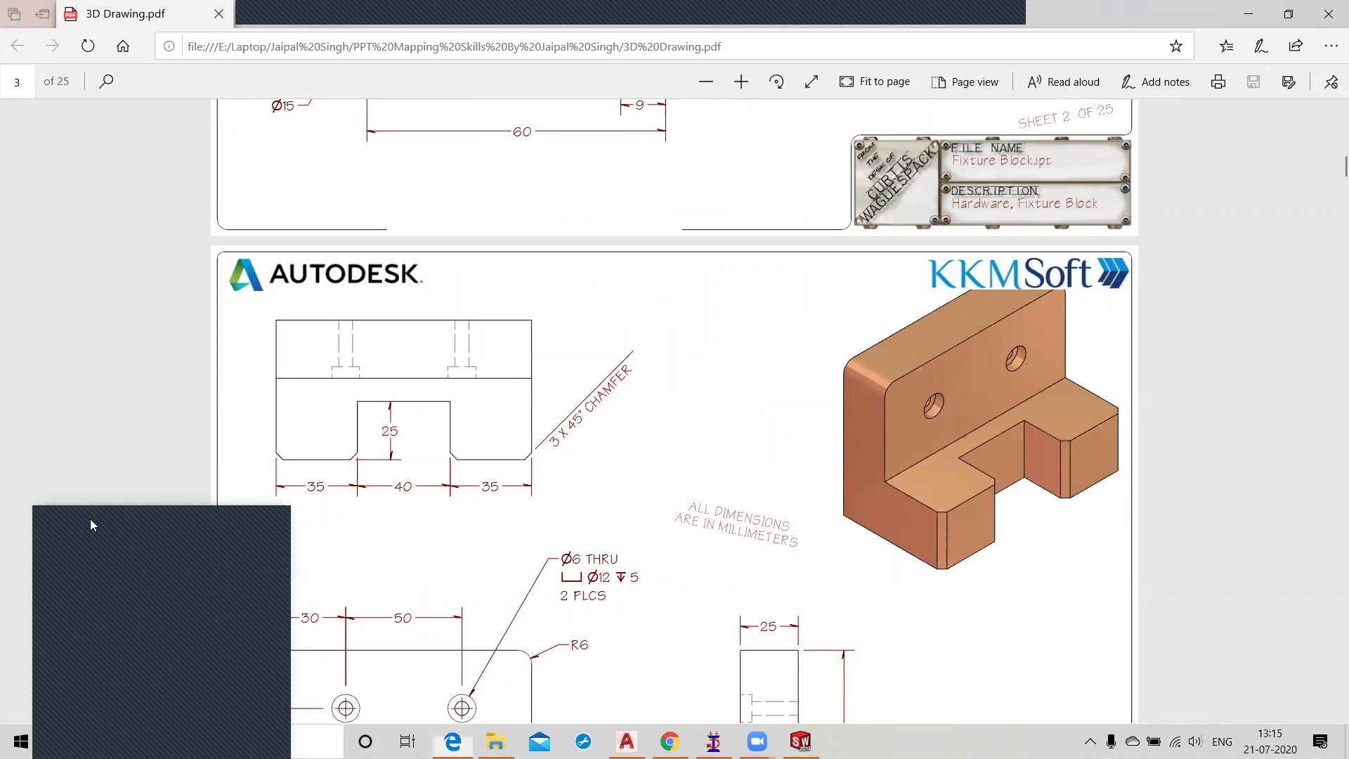
{"action": "scroll", "coordinate": [829, 422], "scroll_direction": "up", "scroll_amount": 6}
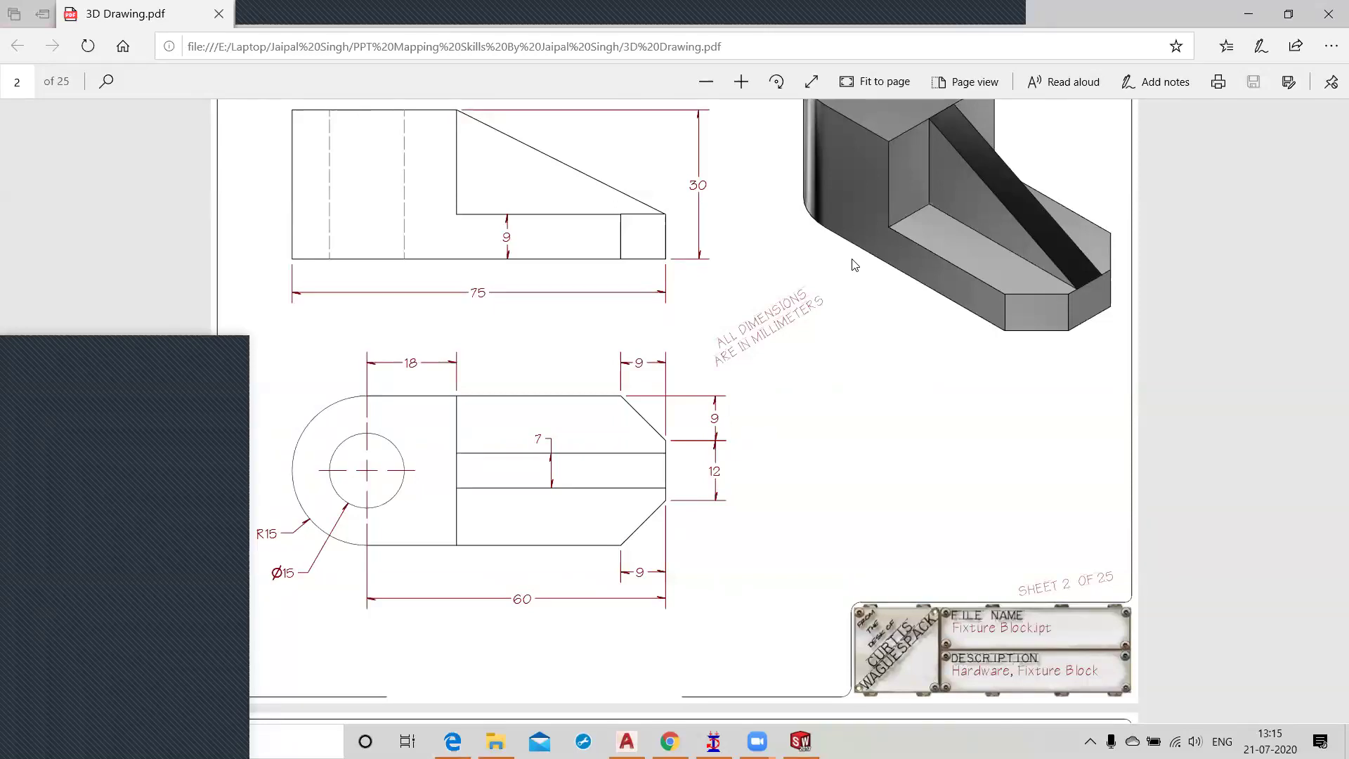
{"action": "scroll", "coordinate": [853, 264], "scroll_direction": "down", "scroll_amount": 6}
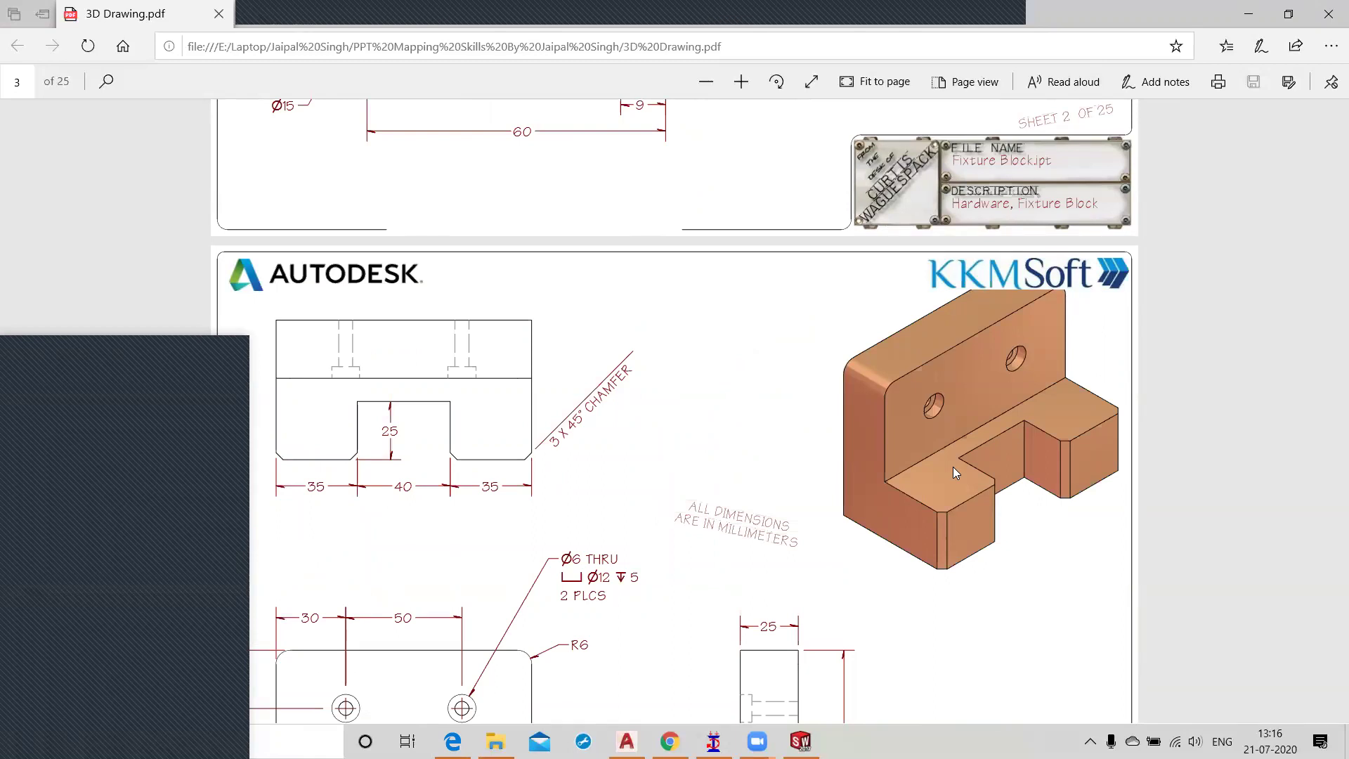
{"action": "scroll", "coordinate": [877, 540], "scroll_direction": "down", "scroll_amount": 8}
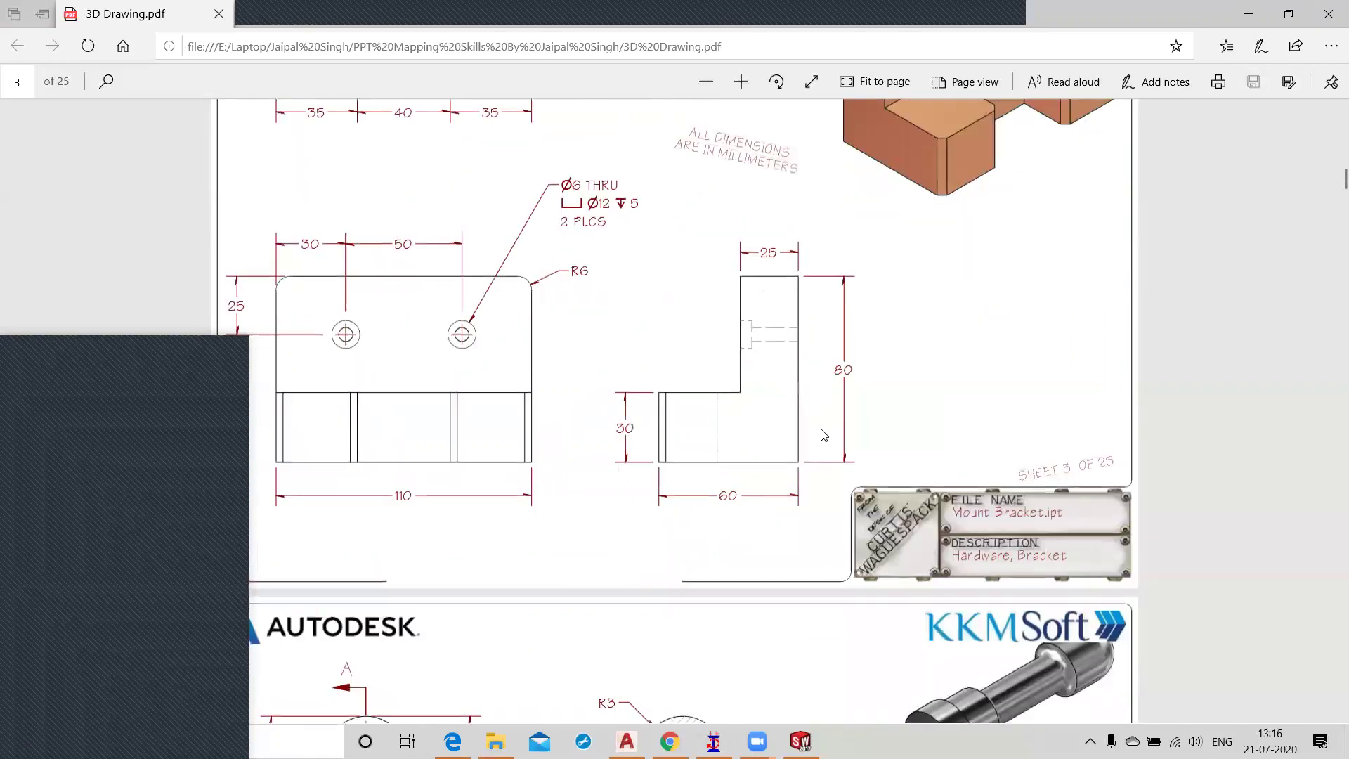
{"action": "scroll", "coordinate": [886, 535], "scroll_direction": "down", "scroll_amount": 3}
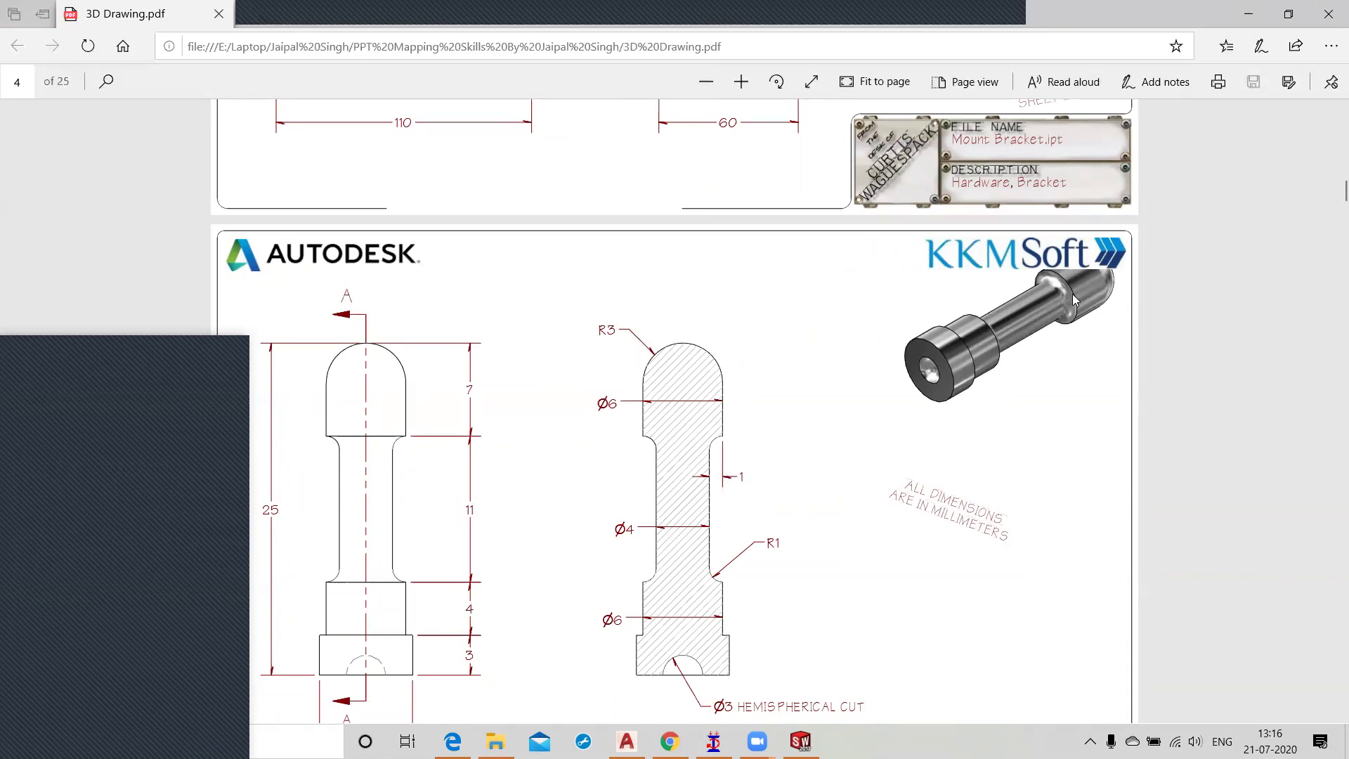
{"action": "scroll", "coordinate": [778, 386], "scroll_direction": "down", "scroll_amount": 3}
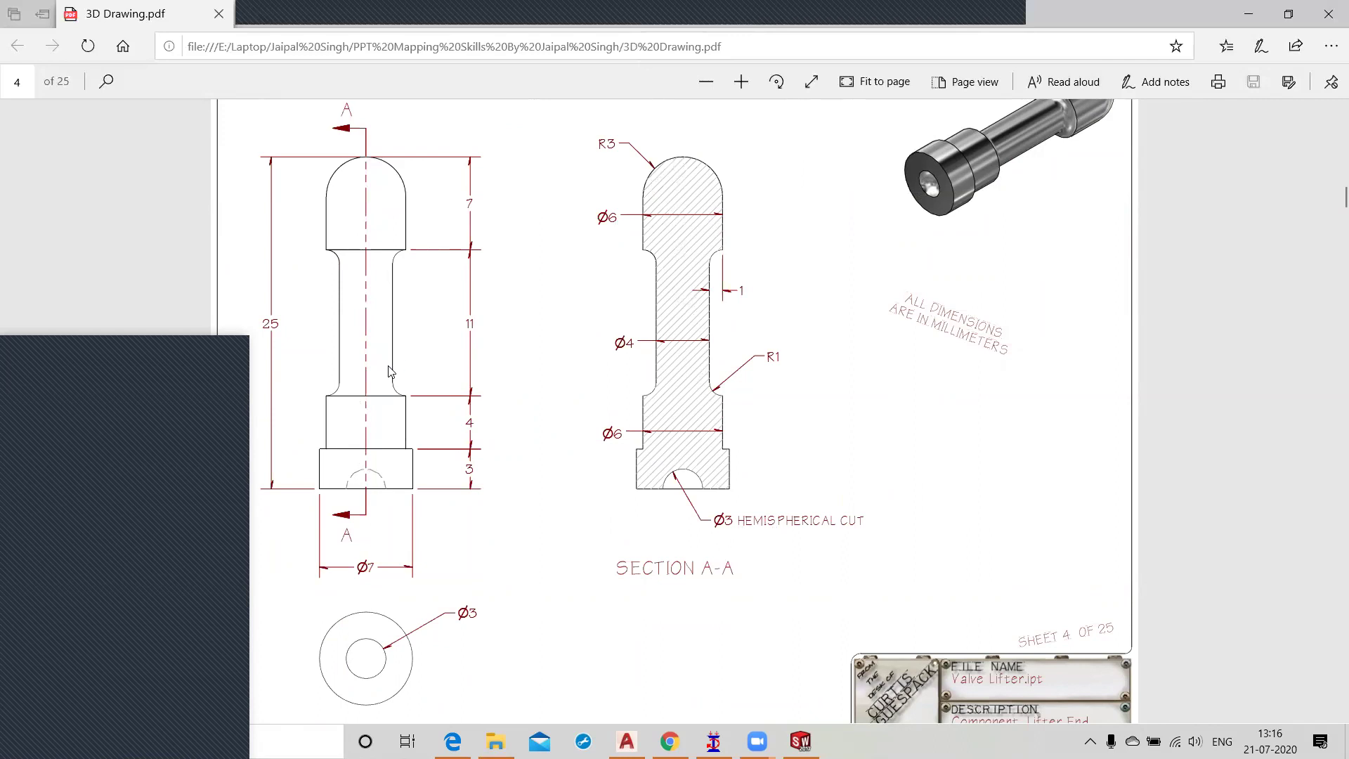
Step: Switch back to the empty part in SOLIDWORKS and start a sketch on the Front Plane
{"action": "left_click", "coordinate": [1252, 20]}
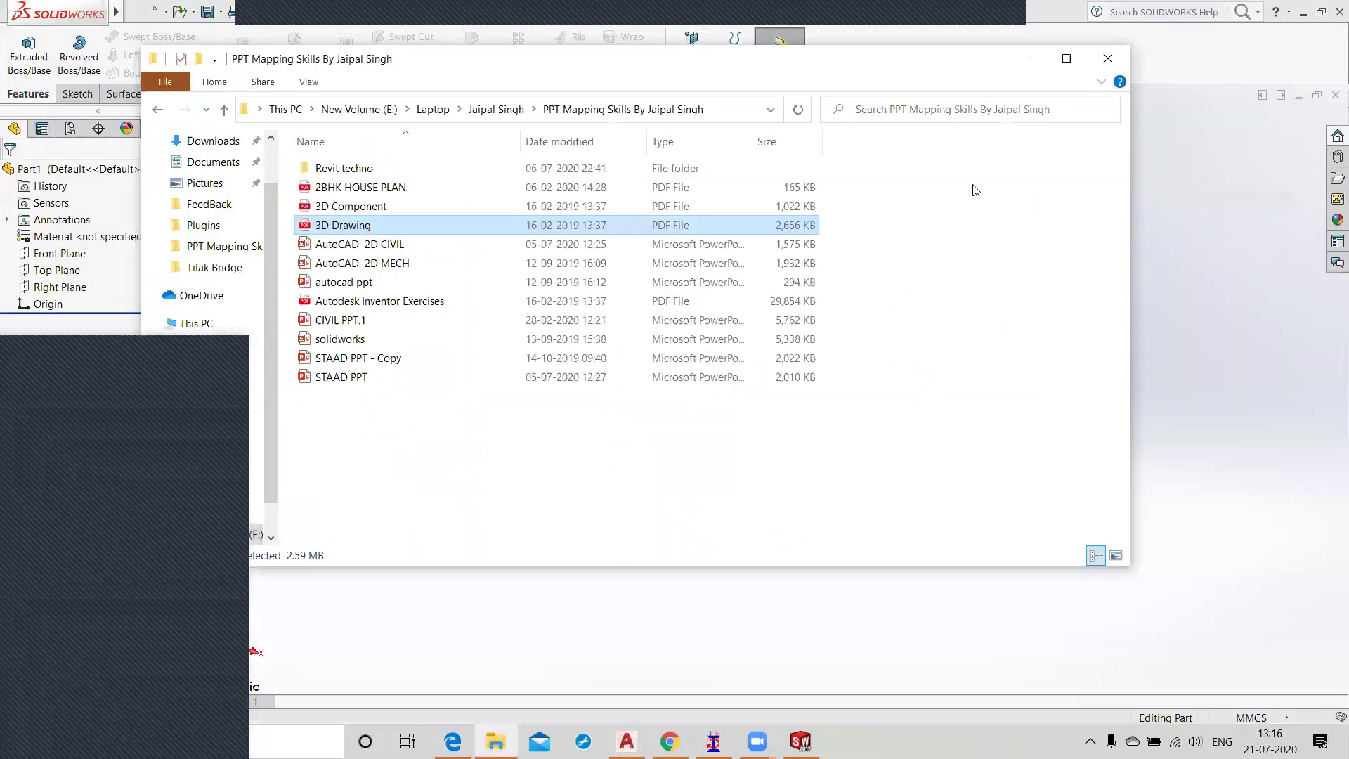
{"action": "left_click", "coordinate": [1025, 59]}
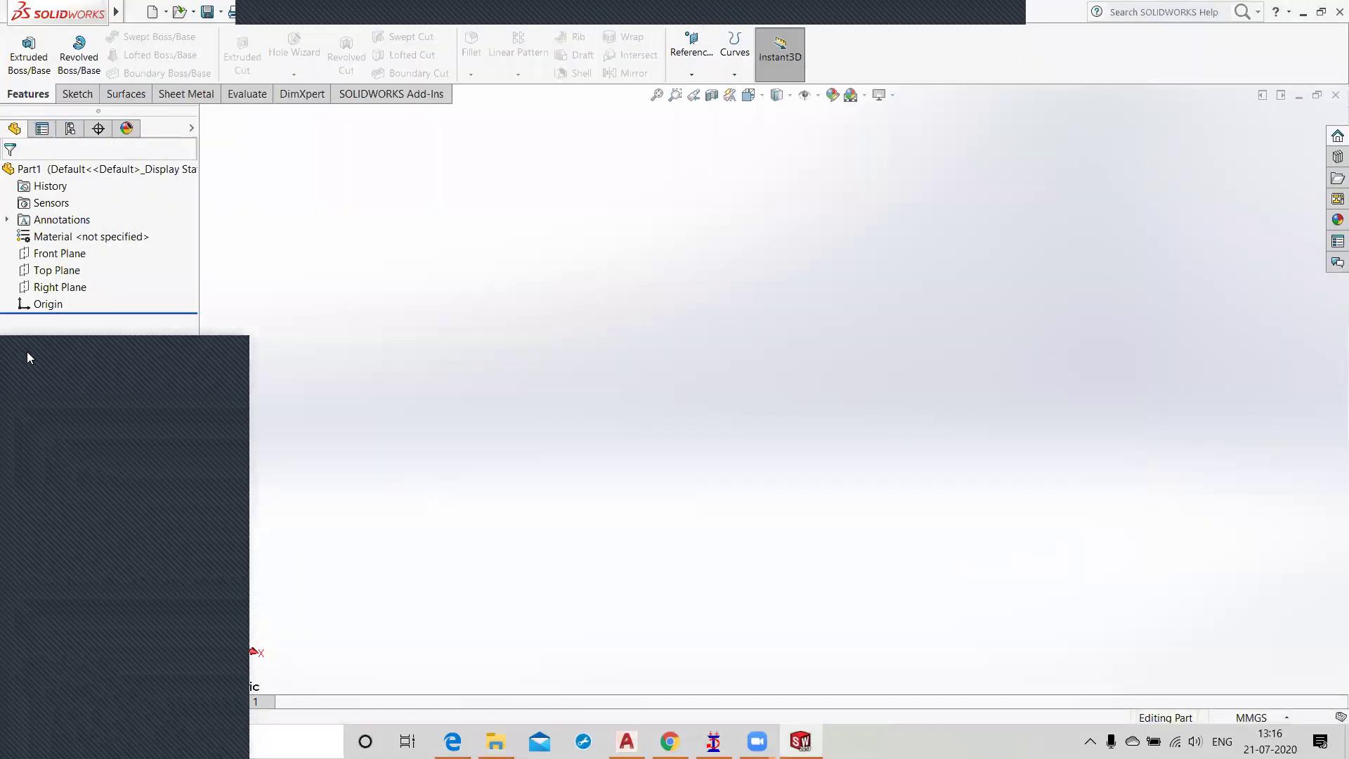
{"action": "left_click", "coordinate": [59, 254]}
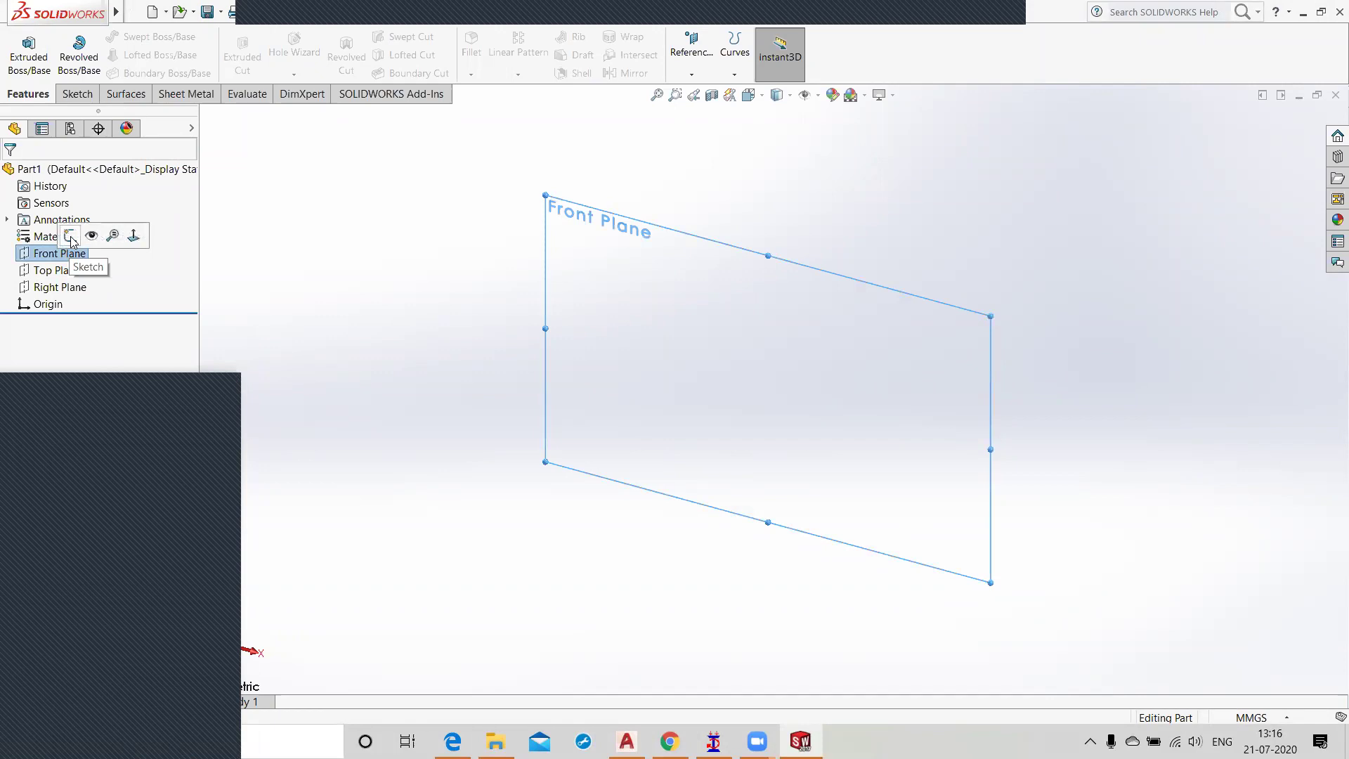
{"action": "left_click", "coordinate": [70, 238]}
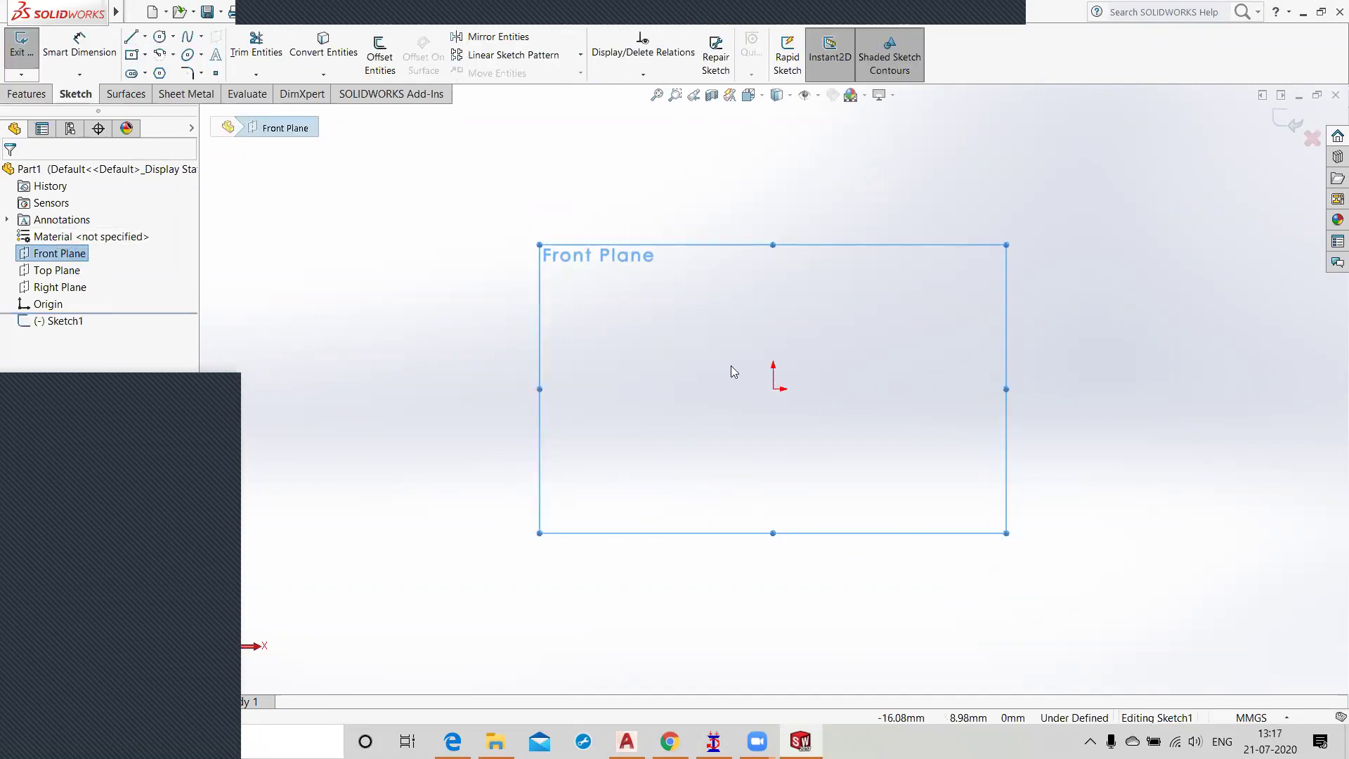
Step: Draw a vertical centerline upward from the origin as the axis of the valve lifter
{"action": "left_click", "coordinate": [145, 37]}
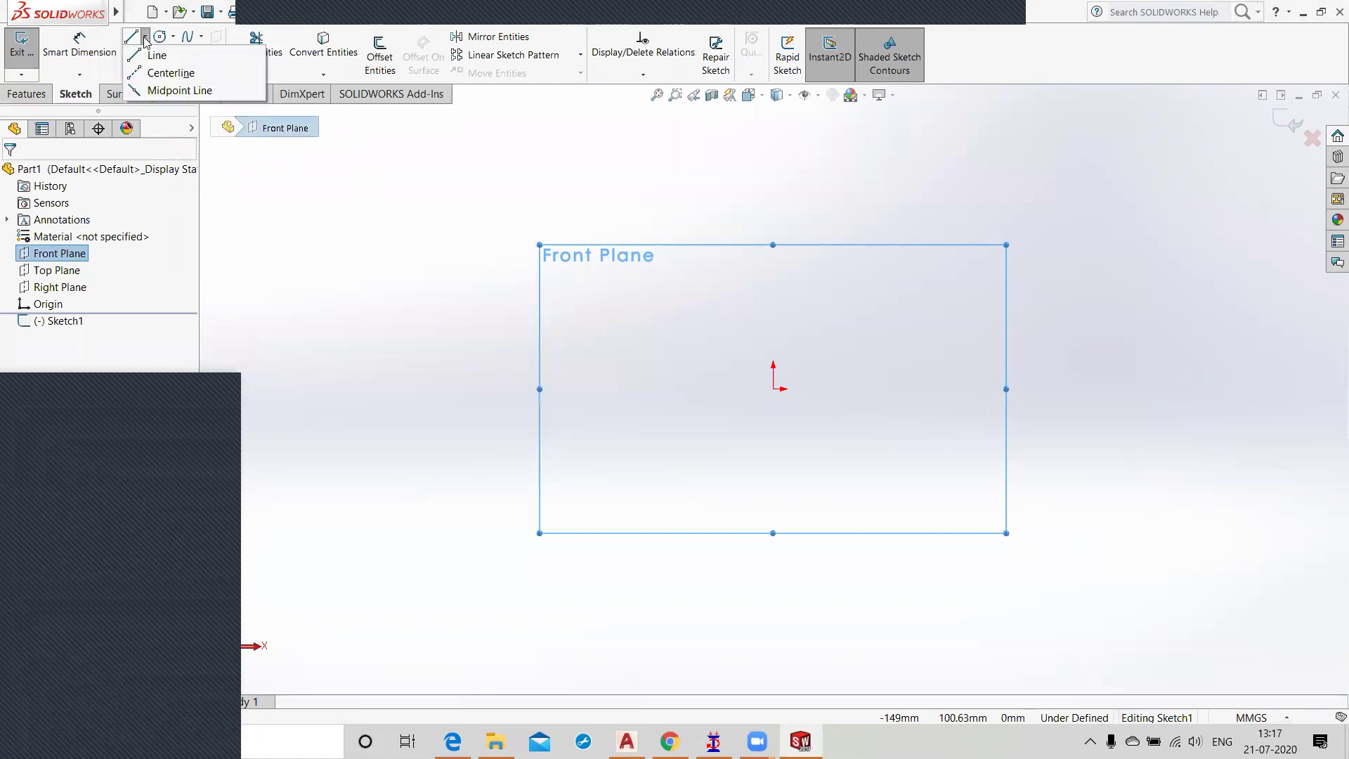
{"action": "left_click", "coordinate": [156, 73]}
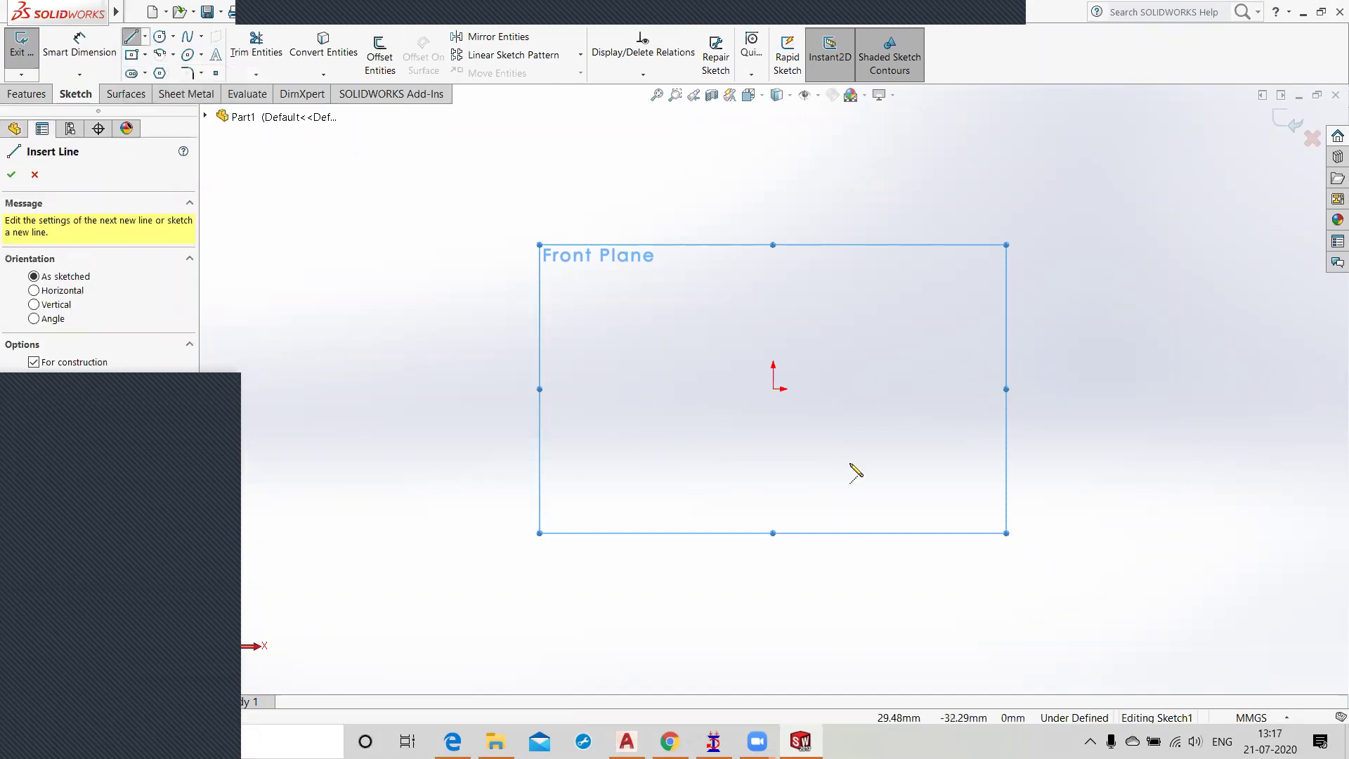
{"action": "left_click", "coordinate": [775, 390]}
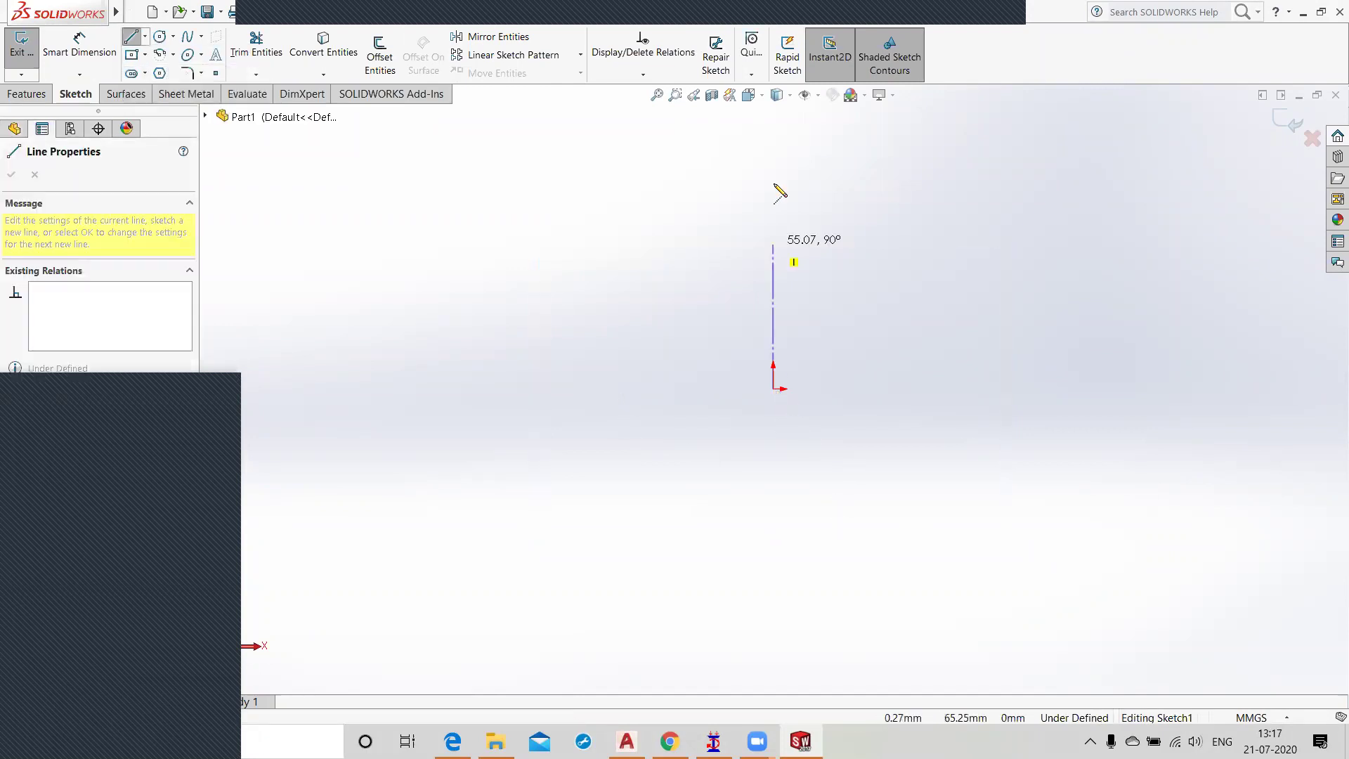
{"action": "left_click", "coordinate": [773, 136]}
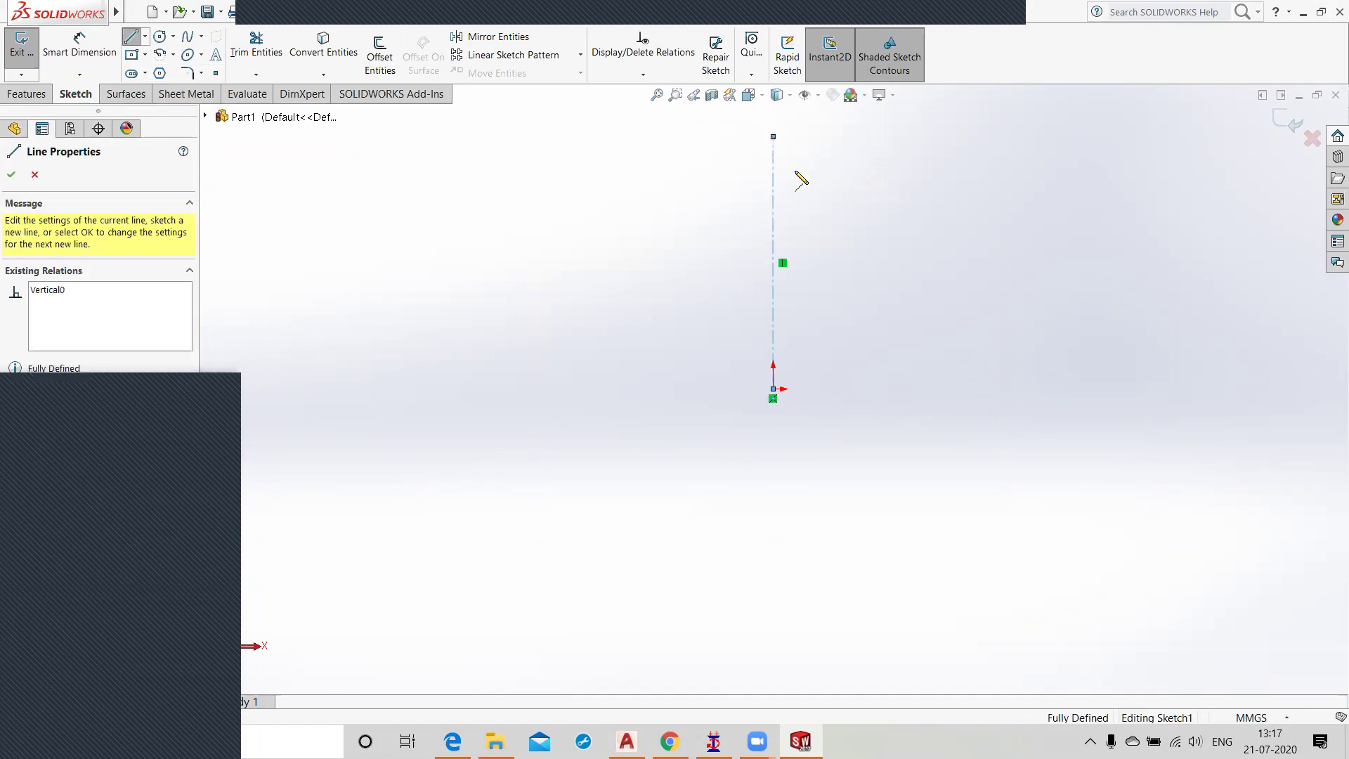
{"action": "right_click", "coordinate": [884, 222]}
{"action": "left_click", "coordinate": [901, 231]}
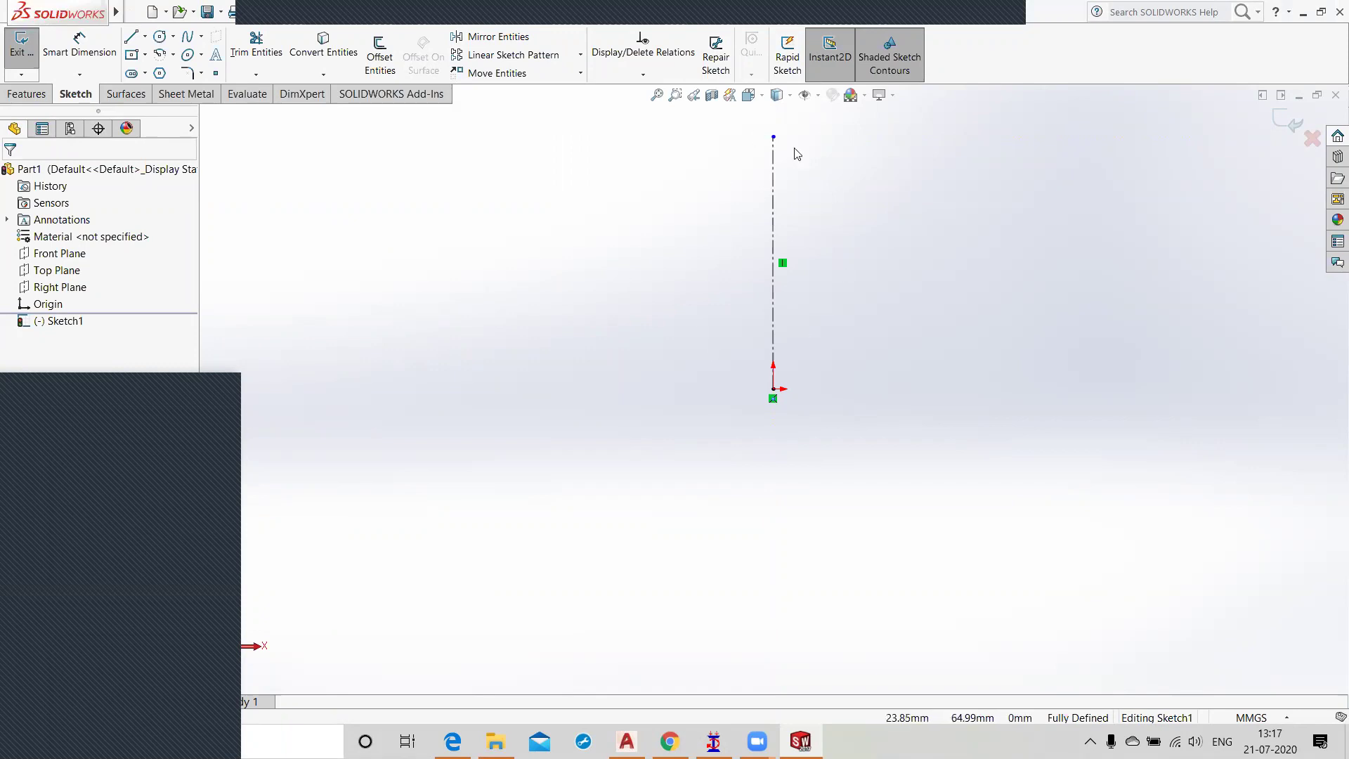
{"action": "left_click", "coordinate": [144, 35]}
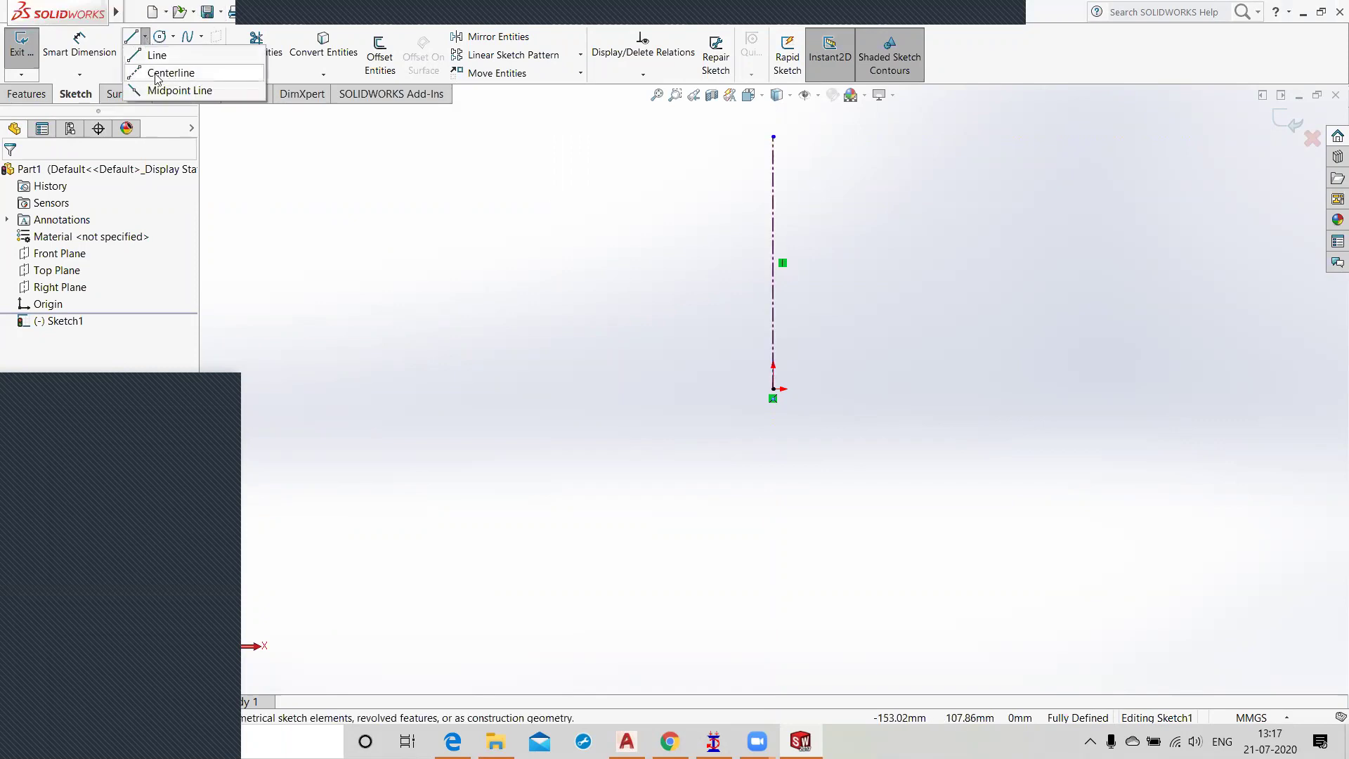
{"action": "left_click", "coordinate": [385, 233]}
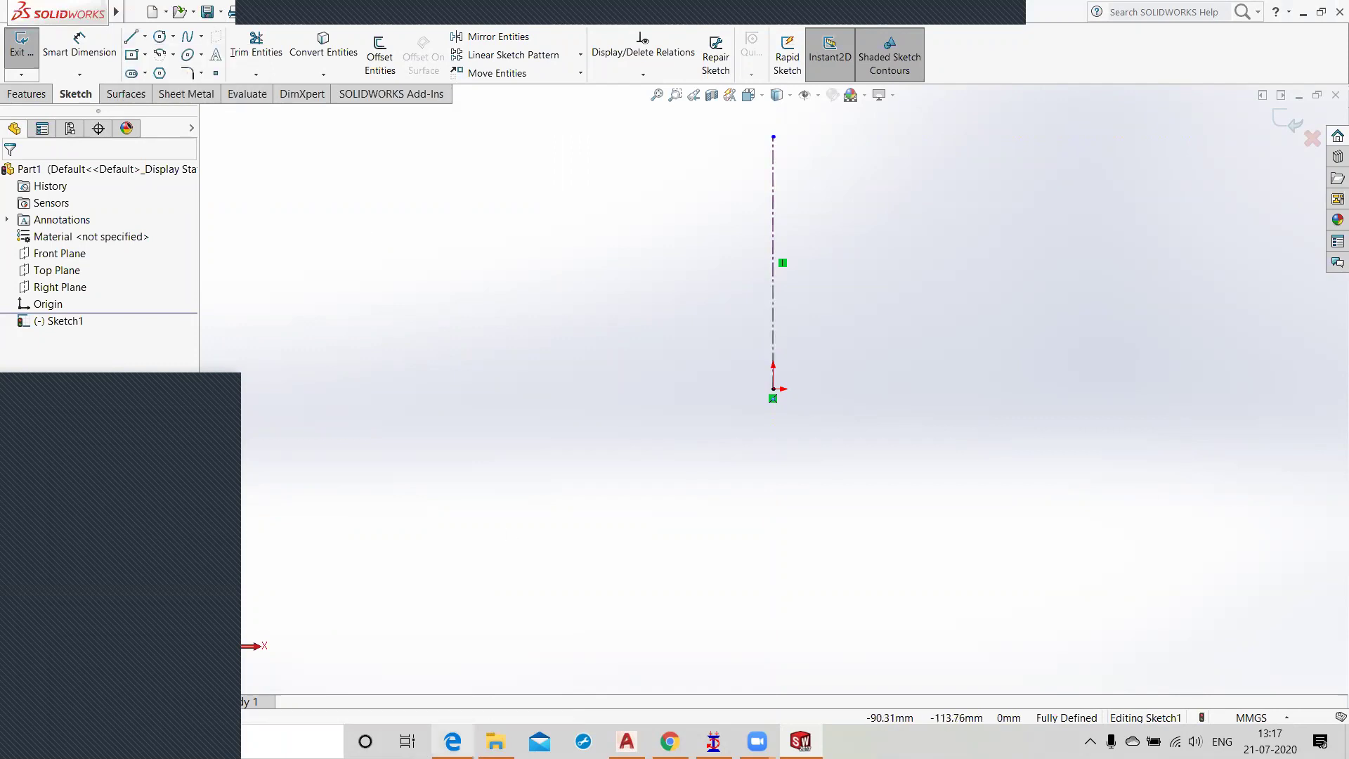
Step: Check the valve lifter drawing in the PDF, then sketch its stepped lower half-profile as four lines from the origin, base about 21 mm long
{"action": "left_click", "coordinate": [453, 741]}
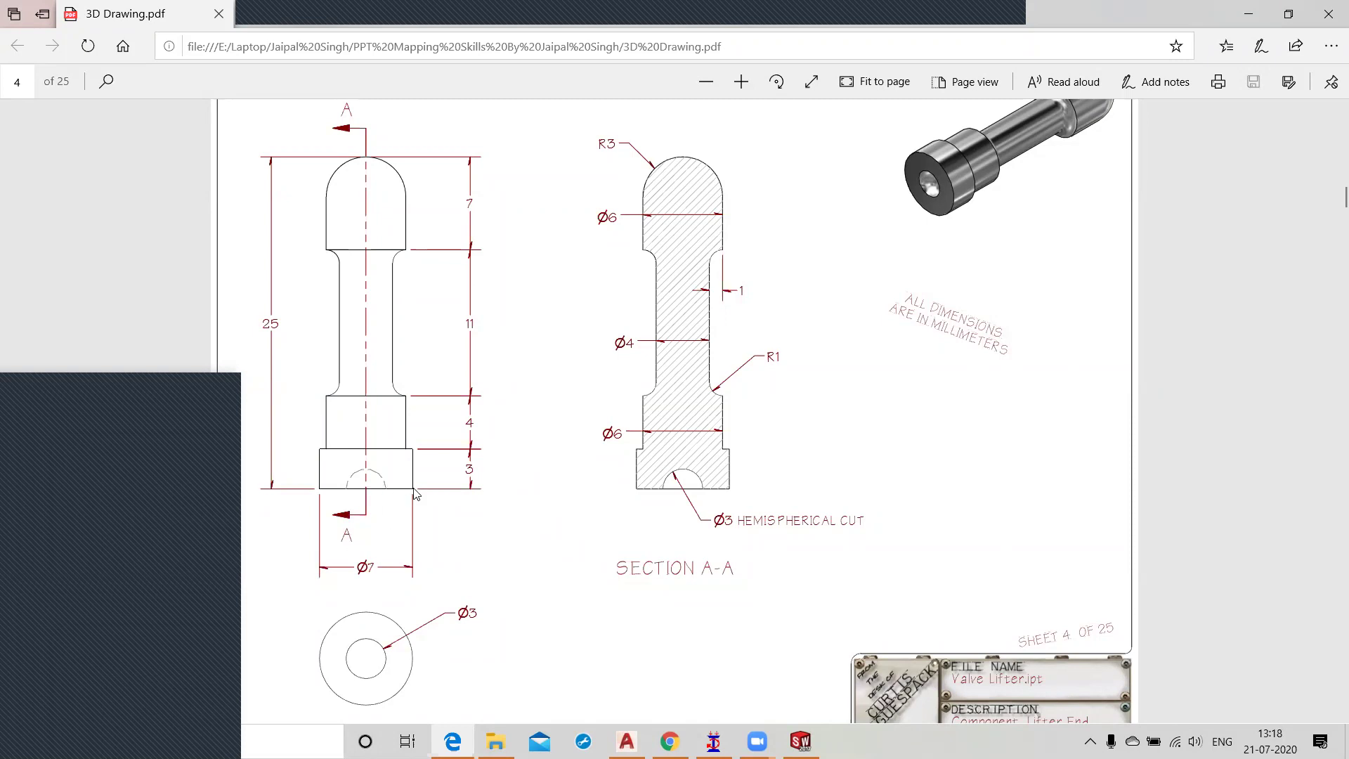
{"action": "left_click", "coordinate": [1248, 14]}
{"action": "left_click", "coordinate": [132, 40]}
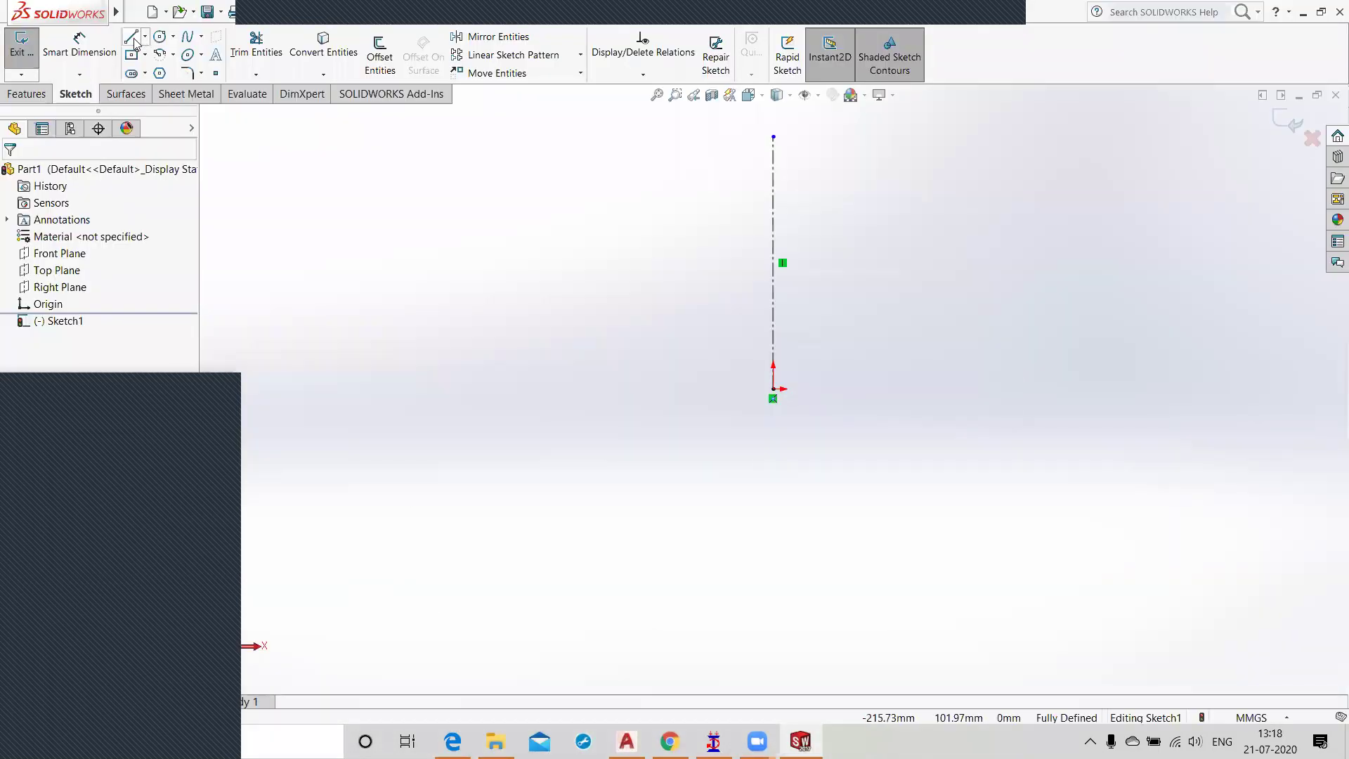
{"action": "left_click", "coordinate": [774, 388]}
{"action": "left_click", "coordinate": [829, 389]}
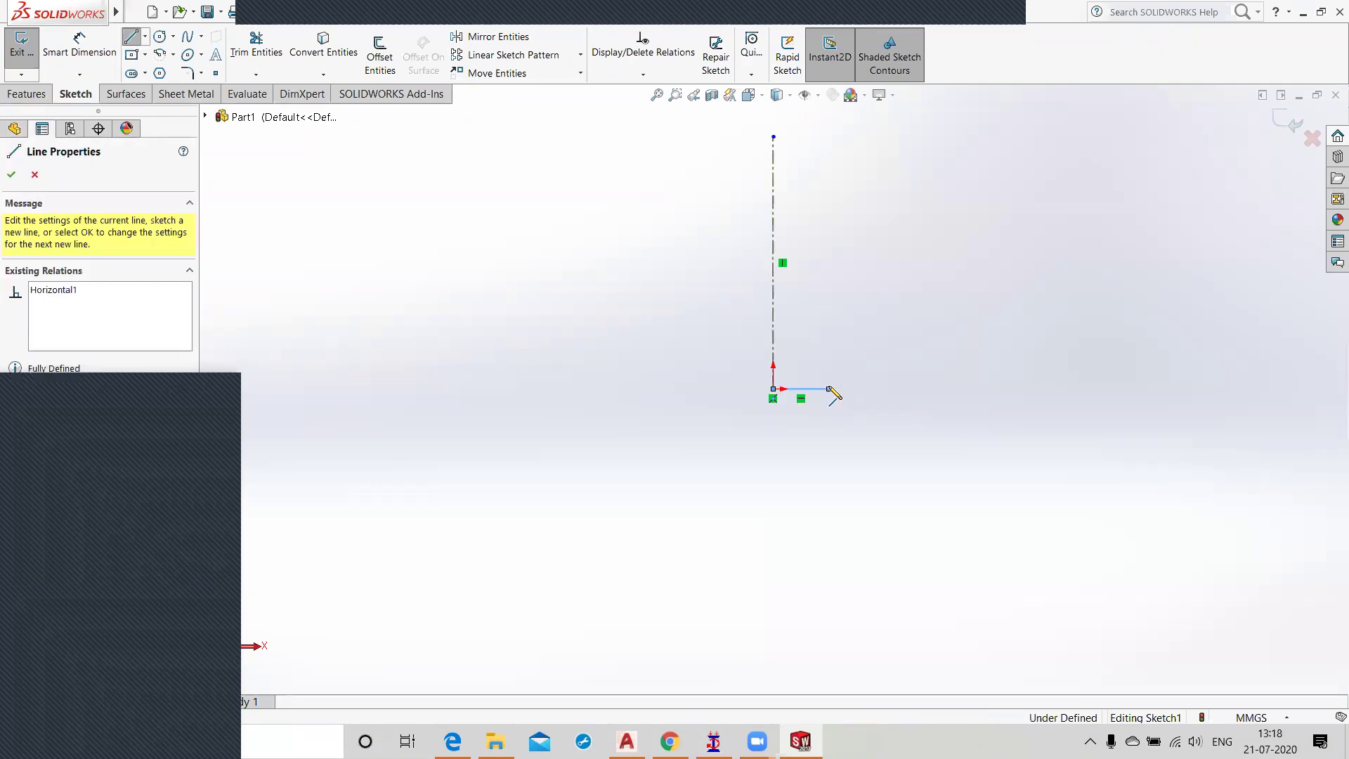
{"action": "left_click", "coordinate": [830, 356]}
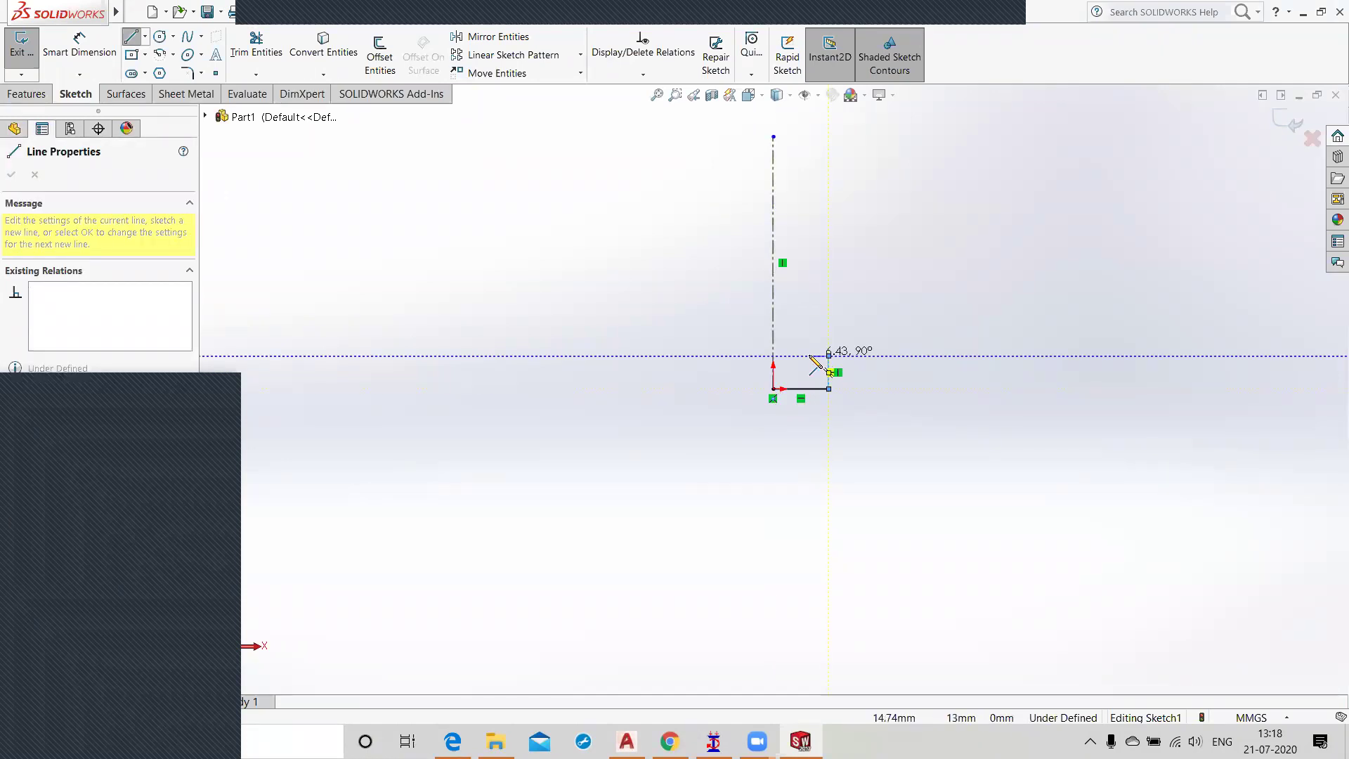
{"action": "left_click", "coordinate": [801, 356]}
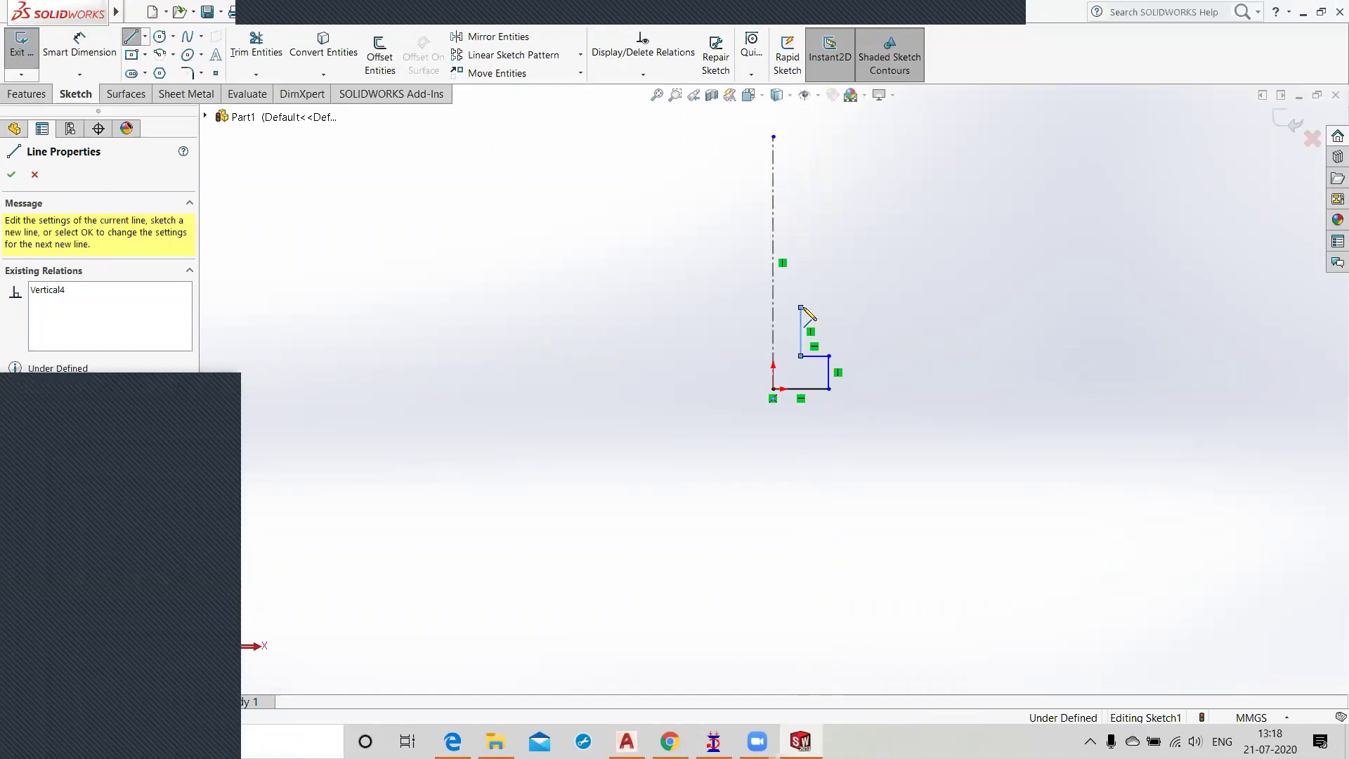
{"action": "left_click", "coordinate": [801, 307]}
{"action": "key", "text": "Escape"}
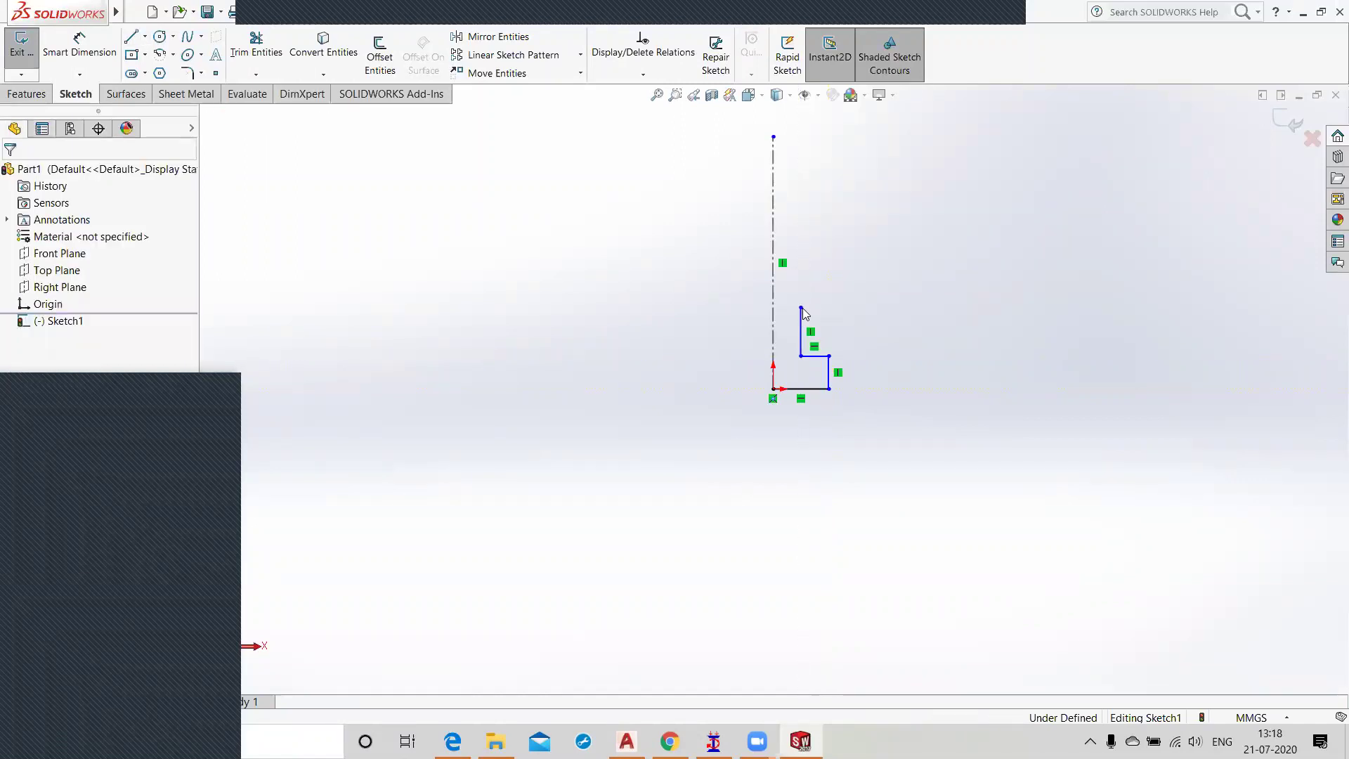
Step: Dimension the horizontal base line of the half-profile to 3.5 mm
{"action": "left_click", "coordinate": [79, 46]}
{"action": "left_click", "coordinate": [805, 395]}
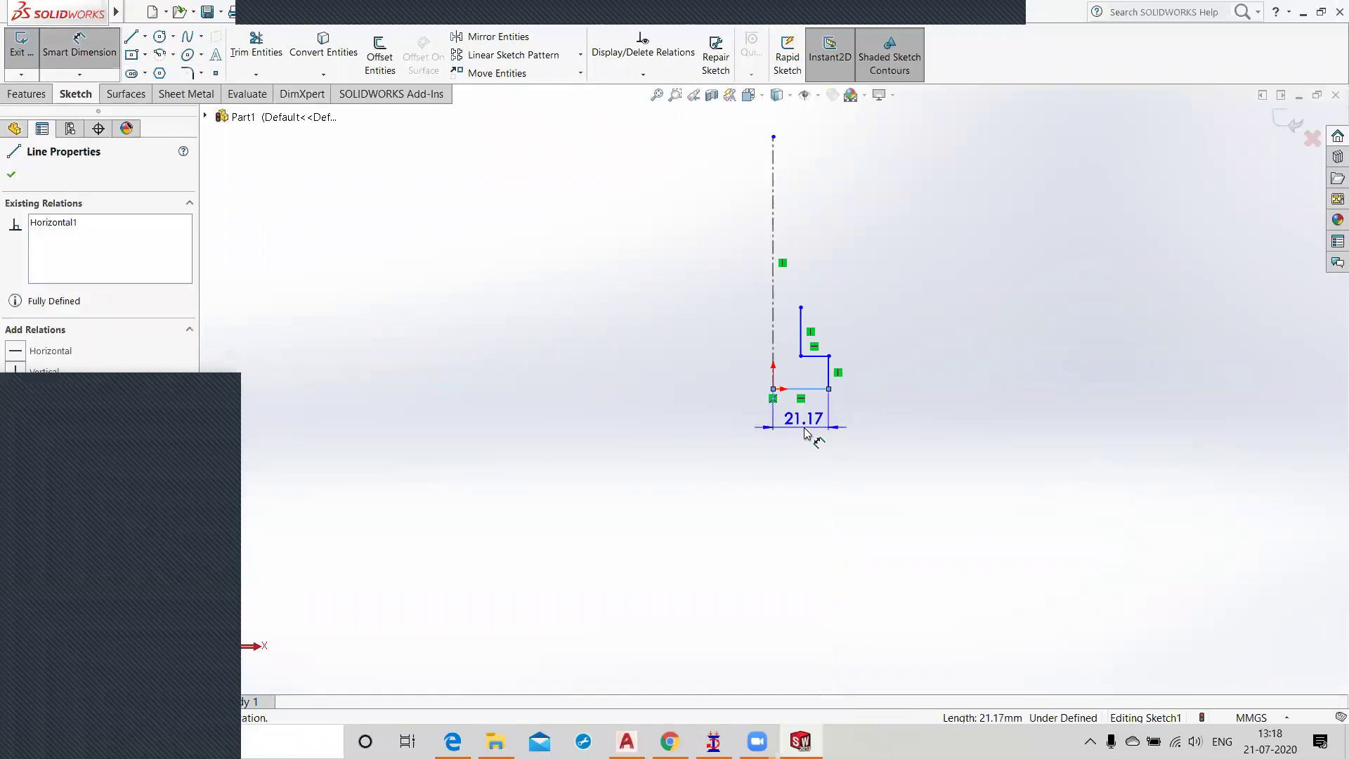
{"action": "left_click", "coordinate": [806, 435]}
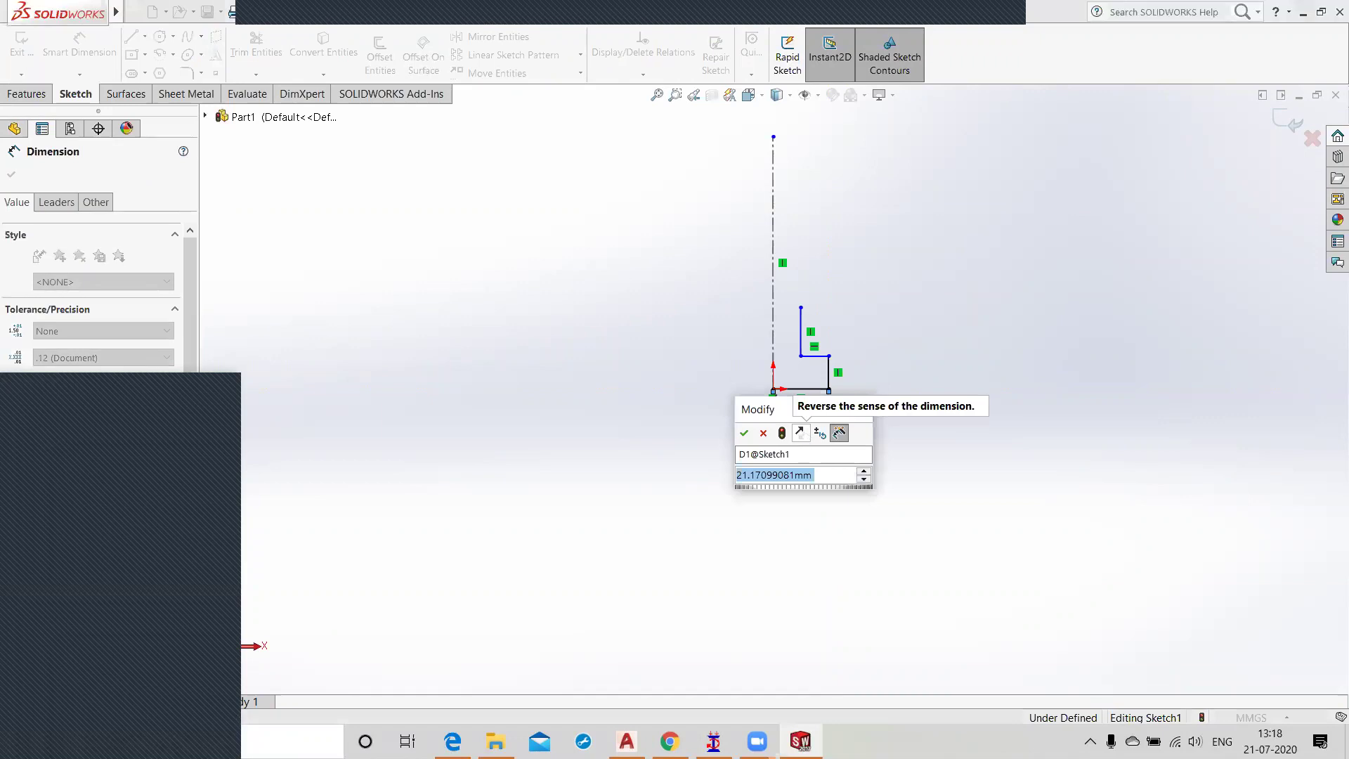
{"action": "type", "text": "3.5"}
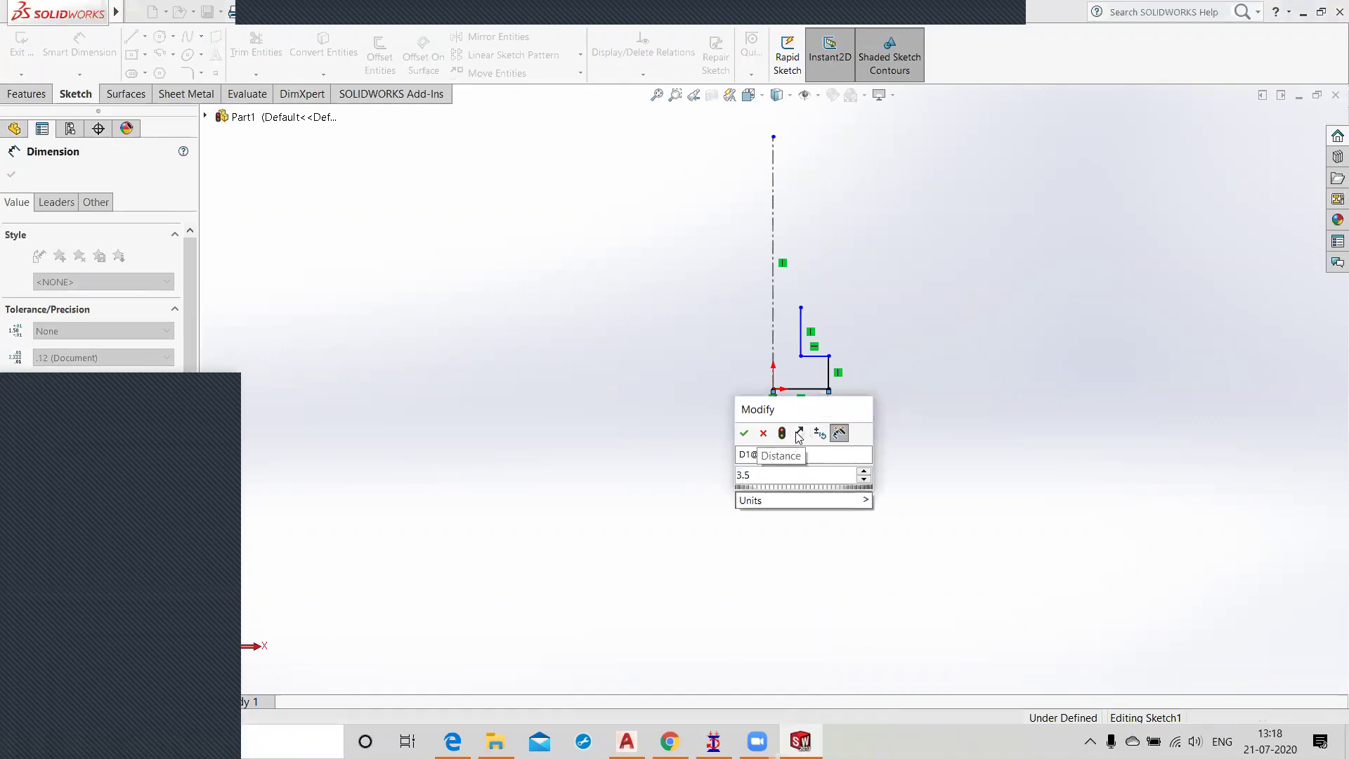
{"action": "left_click", "coordinate": [745, 433]}
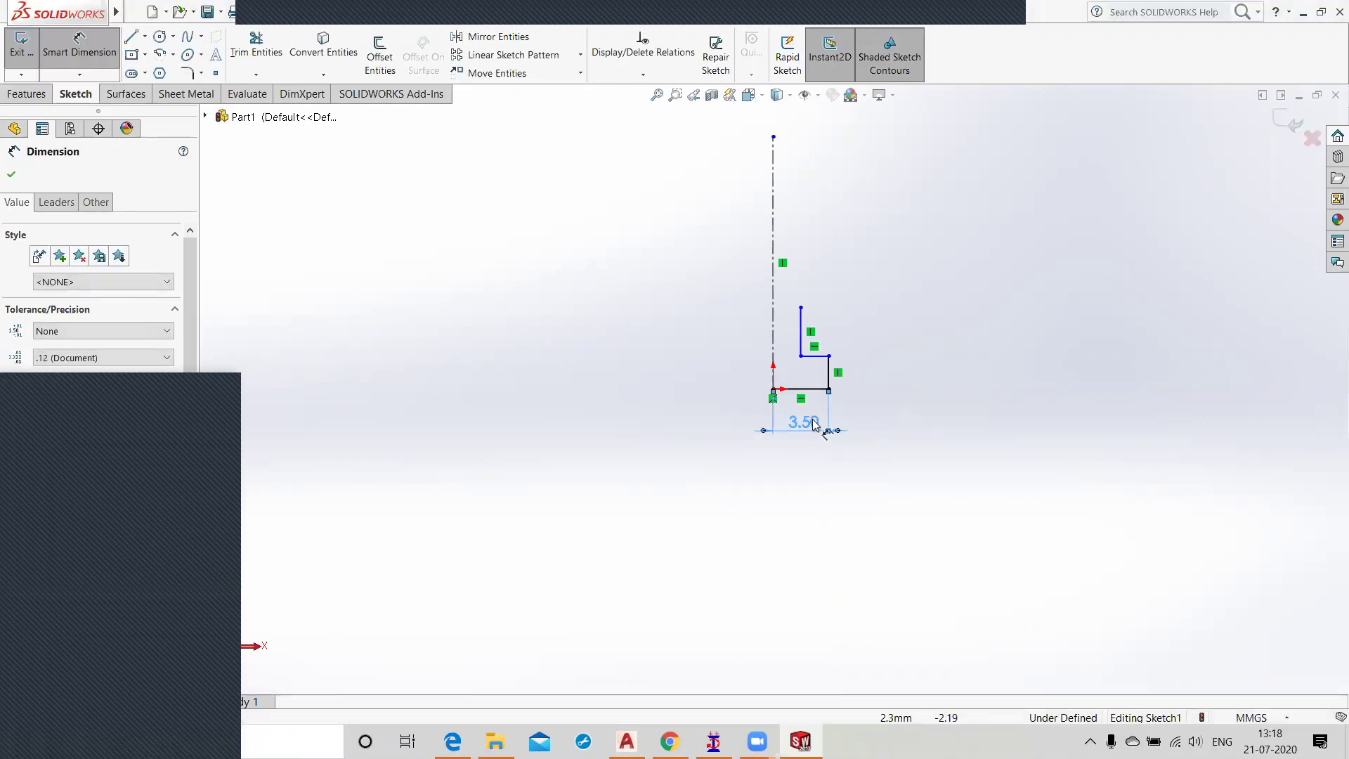
Step: Check the valve lifter drawing in the PDF, then dimension the vertical line rising from the base's outer end to 3 mm
{"action": "scroll", "coordinate": [798, 400], "scroll_direction": "down", "scroll_amount": 4}
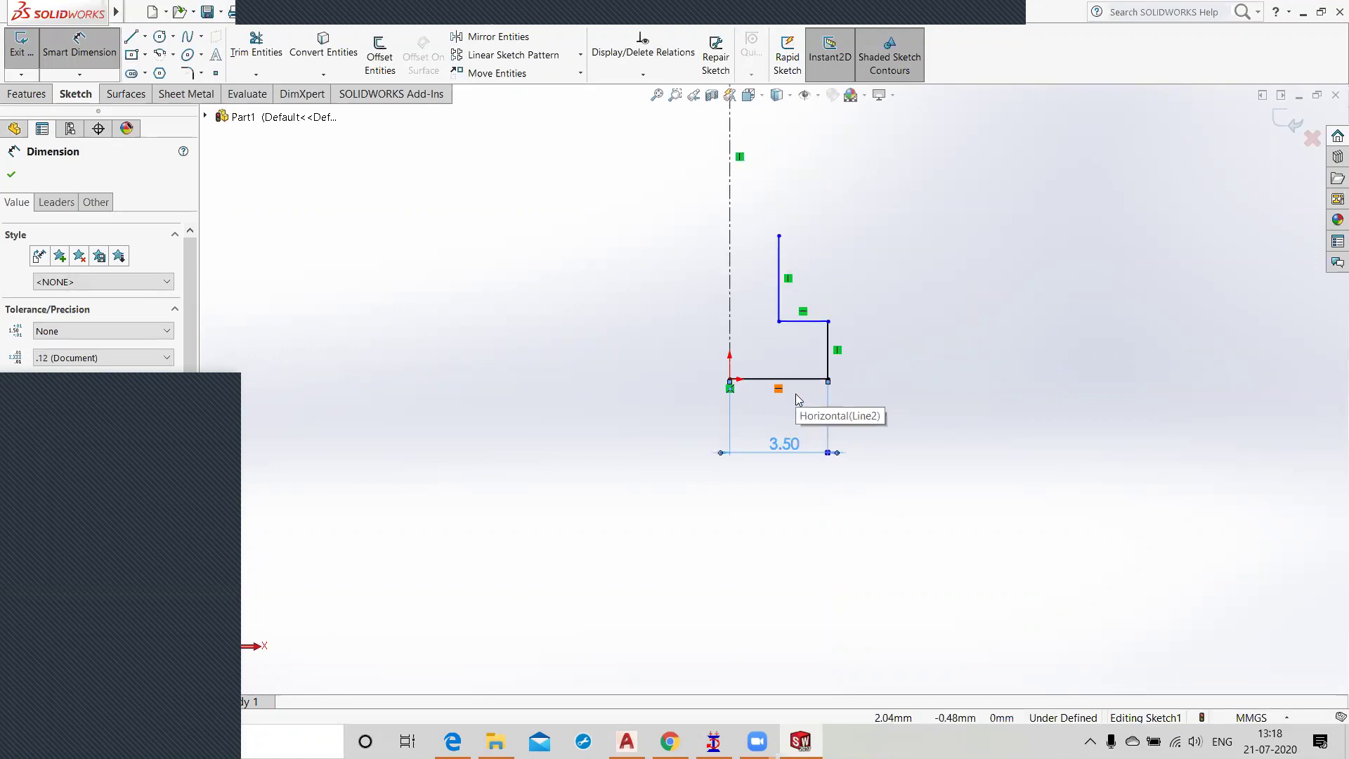
{"action": "key", "text": "alt+Tab"}
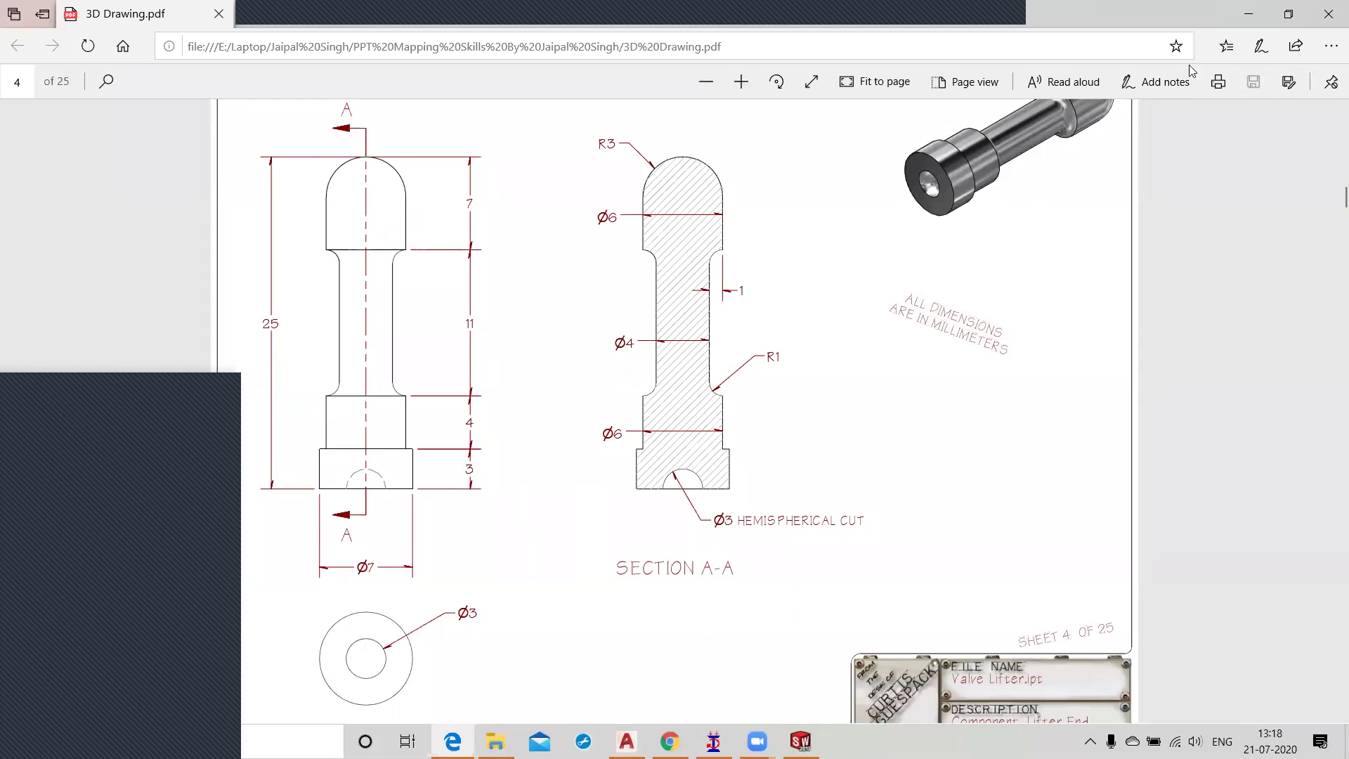
{"action": "left_click", "coordinate": [1248, 14]}
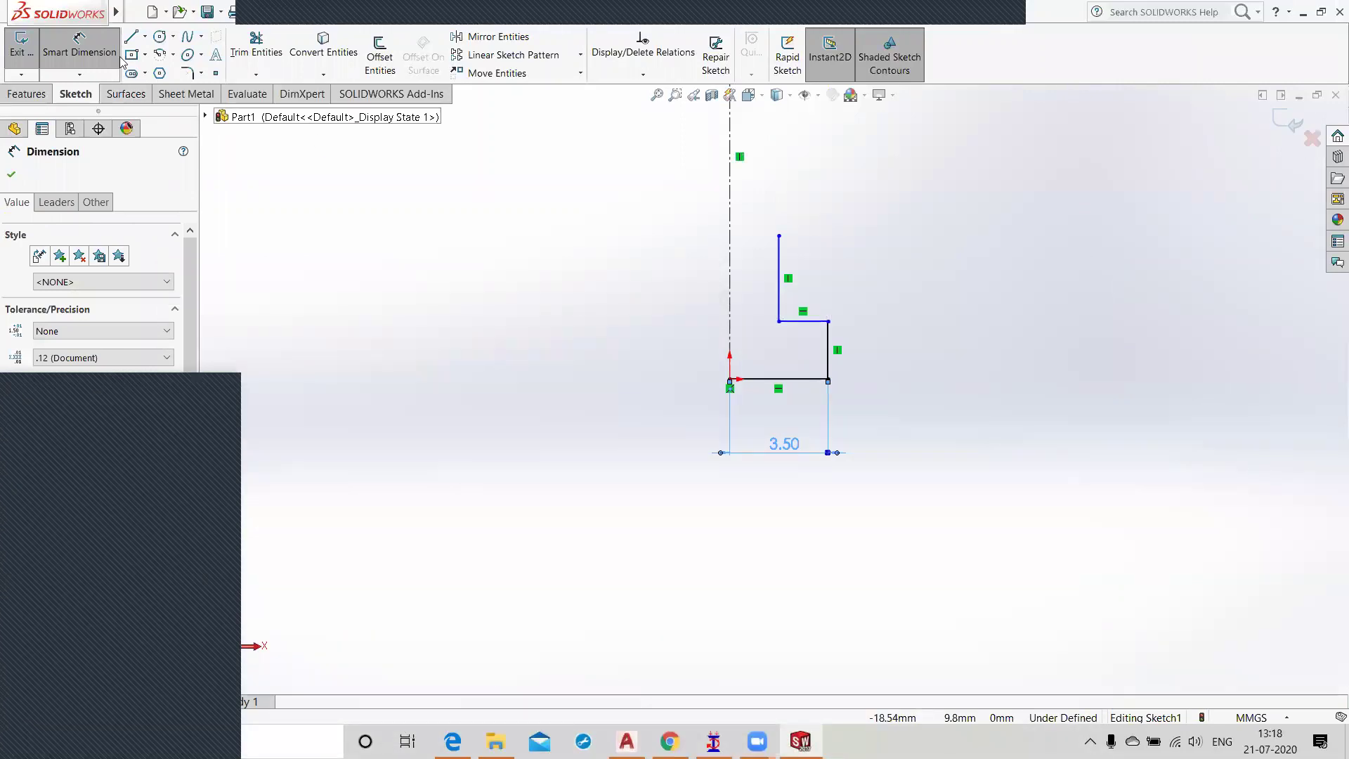
{"action": "left_click", "coordinate": [90, 50]}
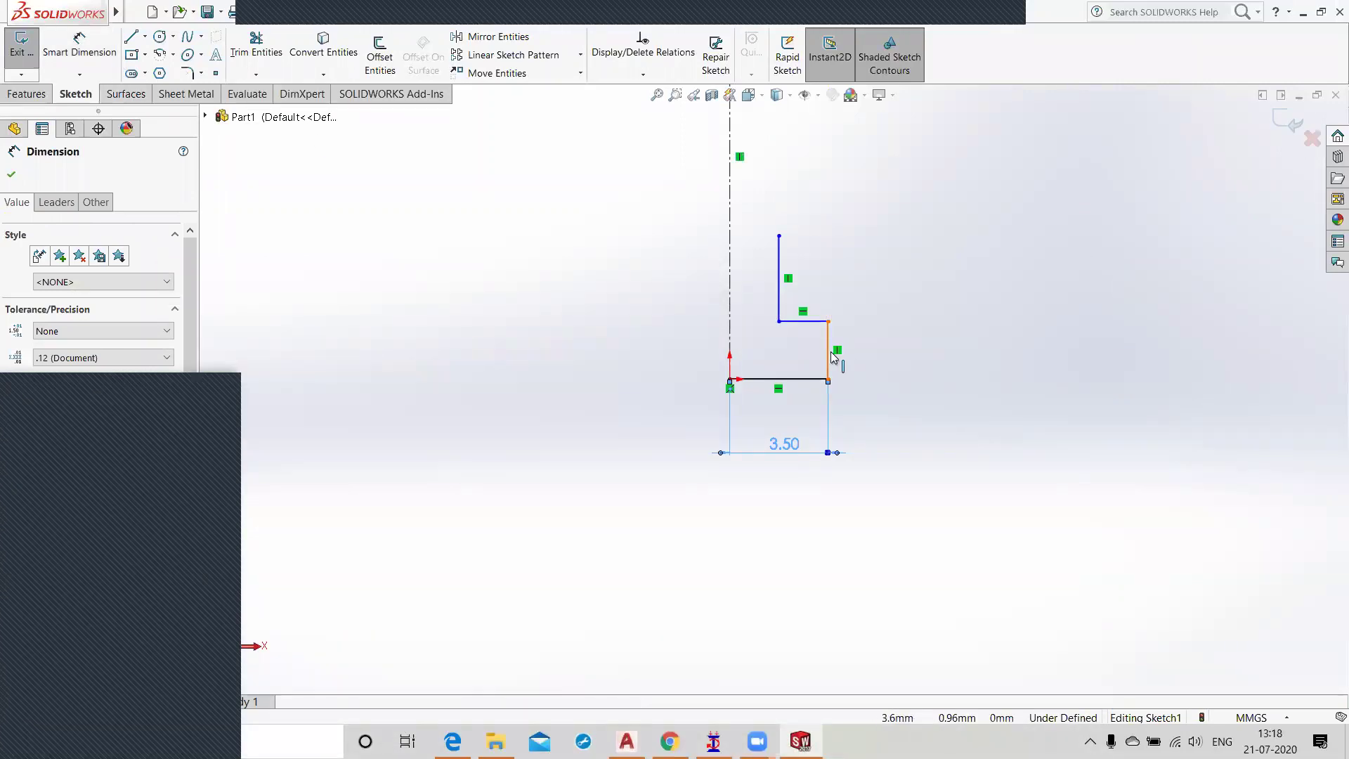
{"action": "left_click", "coordinate": [838, 357]}
{"action": "left_click", "coordinate": [79, 43]}
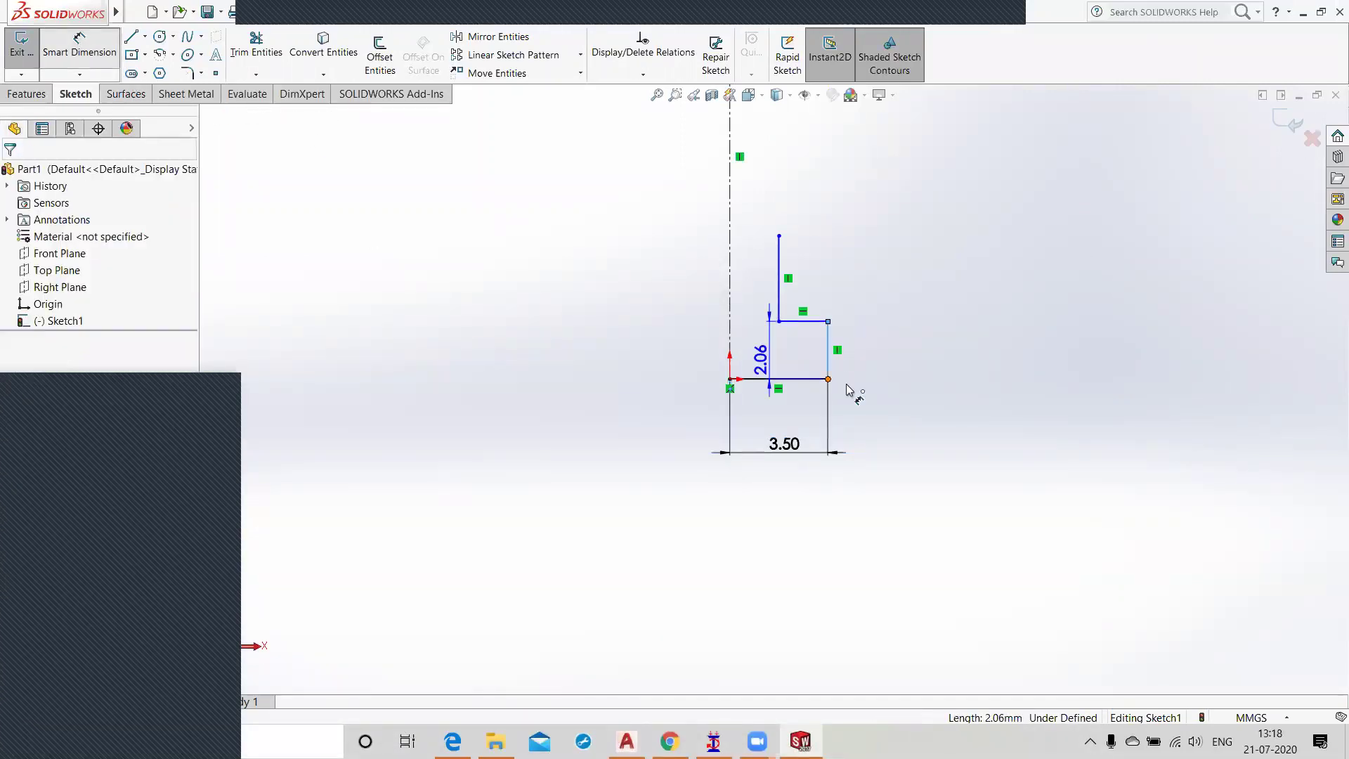
{"action": "left_click", "coordinate": [872, 356]}
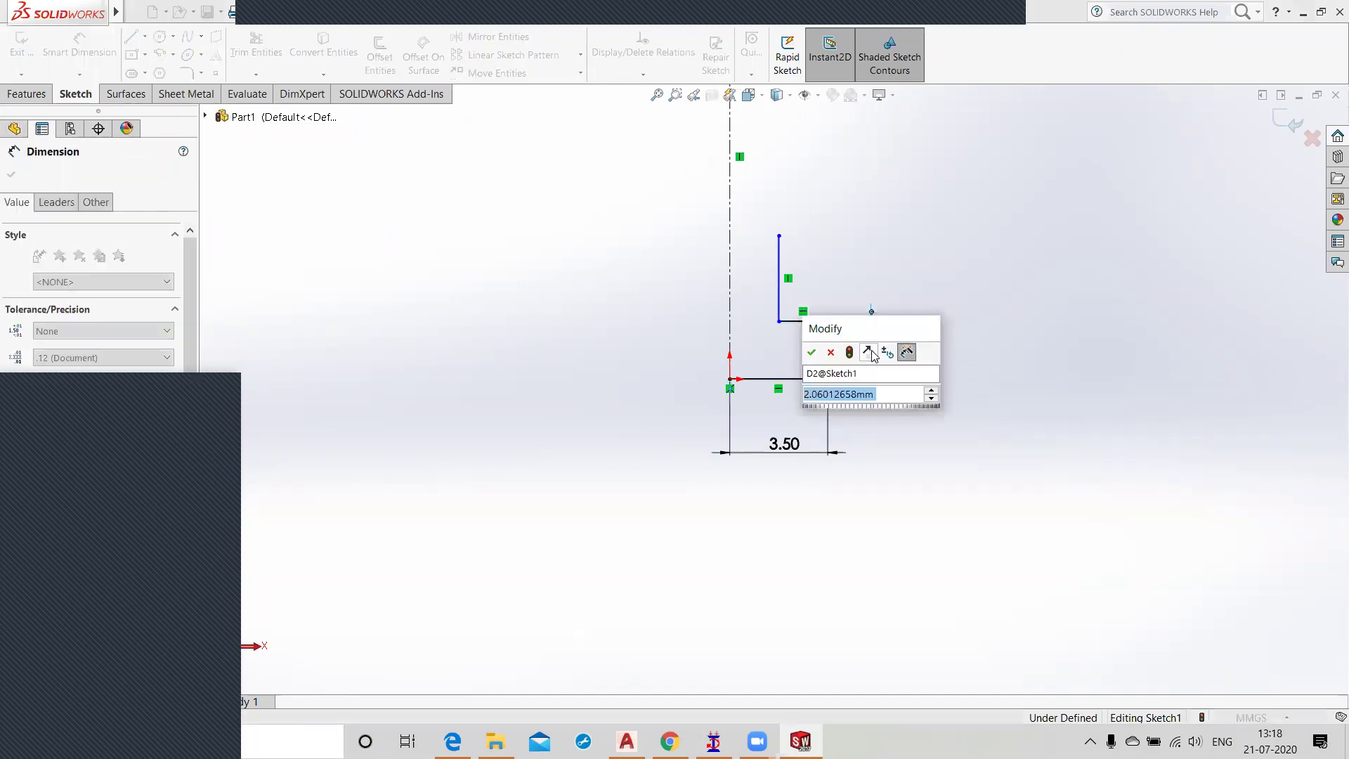
{"action": "type", "text": "3"}
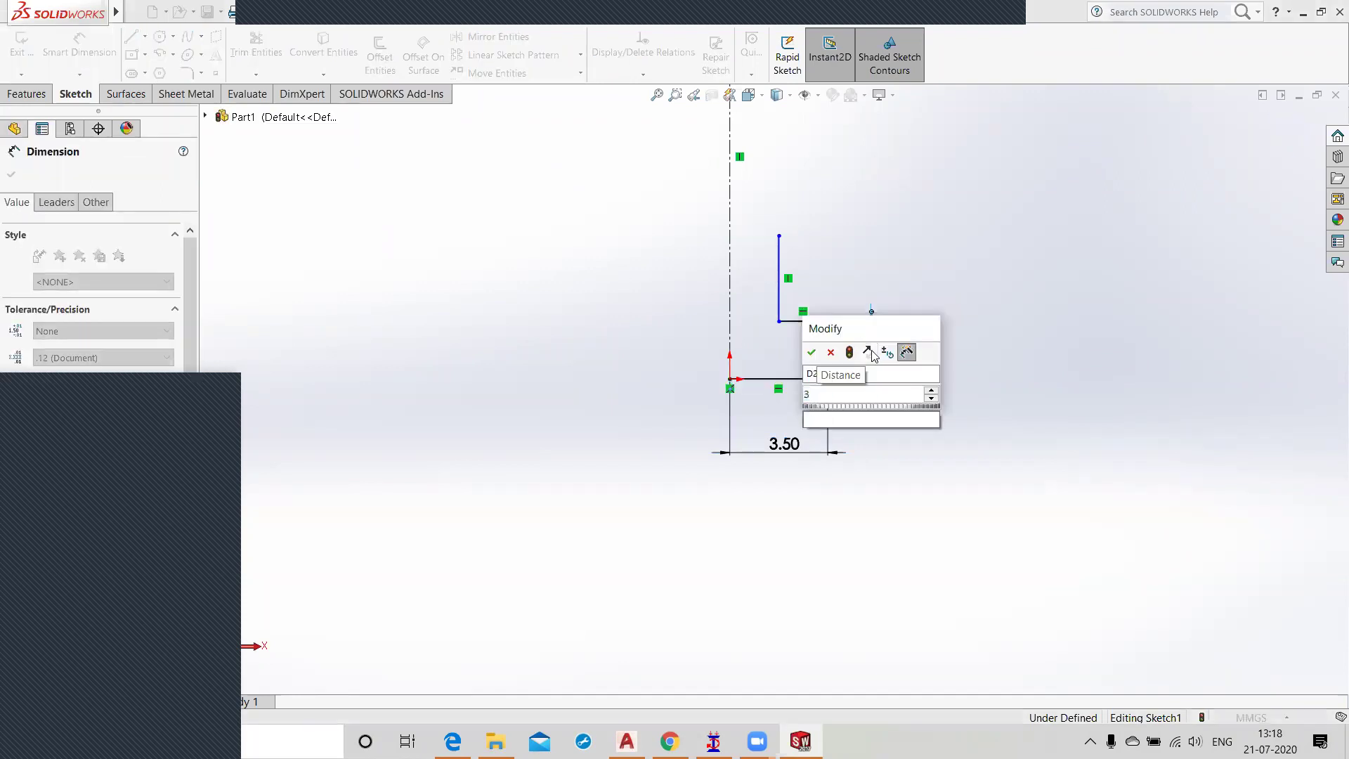
{"action": "key", "text": "Return"}
{"action": "left_click", "coordinate": [939, 370]}
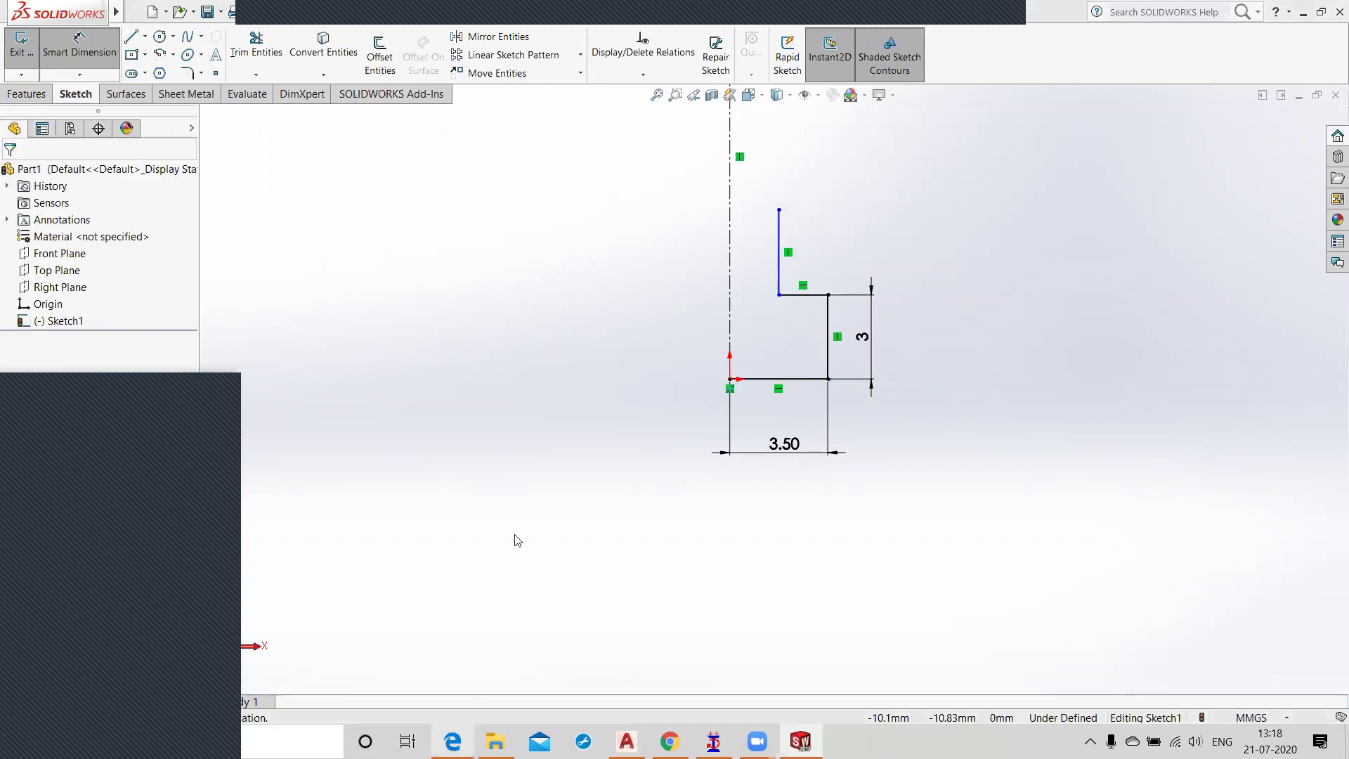
Step: Consult the PDF drawing again and set the width of the horizontal shoulder above the base to 0.5 mm
{"action": "key", "text": "alt+Tab"}
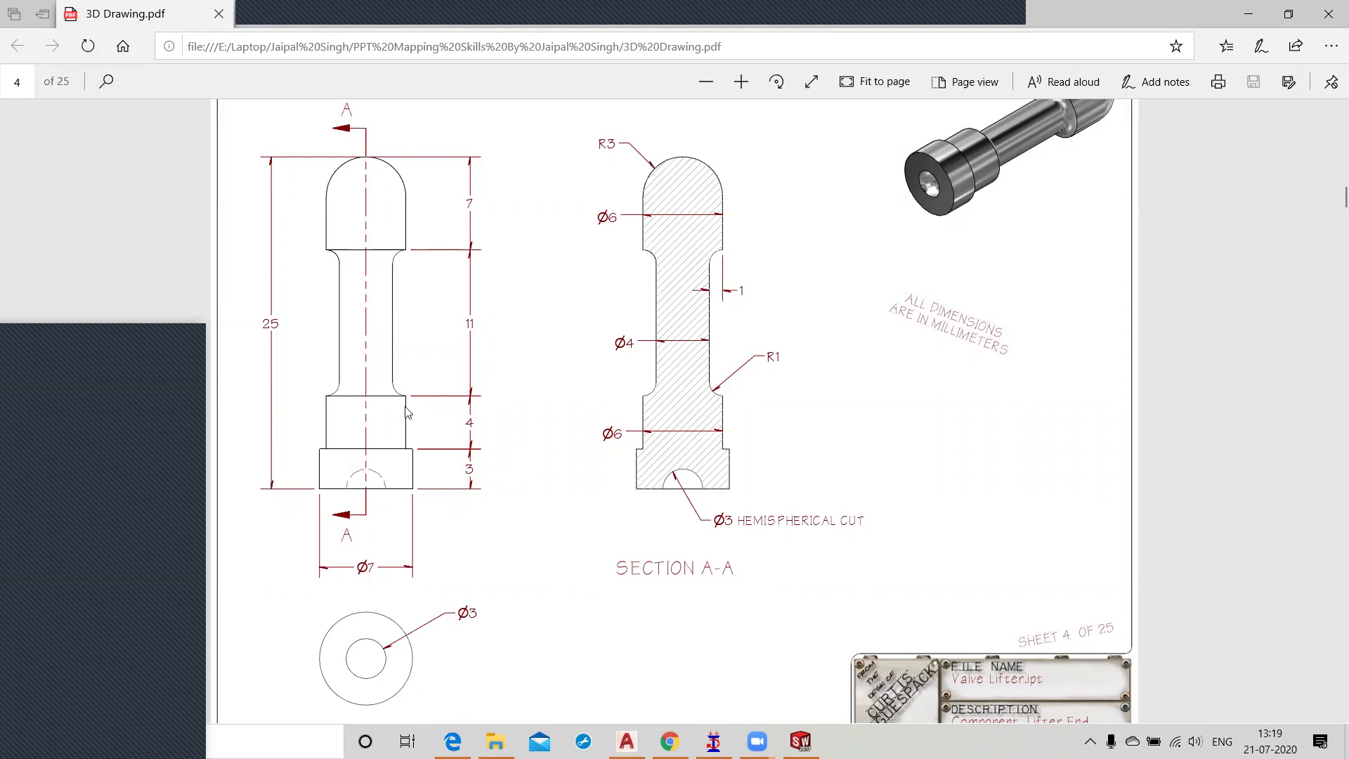
{"action": "left_click", "coordinate": [1248, 15]}
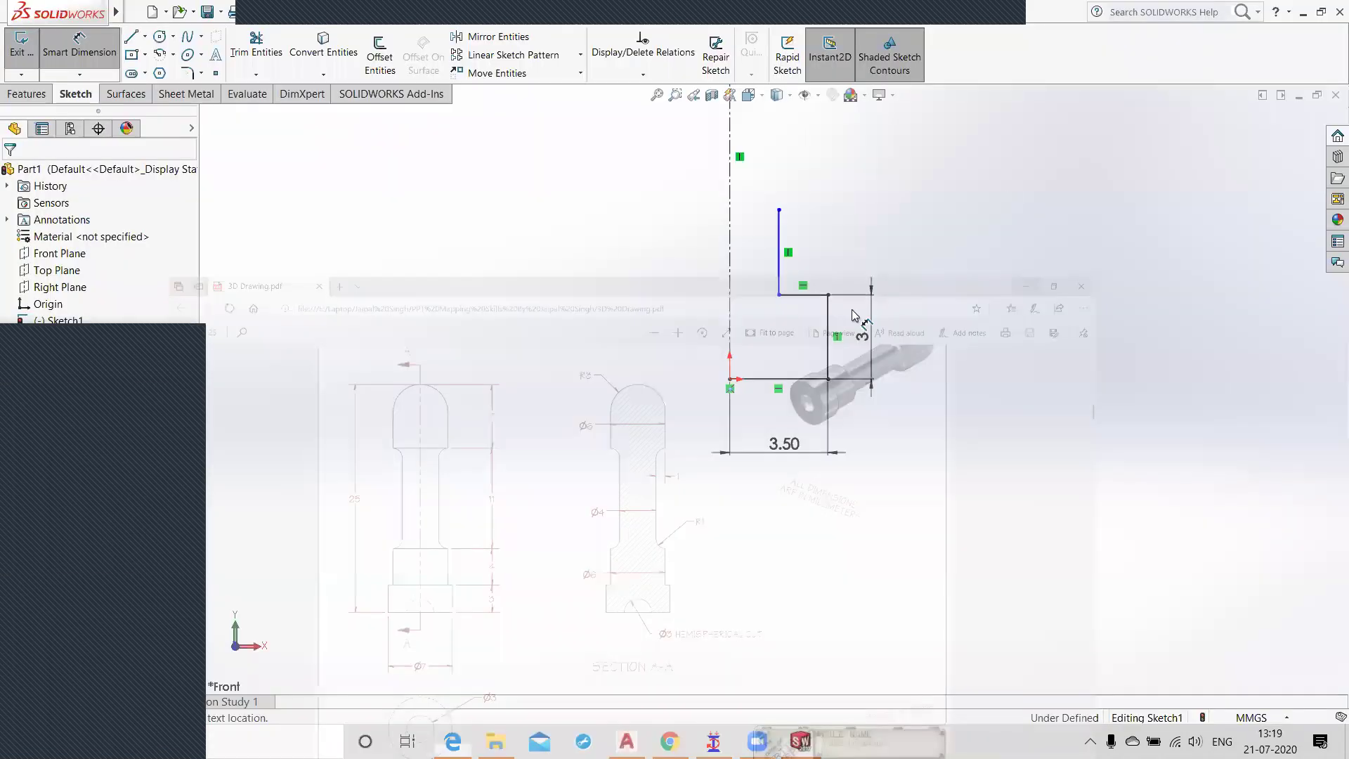
{"action": "left_click", "coordinate": [808, 294]}
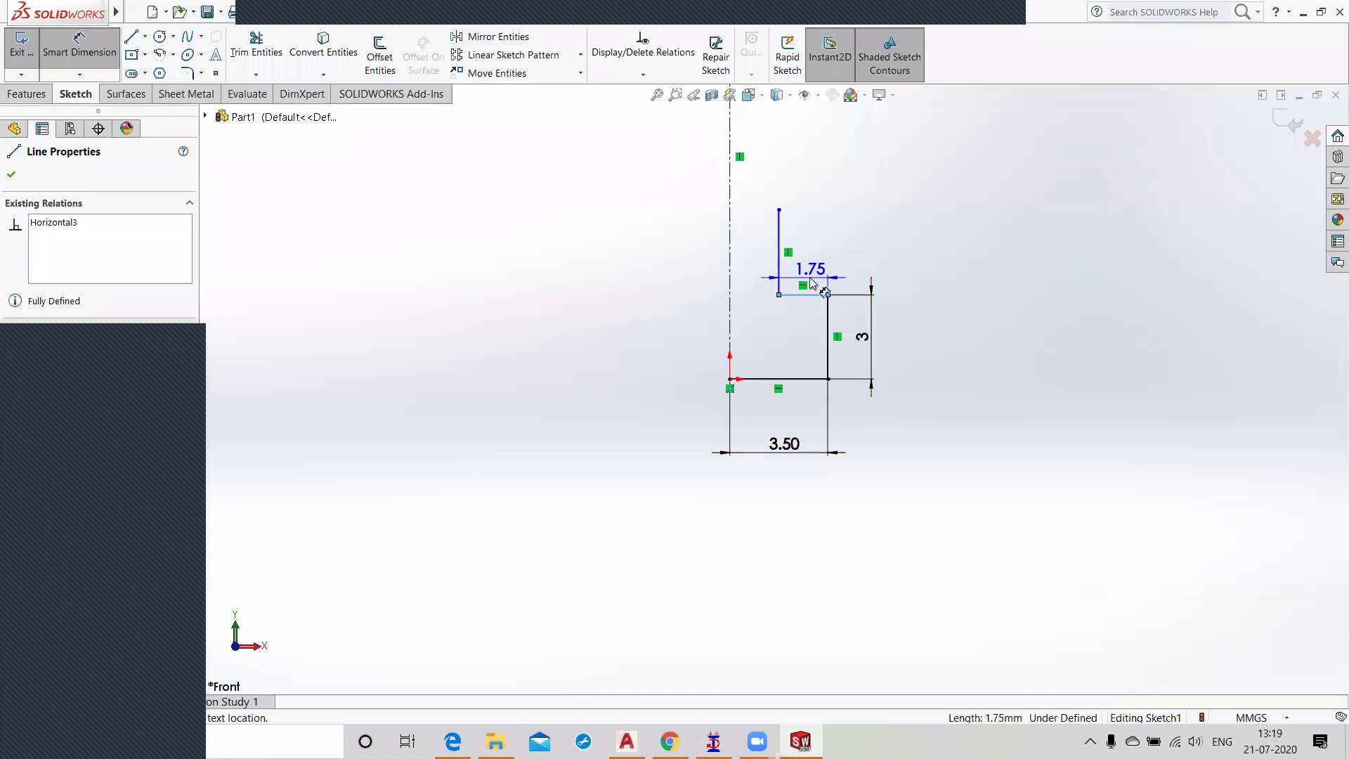
{"action": "left_click", "coordinate": [812, 281]}
{"action": "type", "text": "0"}
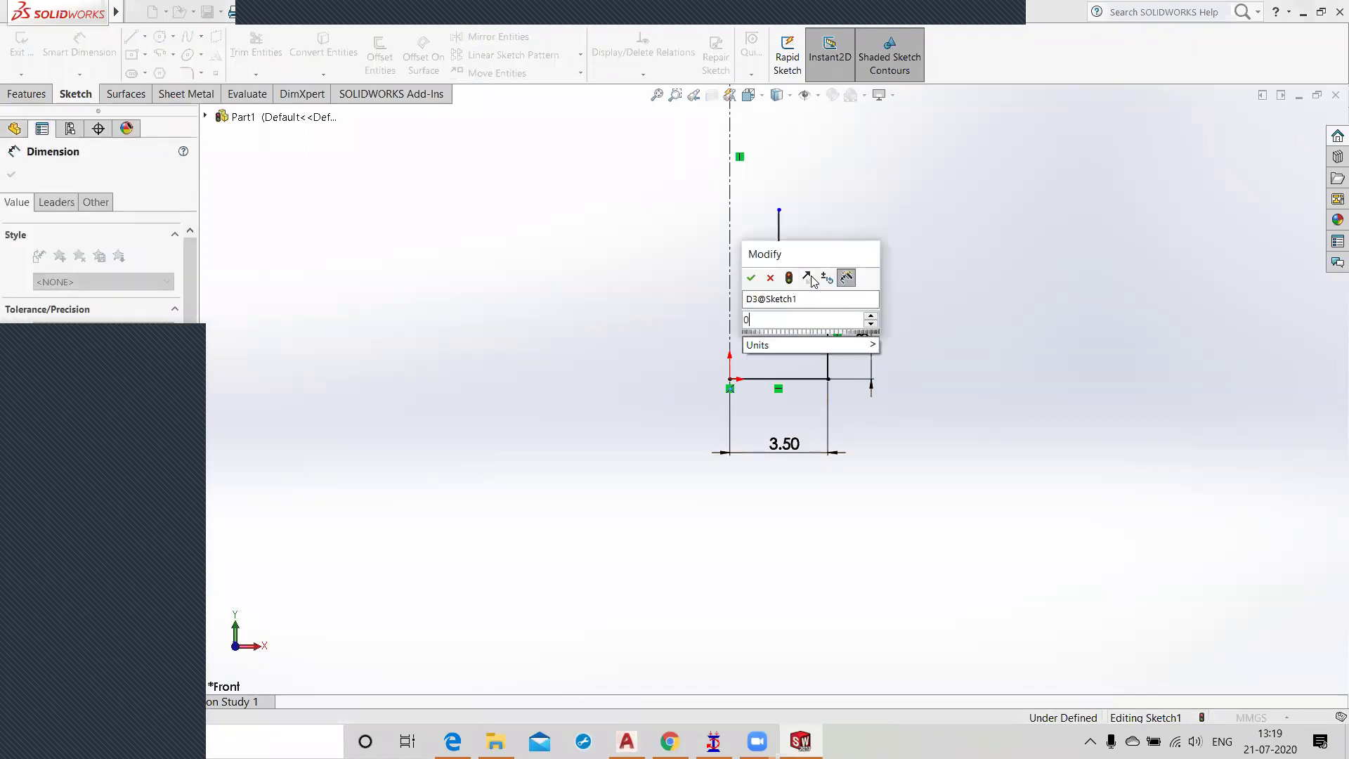
{"action": "type", "text": ".5"}
{"action": "key", "text": "Return"}
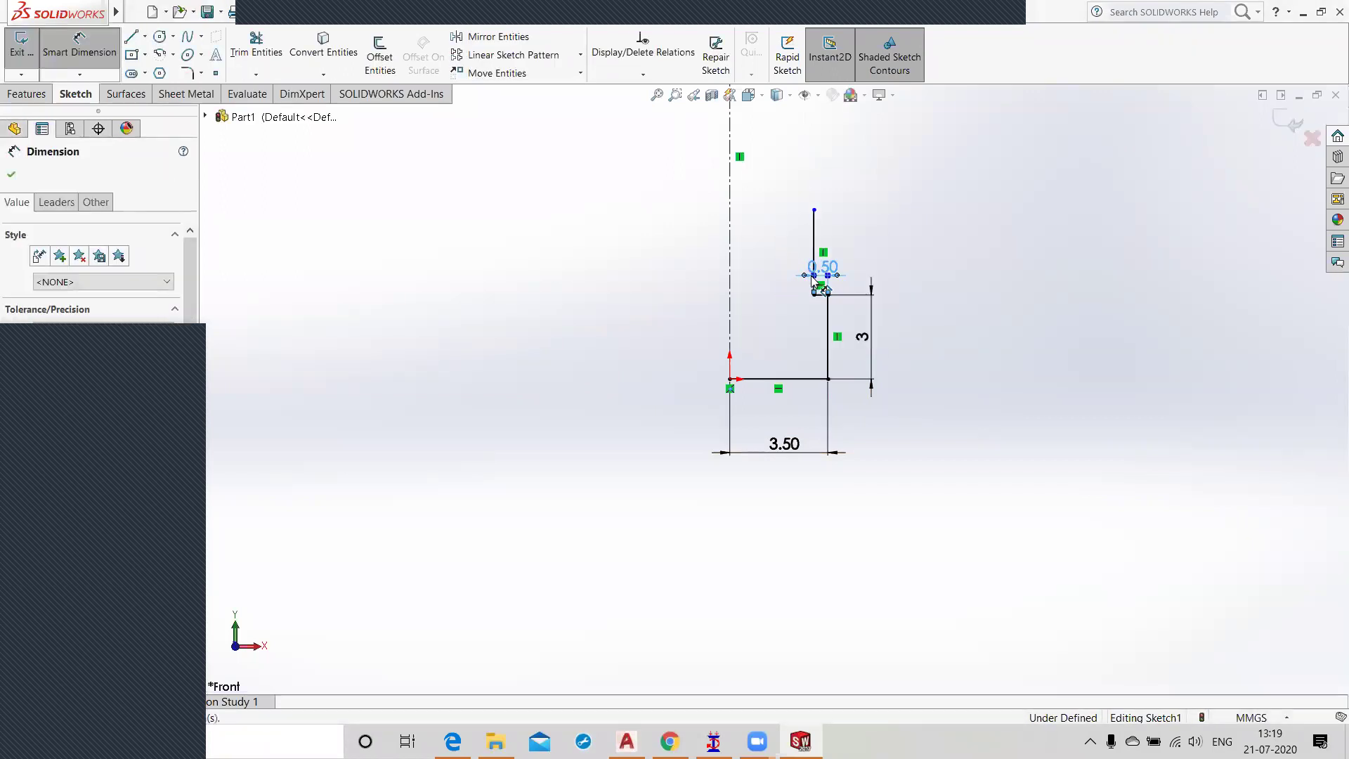
Step: Dimension the vertical line above the shoulder to 4 mm
{"action": "left_click", "coordinate": [814, 248]}
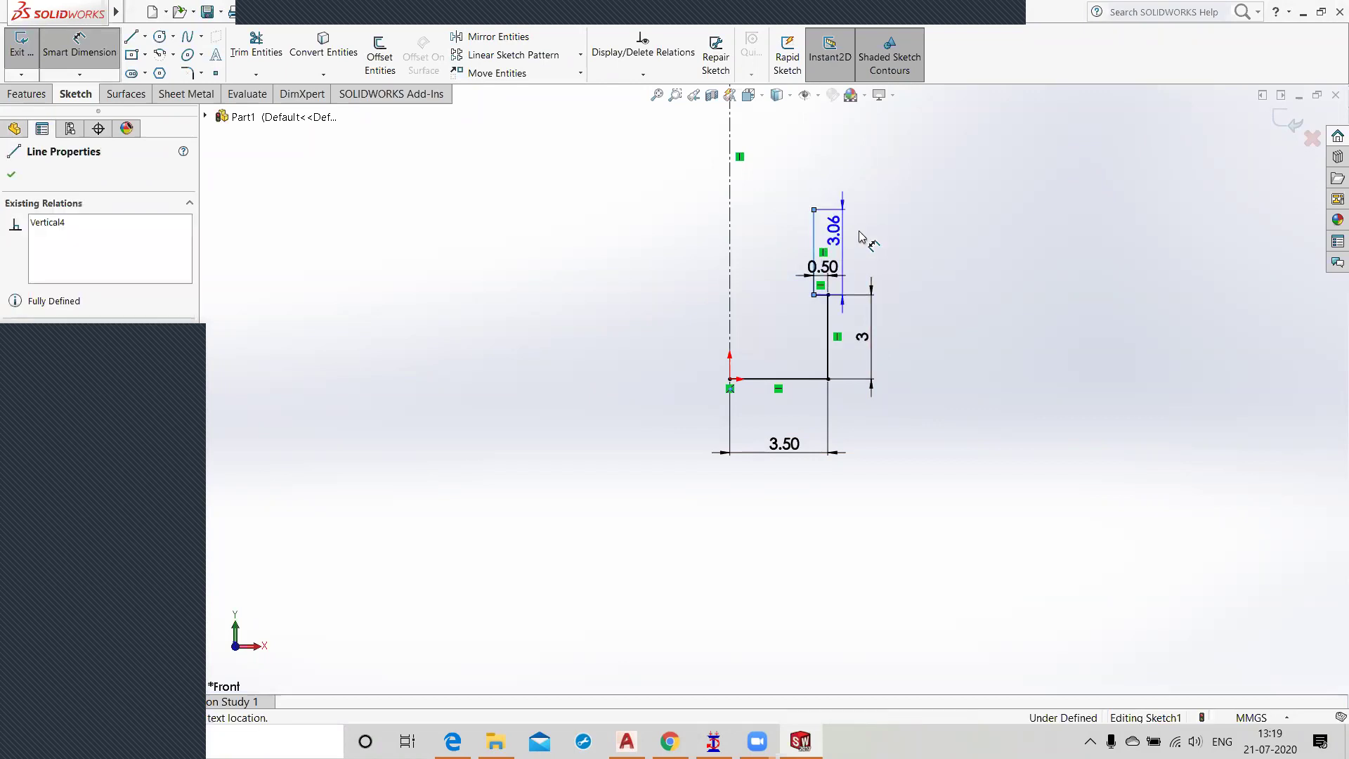
{"action": "left_click", "coordinate": [887, 249]}
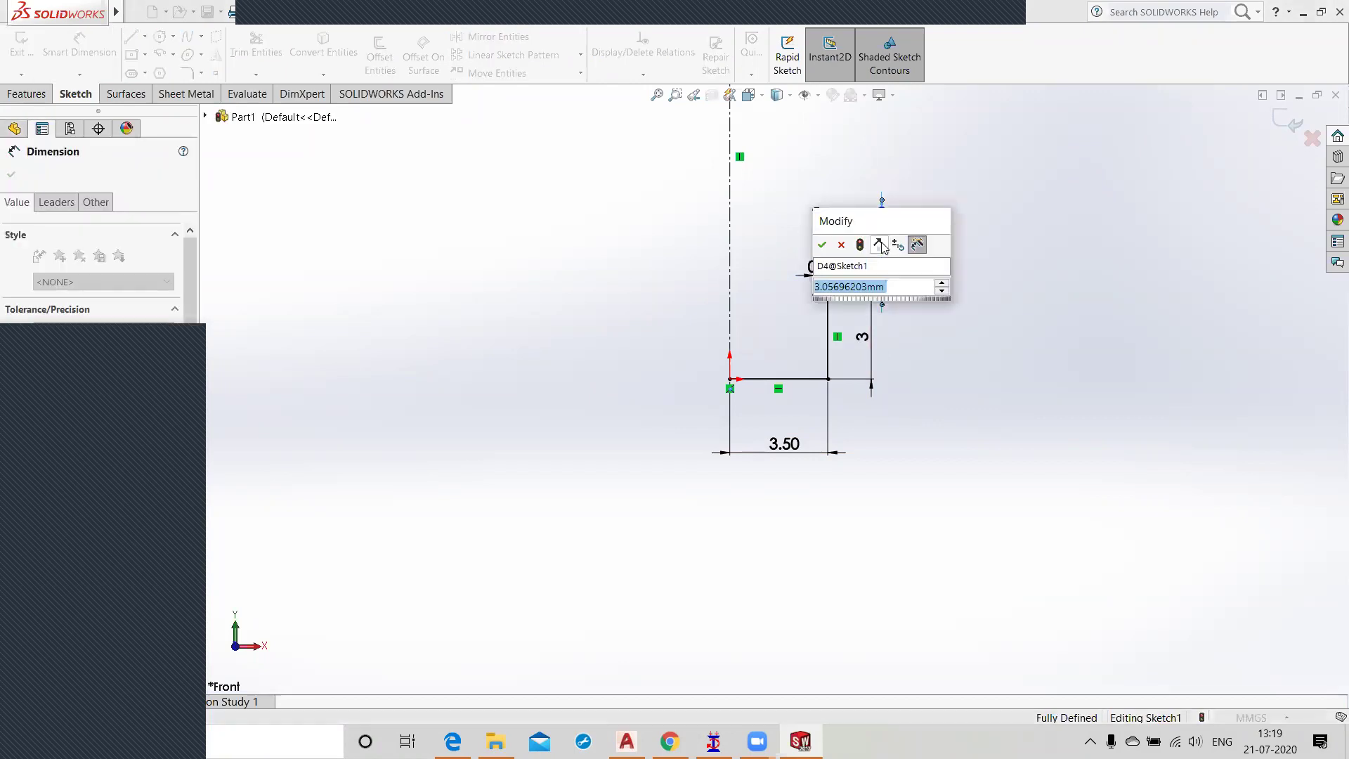
{"action": "type", "text": "4"}
{"action": "key", "text": "Return"}
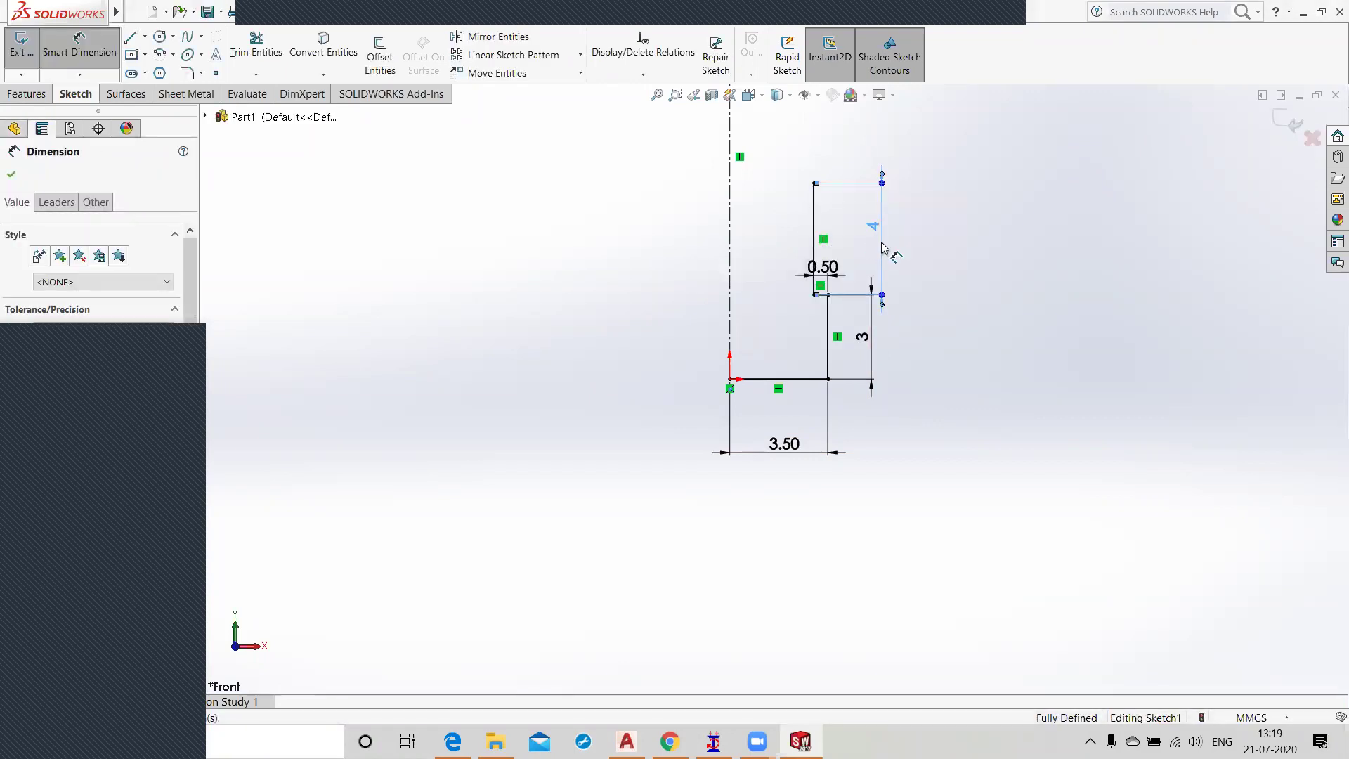
{"action": "left_click", "coordinate": [975, 318]}
Step: Extend the profile from its upper end with a horizontal line about 0.95 mm toward the centerline and a vertical line upward
{"action": "scroll", "coordinate": [975, 318], "scroll_direction": "down", "scroll_amount": 1}
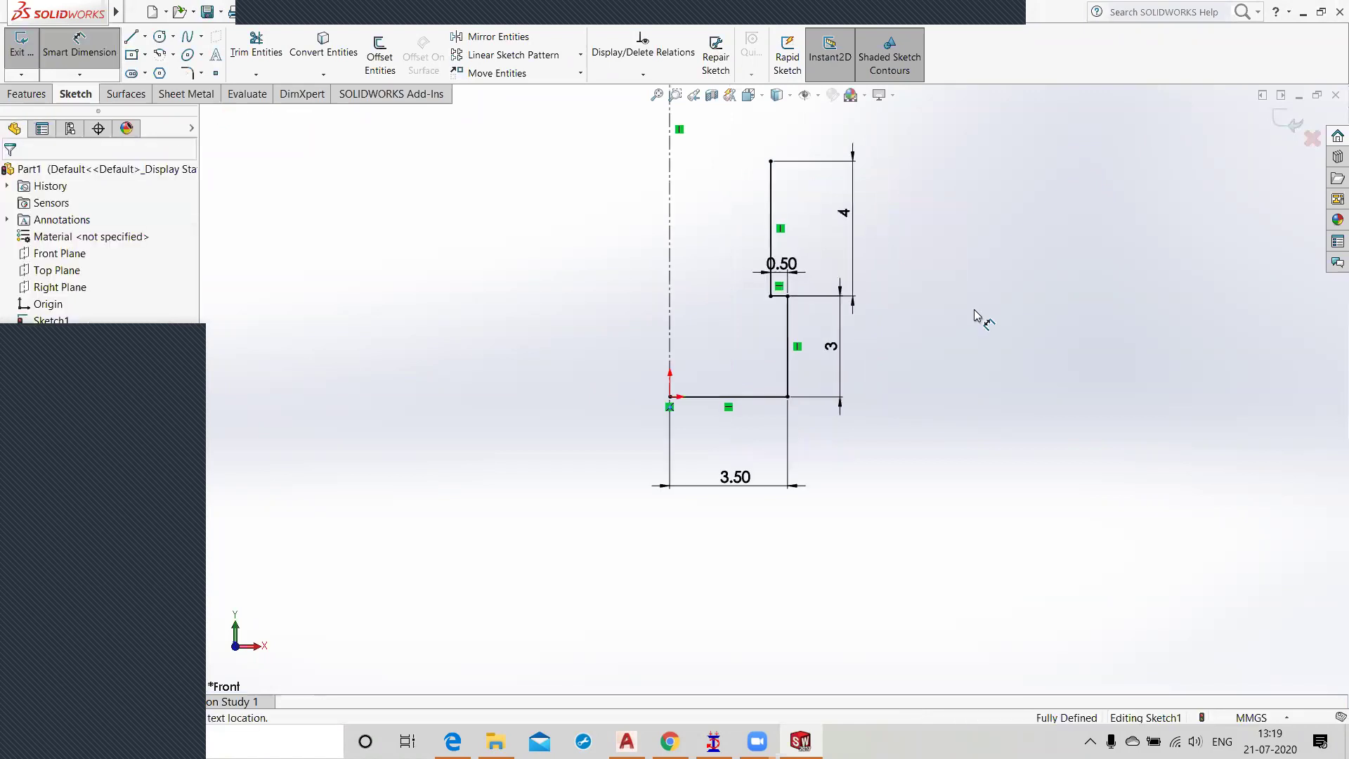
{"action": "scroll", "coordinate": [975, 317], "scroll_direction": "up", "scroll_amount": 2}
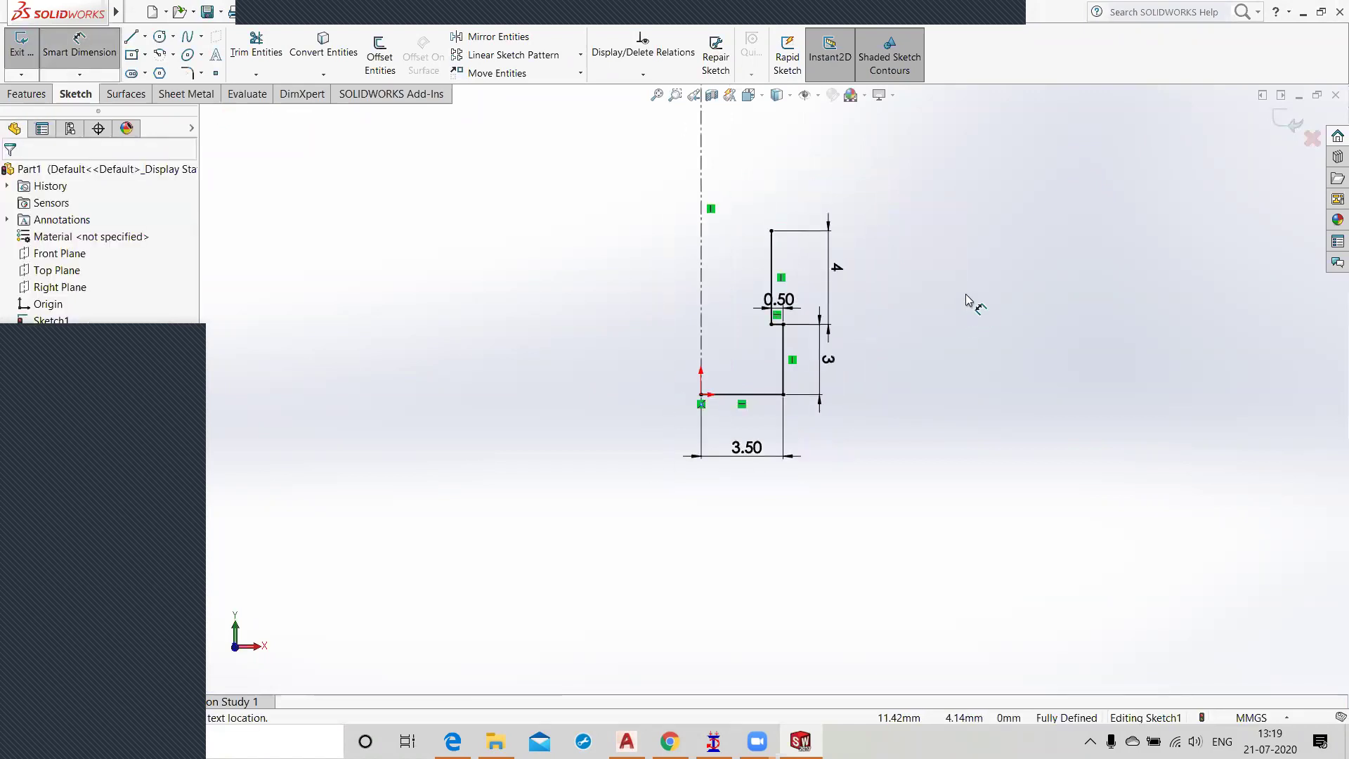
{"action": "scroll", "coordinate": [753, 166], "scroll_direction": "down", "scroll_amount": 2}
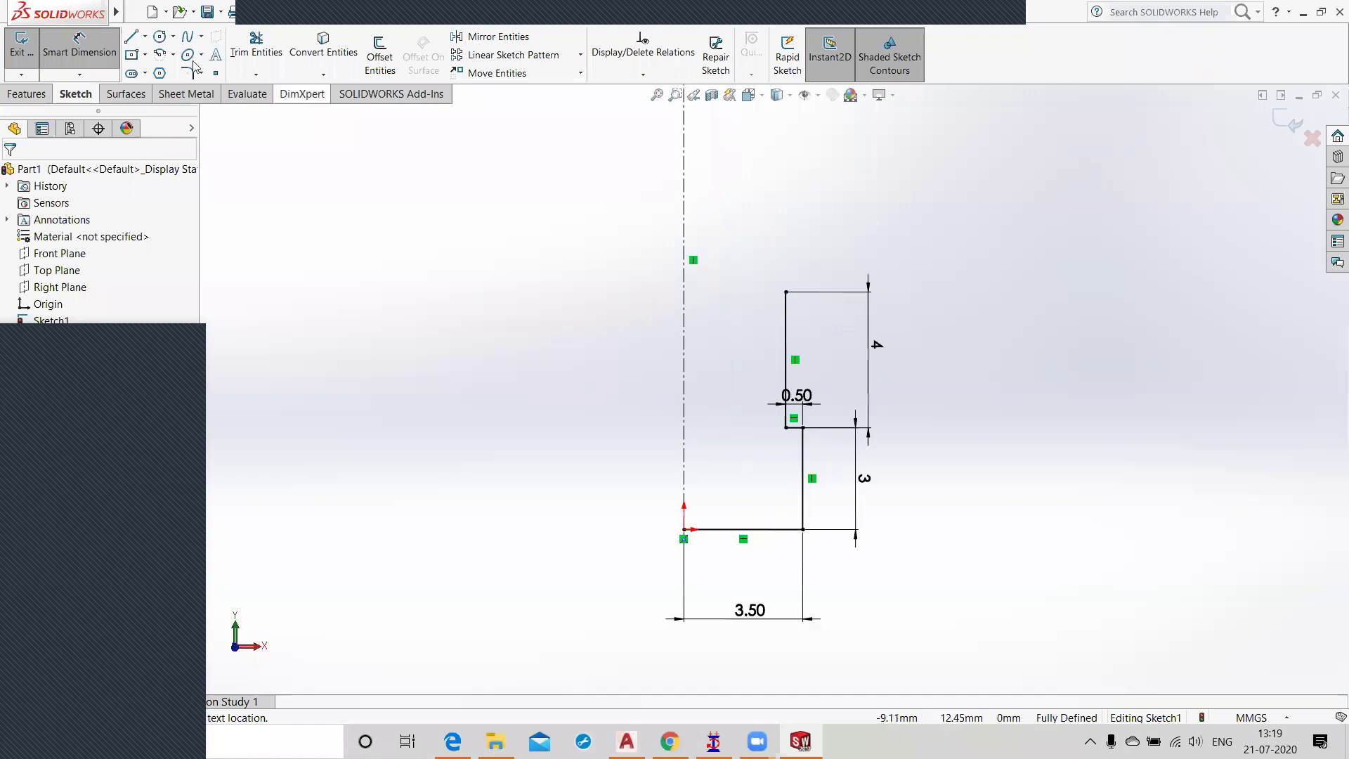
{"action": "left_click", "coordinate": [131, 37]}
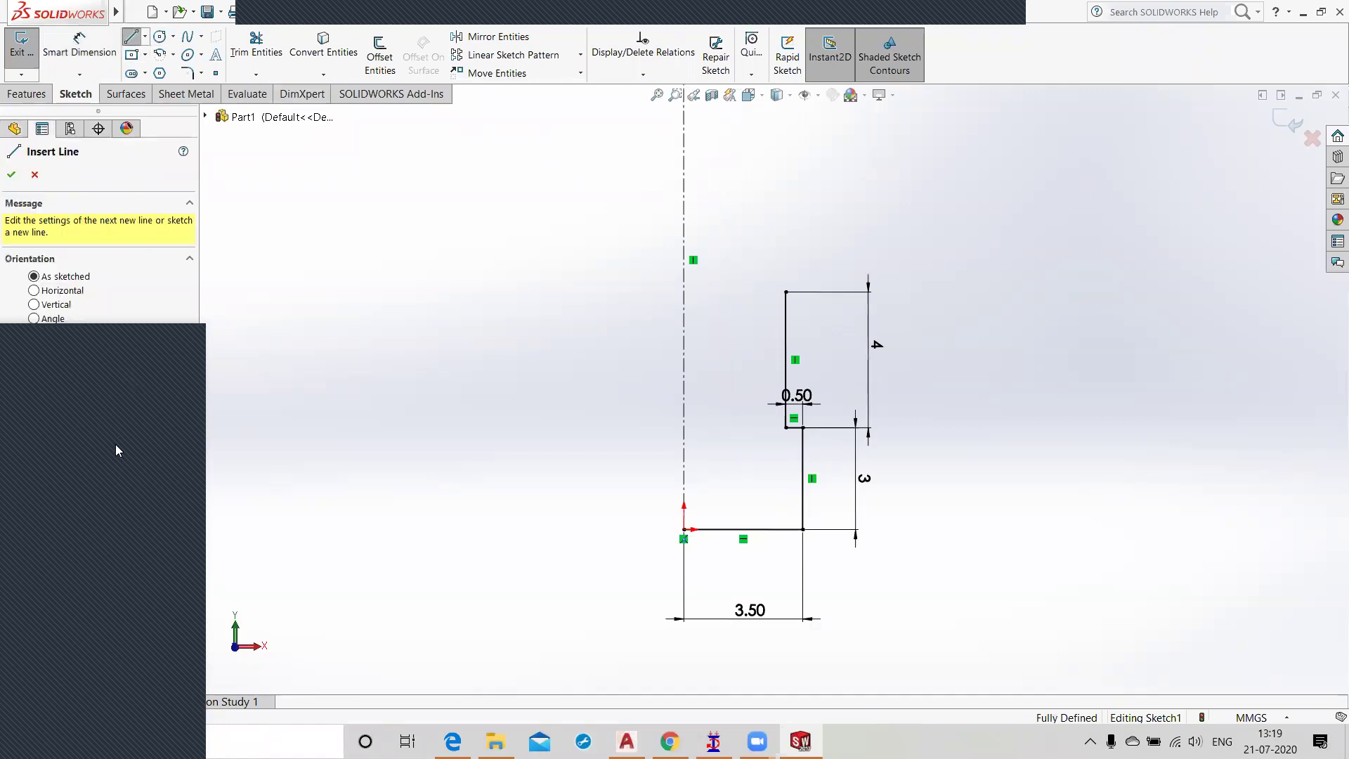
{"action": "left_click", "coordinate": [786, 291]}
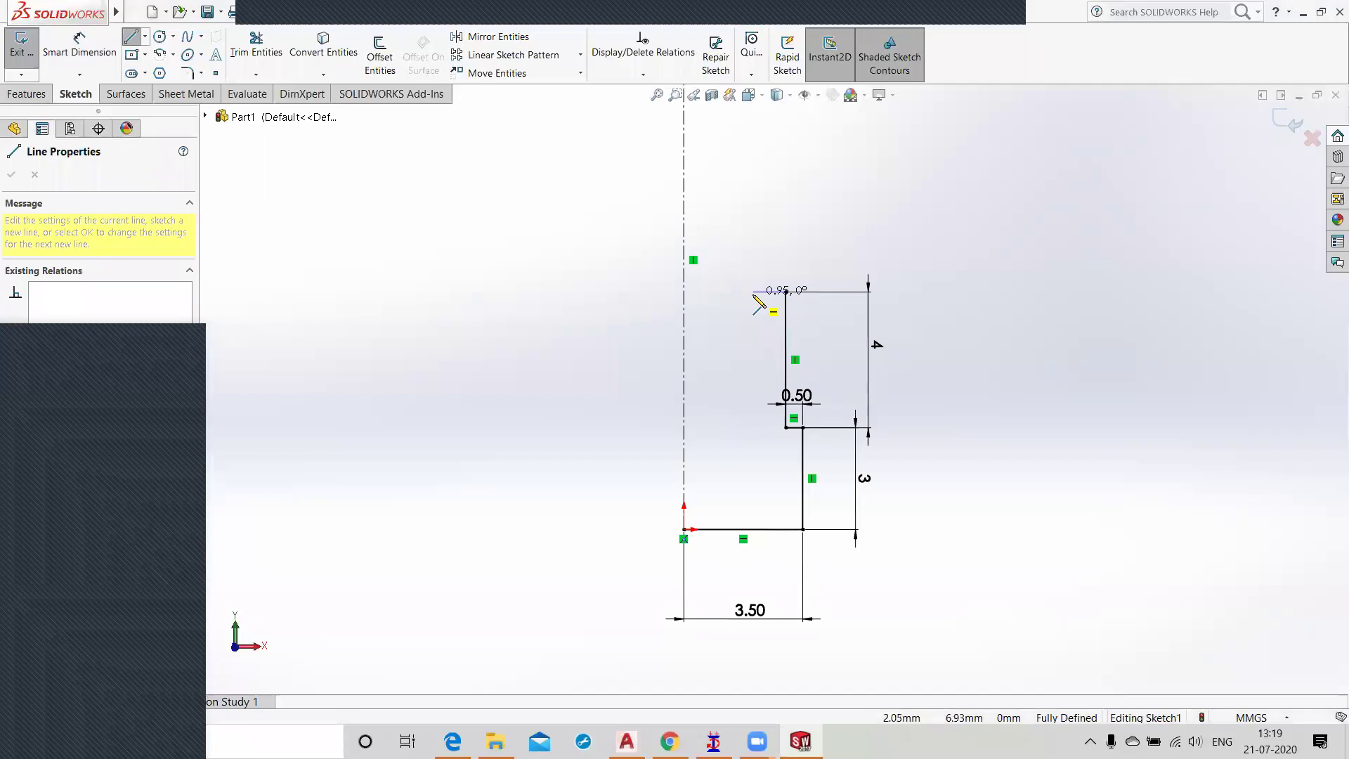
{"action": "left_click", "coordinate": [753, 291]}
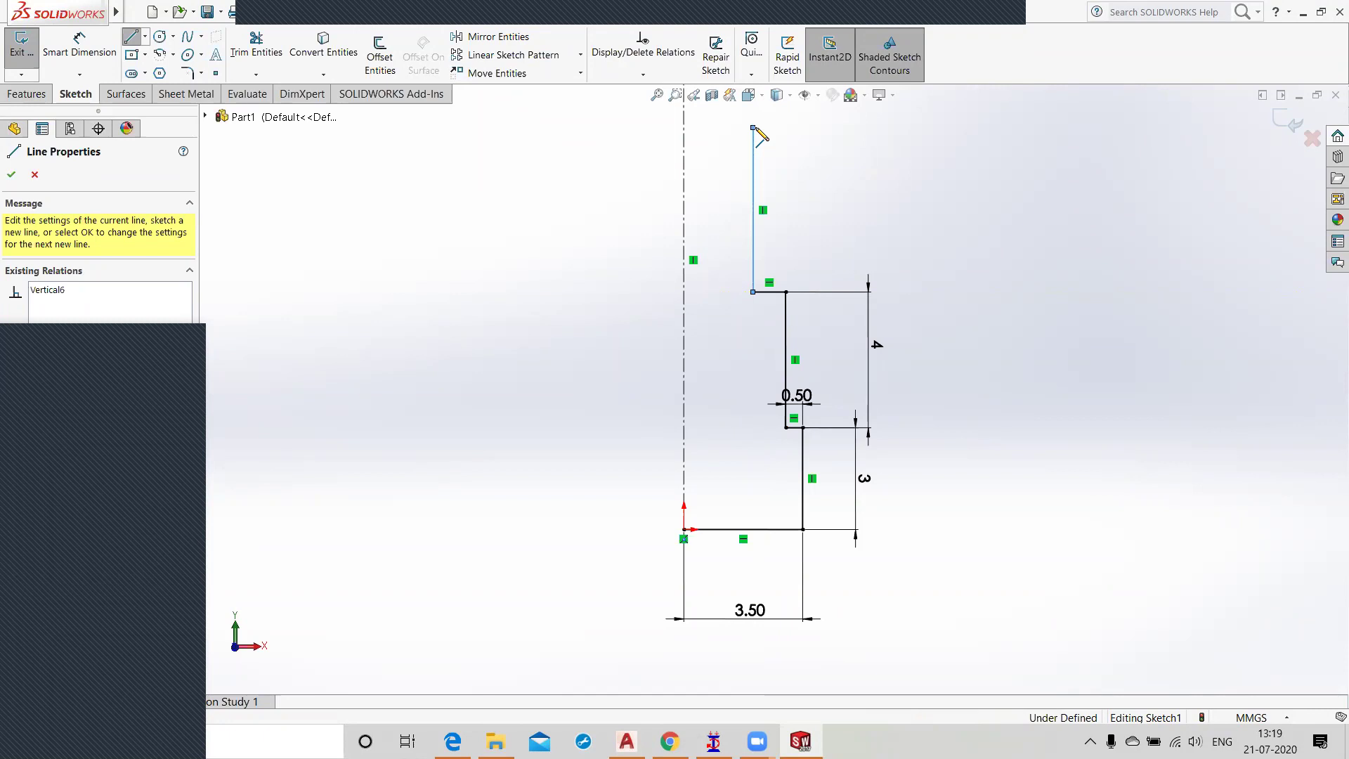
{"action": "double_click", "coordinate": [753, 127]}
{"action": "key", "text": "Escape"}
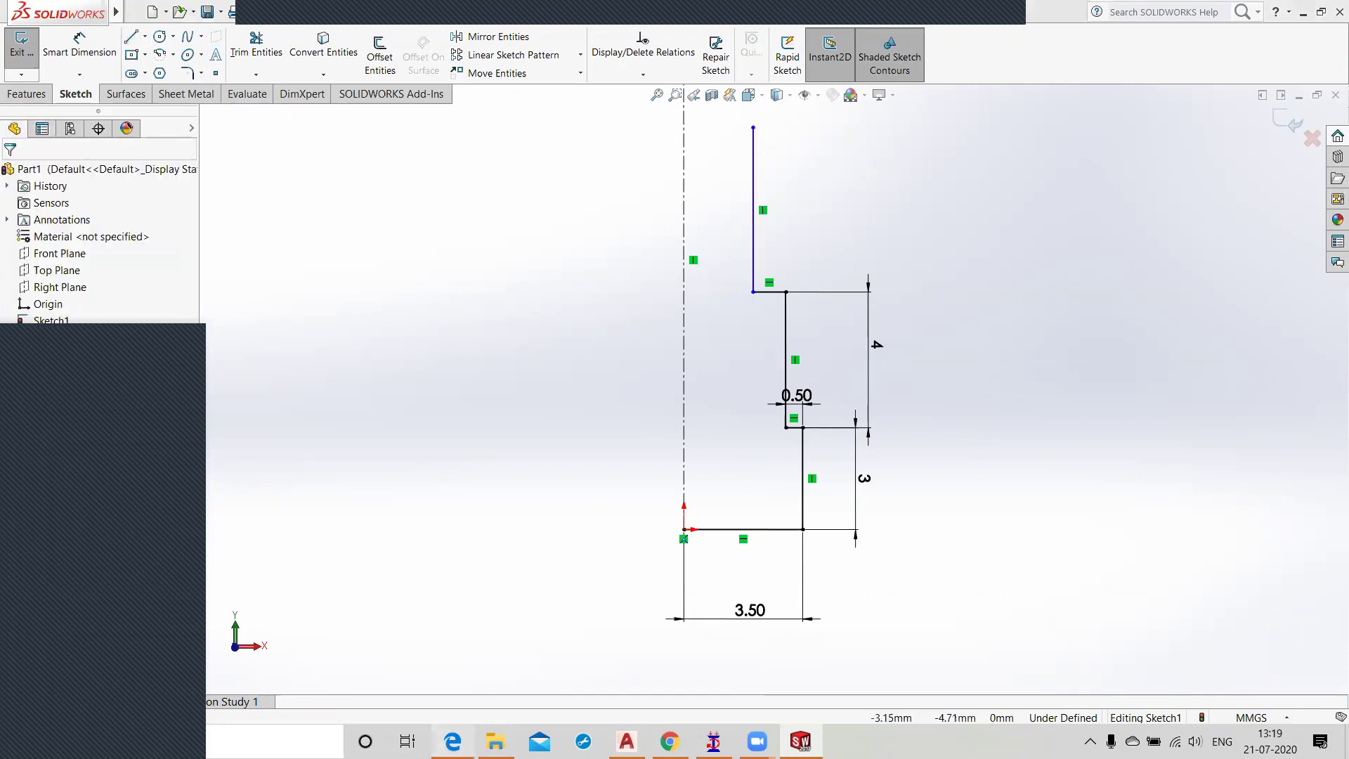
Step: Check the valve lifter section in the PDF and dimension the new upper horizontal step to 1 mm
{"action": "key", "text": "alt+Tab"}
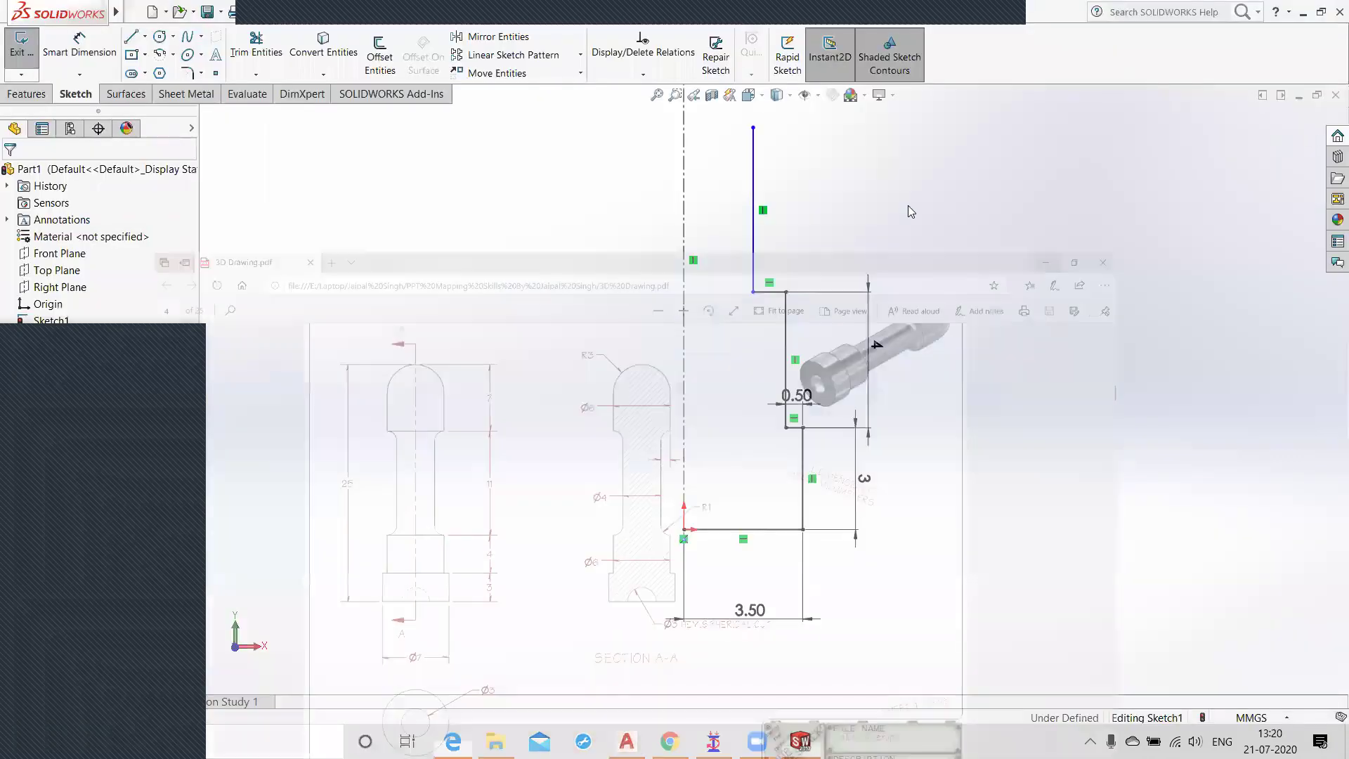
{"action": "left_click", "coordinate": [1249, 15]}
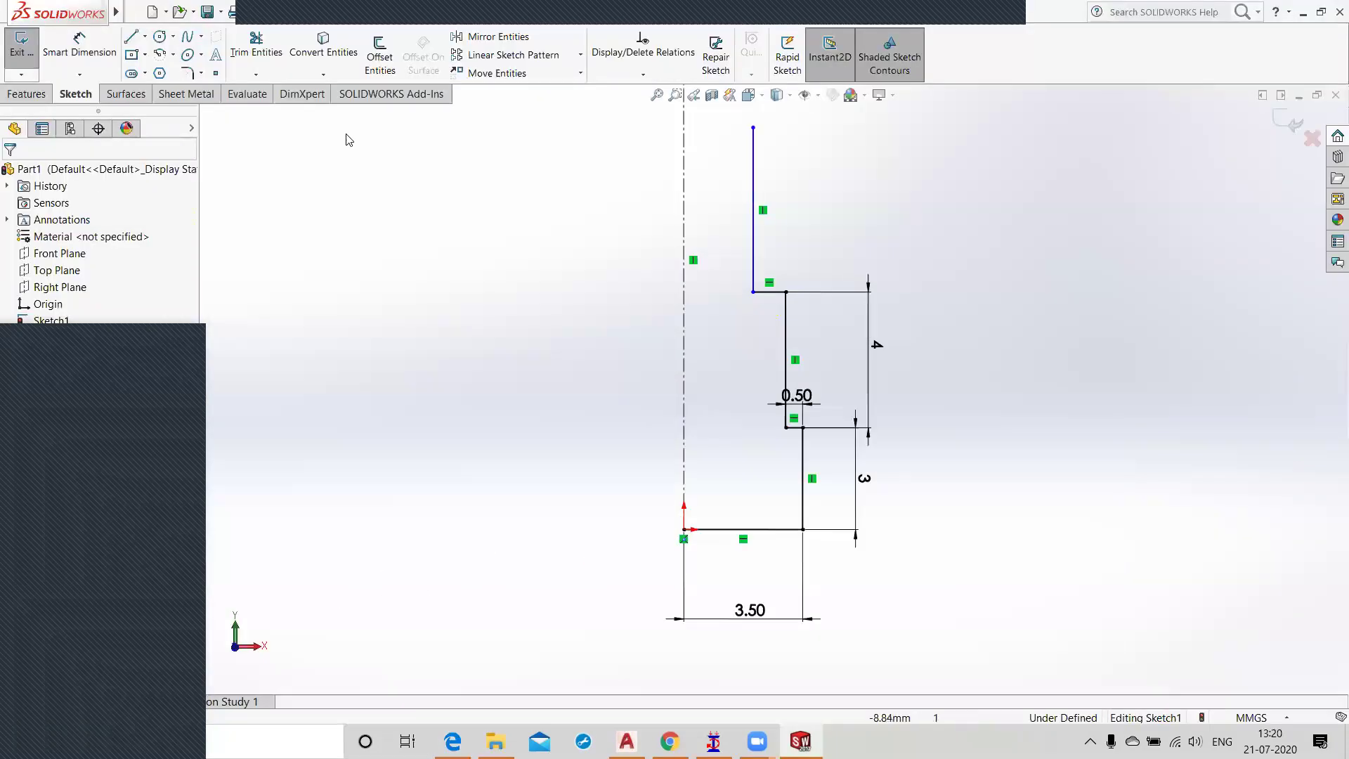
{"action": "left_click", "coordinate": [79, 46]}
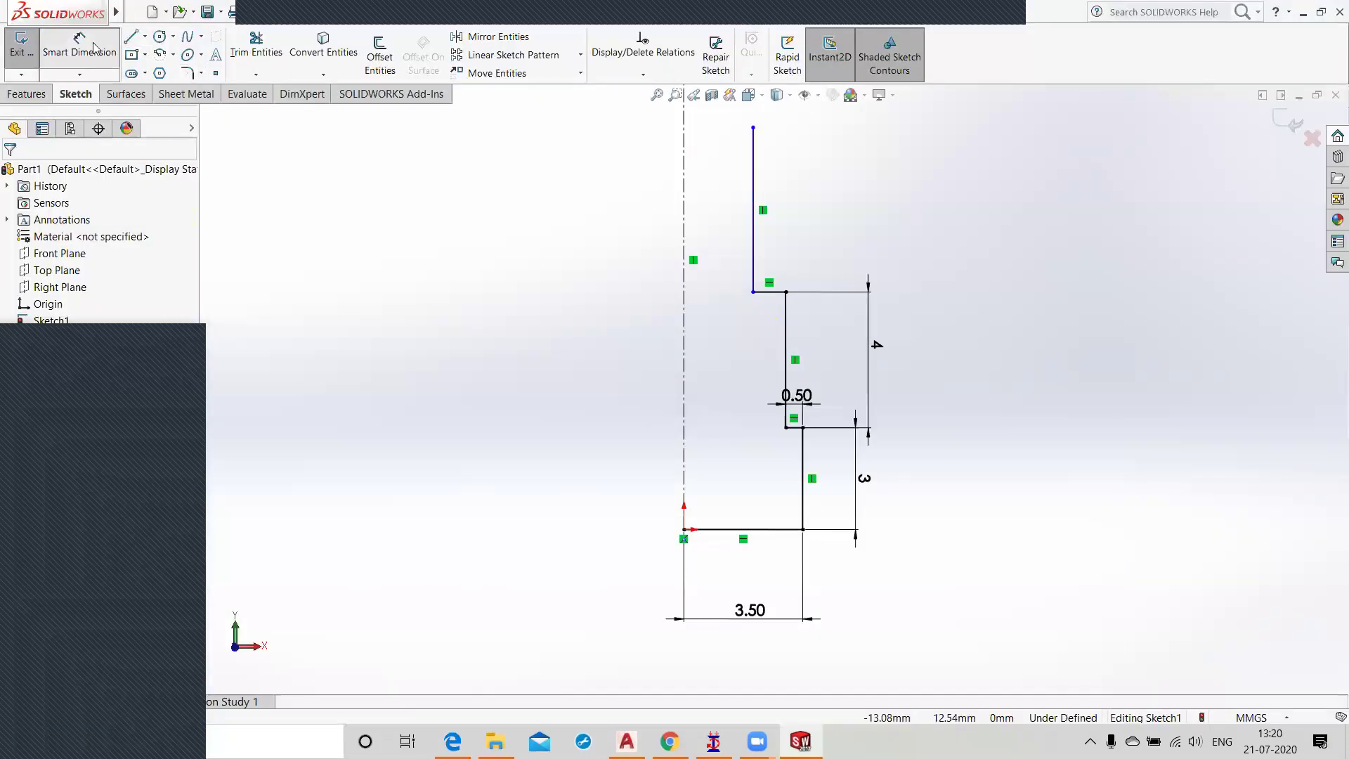
{"action": "left_click", "coordinate": [771, 293]}
{"action": "left_click", "coordinate": [776, 276]}
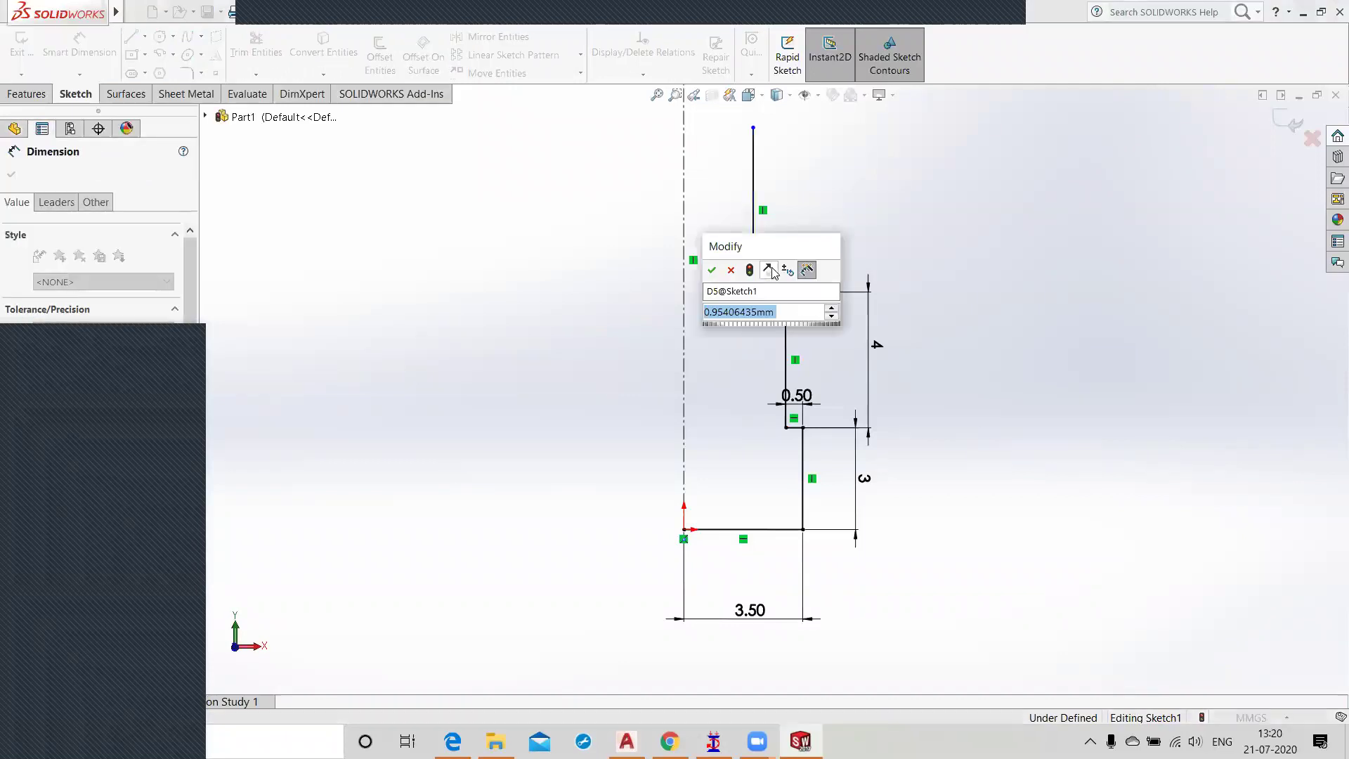
{"action": "type", "text": "1"}
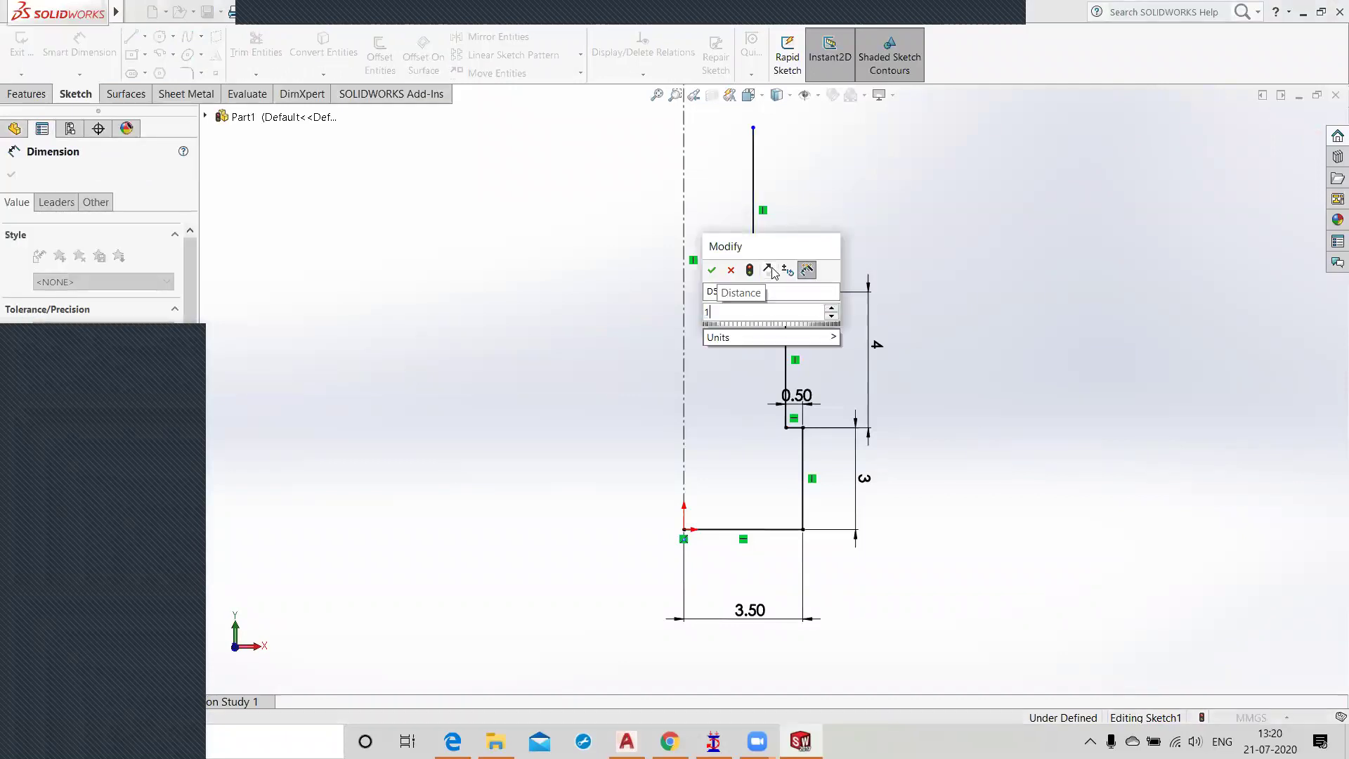
{"action": "left_click", "coordinate": [711, 271]}
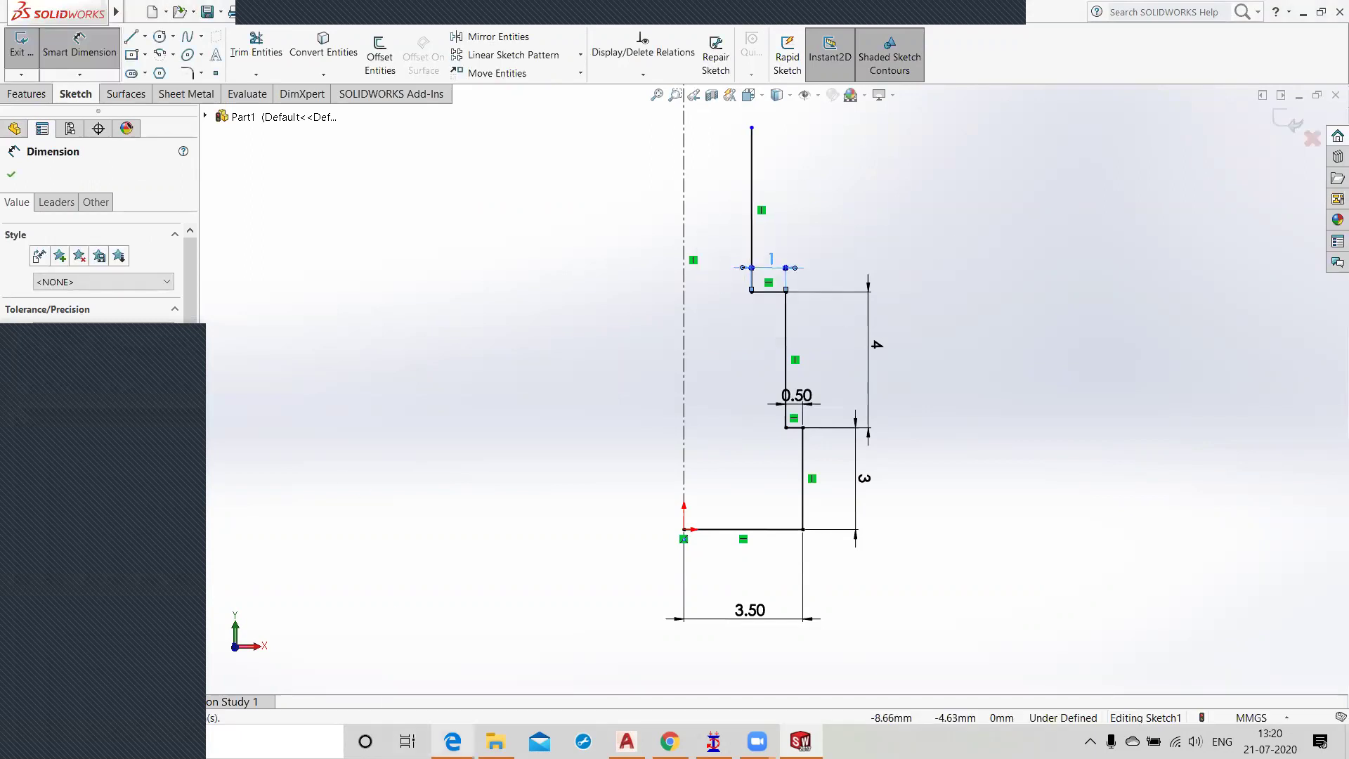
Step: Check the valve lifter's neck length in the PDF drawing and dimension the profile's uppermost vertical line to 11 mm
{"action": "mouse_move", "coordinate": [453, 742]}
{"action": "left_click", "coordinate": [458, 668]}
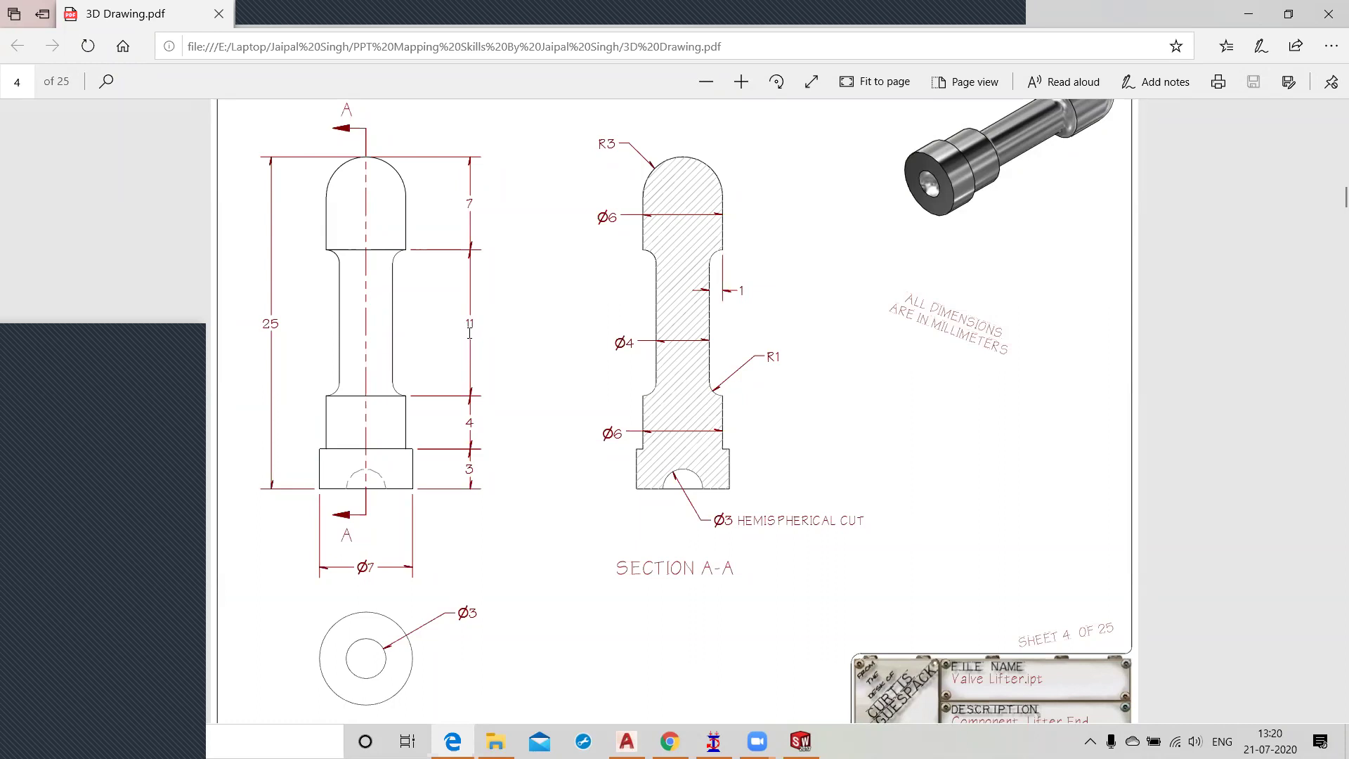
{"action": "left_click", "coordinate": [1248, 15]}
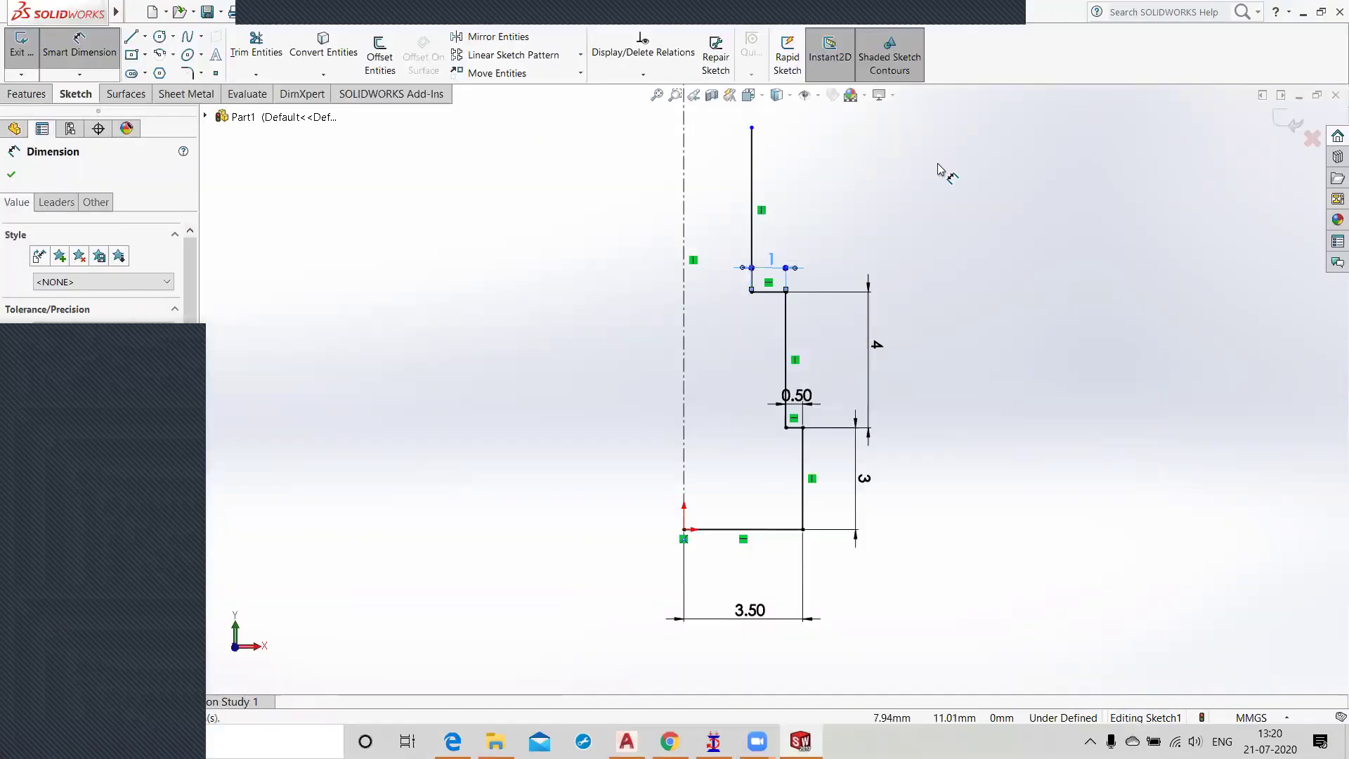
{"action": "left_click", "coordinate": [750, 183]}
{"action": "left_click", "coordinate": [831, 197]}
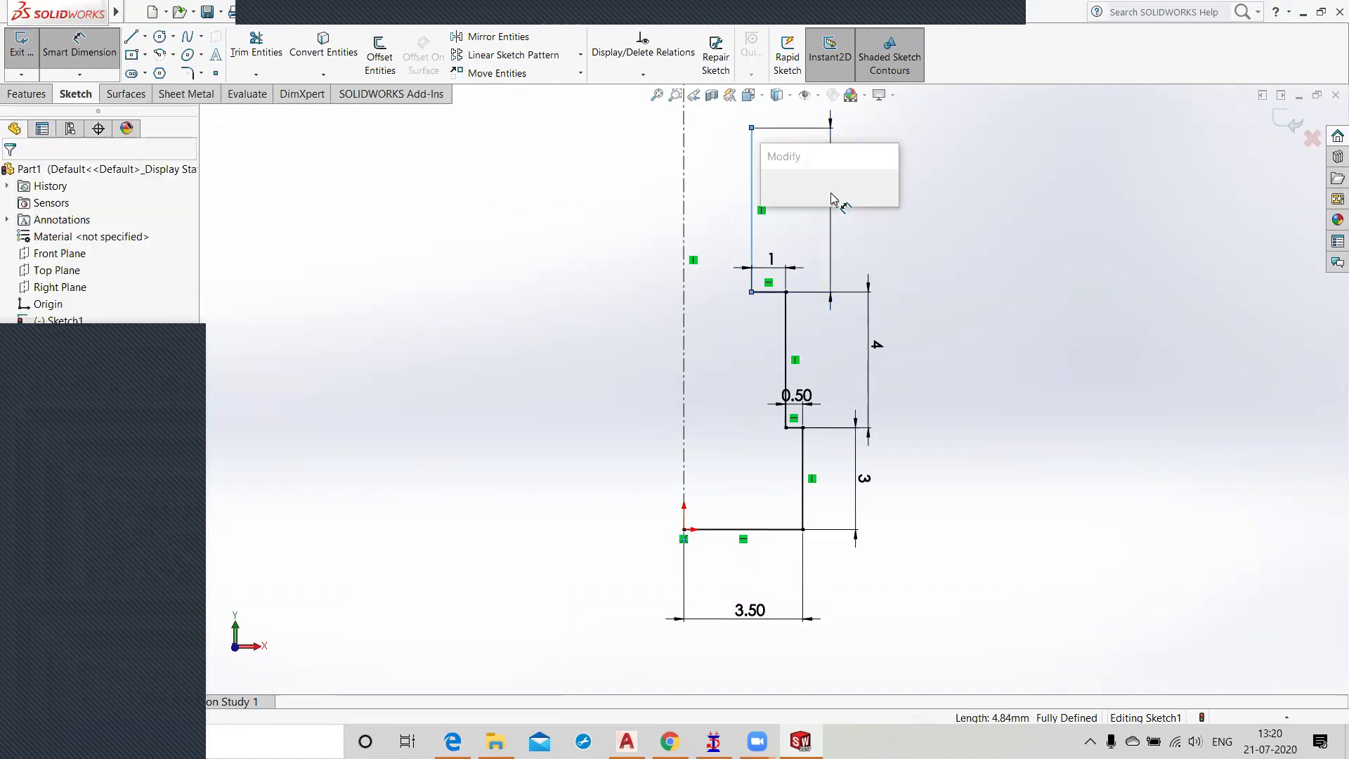
{"action": "type", "text": "11"}
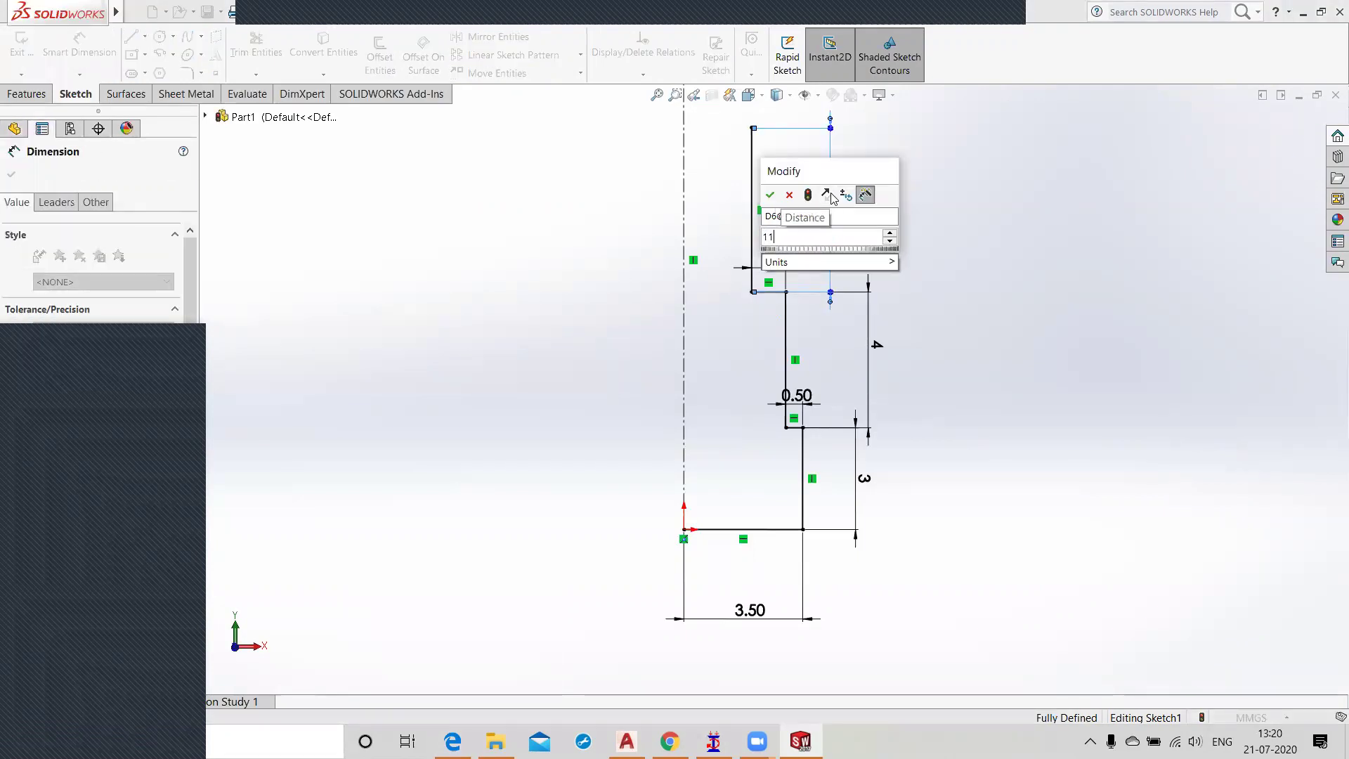
{"action": "left_click", "coordinate": [770, 196]}
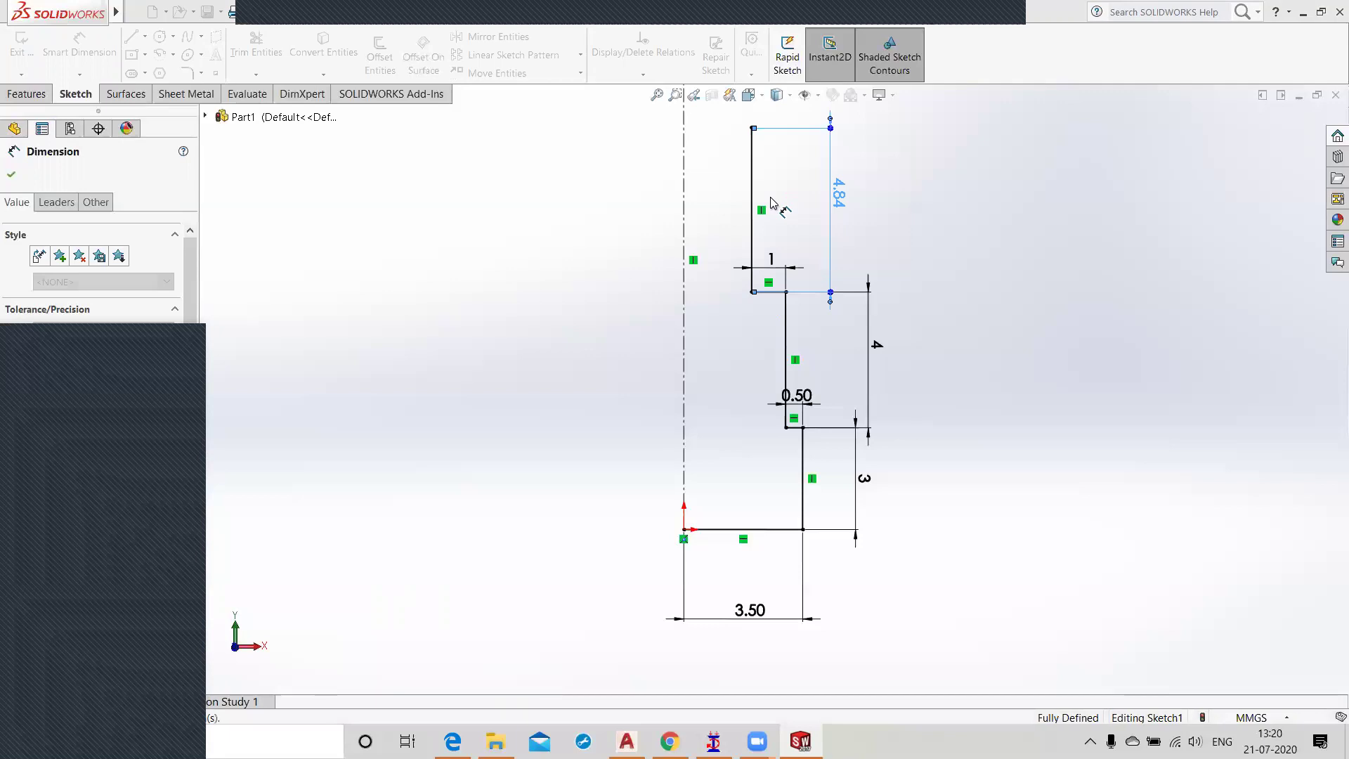
{"action": "scroll", "coordinate": [767, 629], "scroll_direction": "down", "scroll_amount": 2}
{"action": "scroll", "coordinate": [768, 628], "scroll_direction": "up", "scroll_amount": 5}
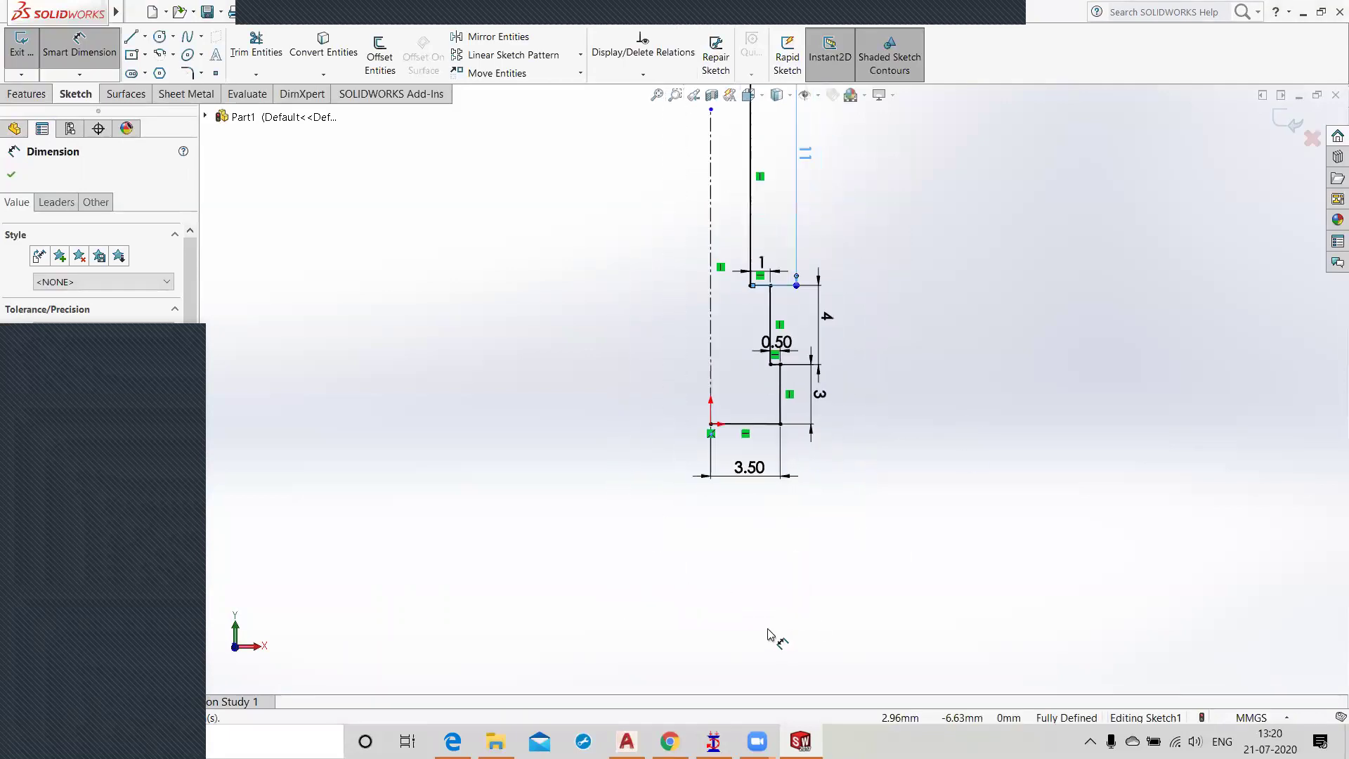
{"action": "scroll", "coordinate": [773, 142], "scroll_direction": "down", "scroll_amount": 2}
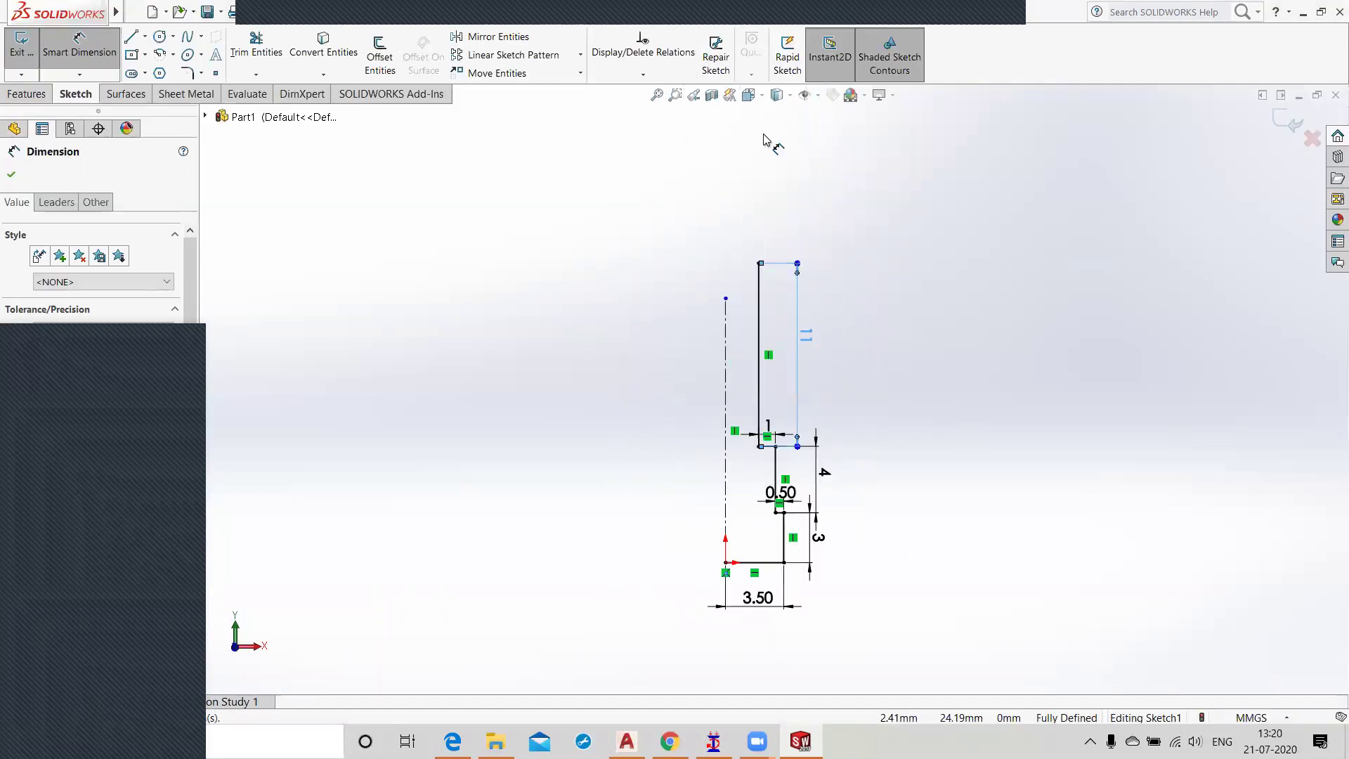
{"action": "scroll", "coordinate": [770, 394], "scroll_direction": "down", "scroll_amount": 1}
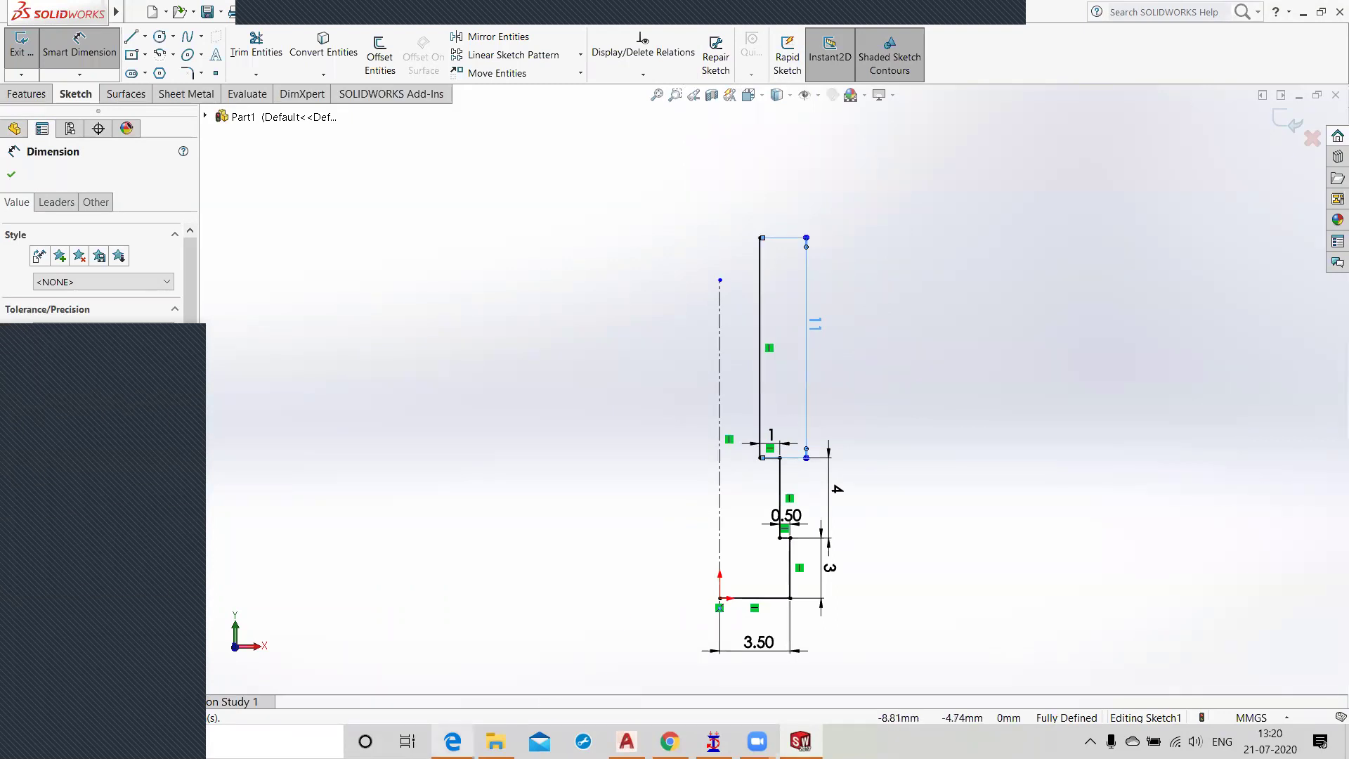
Step: Consult the PDF drawing and extend the profile from its upper end with a 1 mm horizontal line outward and a vertical line about 5 mm upward
{"action": "left_click", "coordinate": [453, 742]}
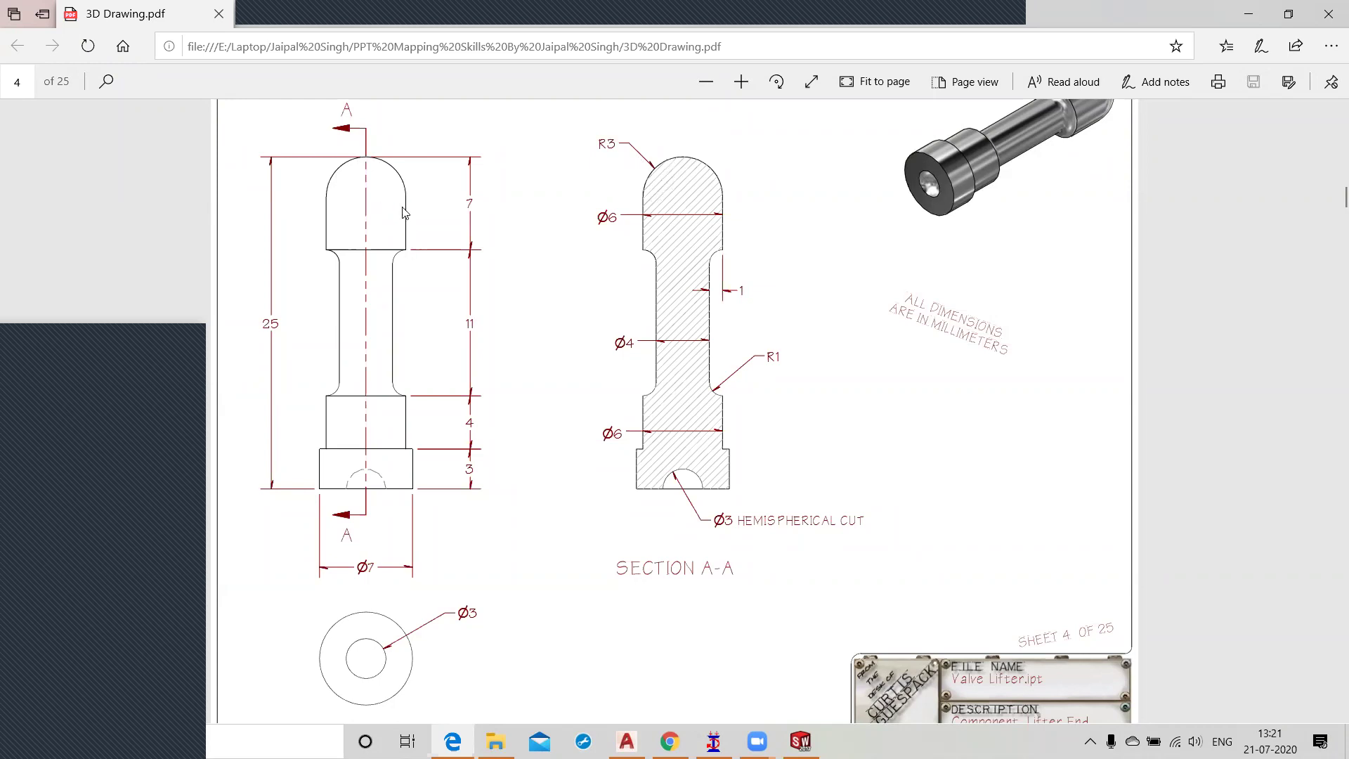
{"action": "left_click", "coordinate": [1248, 14]}
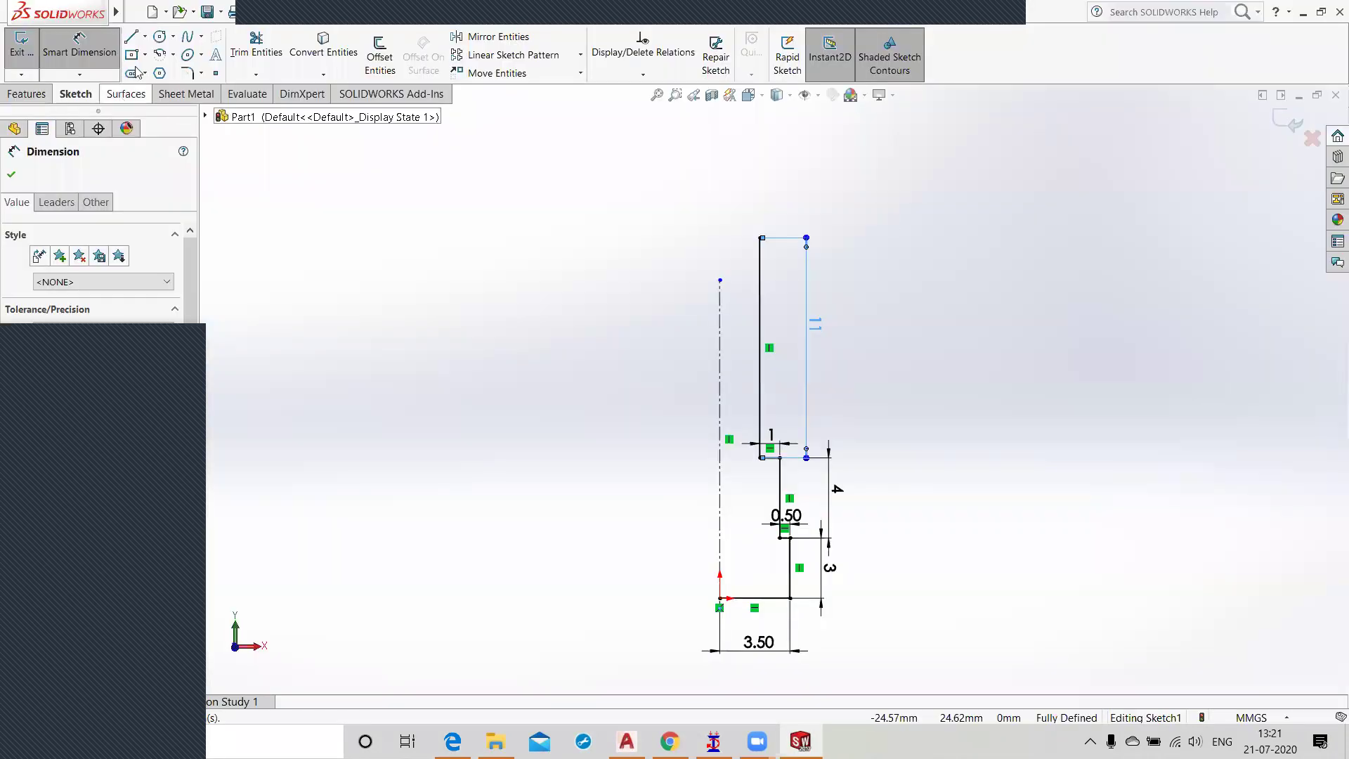
{"action": "left_click", "coordinate": [131, 37]}
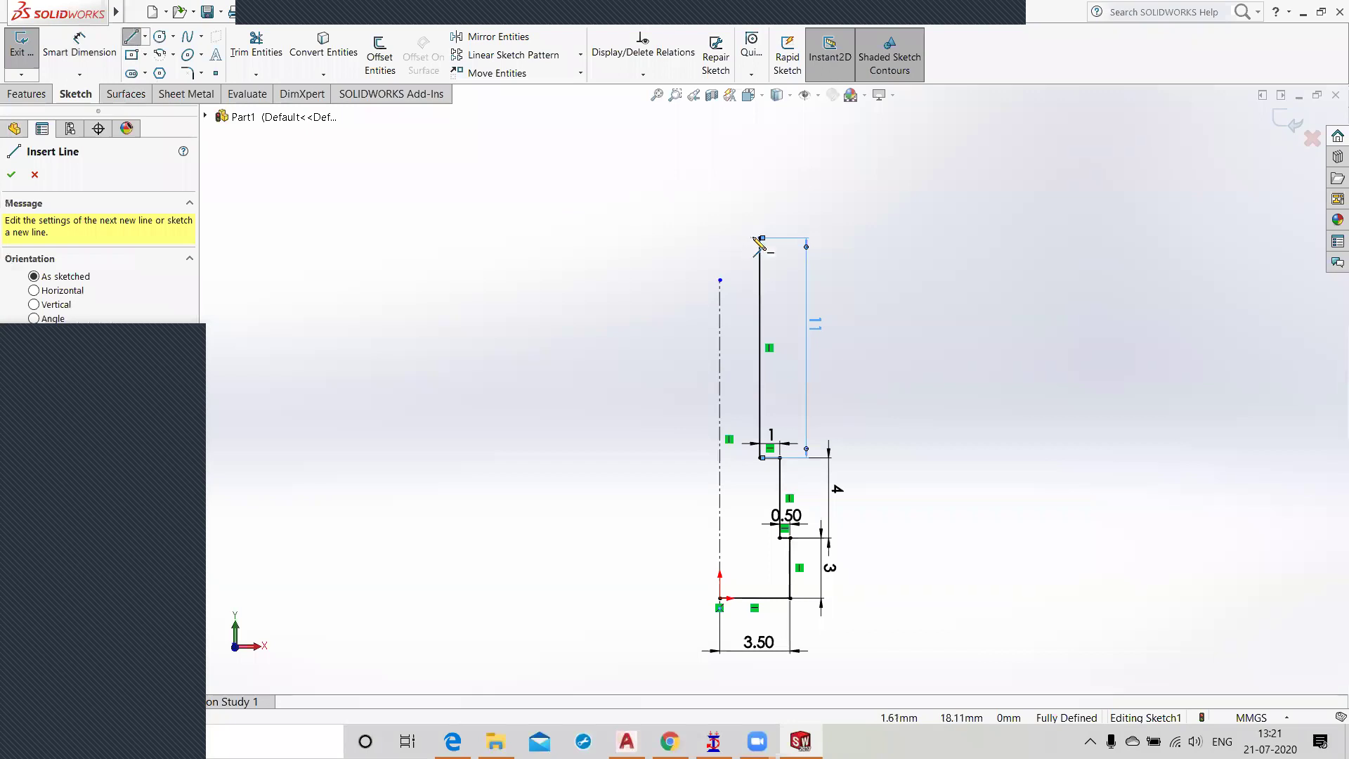
{"action": "left_click", "coordinate": [806, 239]}
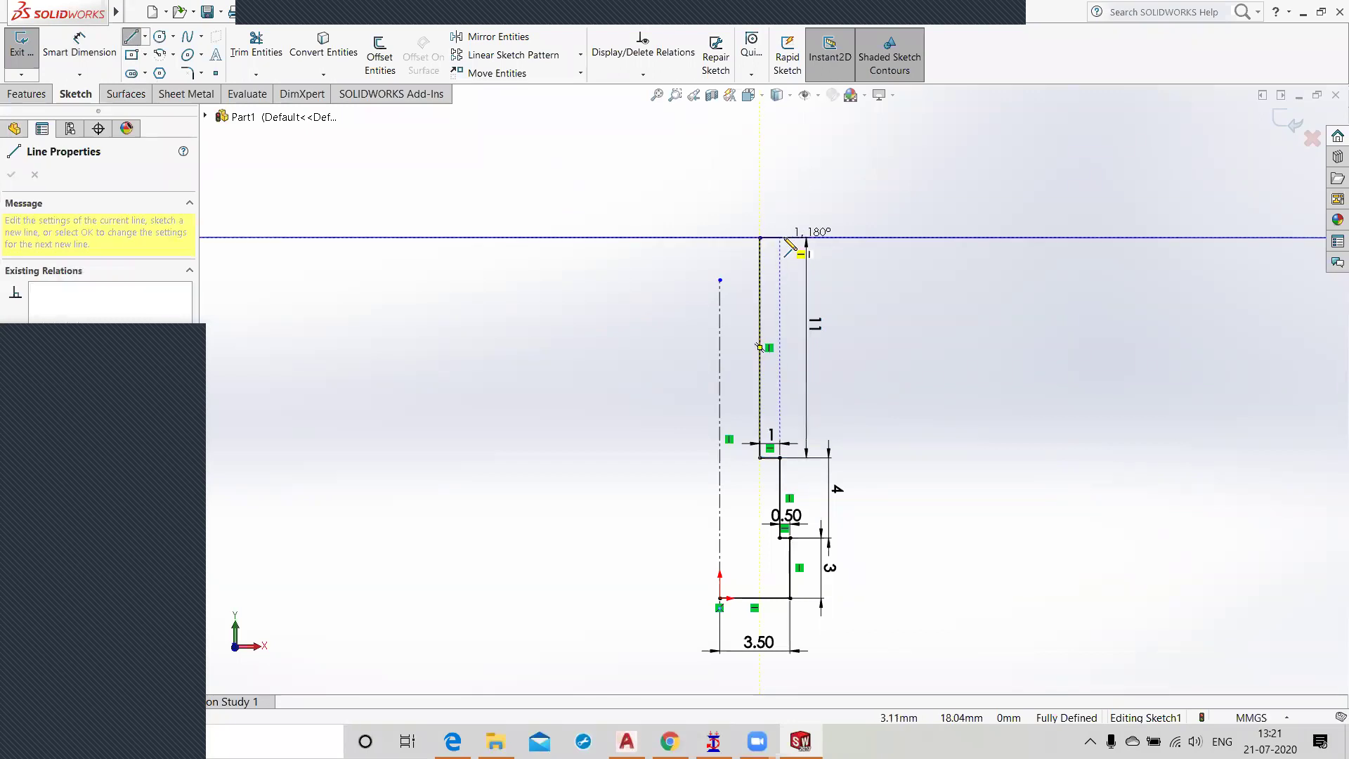
{"action": "left_click", "coordinate": [780, 238]}
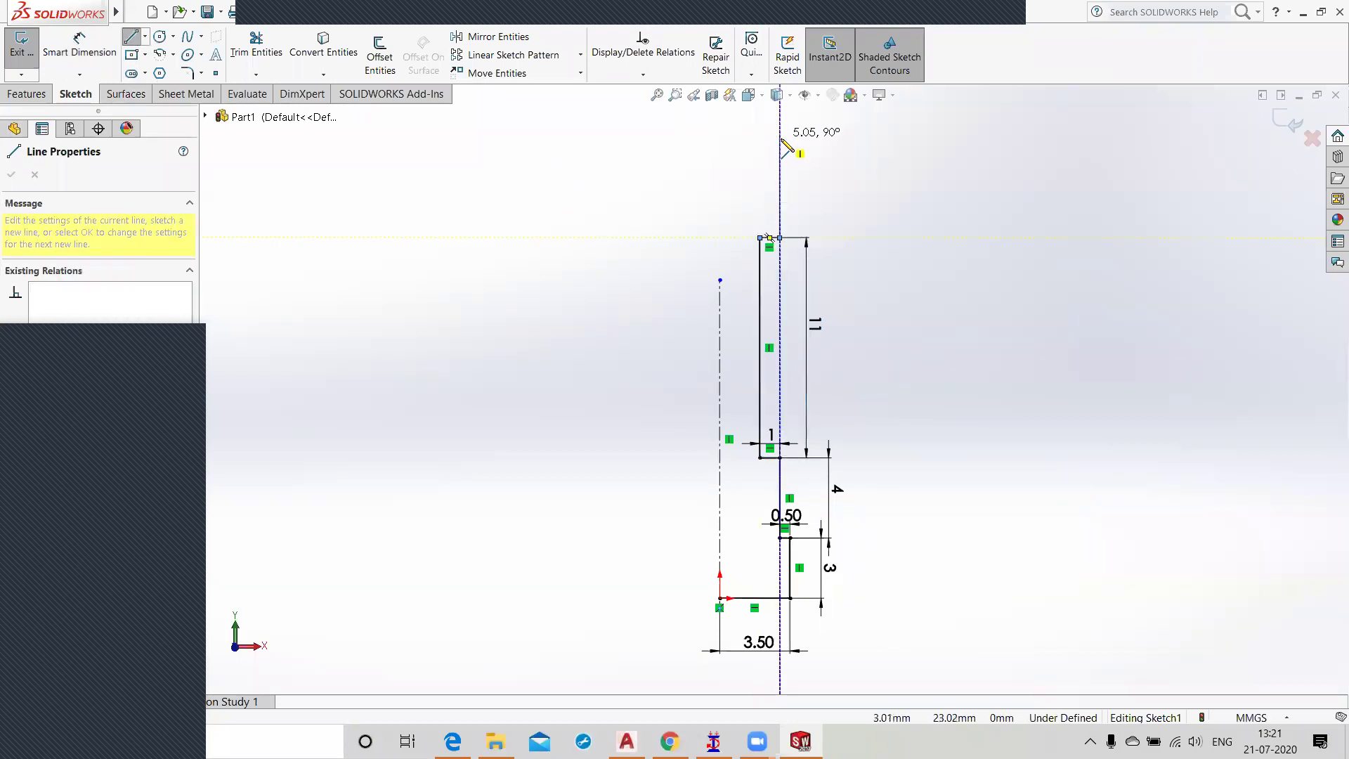
{"action": "double_click", "coordinate": [780, 139]}
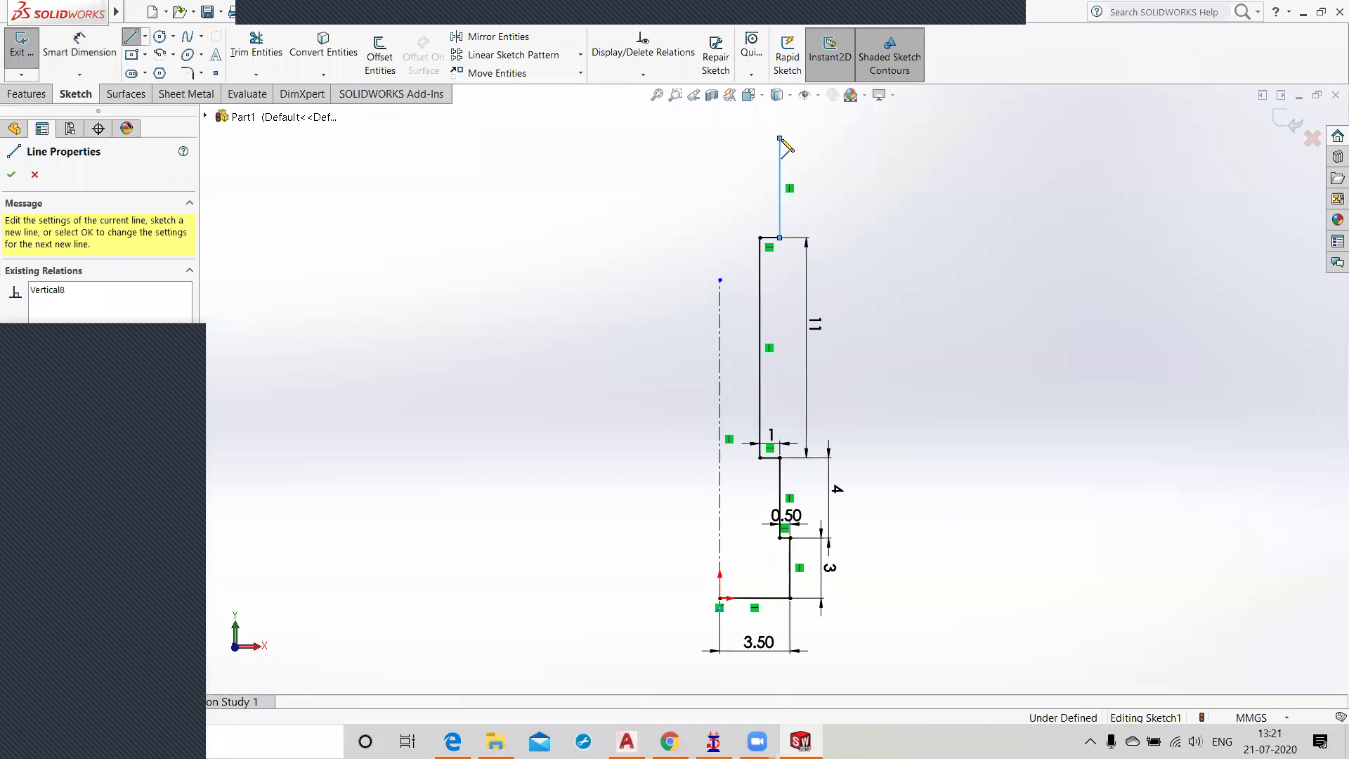
Step: Dimension the horizontal step at the upper end of the 11 mm line to 1 mm
{"action": "left_click", "coordinate": [79, 46]}
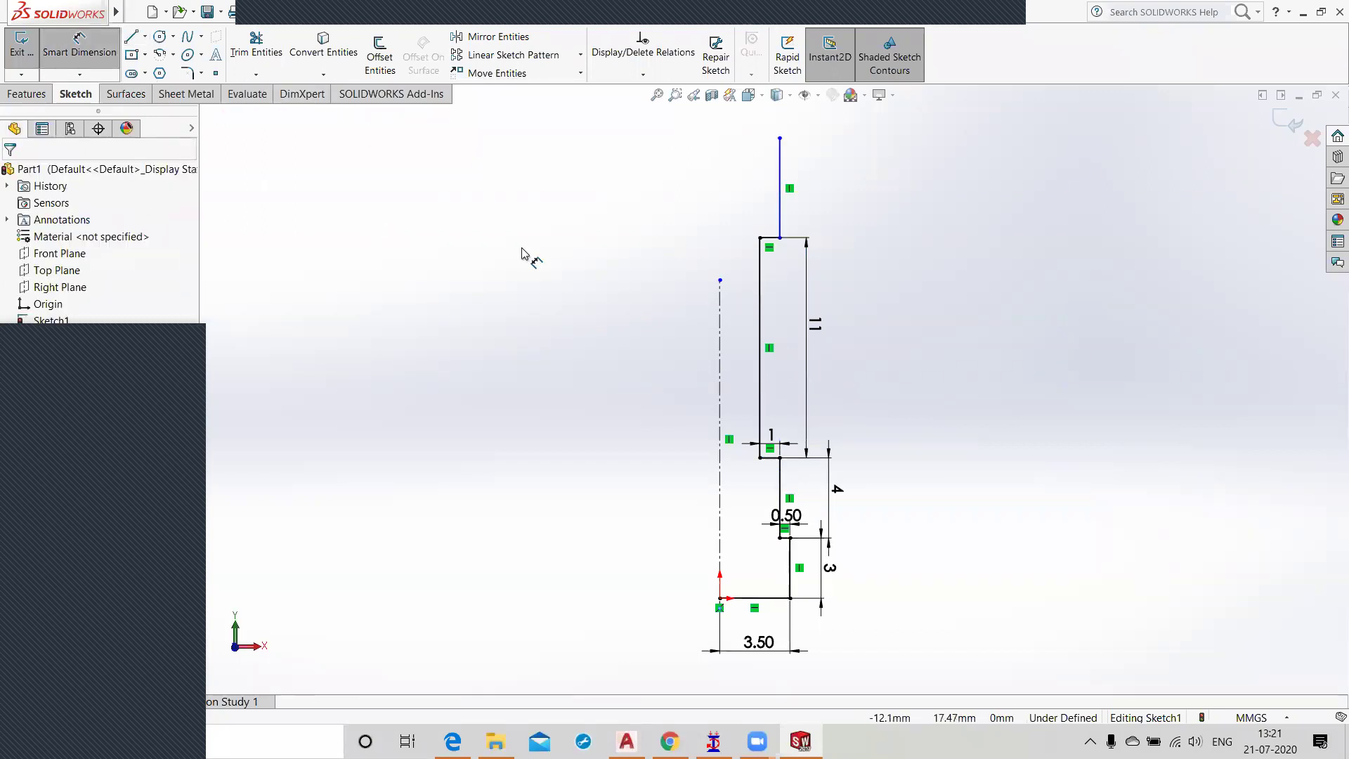
{"action": "left_click", "coordinate": [771, 239]}
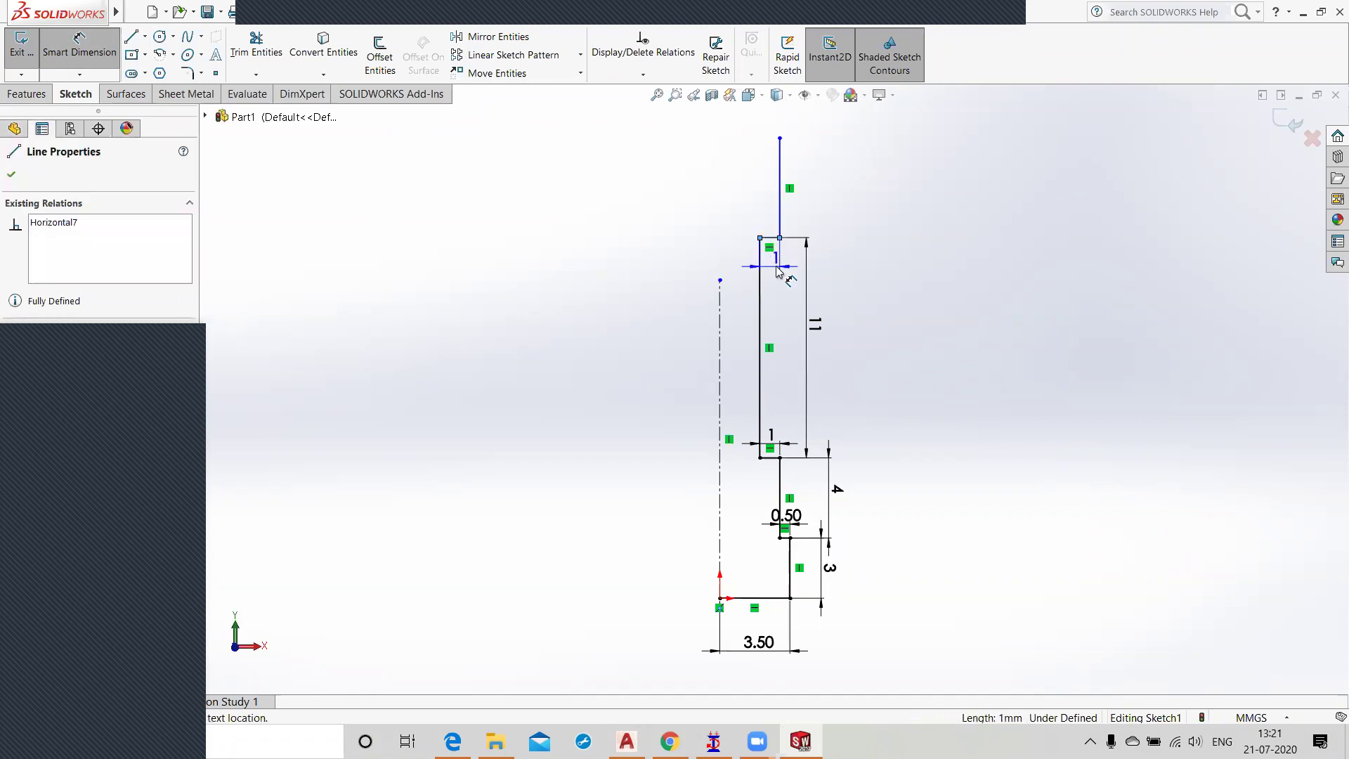
{"action": "left_click", "coordinate": [775, 277]}
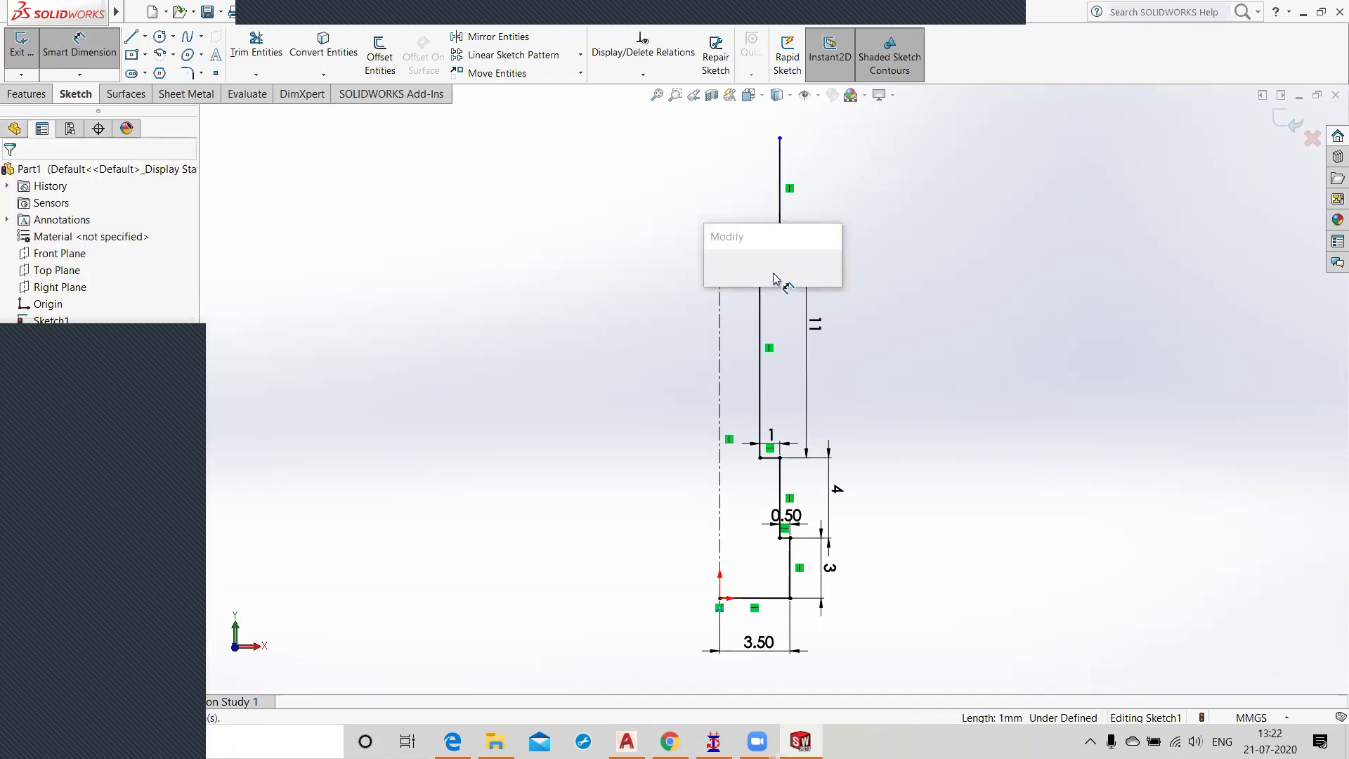
{"action": "left_click", "coordinate": [717, 272]}
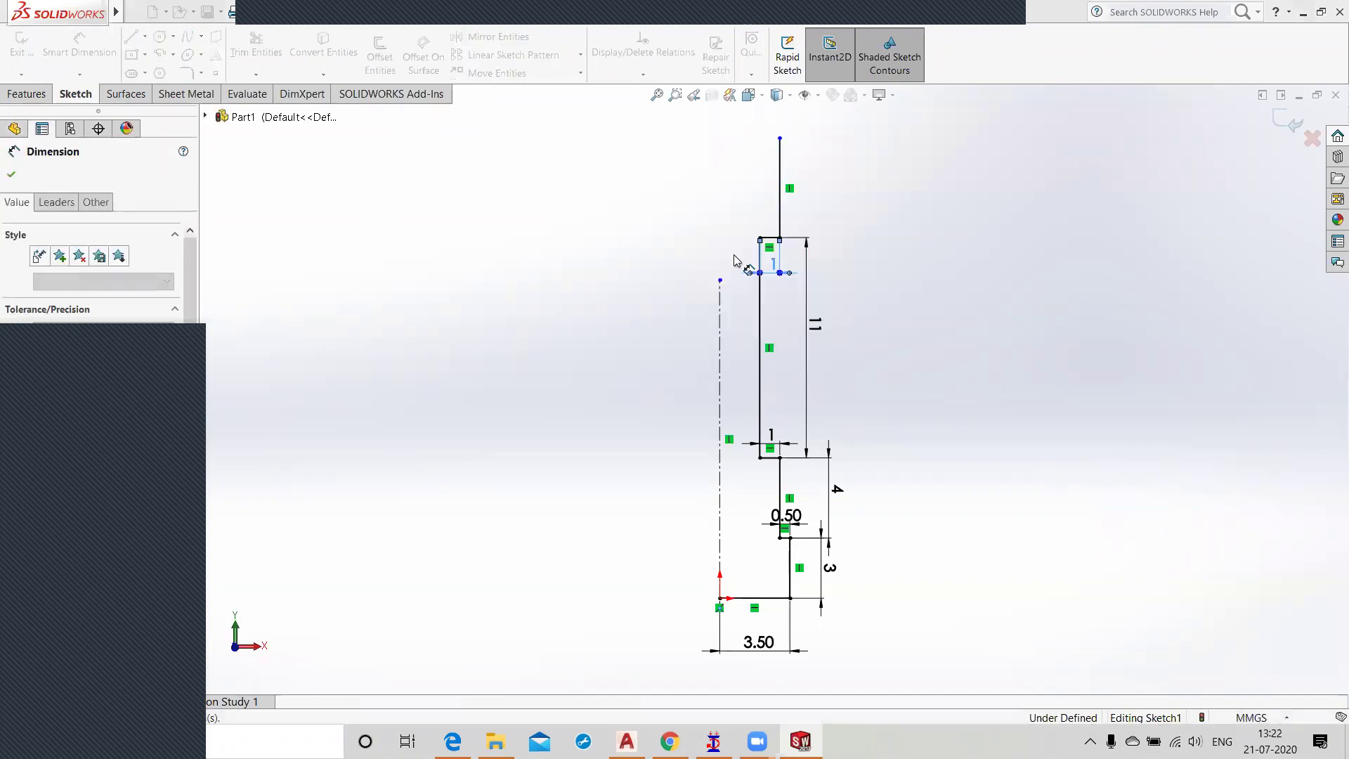
Step: Dimension the topmost vertical line of the profile to 4 mm
{"action": "left_click", "coordinate": [781, 193]}
{"action": "left_click", "coordinate": [834, 197]}
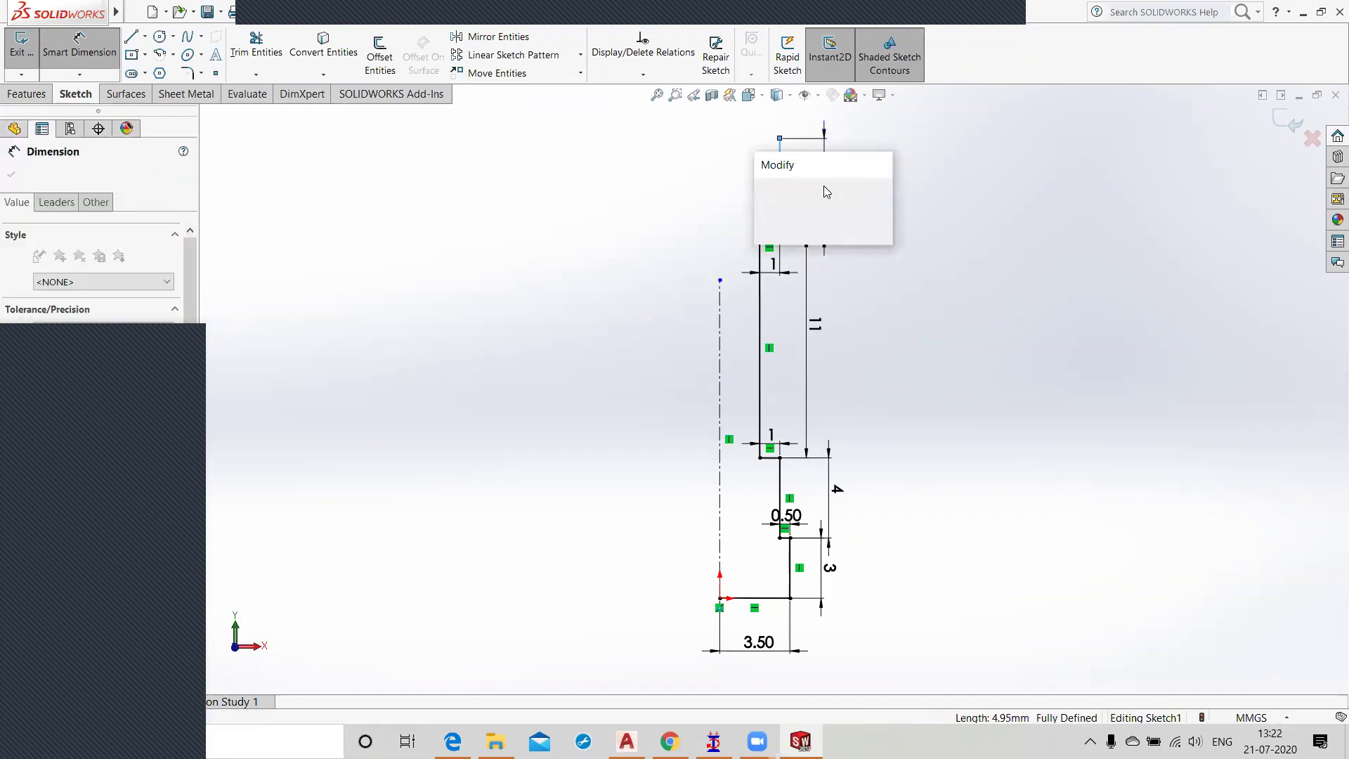
{"action": "type", "text": "4"}
{"action": "key", "text": "Return"}
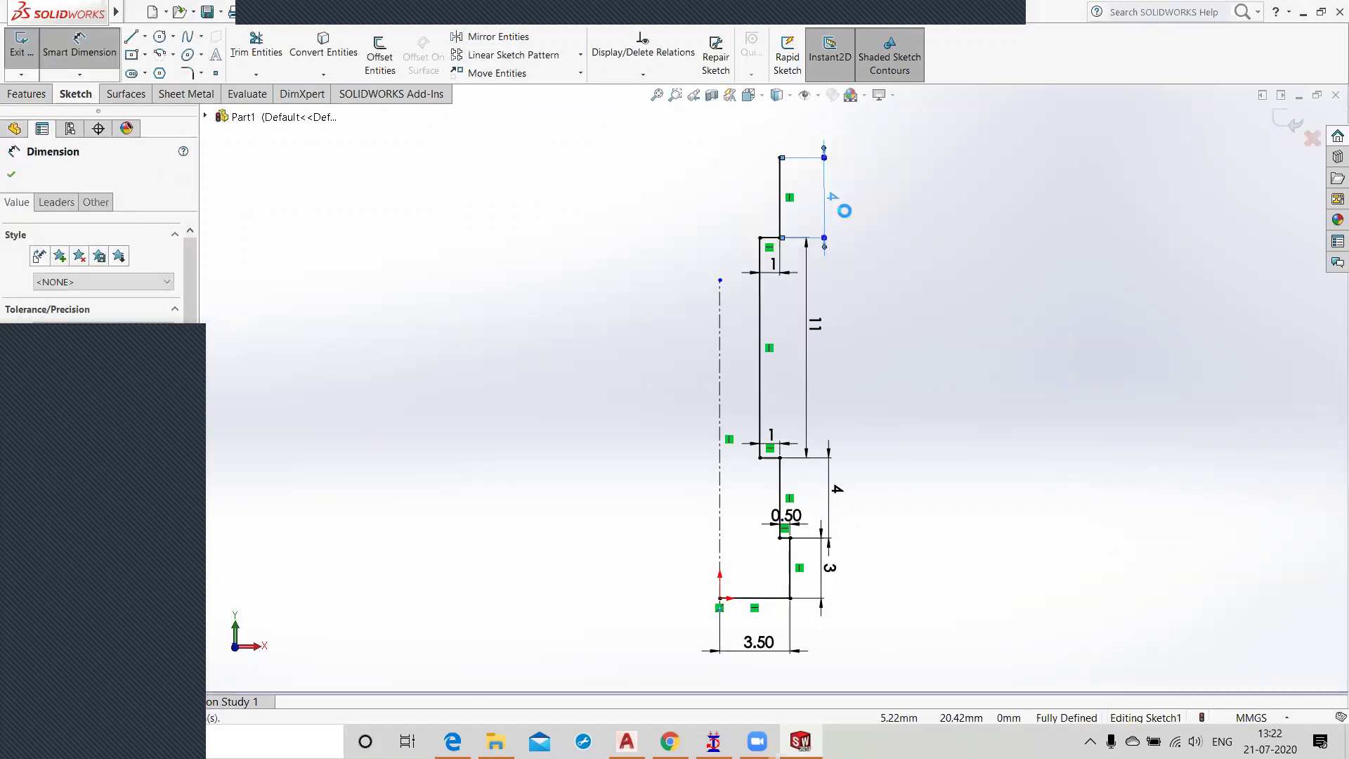
{"action": "left_click", "coordinate": [903, 209]}
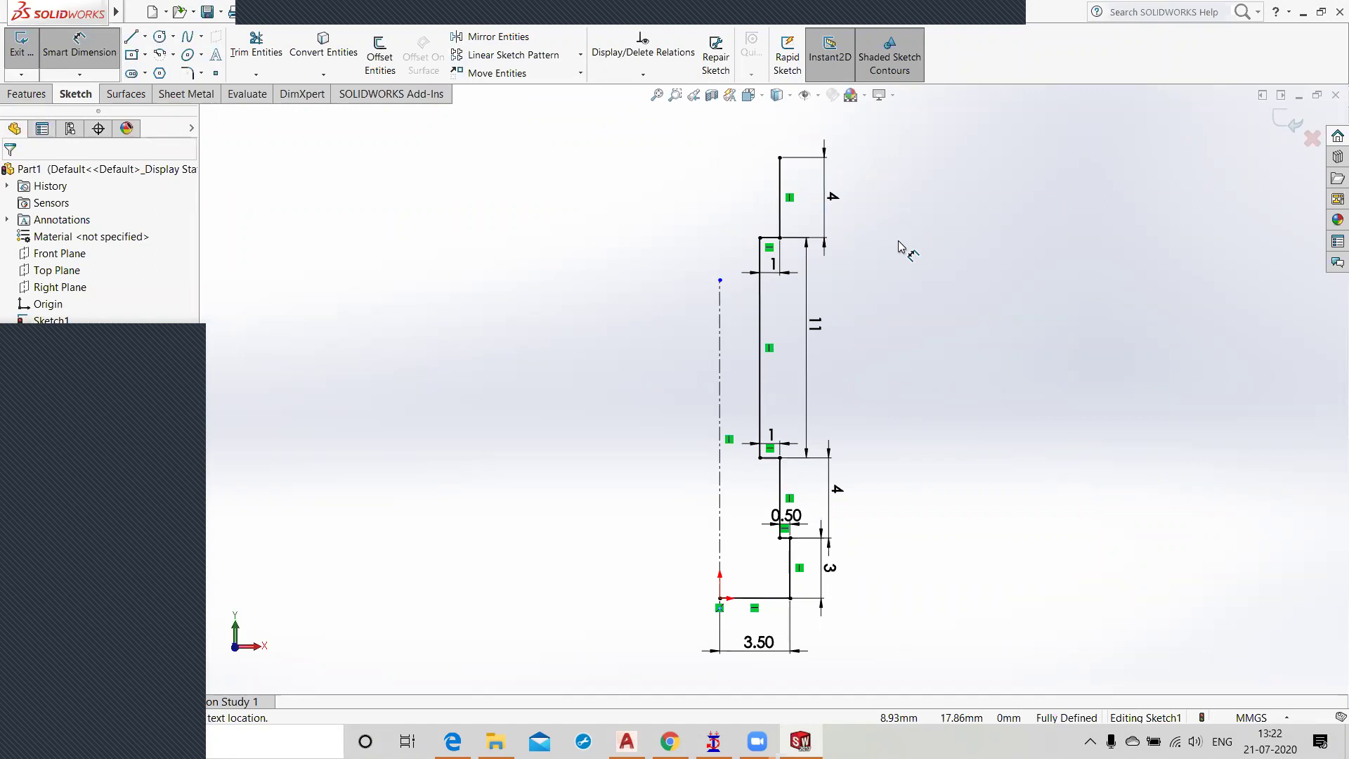
{"action": "scroll", "coordinate": [899, 239], "scroll_direction": "up", "scroll_amount": 3}
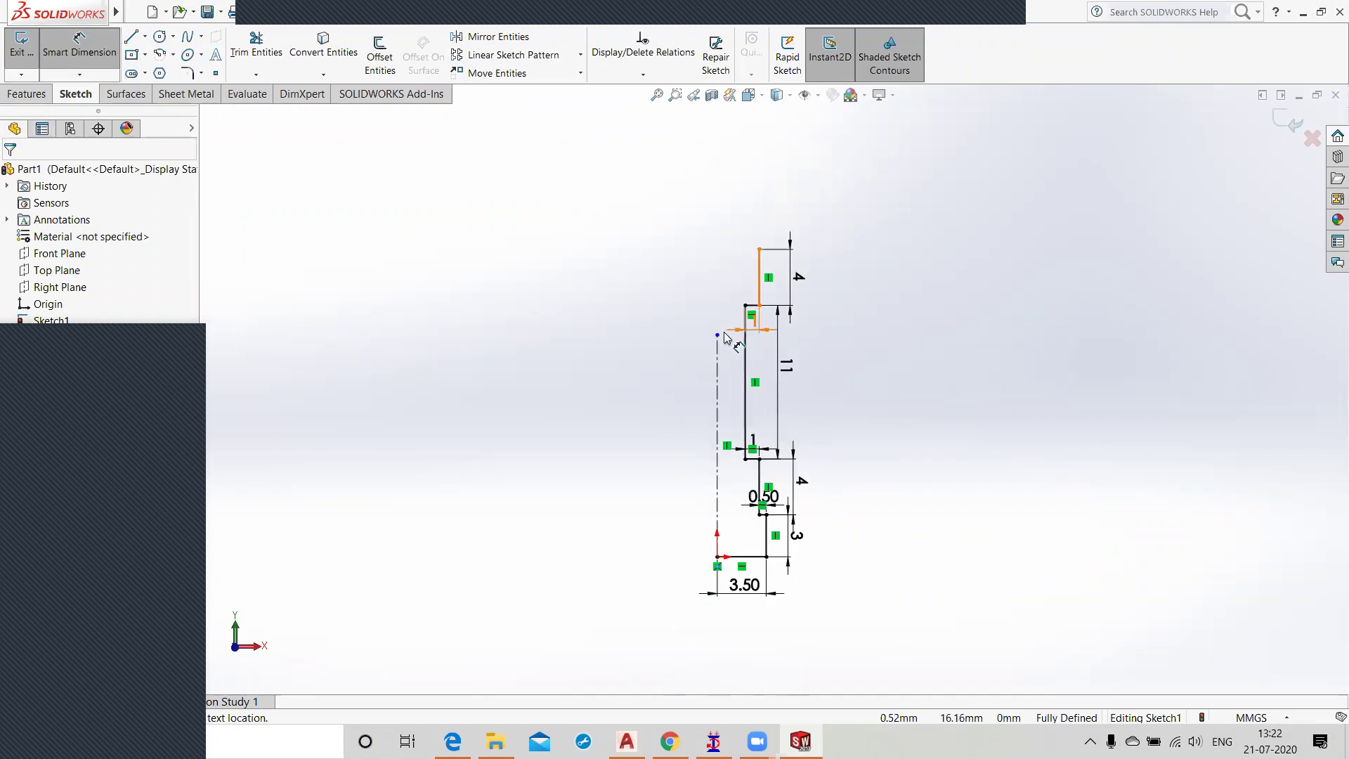
{"action": "left_click", "coordinate": [717, 336]}
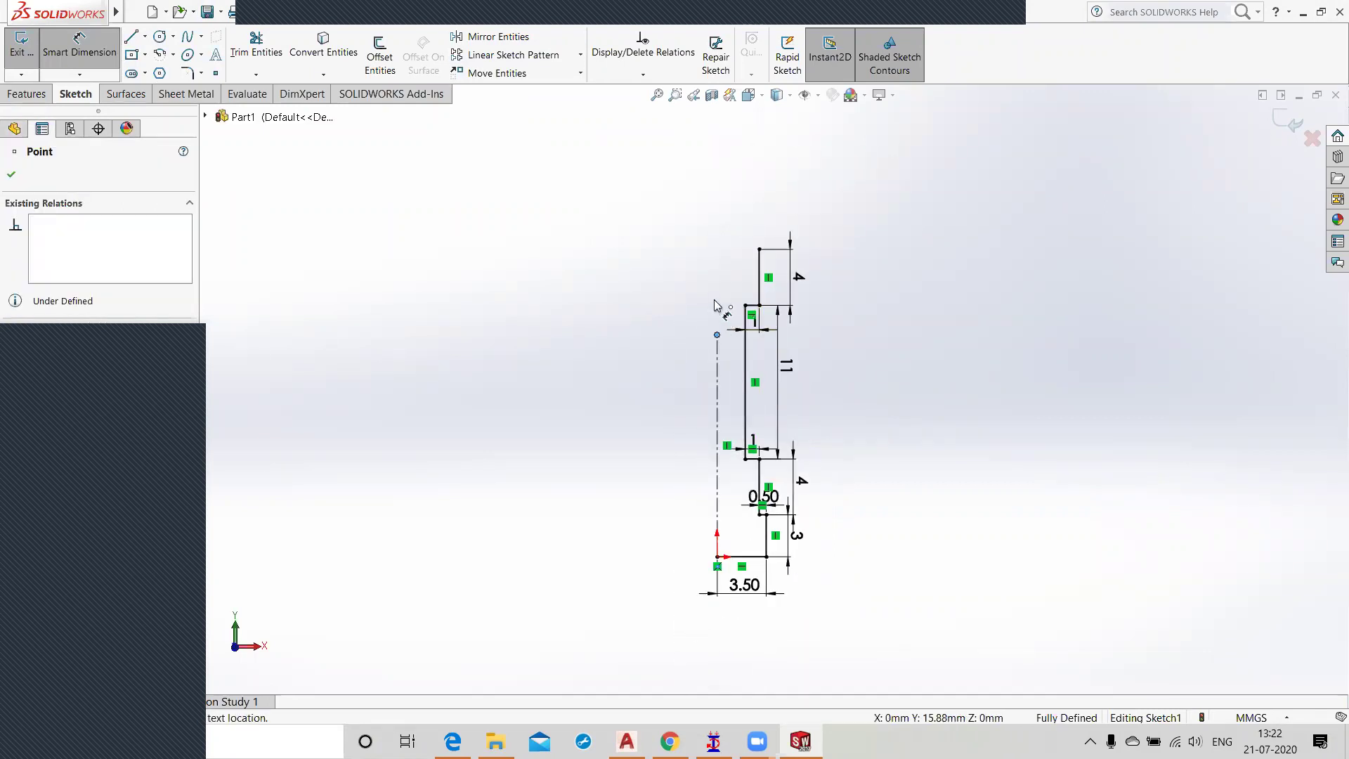
{"action": "left_click", "coordinate": [716, 338]}
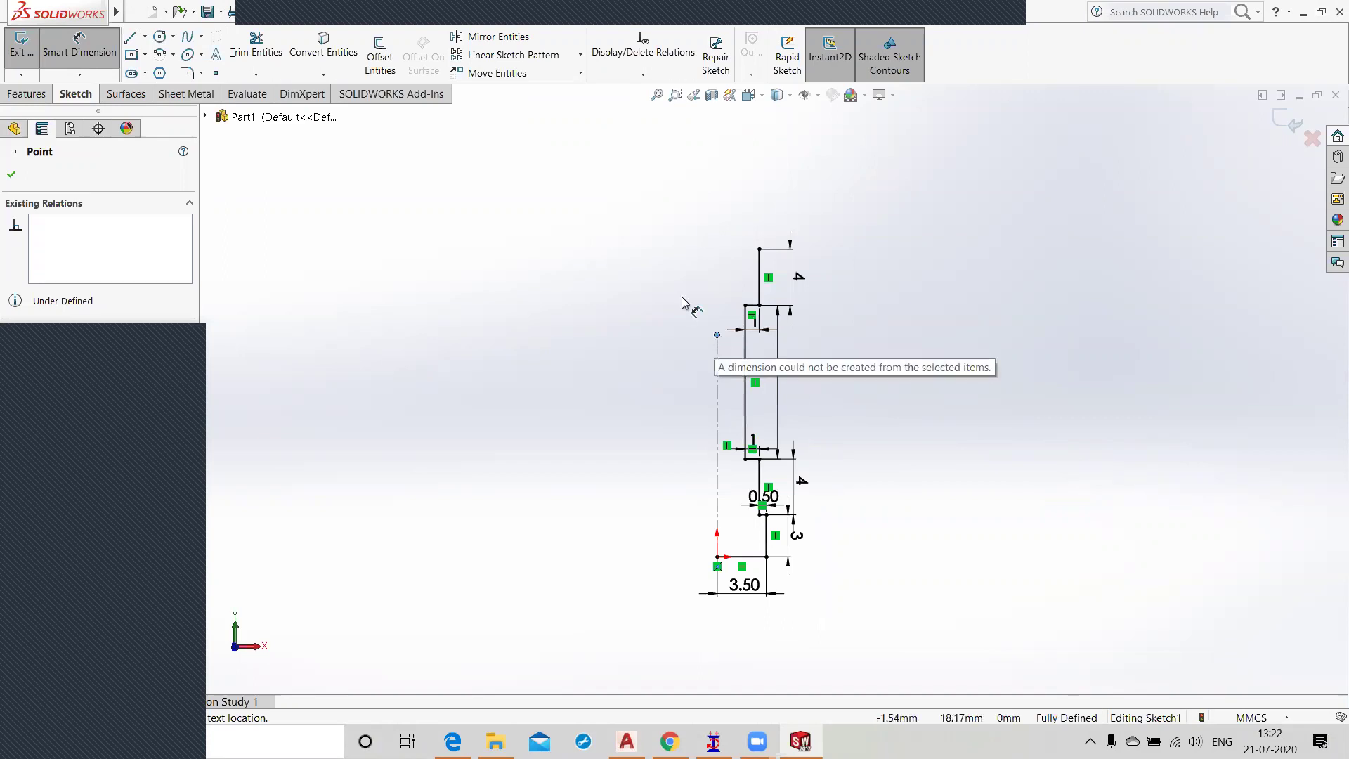
{"action": "key", "text": "Escape"}
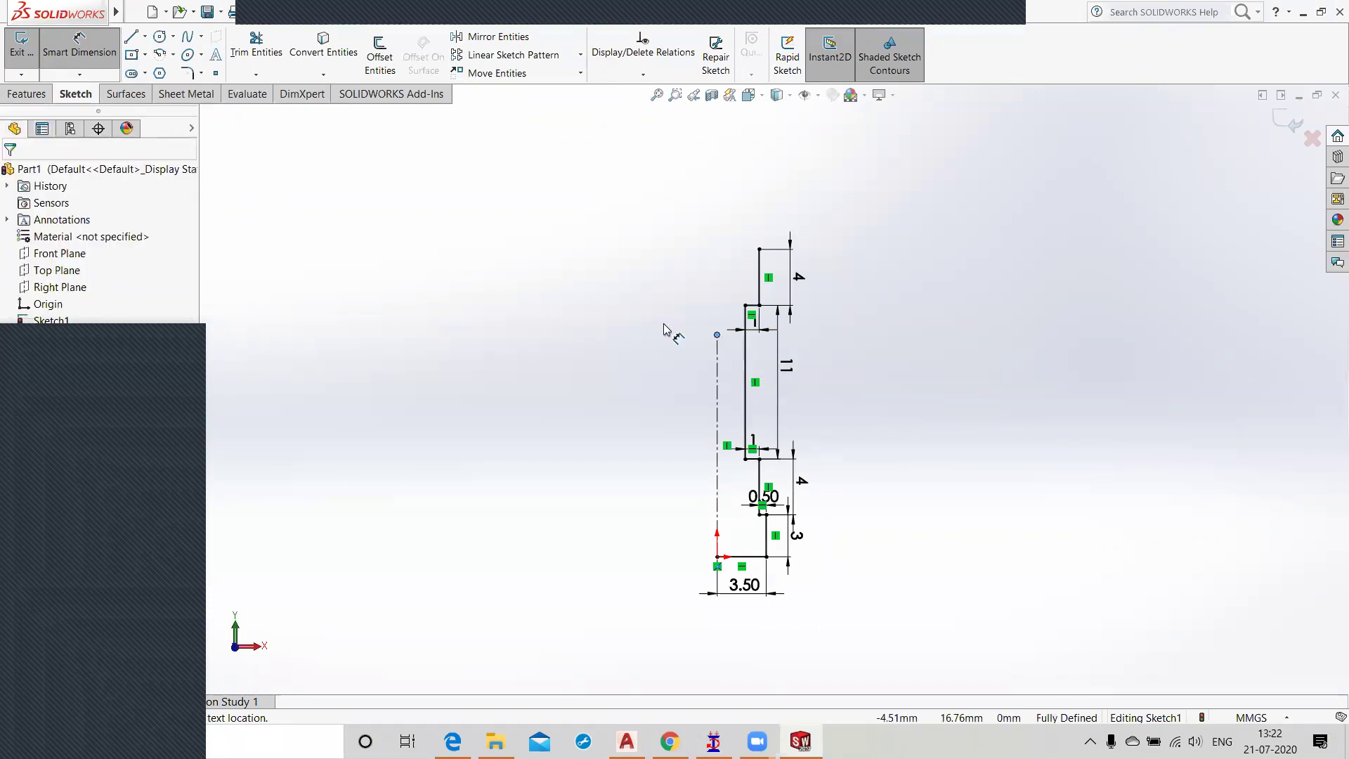
{"action": "key", "text": "Escape"}
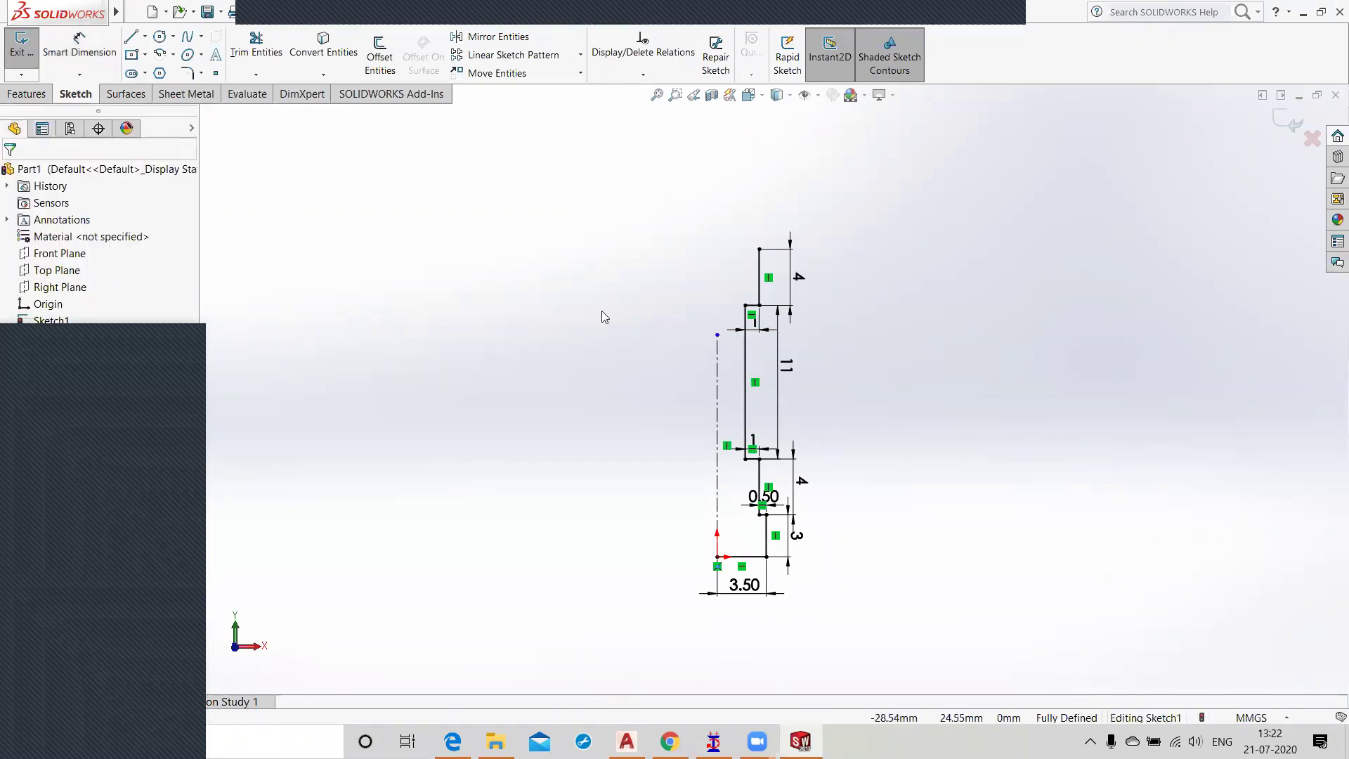
Step: Stretch the centerline's upper endpoint vertically beyond the top of the profile
{"action": "left_click", "coordinate": [717, 336]}
{"action": "left_click_drag", "start_coordinate": [717, 336], "coordinate": [717, 164]}
{"action": "left_click", "coordinate": [981, 275]}
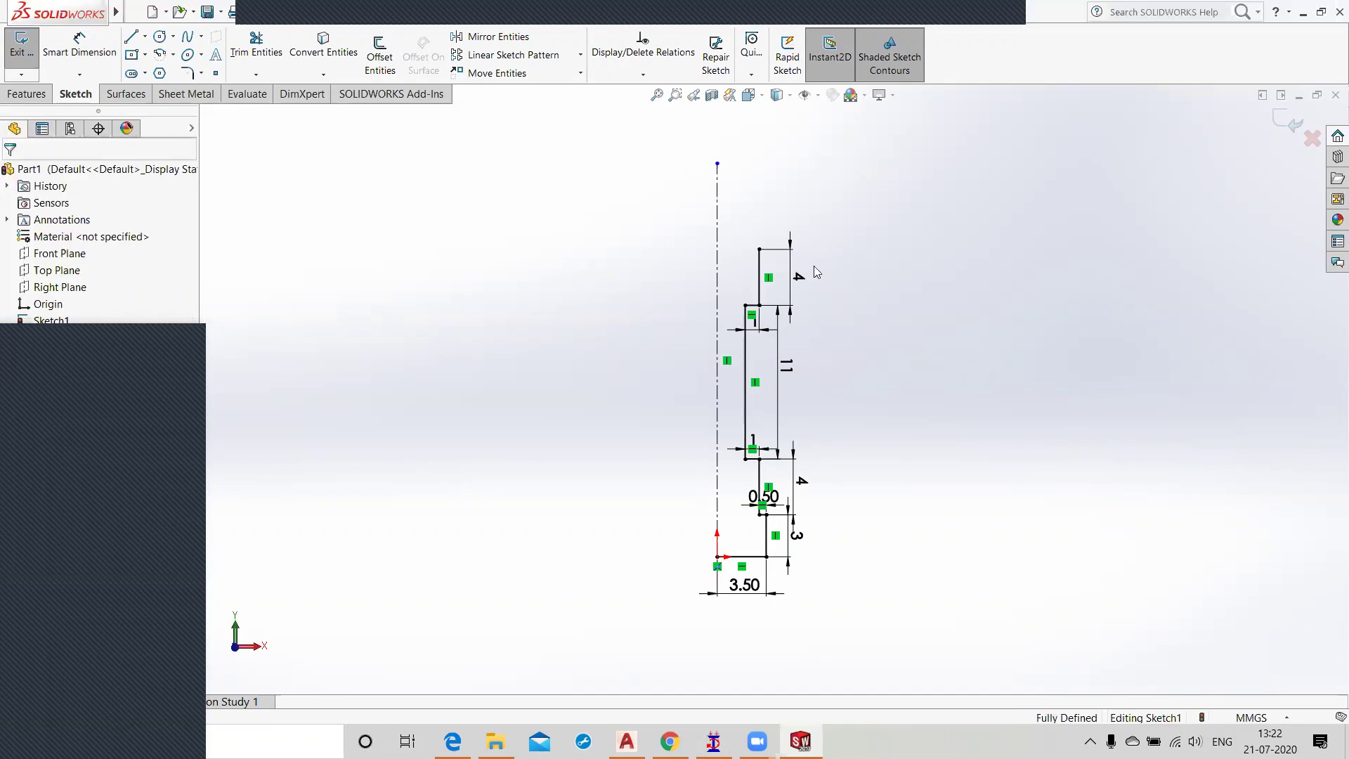
{"action": "left_click", "coordinate": [759, 270]}
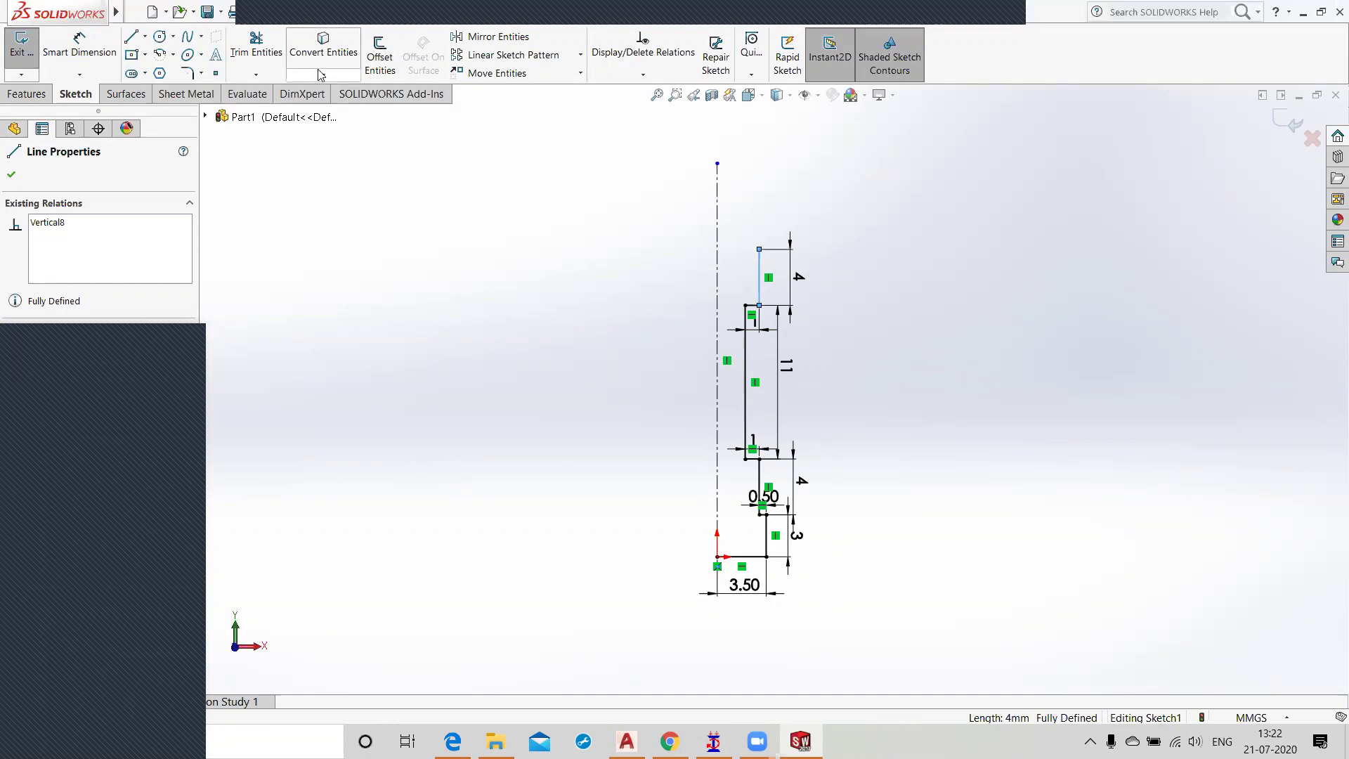
{"action": "left_click", "coordinate": [482, 75]}
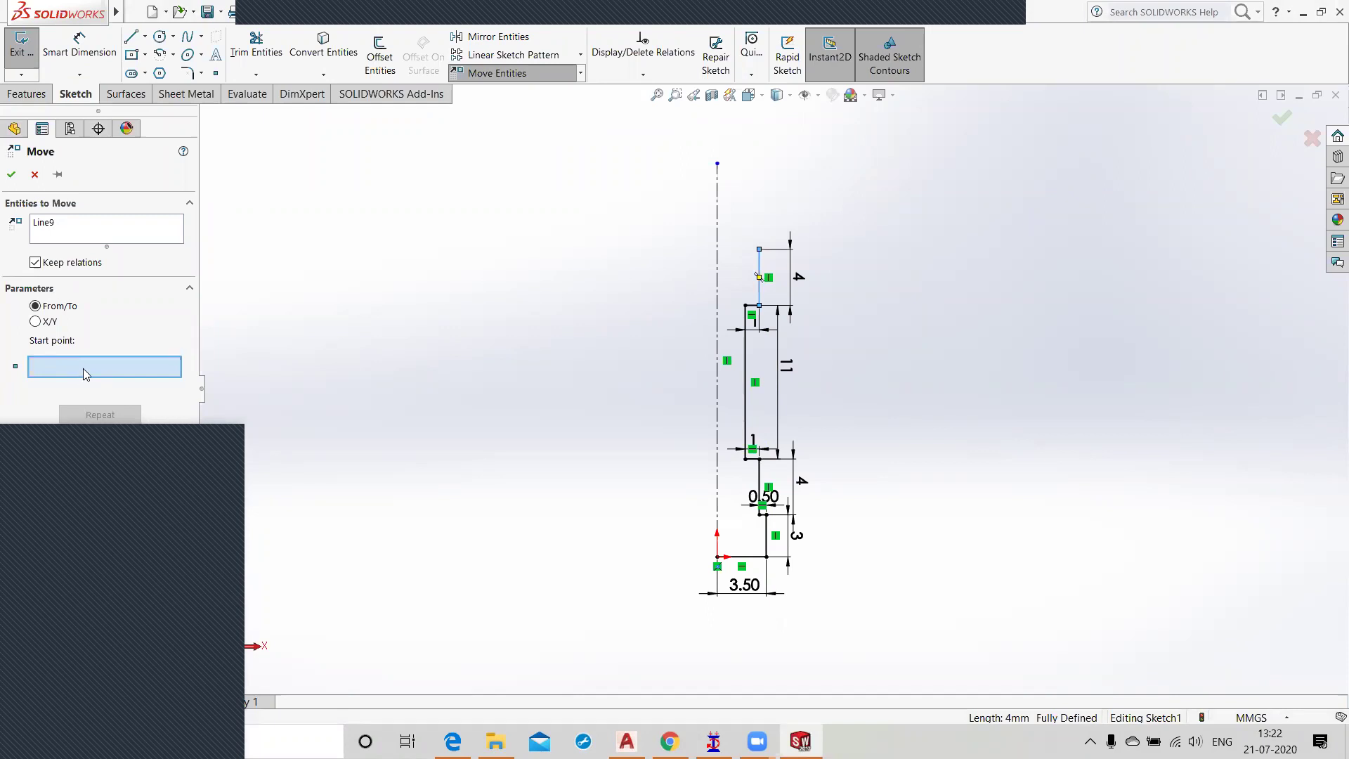
{"action": "left_click", "coordinate": [717, 264]}
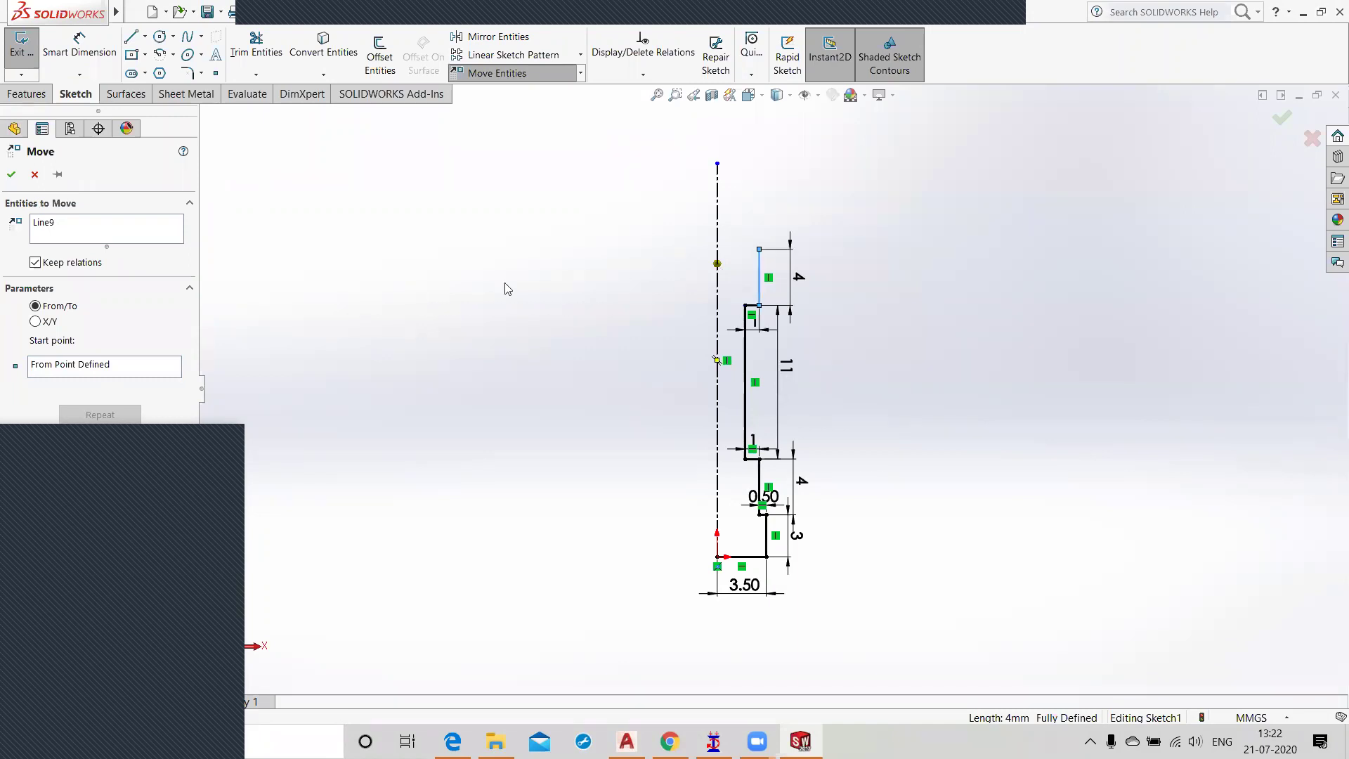
{"action": "scroll", "coordinate": [614, 278], "scroll_direction": "down", "scroll_amount": 4}
{"action": "scroll", "coordinate": [773, 274], "scroll_direction": "up", "scroll_amount": 4}
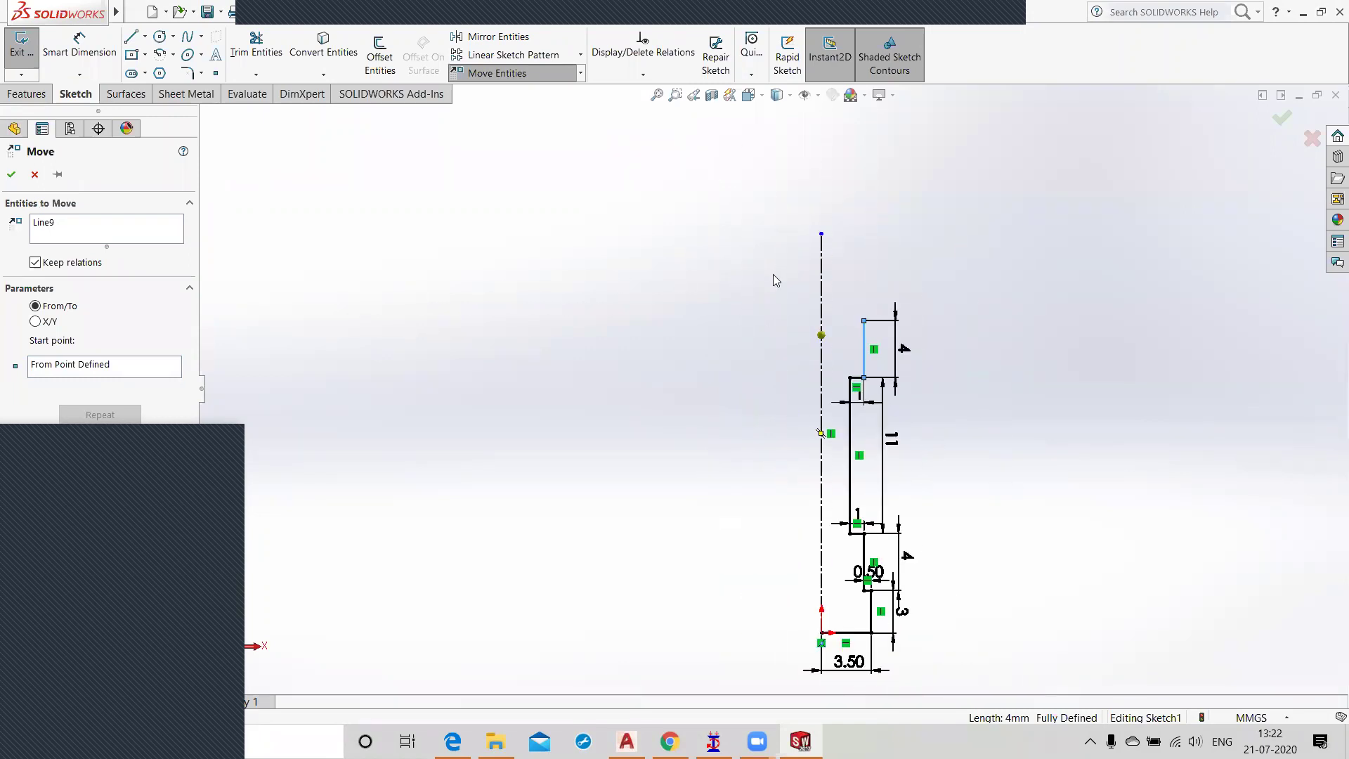
{"action": "scroll", "coordinate": [776, 388], "scroll_direction": "up", "scroll_amount": 1}
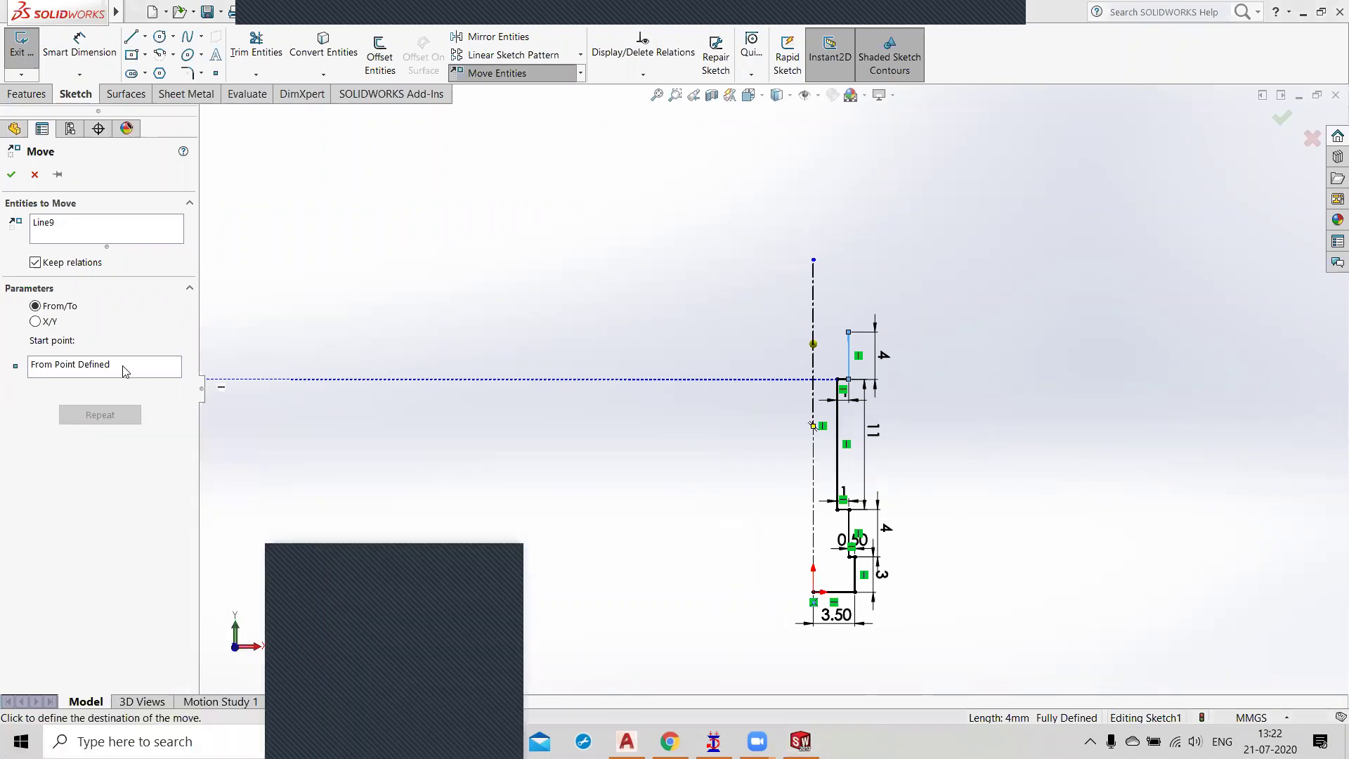
{"action": "left_click", "coordinate": [35, 175]}
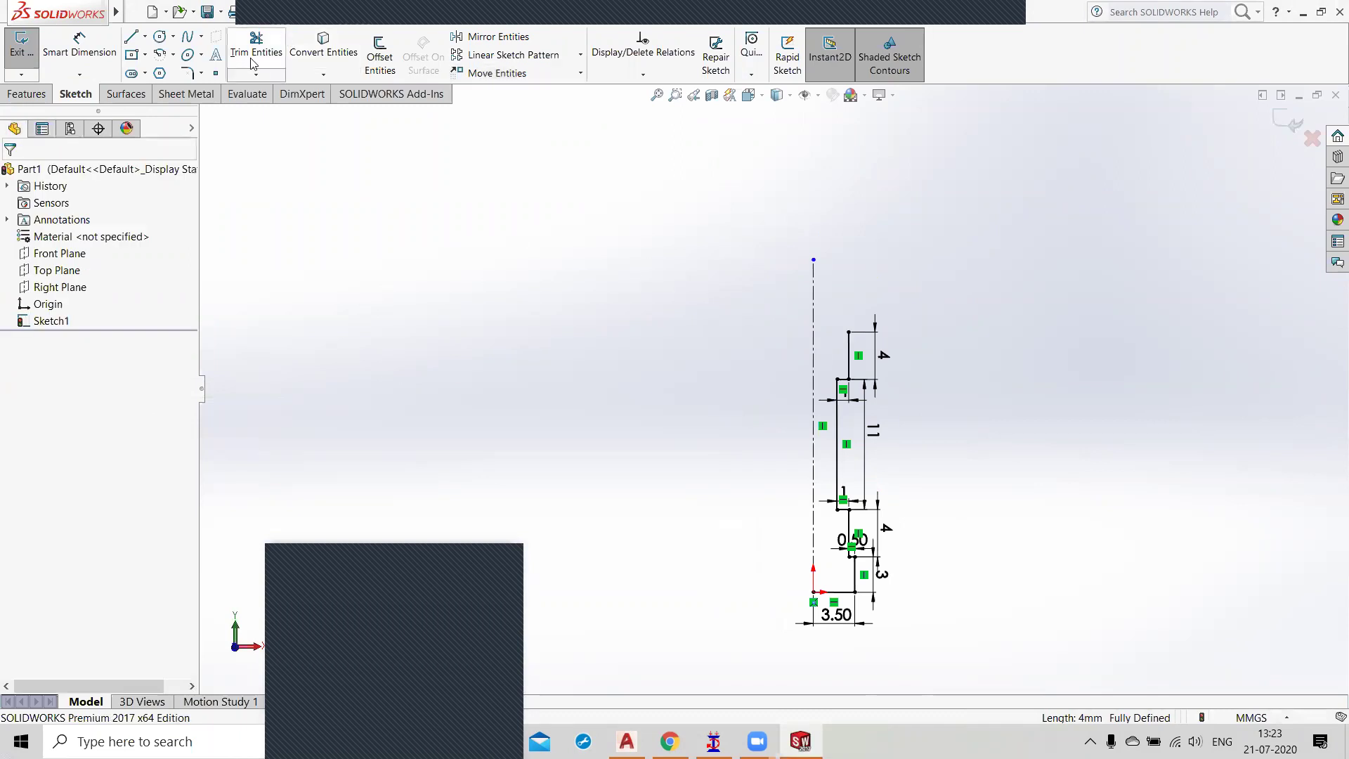
Step: Mirror the topmost 4 mm vertical line about the centerline, keeping the original line
{"action": "left_click", "coordinate": [498, 37]}
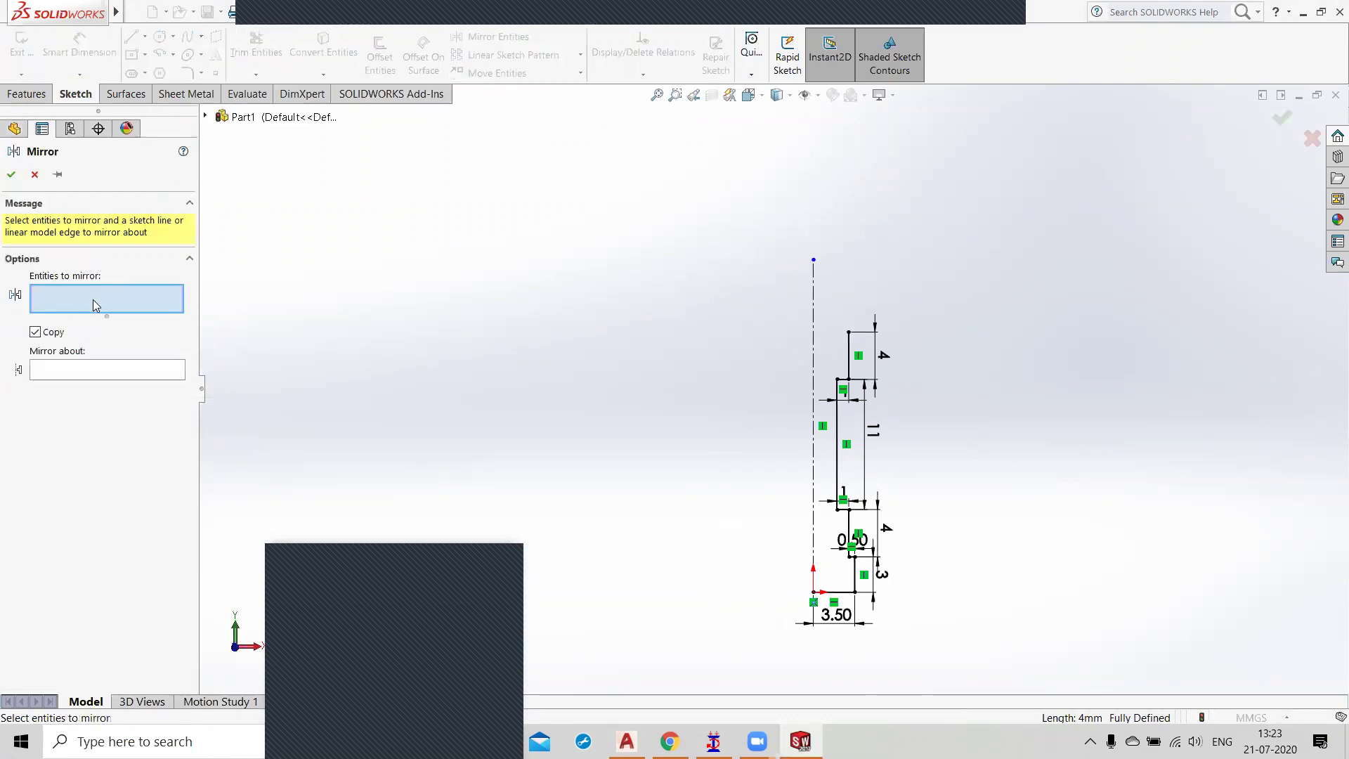
{"action": "left_click", "coordinate": [850, 359]}
{"action": "left_click", "coordinate": [104, 372]}
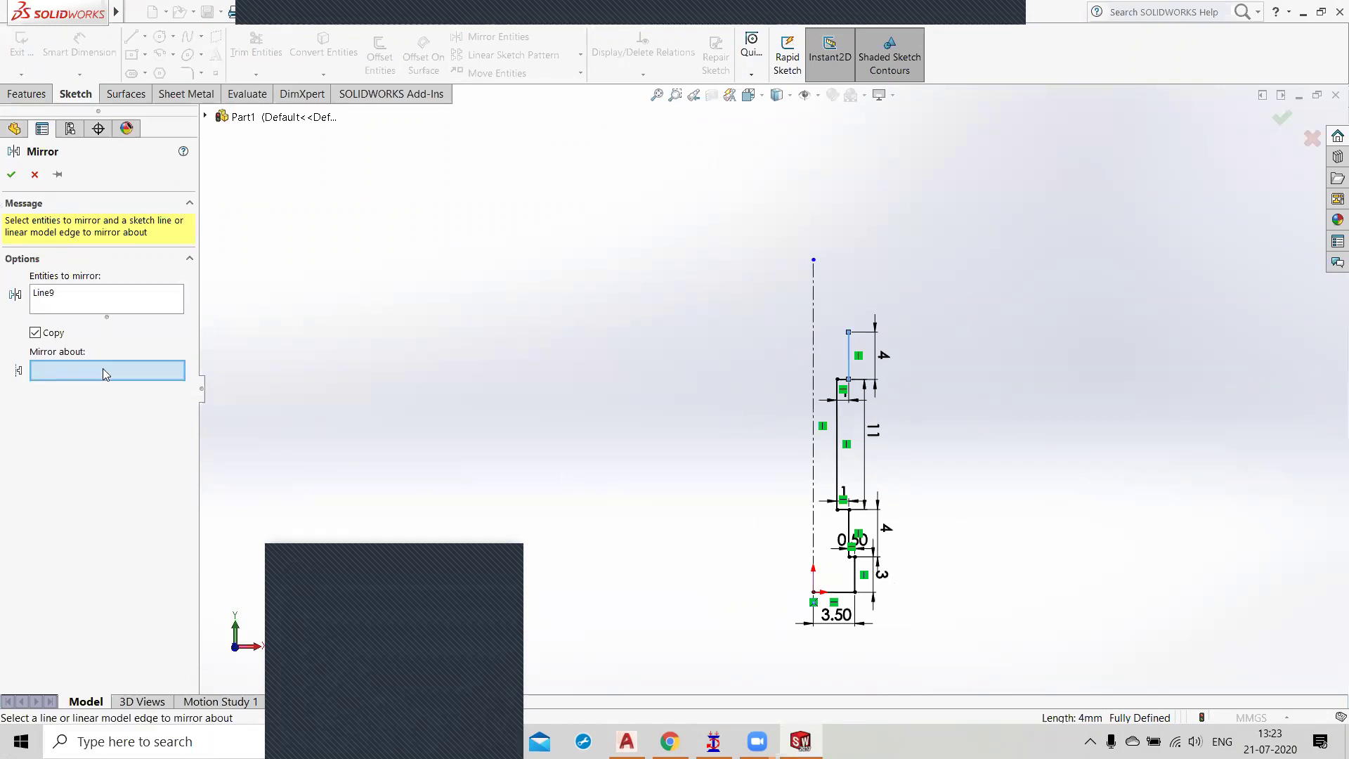
{"action": "left_click", "coordinate": [814, 362]}
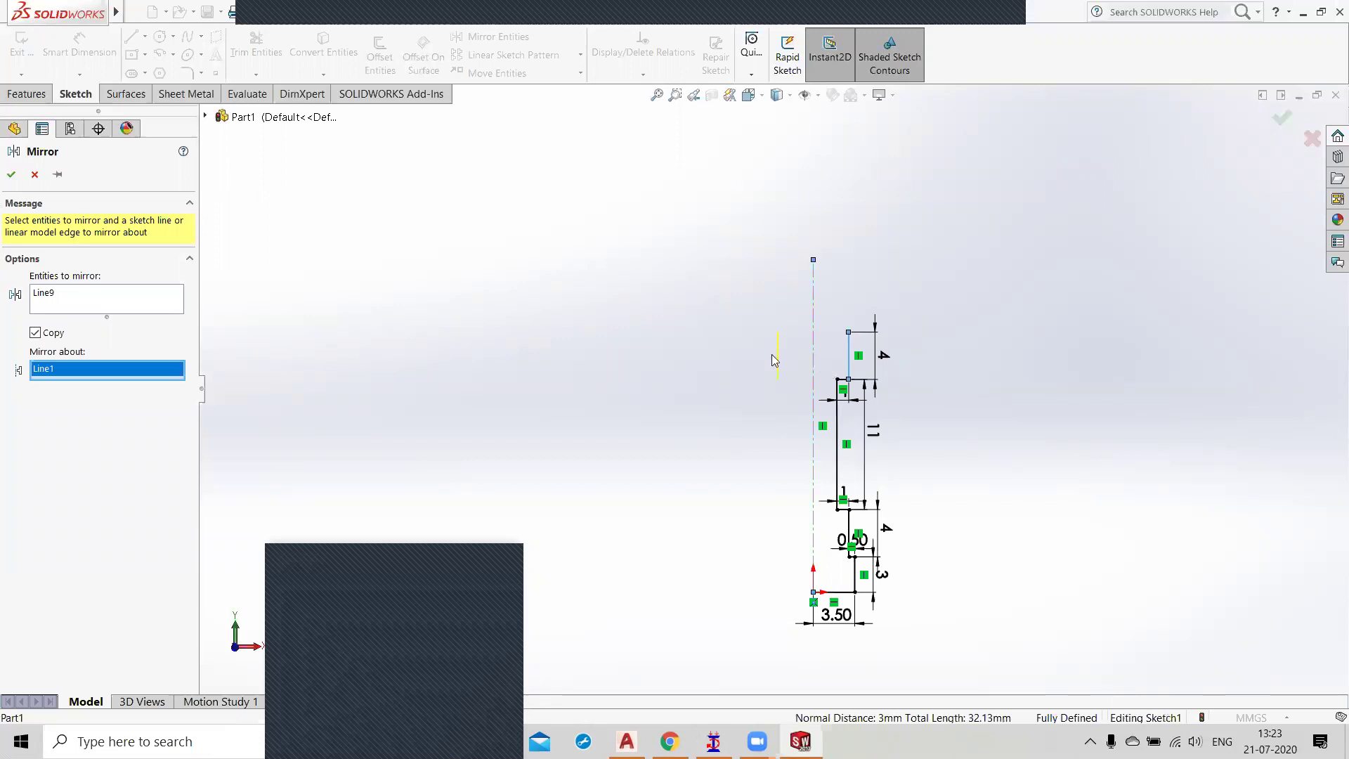
{"action": "left_click", "coordinate": [12, 175]}
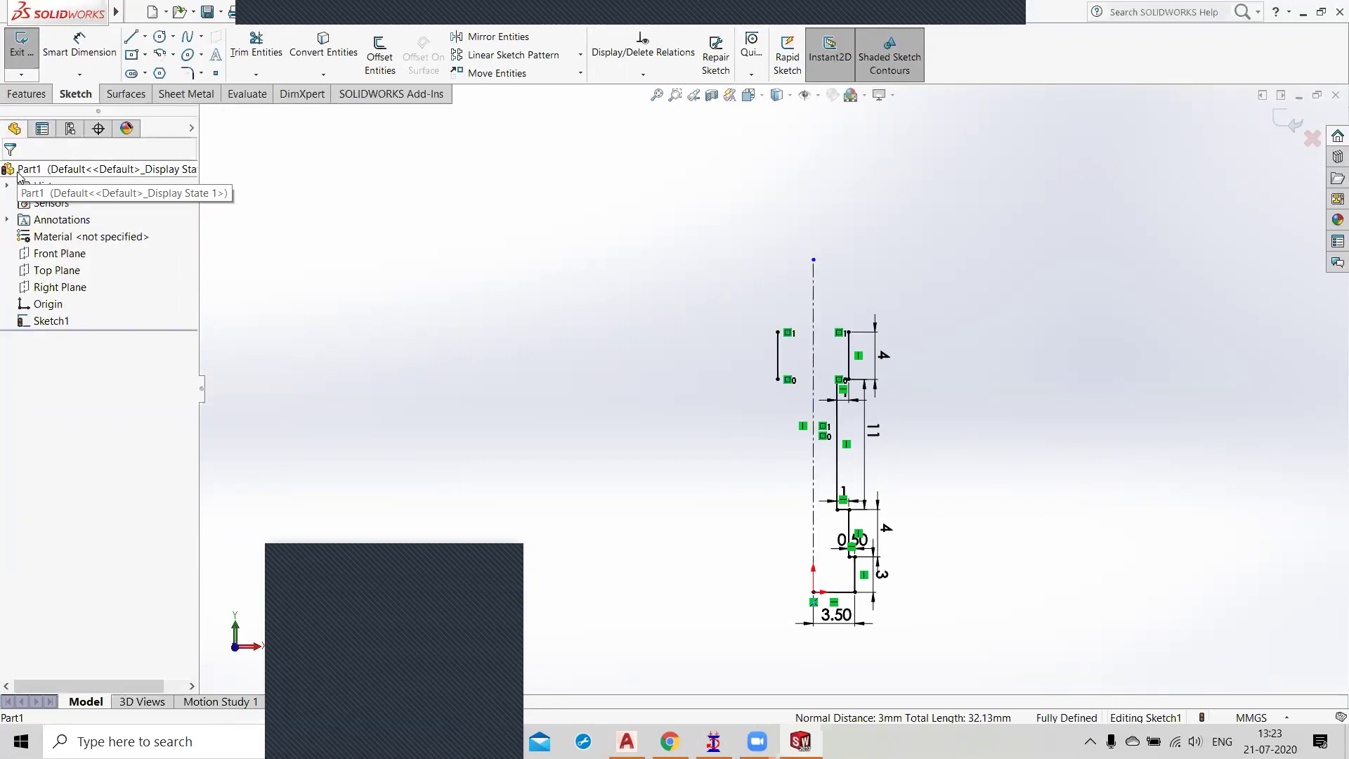
Step: Draw a 90° centerpoint arc of 3 mm radius, centered on the centerline, from the topmost vertical line's upper end to the centerline
{"action": "left_click", "coordinate": [173, 55]}
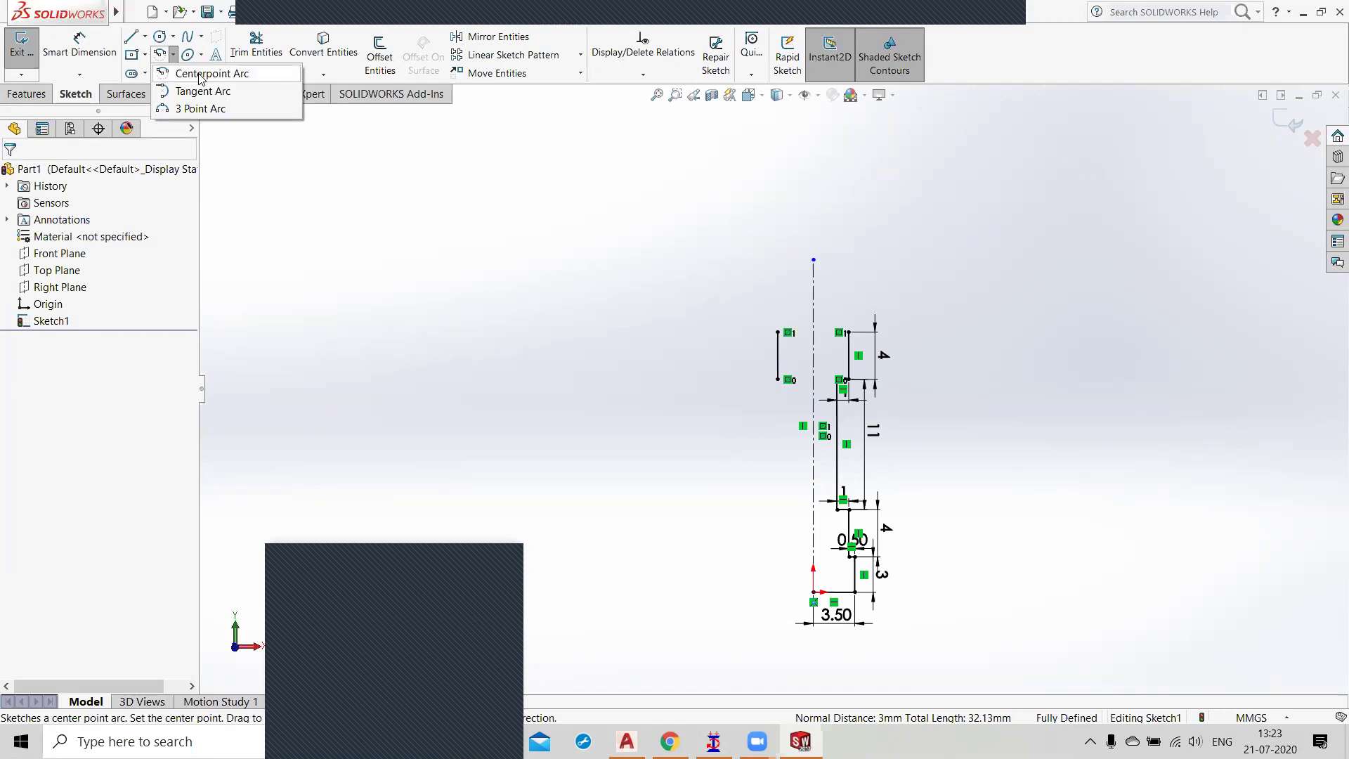
{"action": "left_click", "coordinate": [200, 75]}
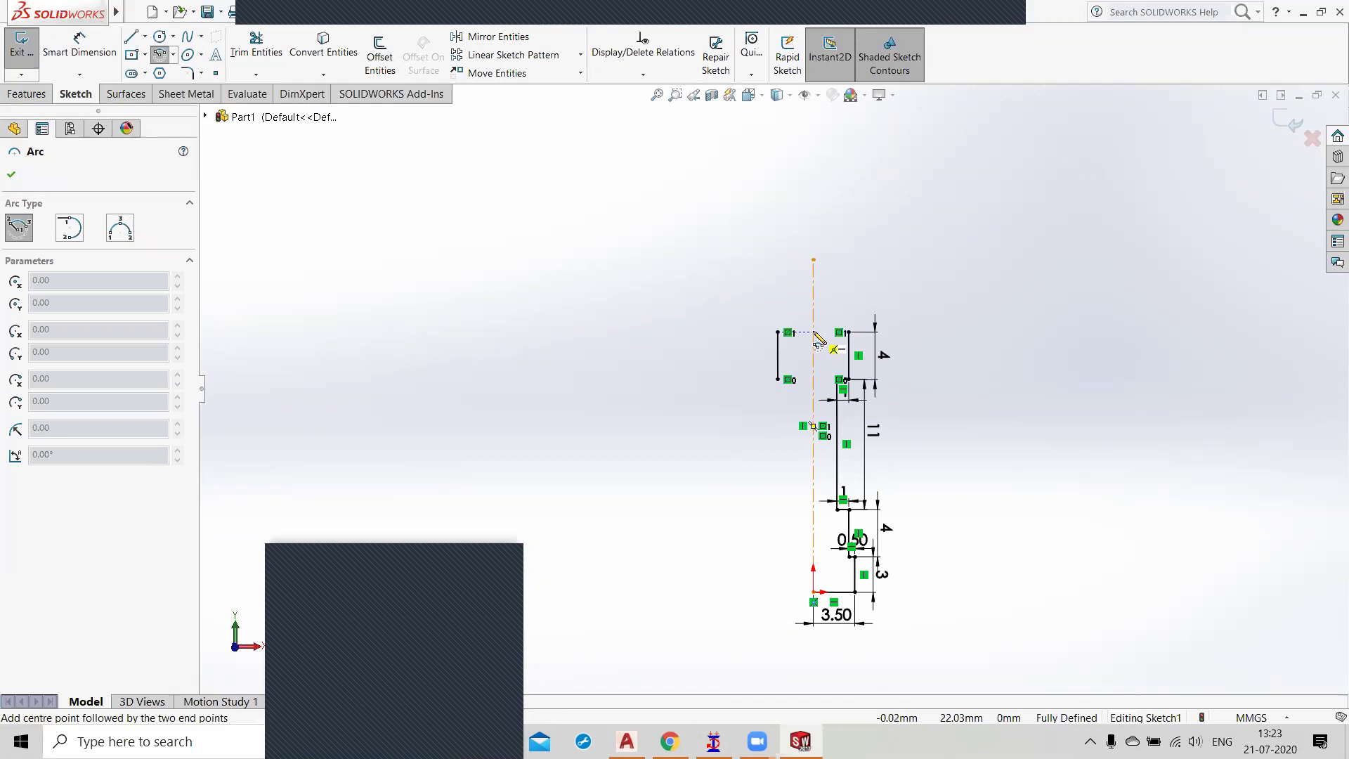
{"action": "left_click", "coordinate": [813, 332]}
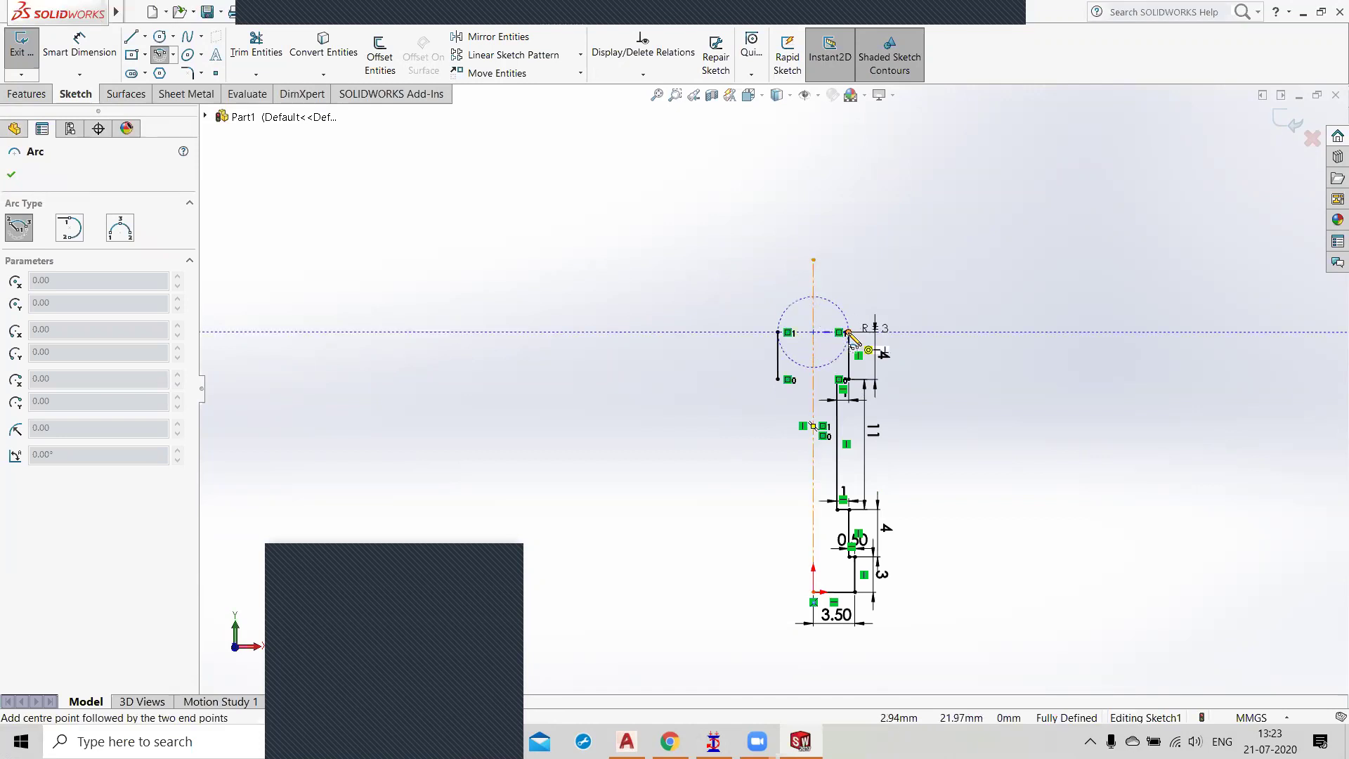
{"action": "left_click", "coordinate": [848, 332]}
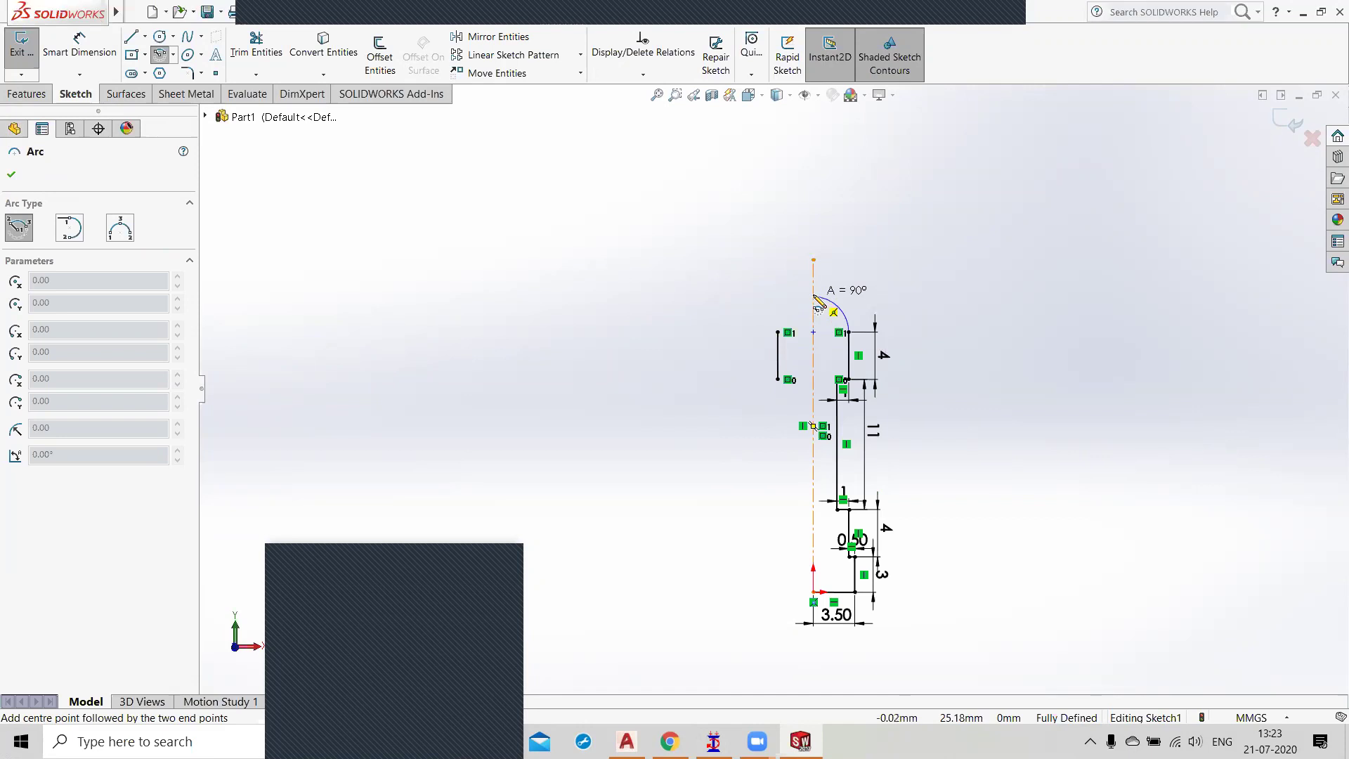
{"action": "left_click", "coordinate": [813, 296]}
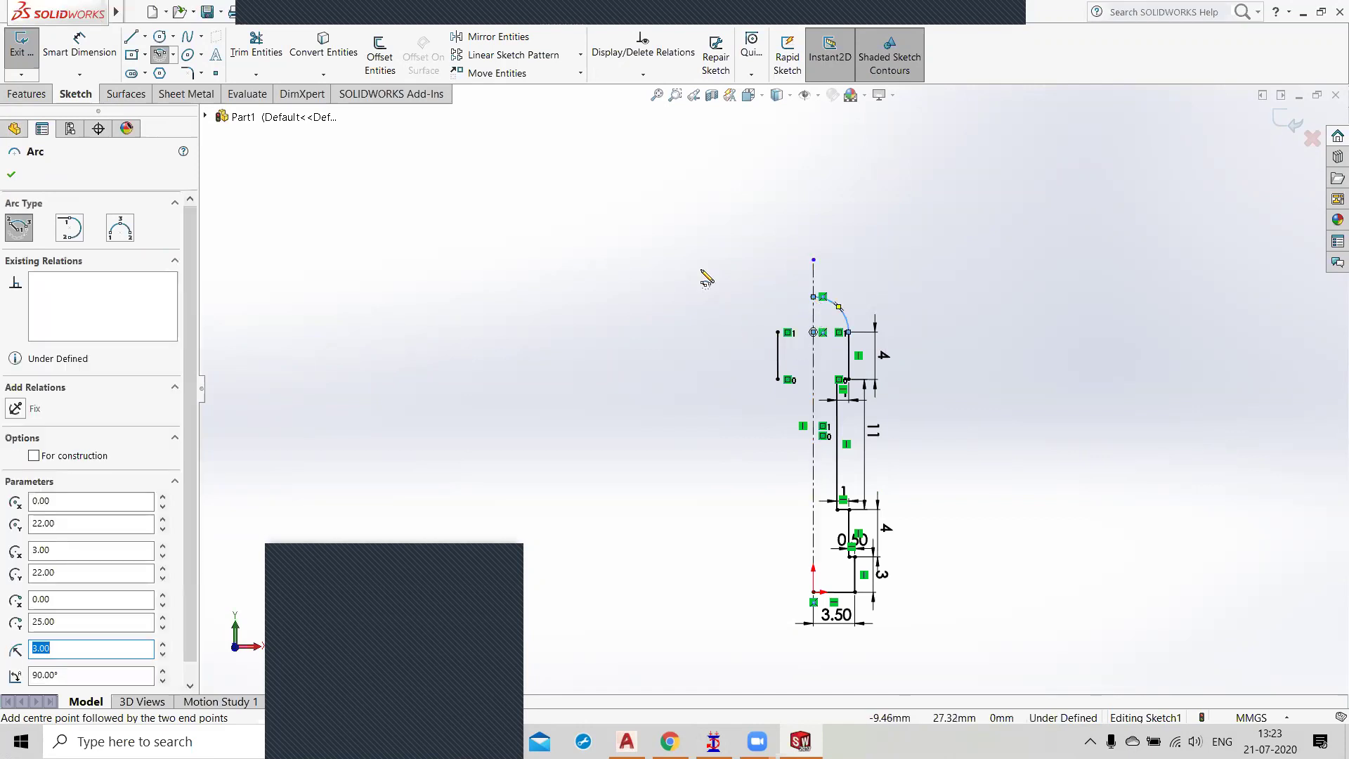
{"action": "key", "text": "Escape"}
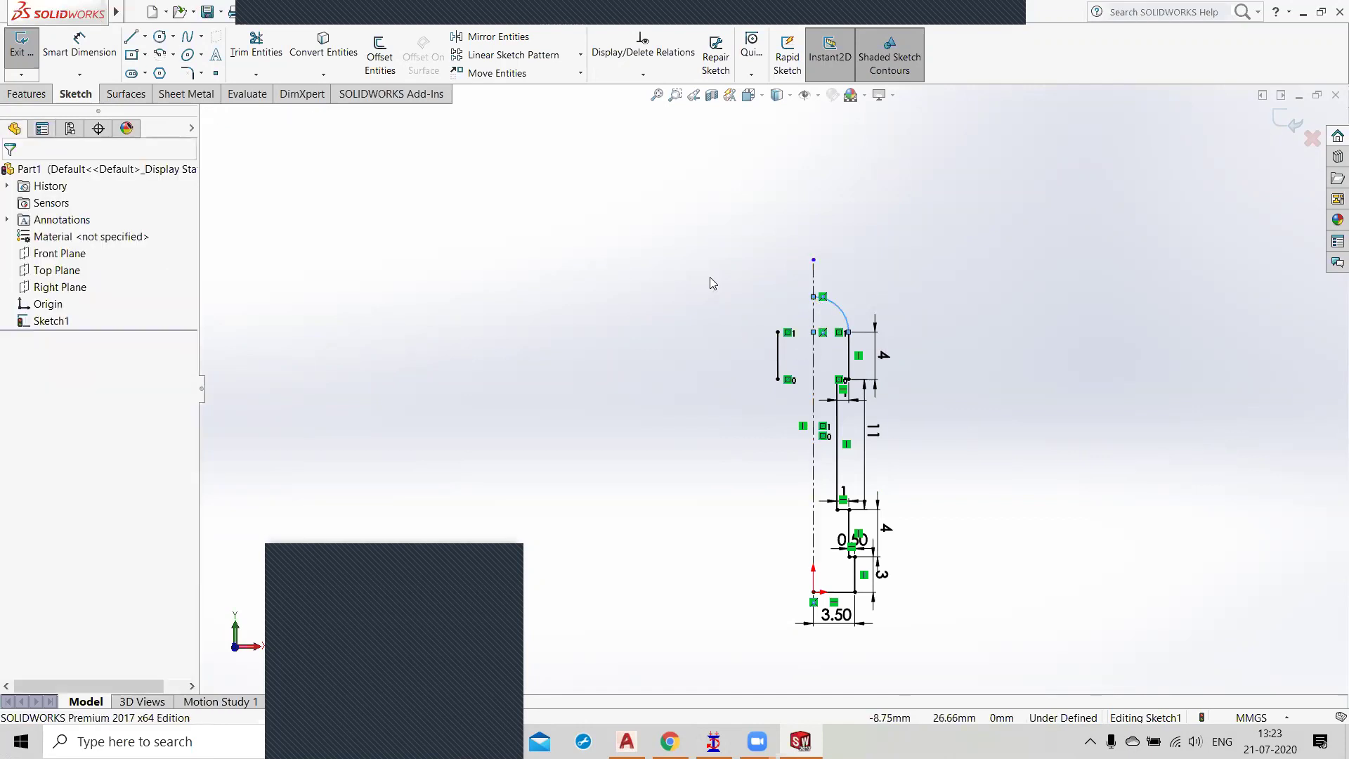
Step: Delete the mirrored vertical line on the far side of the centerline
{"action": "left_click", "coordinate": [776, 360]}
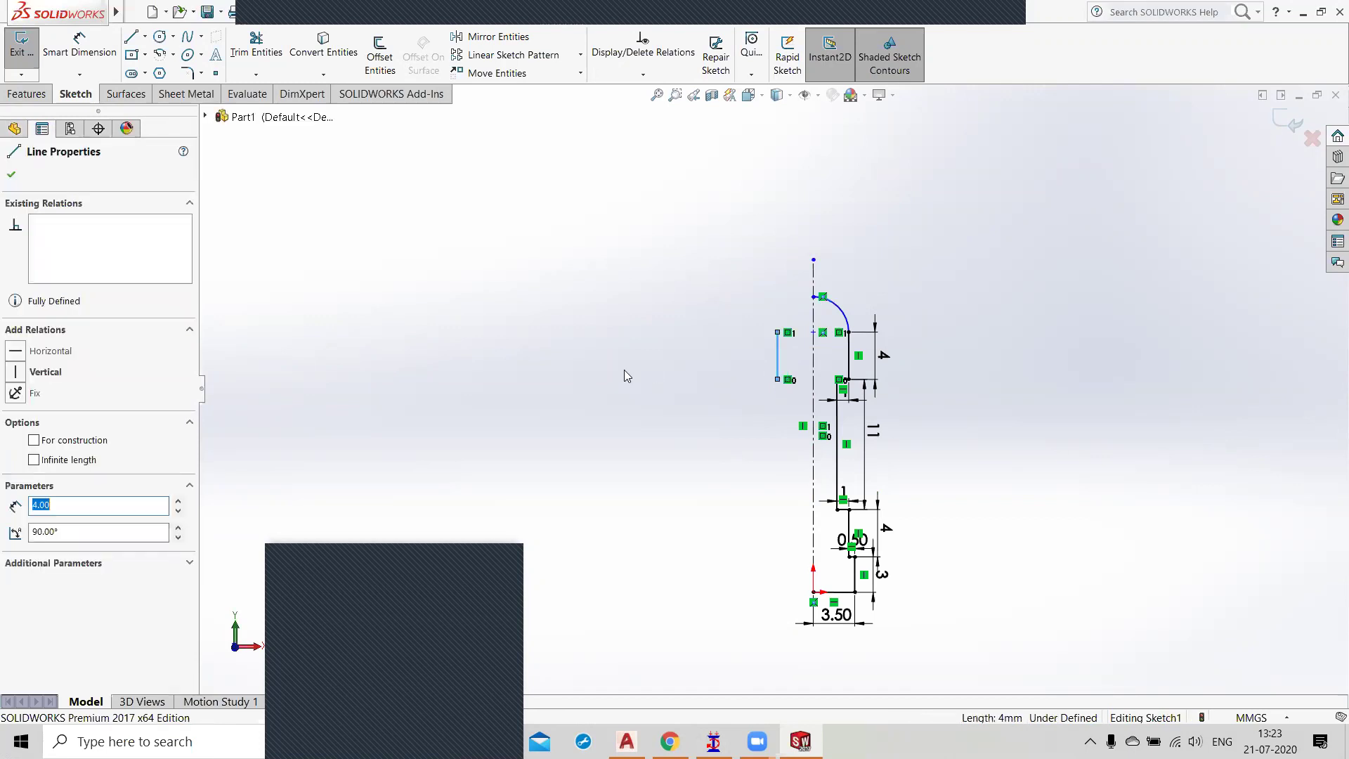
{"action": "key", "text": "Delete"}
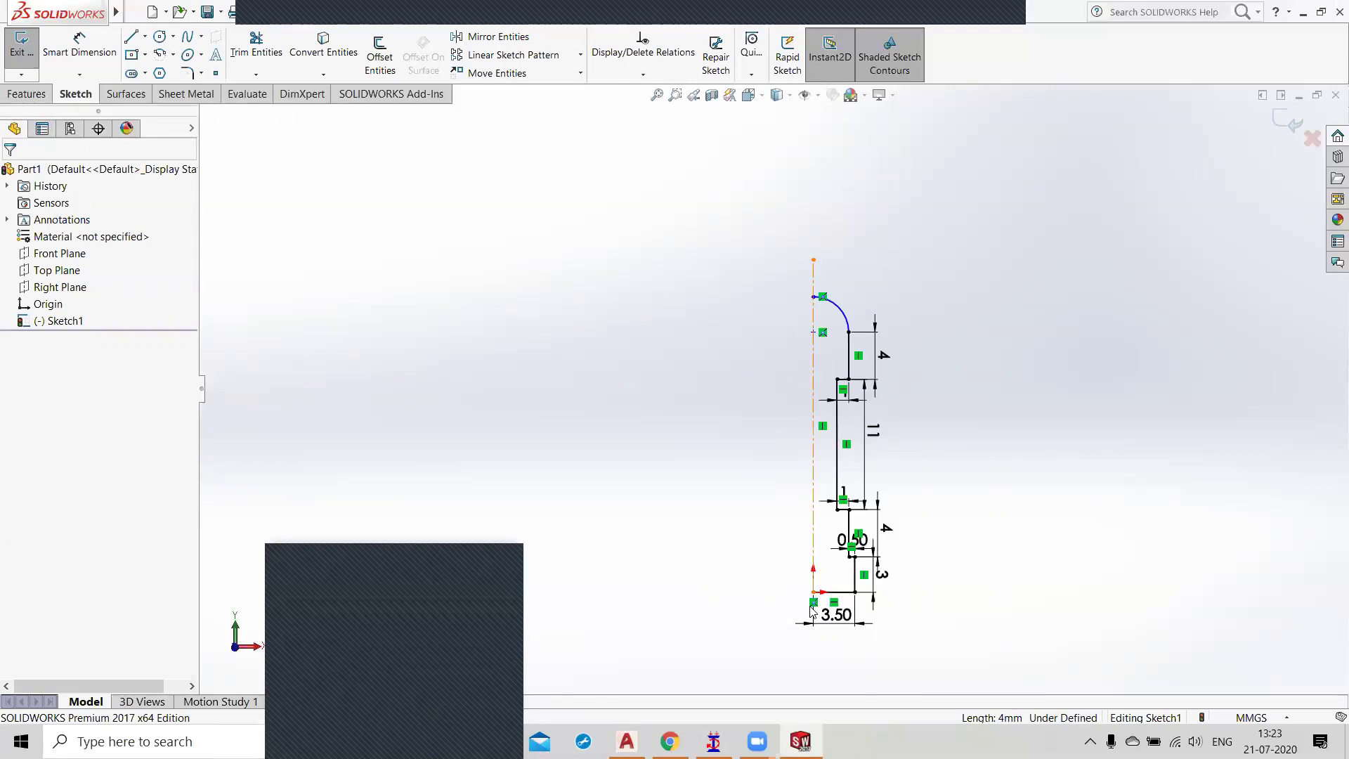
Step: Consult the PDF drawing for the hemispherical cut and sketch a vertical line about 2.05 mm long from the origin up along the centerline
{"action": "scroll", "coordinate": [821, 643], "scroll_direction": "down", "scroll_amount": 1}
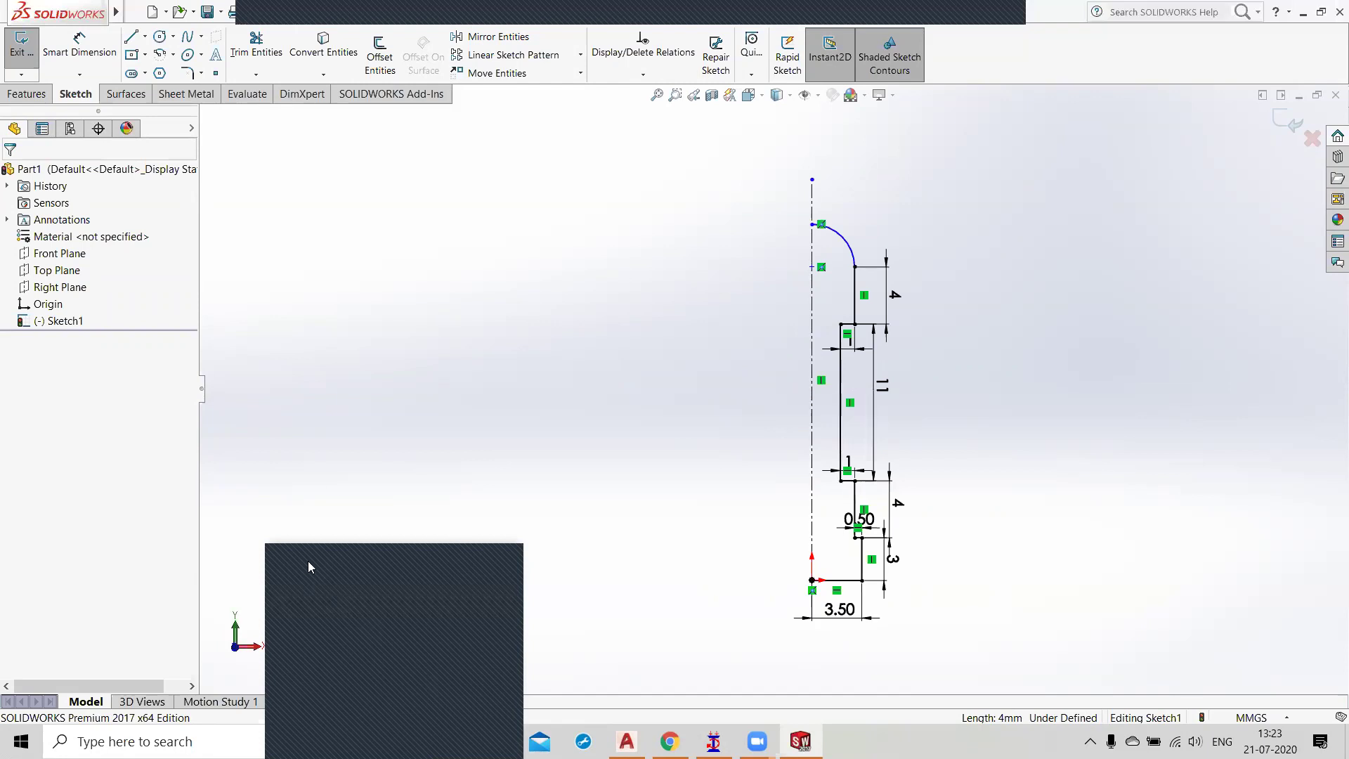
{"action": "left_click_drag", "start_coordinate": [308, 561], "coordinate": [153, 574]}
{"action": "left_click", "coordinate": [452, 742]}
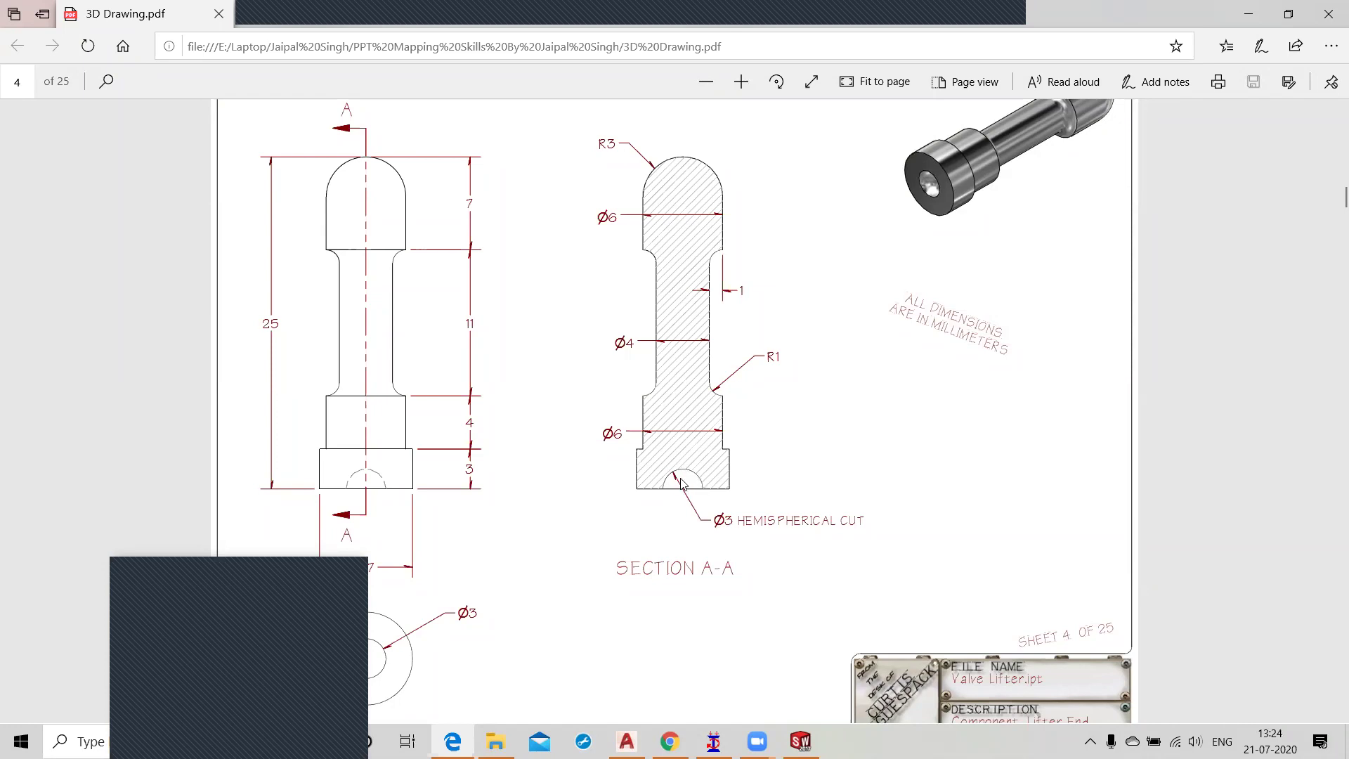
{"action": "left_click", "coordinate": [1249, 14]}
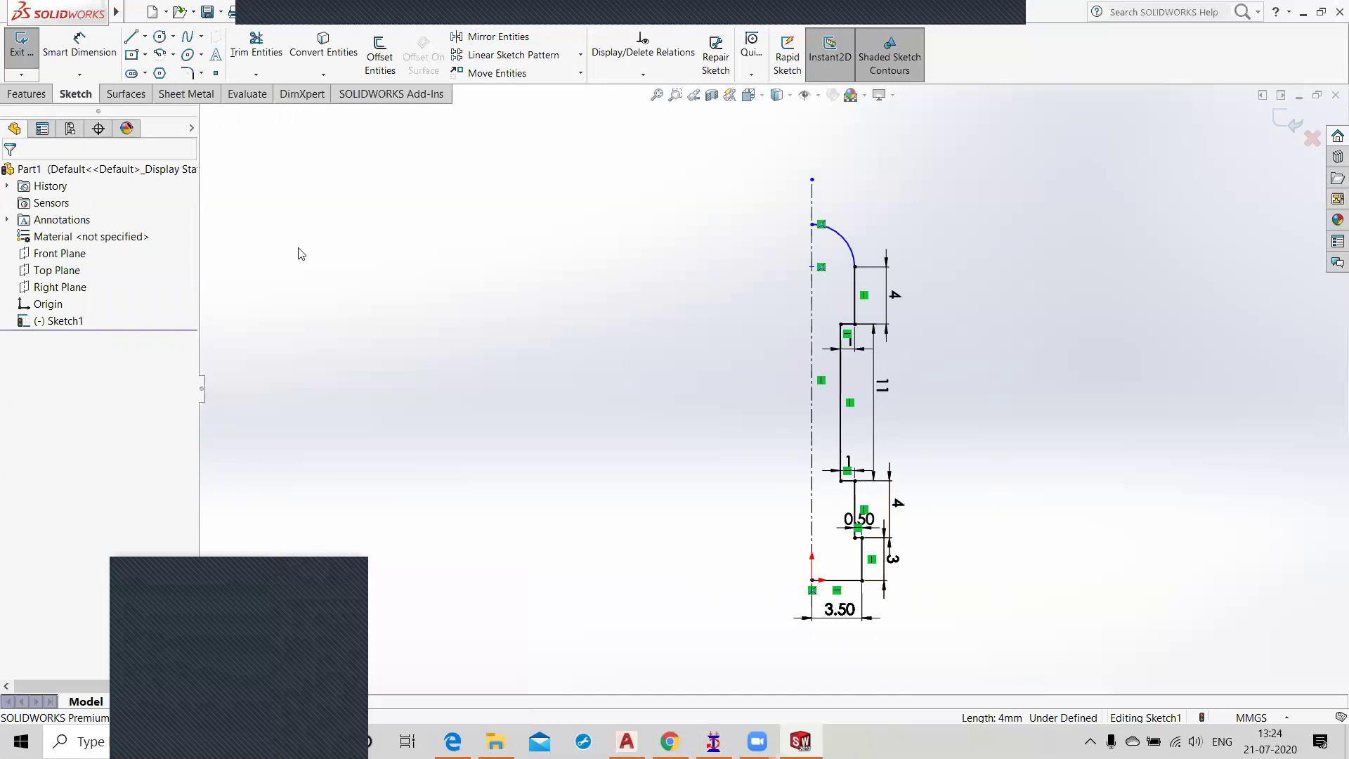
{"action": "left_click", "coordinate": [131, 37]}
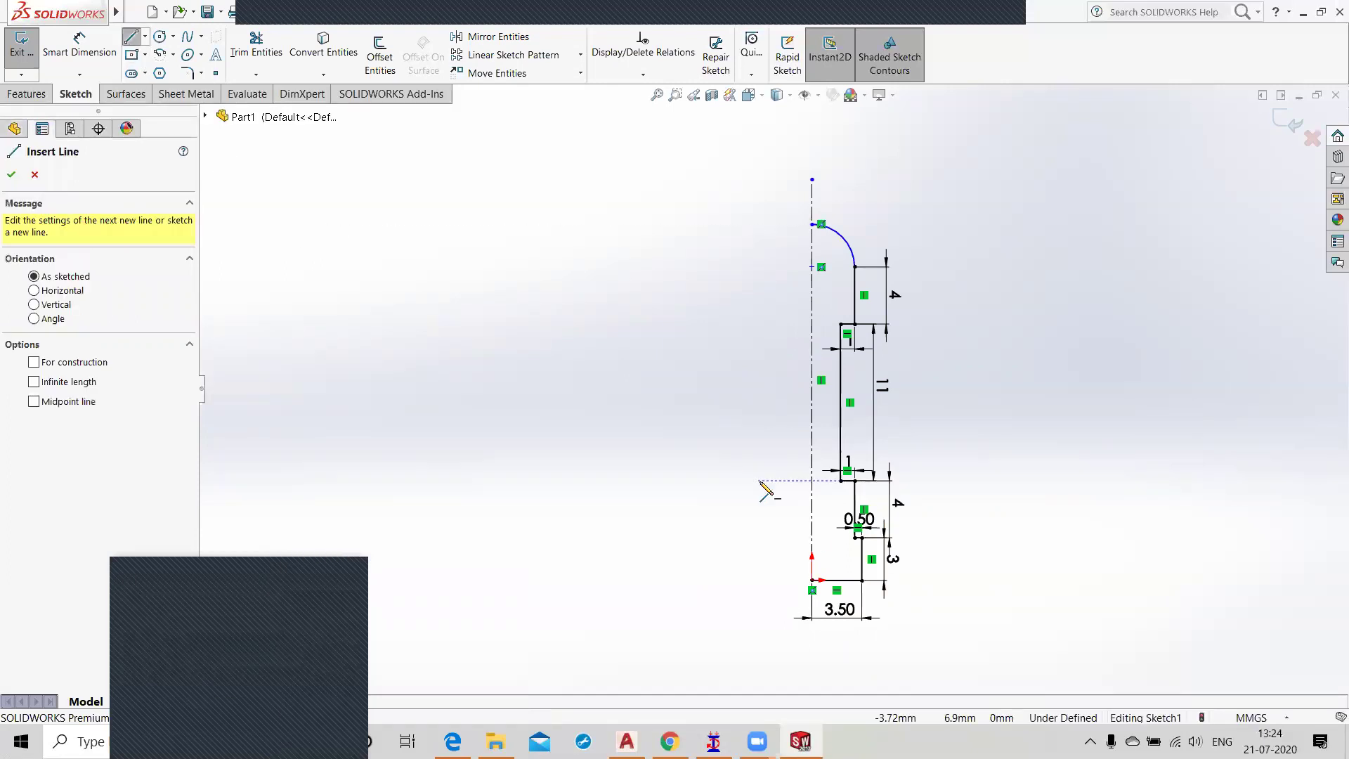
{"action": "scroll", "coordinate": [814, 586], "scroll_direction": "up", "scroll_amount": 1}
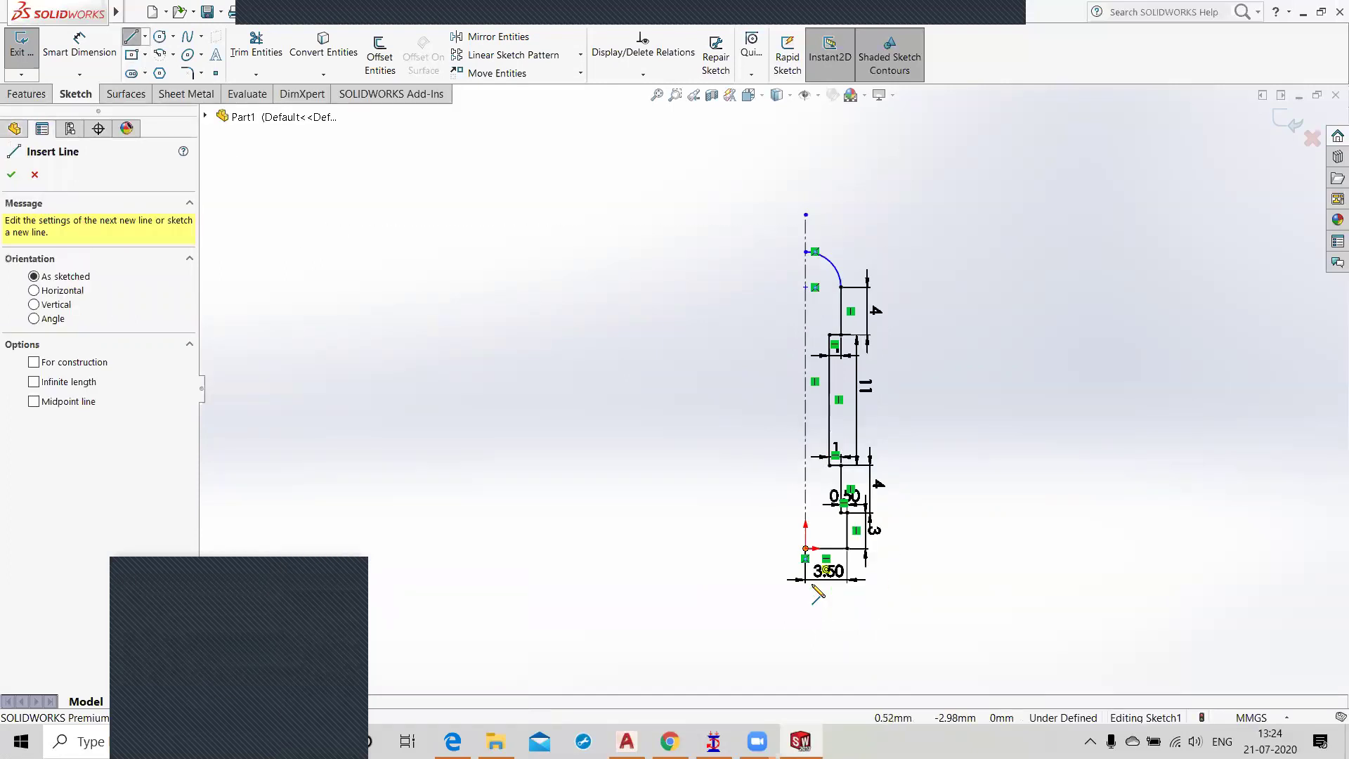
{"action": "left_click", "coordinate": [805, 549]}
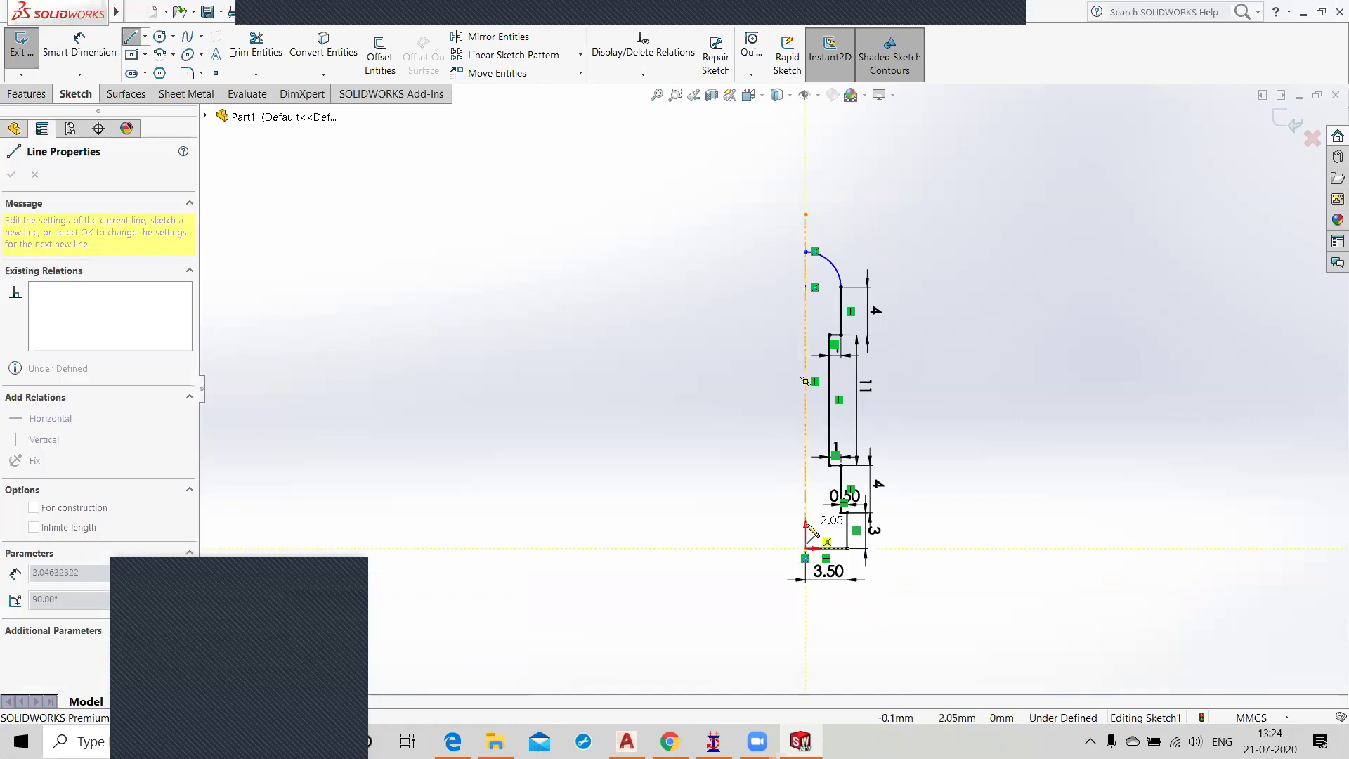
{"action": "right_click", "coordinate": [724, 518]}
{"action": "left_click", "coordinate": [735, 521]}
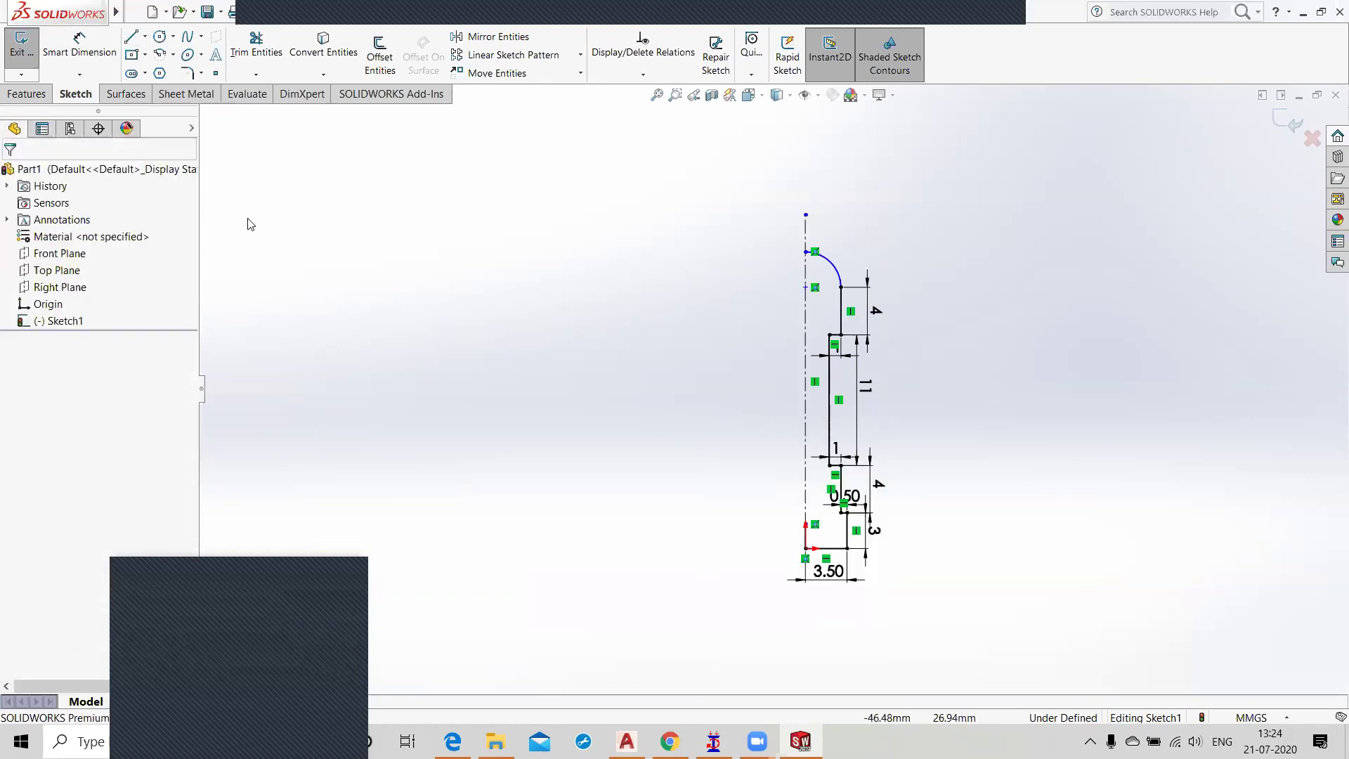
Step: Dimension the short vertical line rising from the origin to 1.5 mm
{"action": "left_click", "coordinate": [80, 49]}
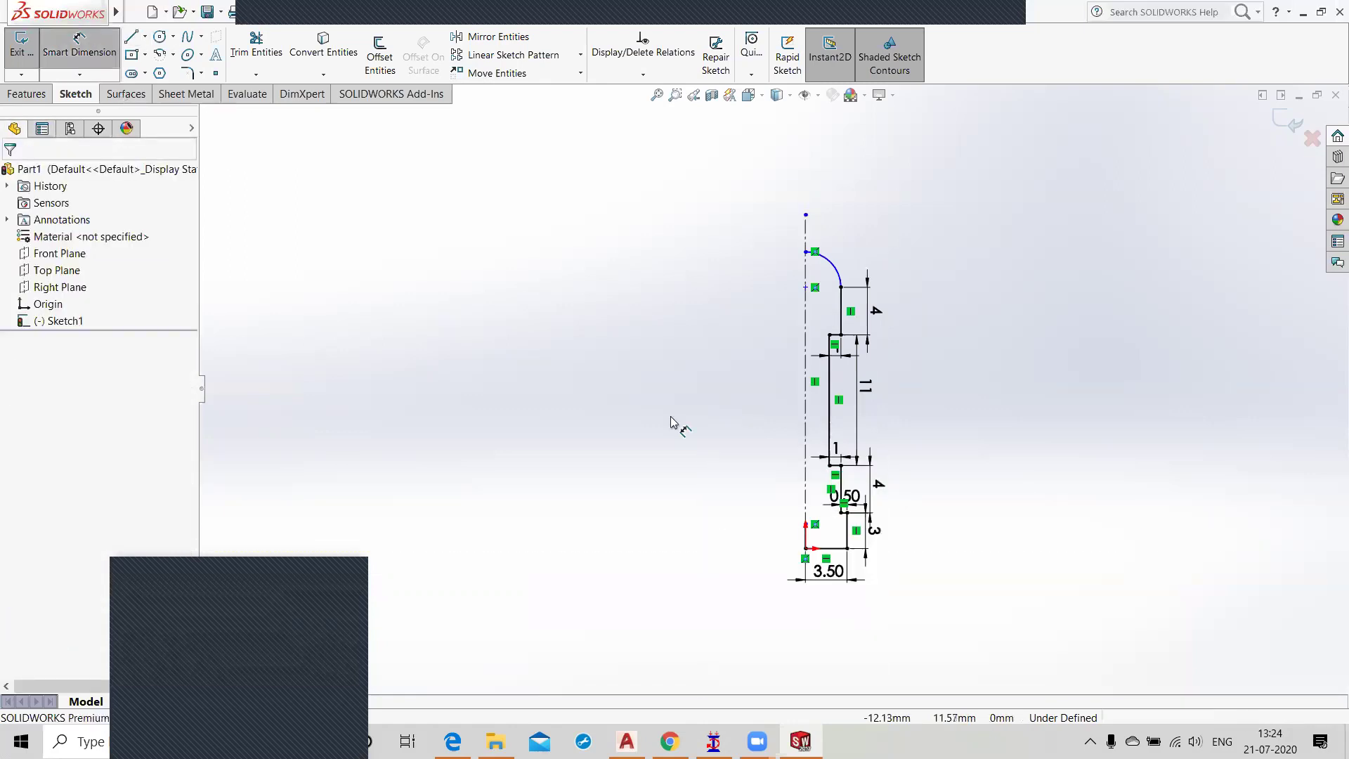
{"action": "left_click", "coordinate": [806, 540]}
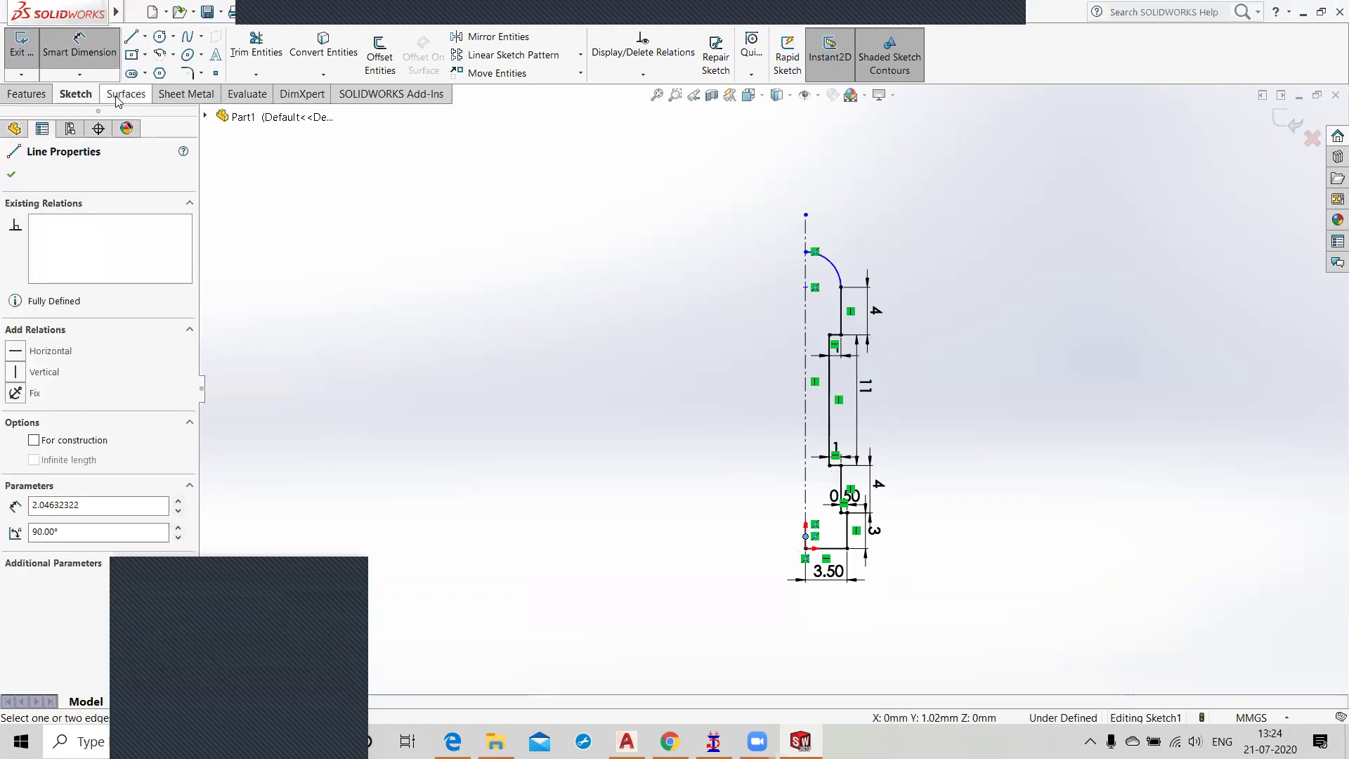
{"action": "left_click", "coordinate": [821, 527]}
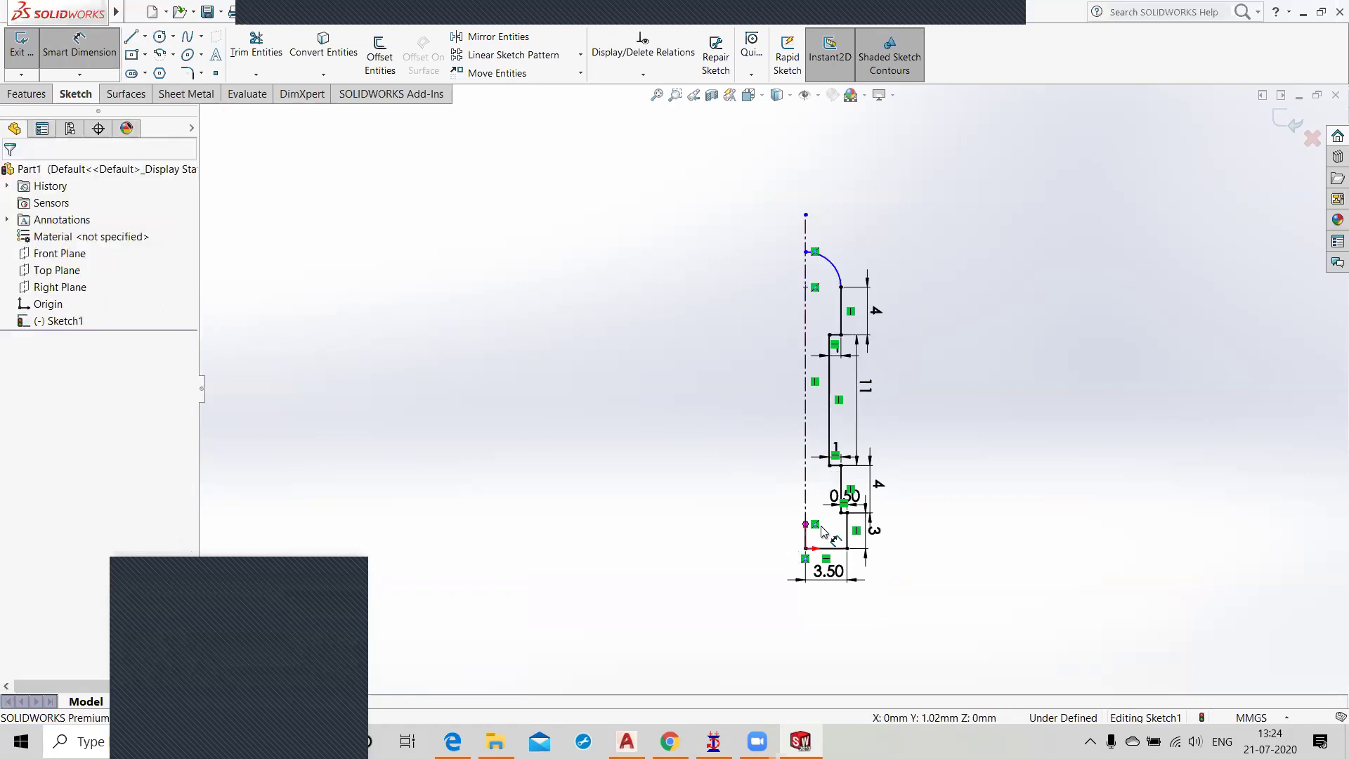
{"action": "left_click", "coordinate": [807, 542]}
{"action": "left_click", "coordinate": [772, 544]}
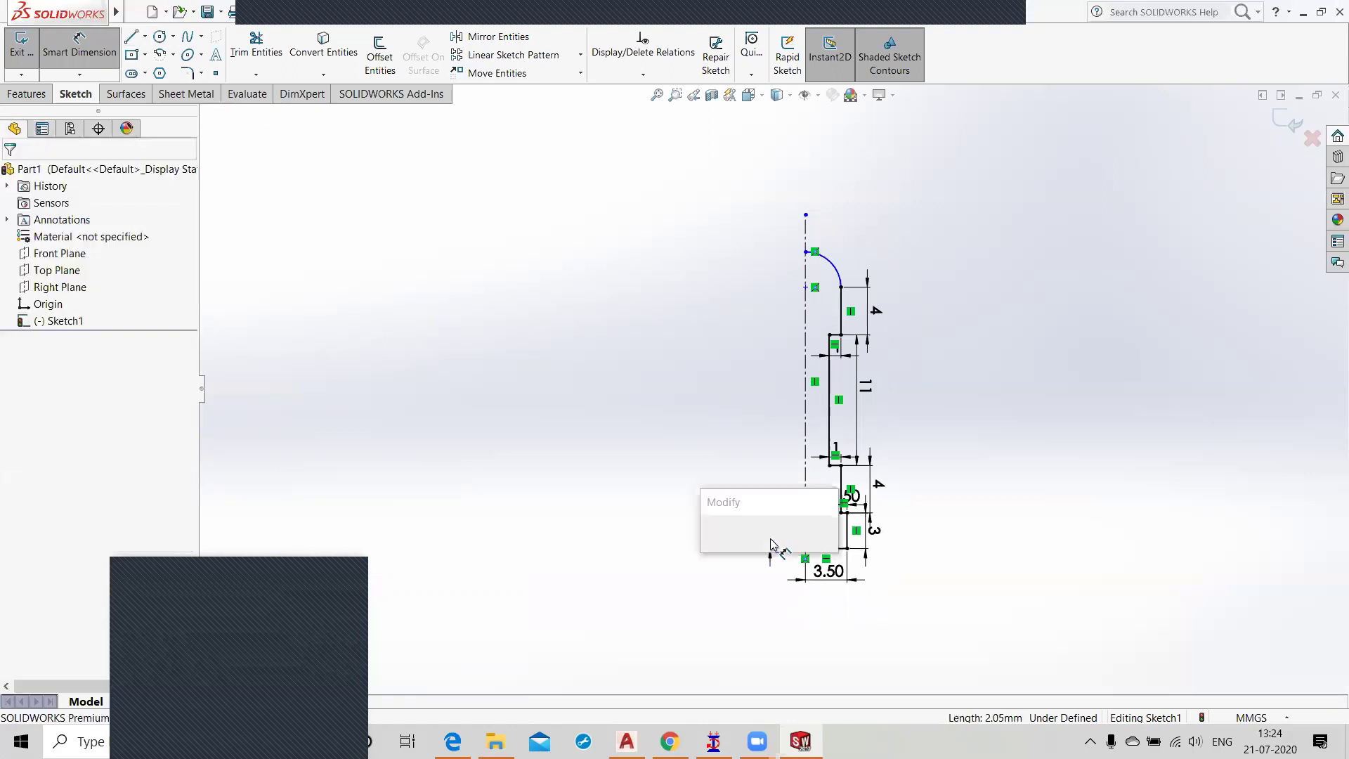
{"action": "type", "text": "1.5"}
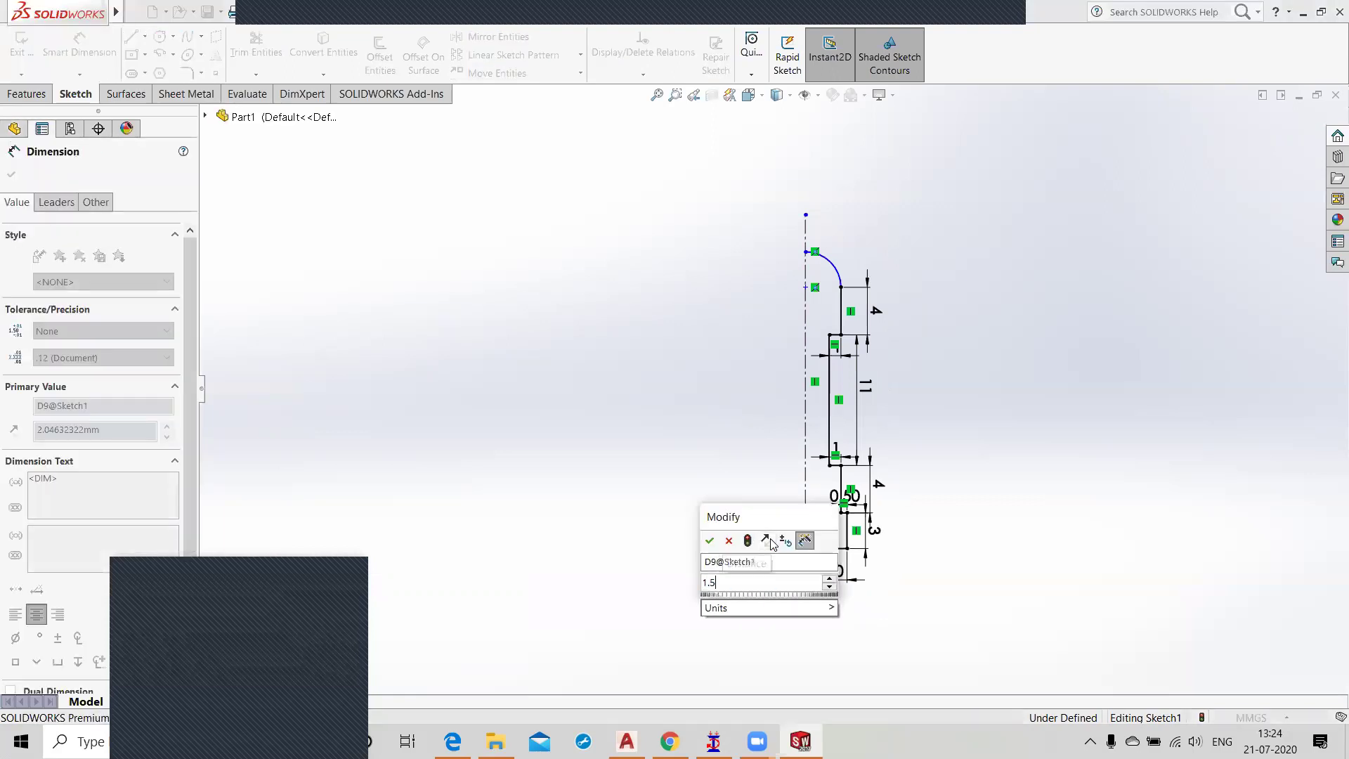
{"action": "key", "text": "Return"}
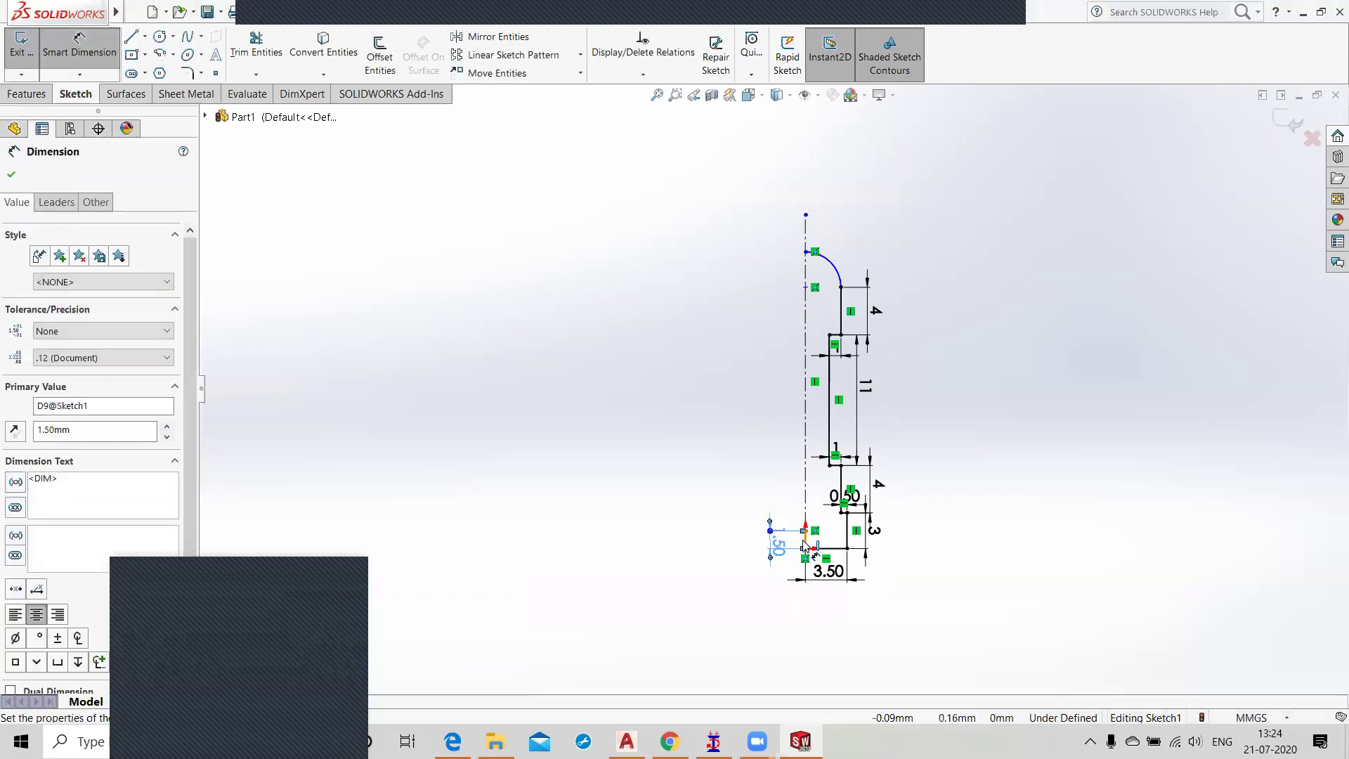
Step: Draw a 90° centerpoint arc of 1.5 mm radius about the origin, from the short vertical line's upper end to the base line
{"action": "scroll", "coordinate": [799, 536], "scroll_direction": "up", "scroll_amount": 3}
{"action": "scroll", "coordinate": [803, 453], "scroll_direction": "down", "scroll_amount": 6}
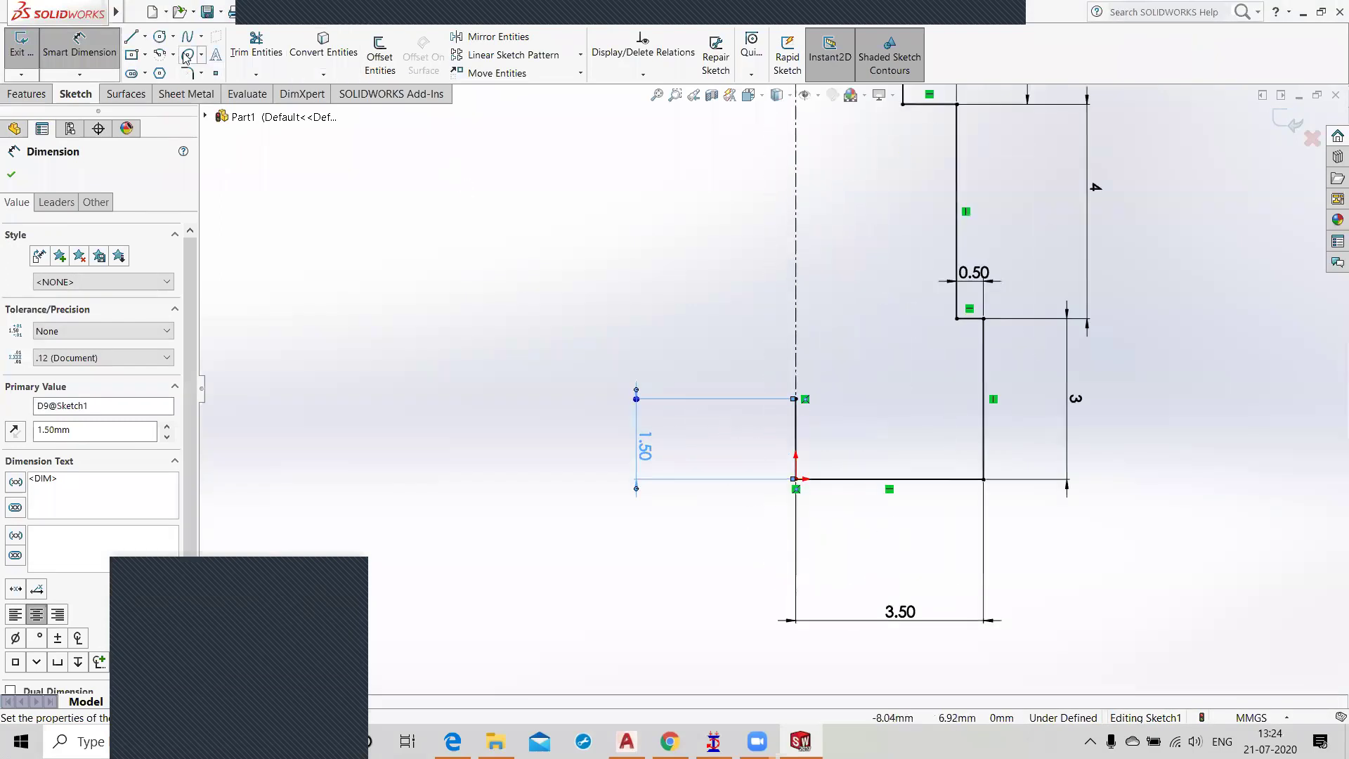
{"action": "left_click", "coordinate": [160, 55]}
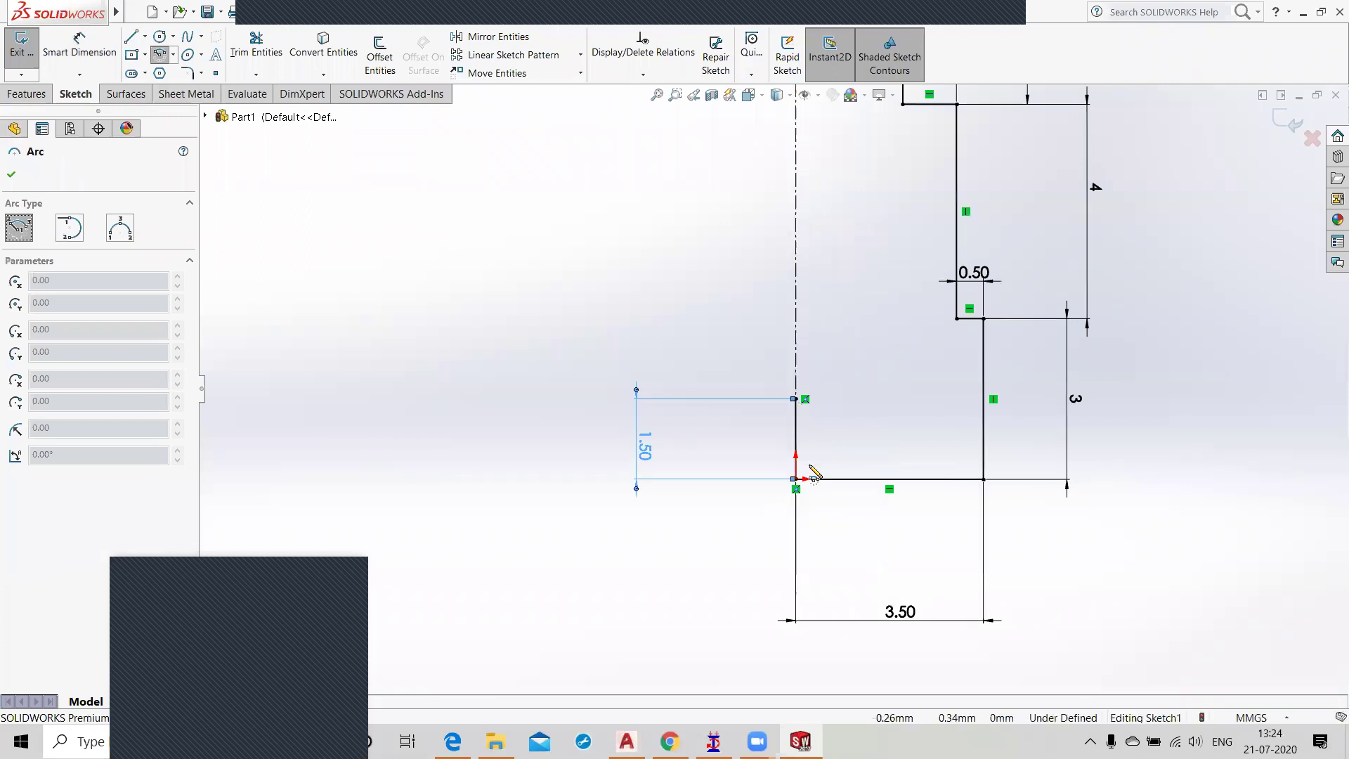
{"action": "left_click", "coordinate": [796, 480]}
{"action": "left_click", "coordinate": [796, 399]}
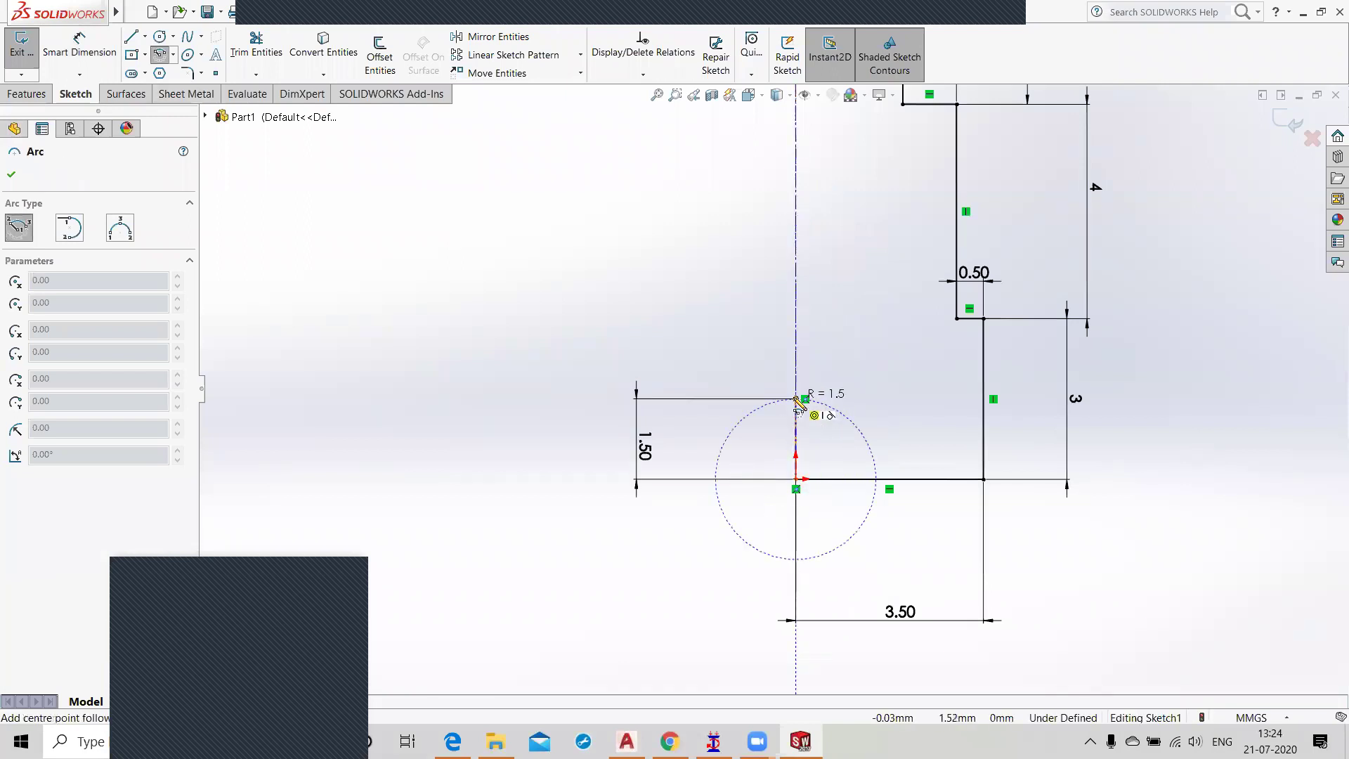
{"action": "left_click", "coordinate": [877, 480]}
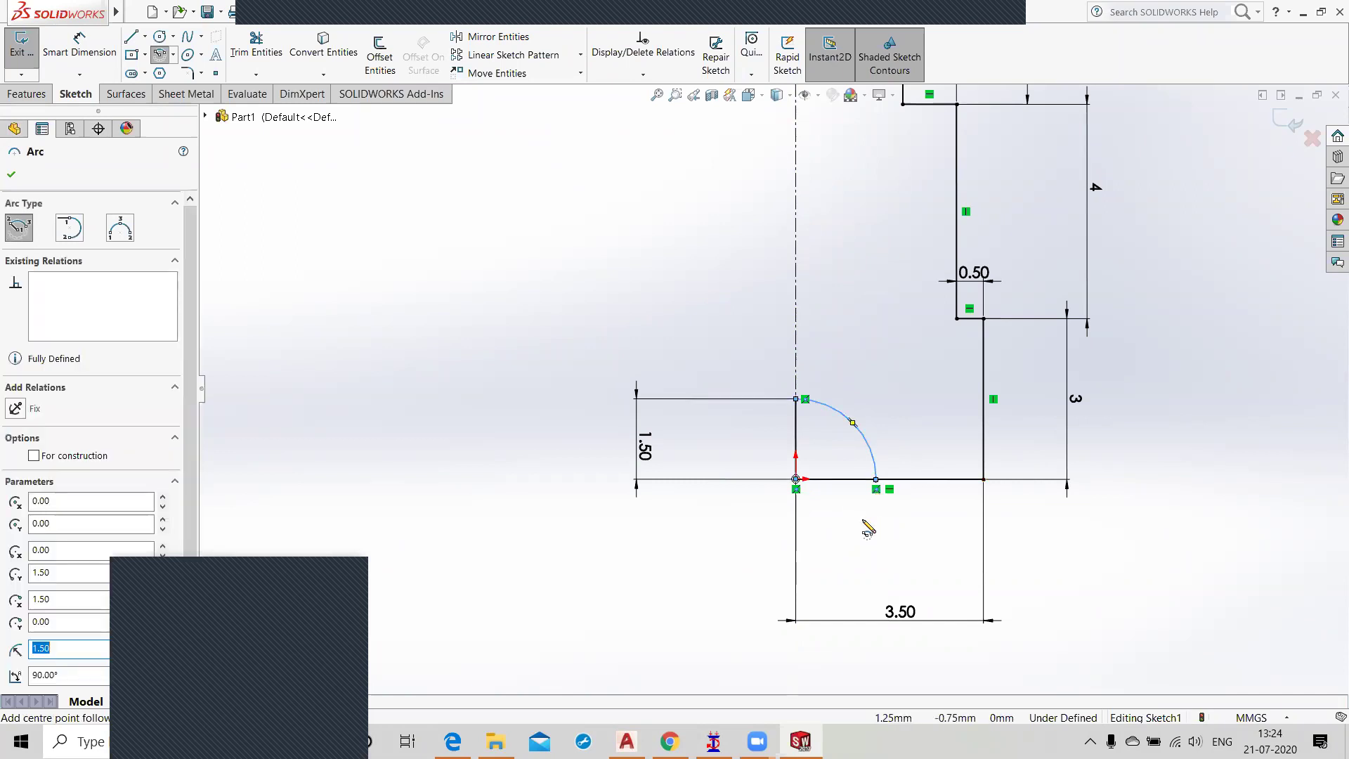
{"action": "key", "text": "Escape"}
{"action": "left_click", "coordinate": [796, 448]}
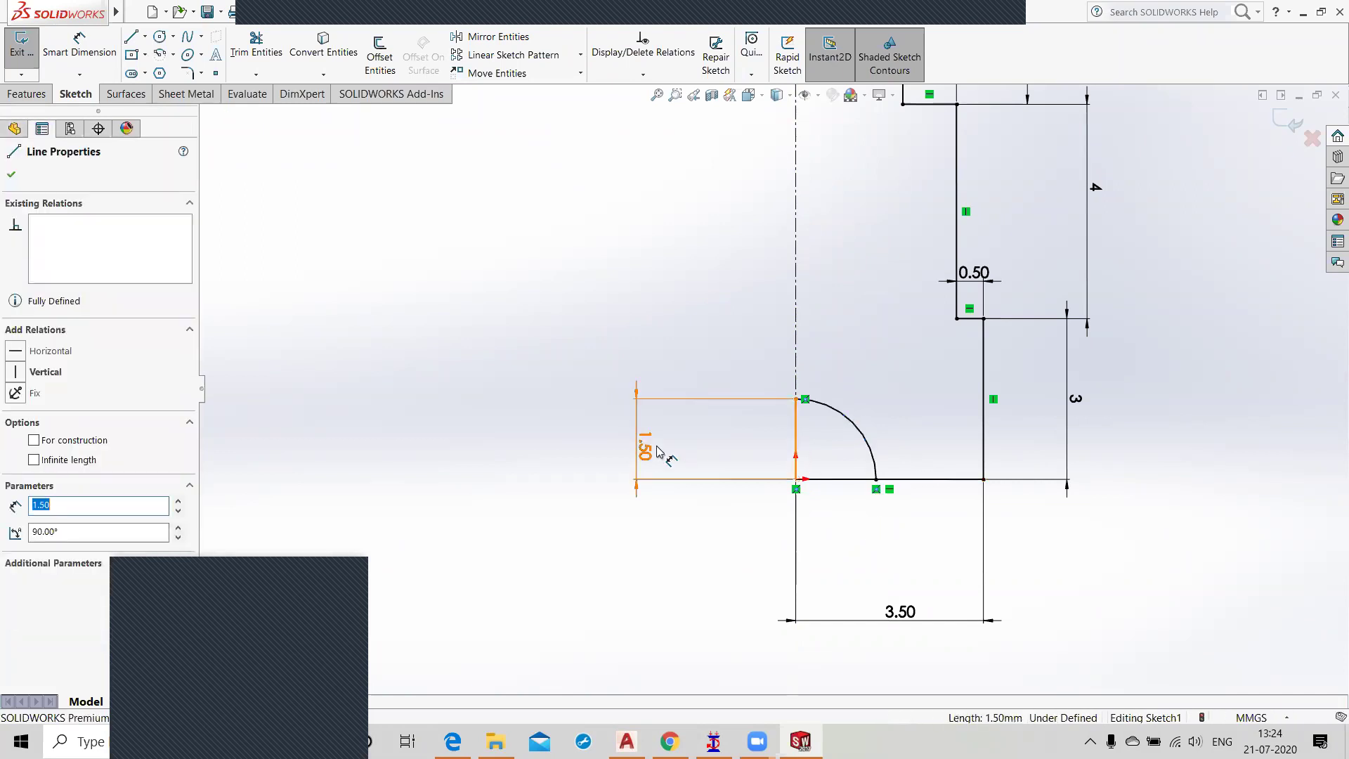
{"action": "key", "text": "Escape"}
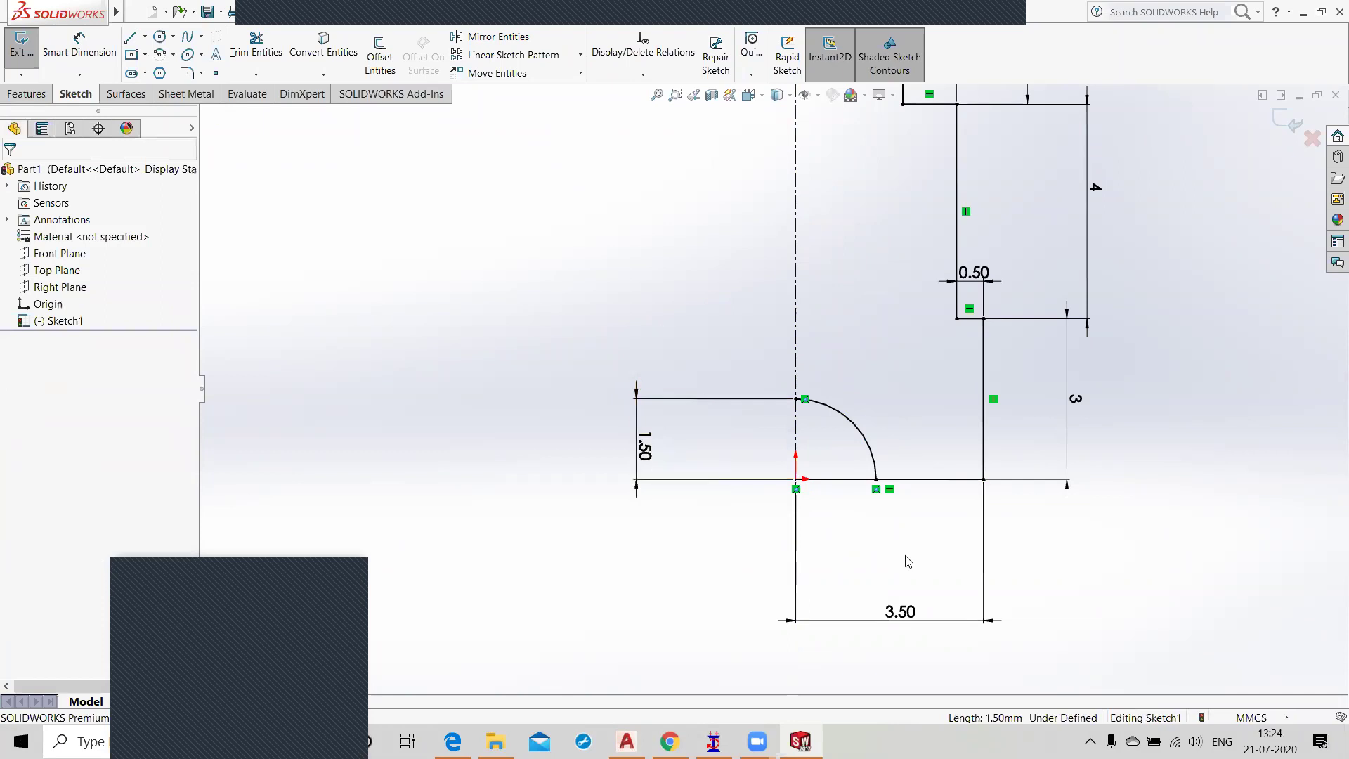
Step: Power trim the base line's segment between the origin and the 1.5 mm radius arc
{"action": "left_click", "coordinate": [257, 76]}
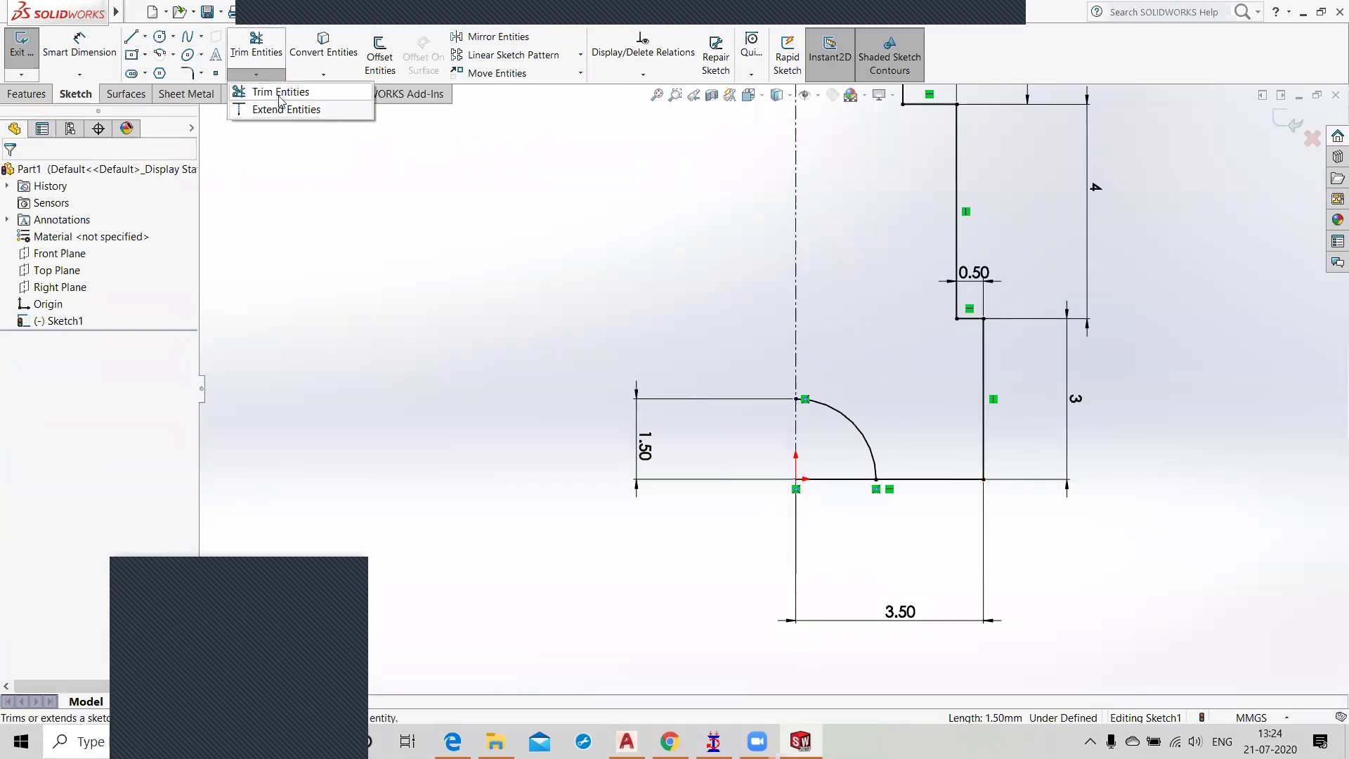
{"action": "left_click", "coordinate": [281, 92]}
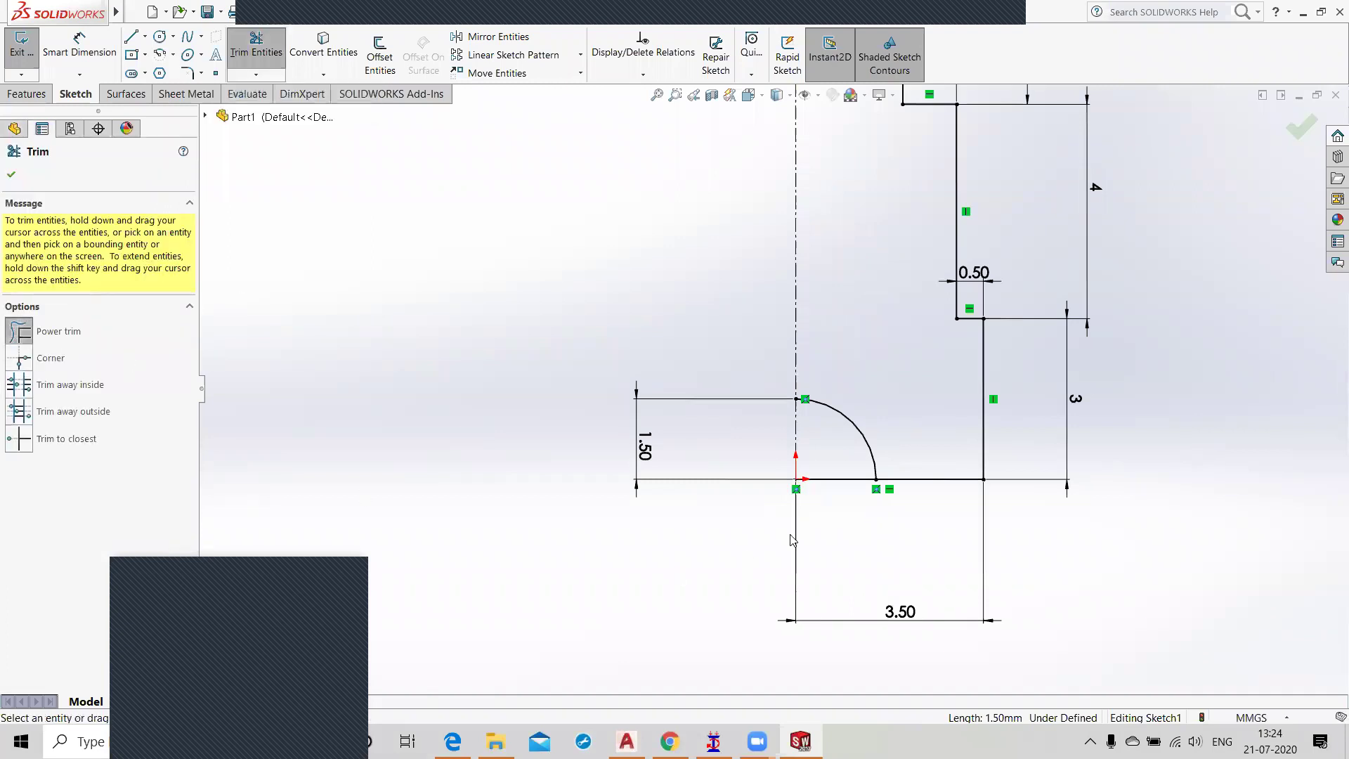
{"action": "left_click_drag", "start_coordinate": [832, 518], "coordinate": [835, 475]}
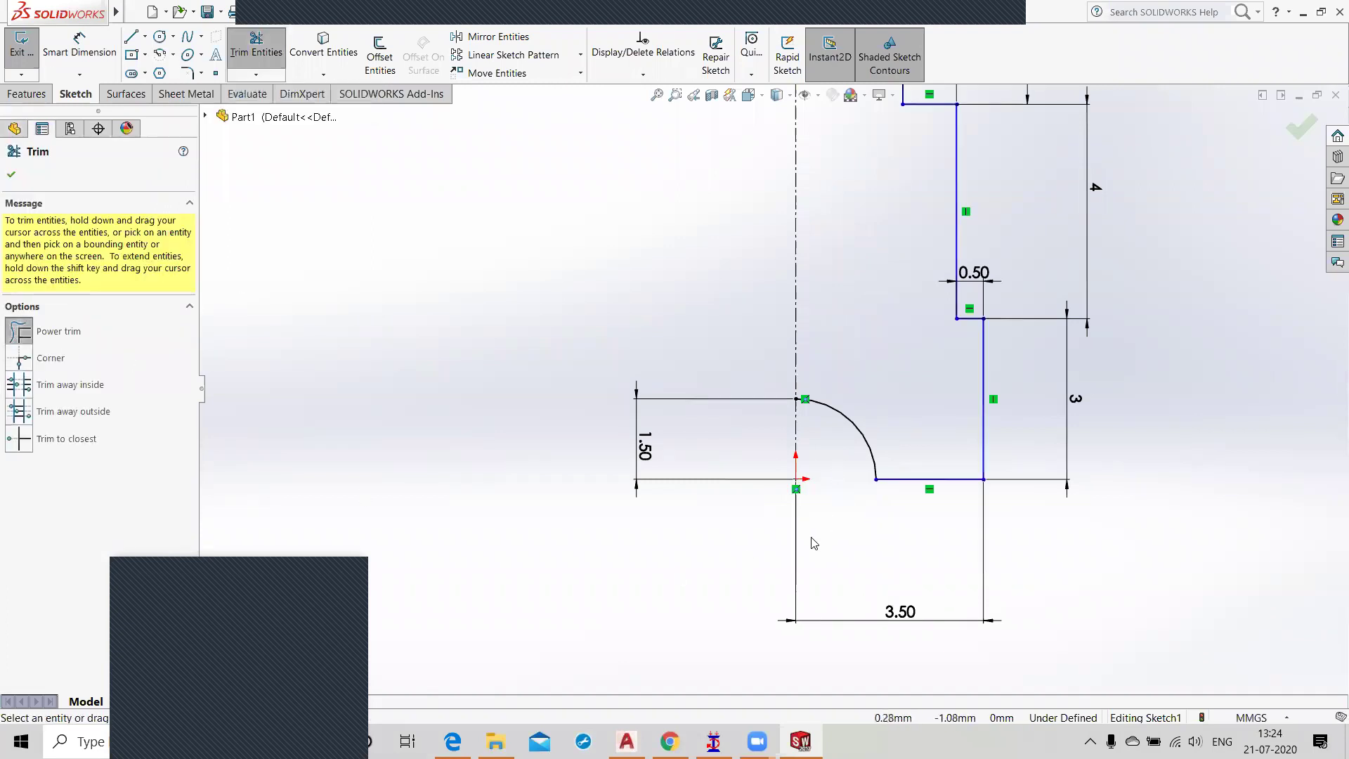
{"action": "scroll", "coordinate": [813, 542], "scroll_direction": "down", "scroll_amount": 2}
{"action": "scroll", "coordinate": [815, 541], "scroll_direction": "up", "scroll_amount": 2}
{"action": "scroll", "coordinate": [815, 541], "scroll_direction": "up", "scroll_amount": 3}
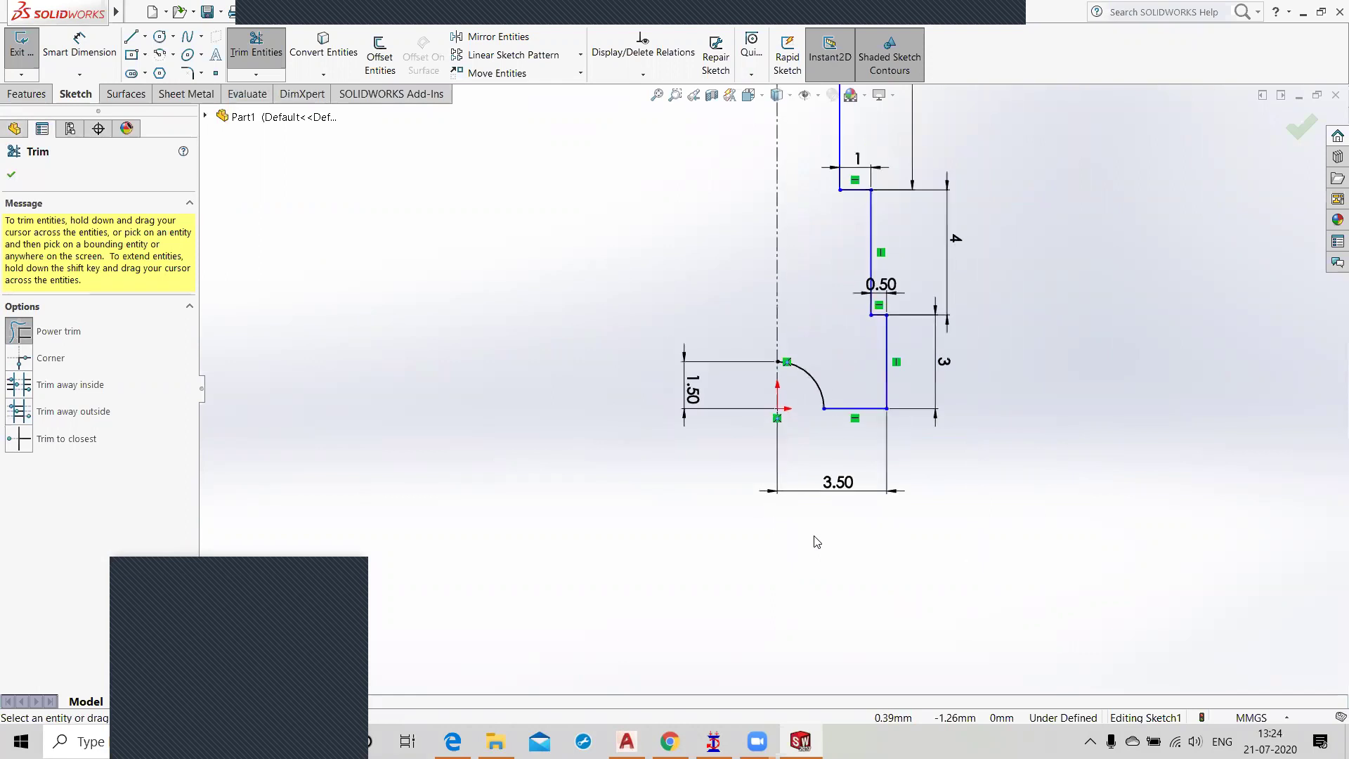
Step: End trimming and exit the valve lifter's half-profile sketch
{"action": "key", "text": "Escape"}
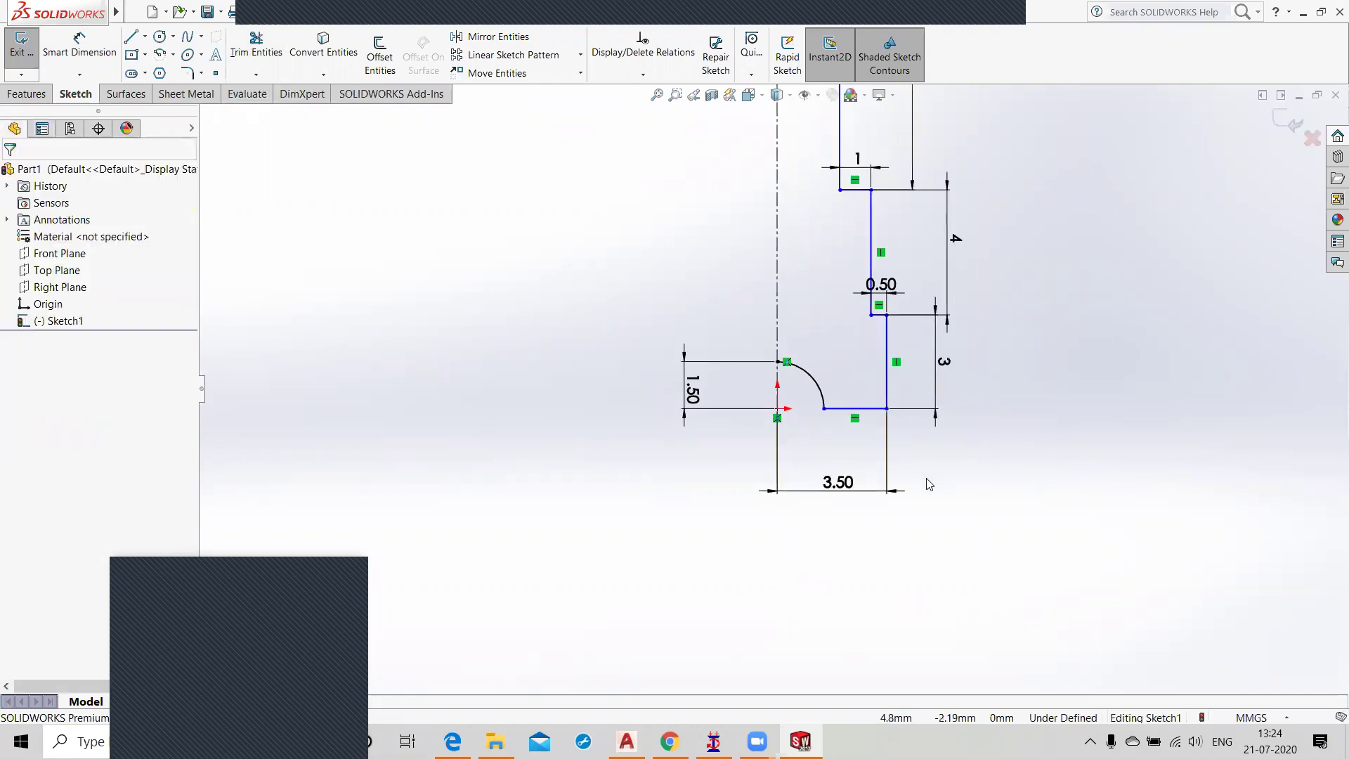
{"action": "key", "text": "z"}
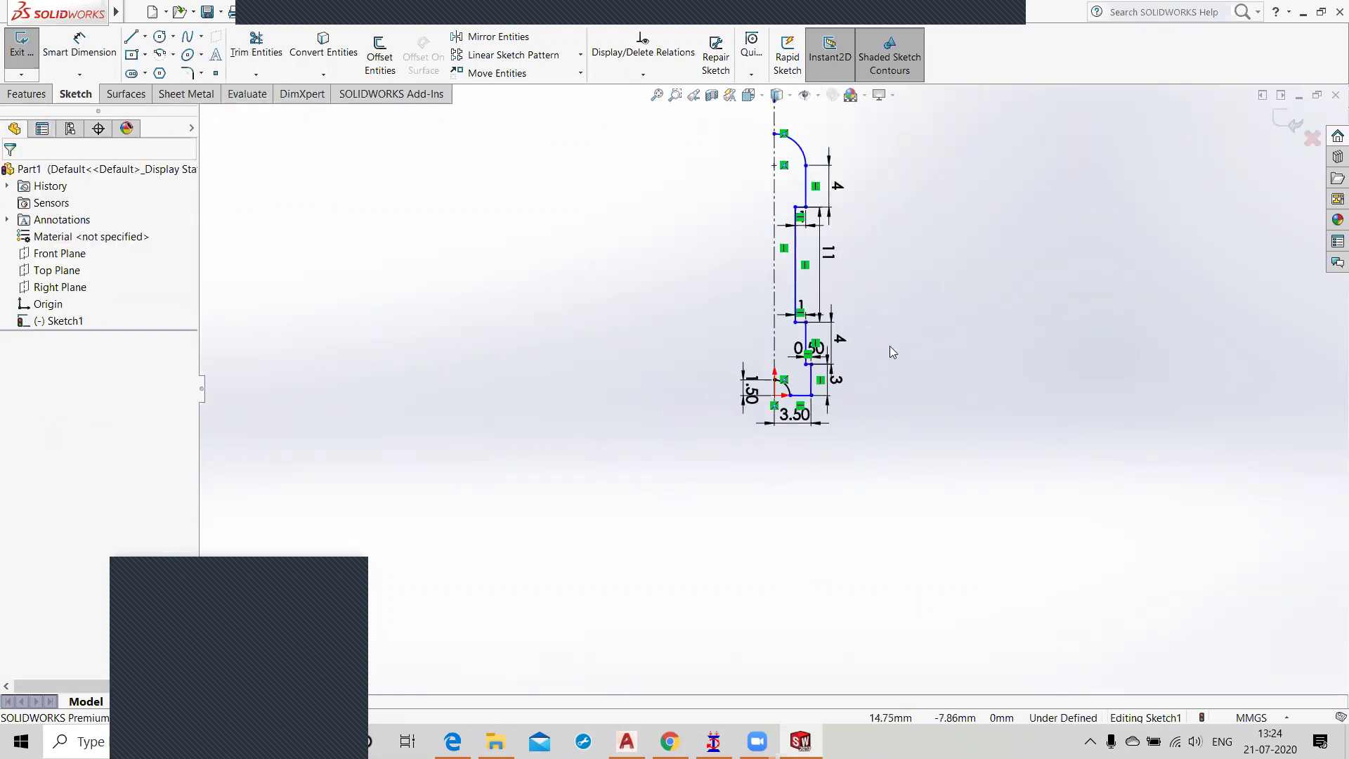
{"action": "scroll", "coordinate": [794, 133], "scroll_direction": "up", "scroll_amount": 2}
{"action": "scroll", "coordinate": [794, 138], "scroll_direction": "down", "scroll_amount": 3}
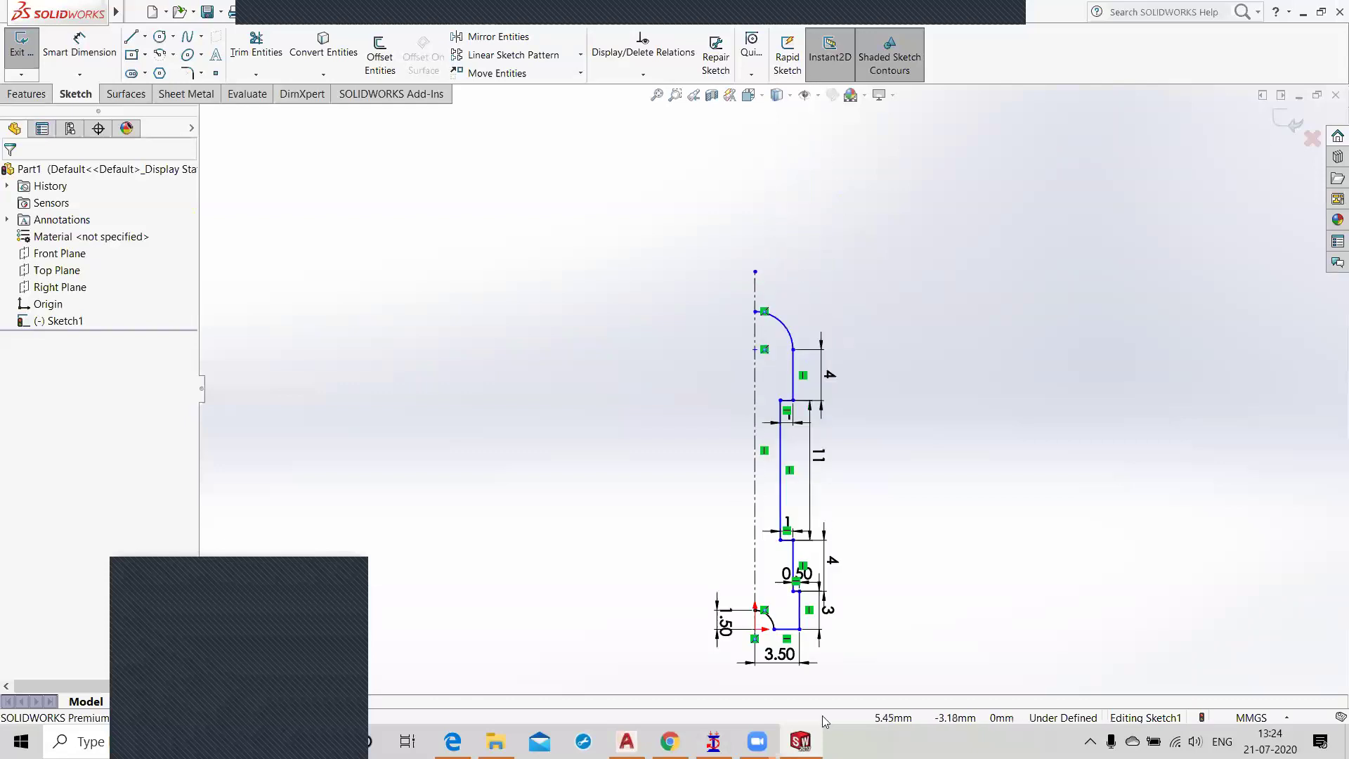
{"action": "scroll", "coordinate": [785, 676], "scroll_direction": "down", "scroll_amount": 2}
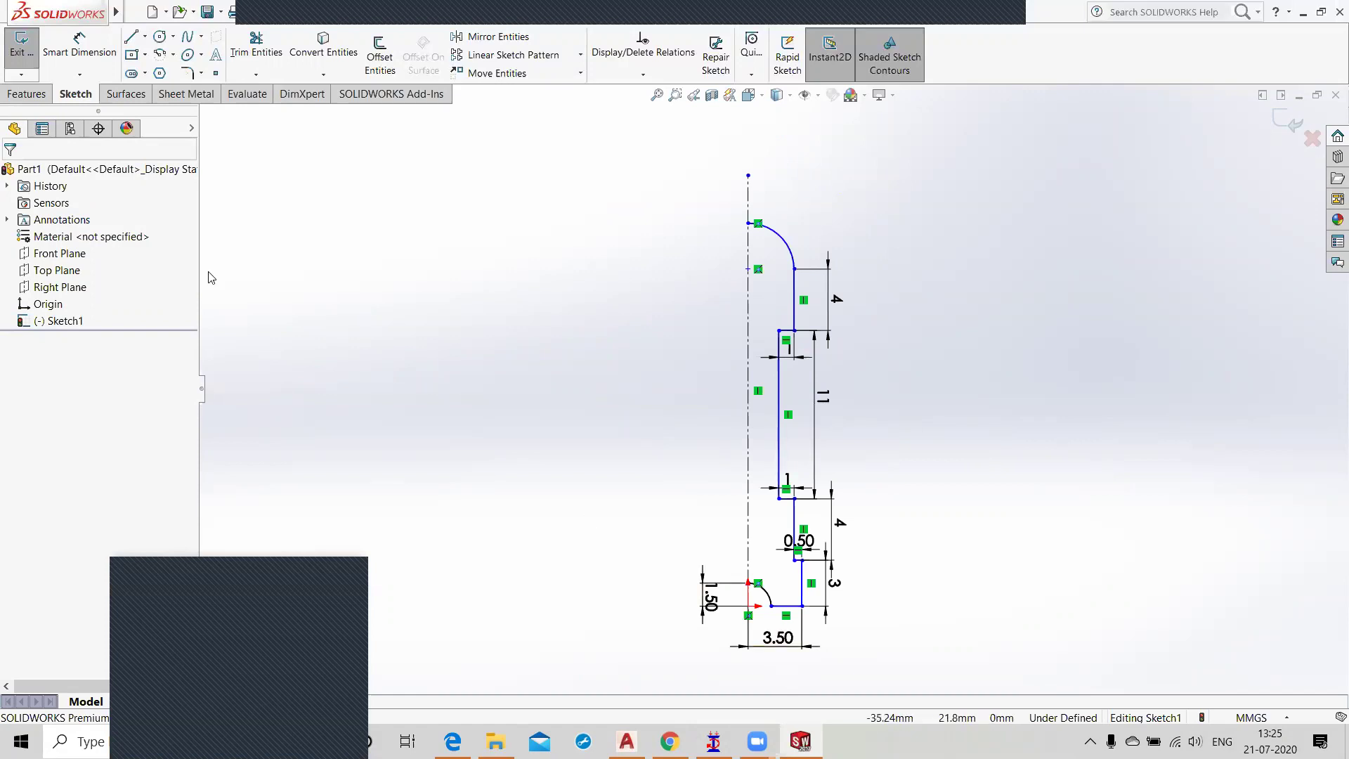
{"action": "left_click", "coordinate": [1277, 122]}
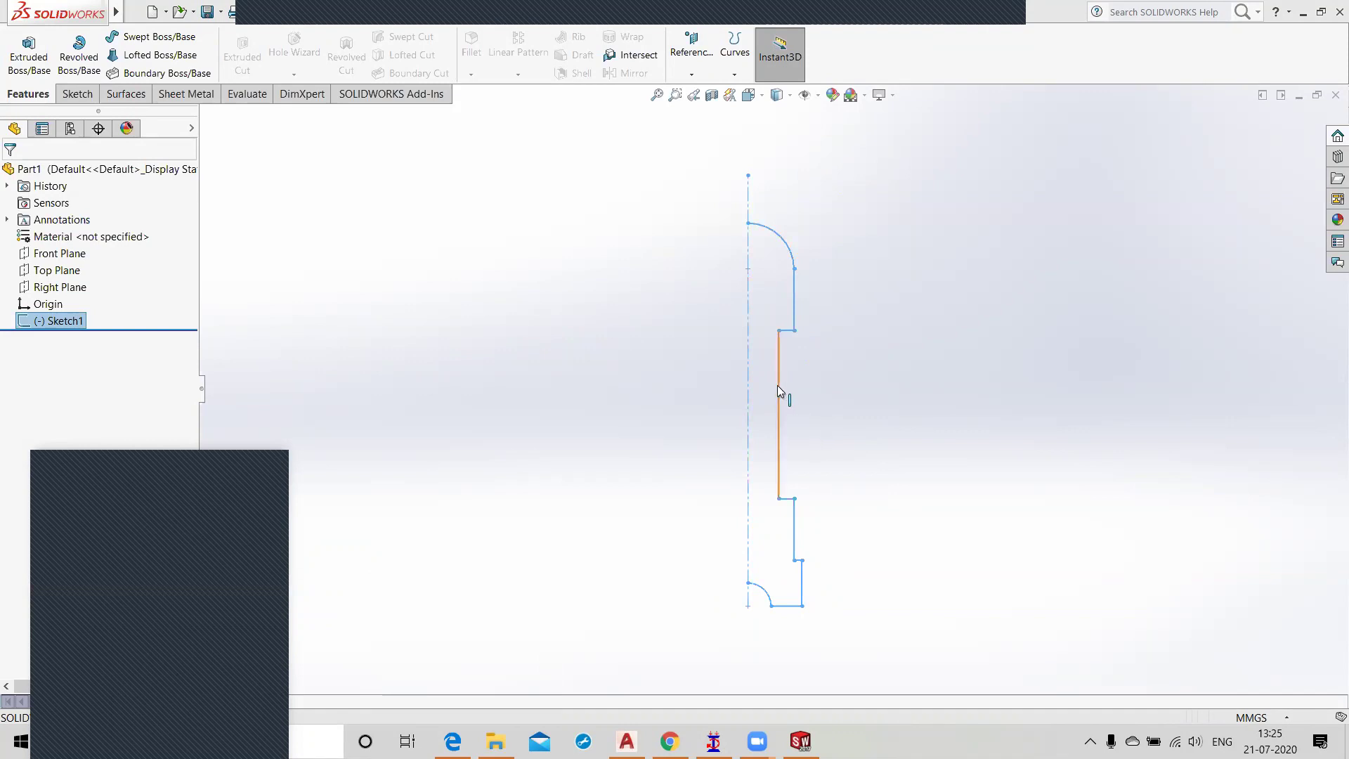
Step: Reopen the half-profile sketch for editing and consult the 3D Drawing PDF for the neck's fillet radius
{"action": "right_click", "coordinate": [60, 323]}
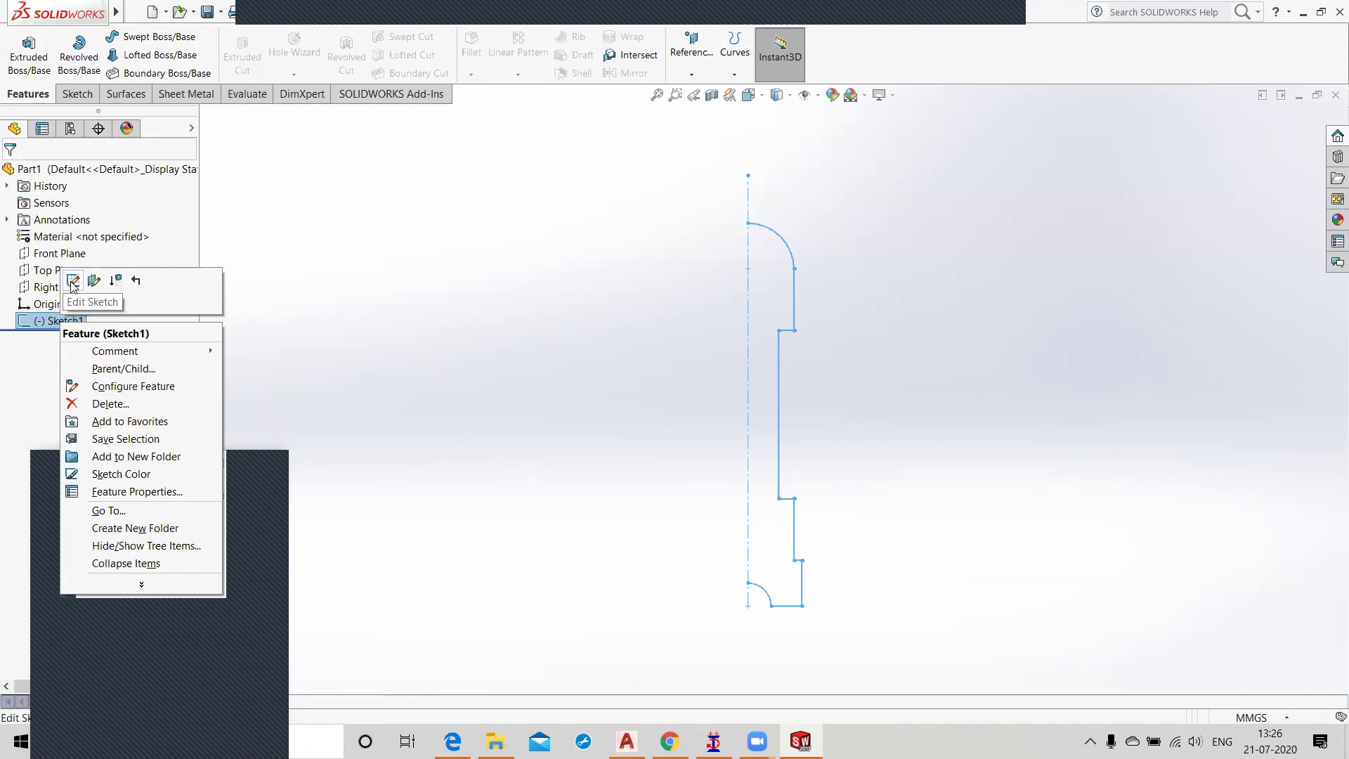
{"action": "left_click", "coordinate": [316, 332]}
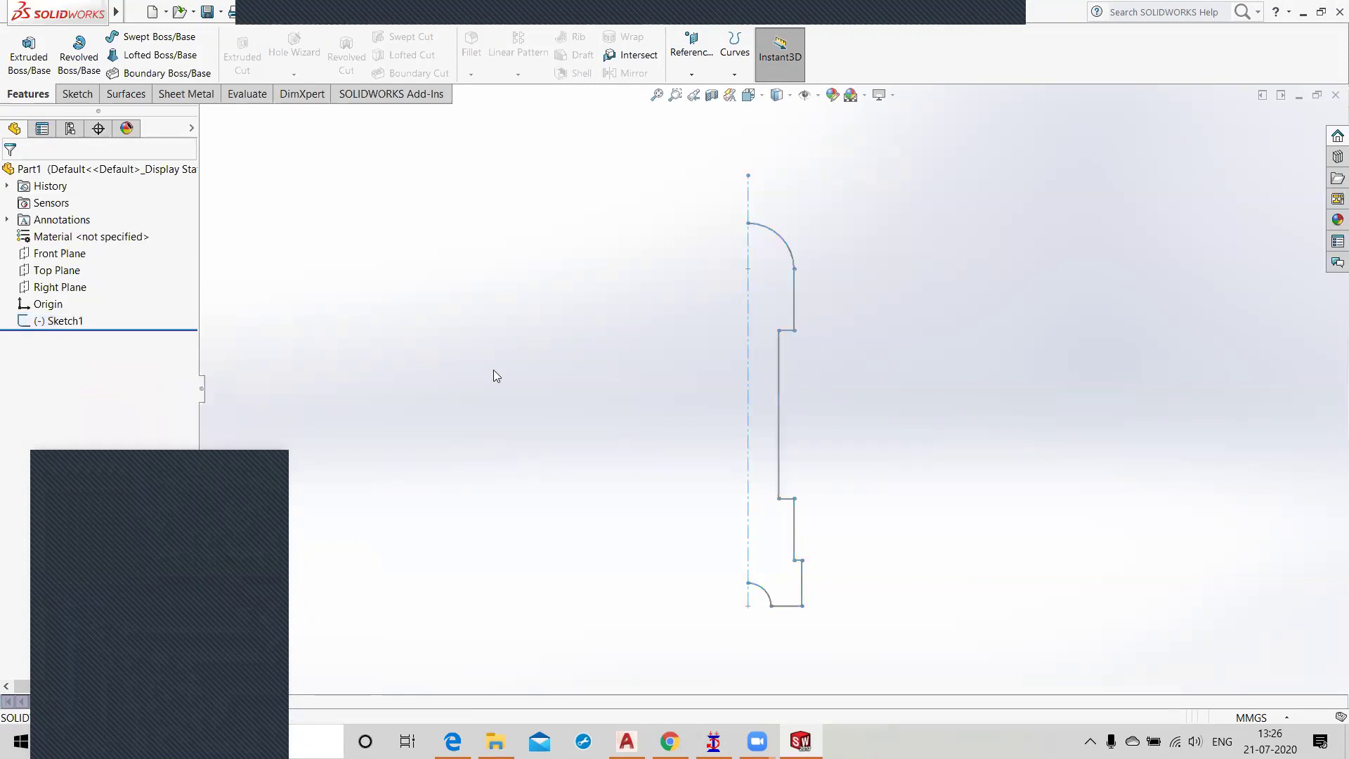
{"action": "double_click", "coordinate": [780, 390]}
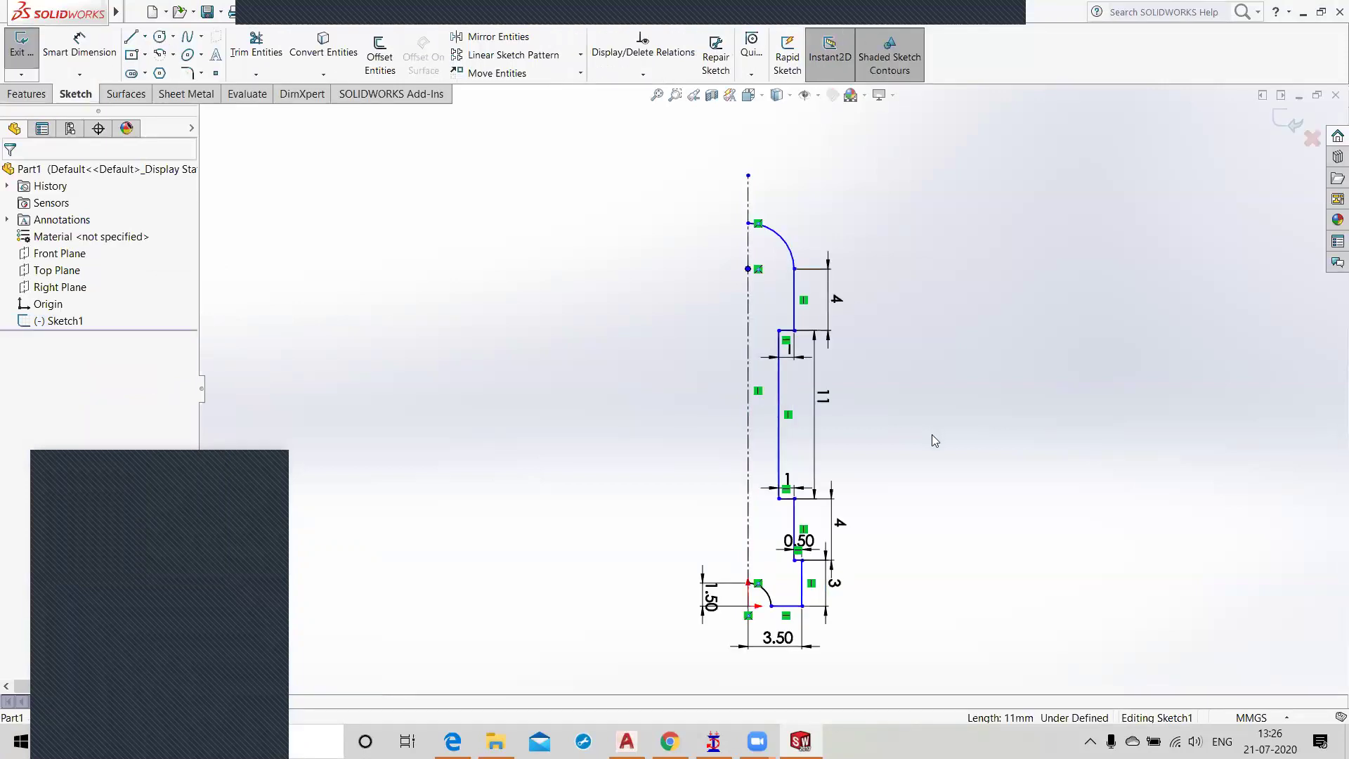
{"action": "scroll", "coordinate": [779, 497], "scroll_direction": "down", "scroll_amount": 4}
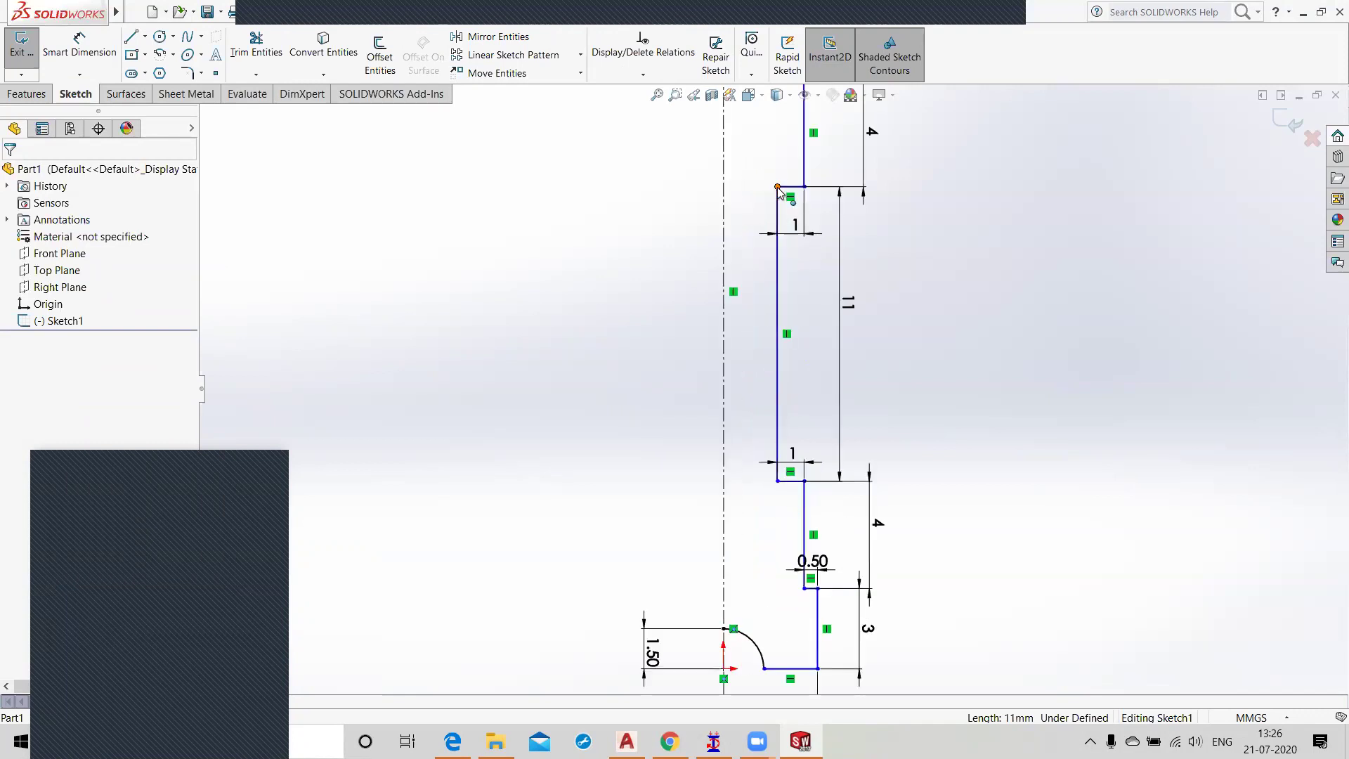
{"action": "left_click", "coordinate": [452, 742]}
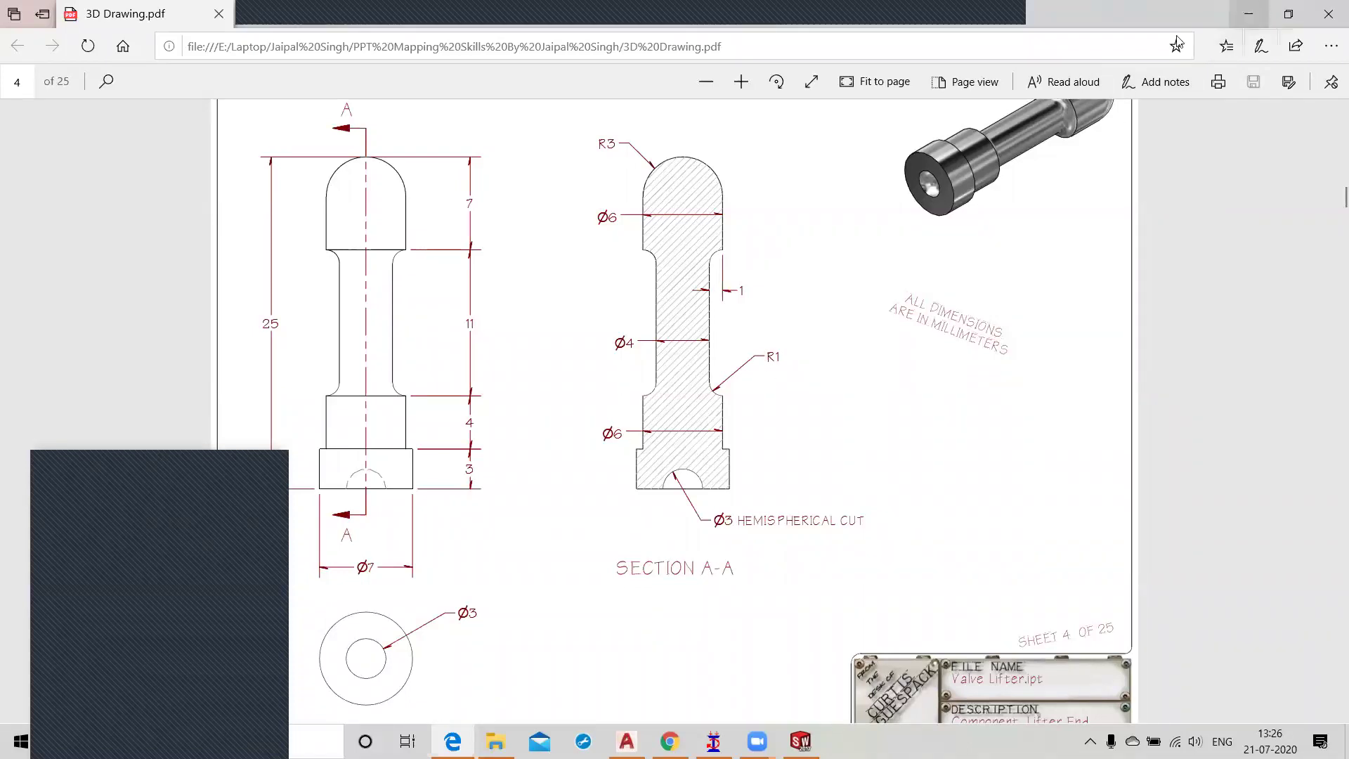
{"action": "left_click", "coordinate": [1249, 14]}
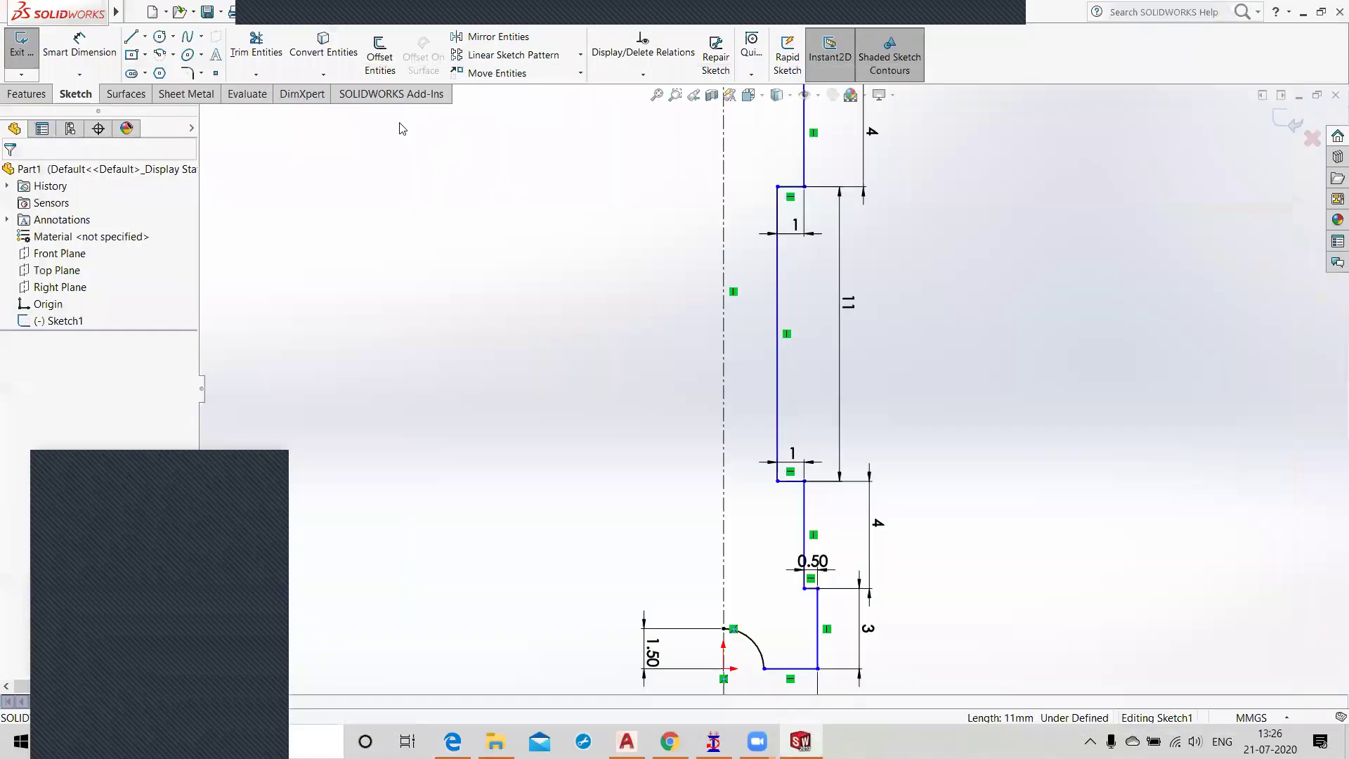
Step: Try a 1 mm sketch fillet at the neck's lower inner corner, with constrained corners not kept and each fillet dimensioned
{"action": "left_click", "coordinate": [188, 75]}
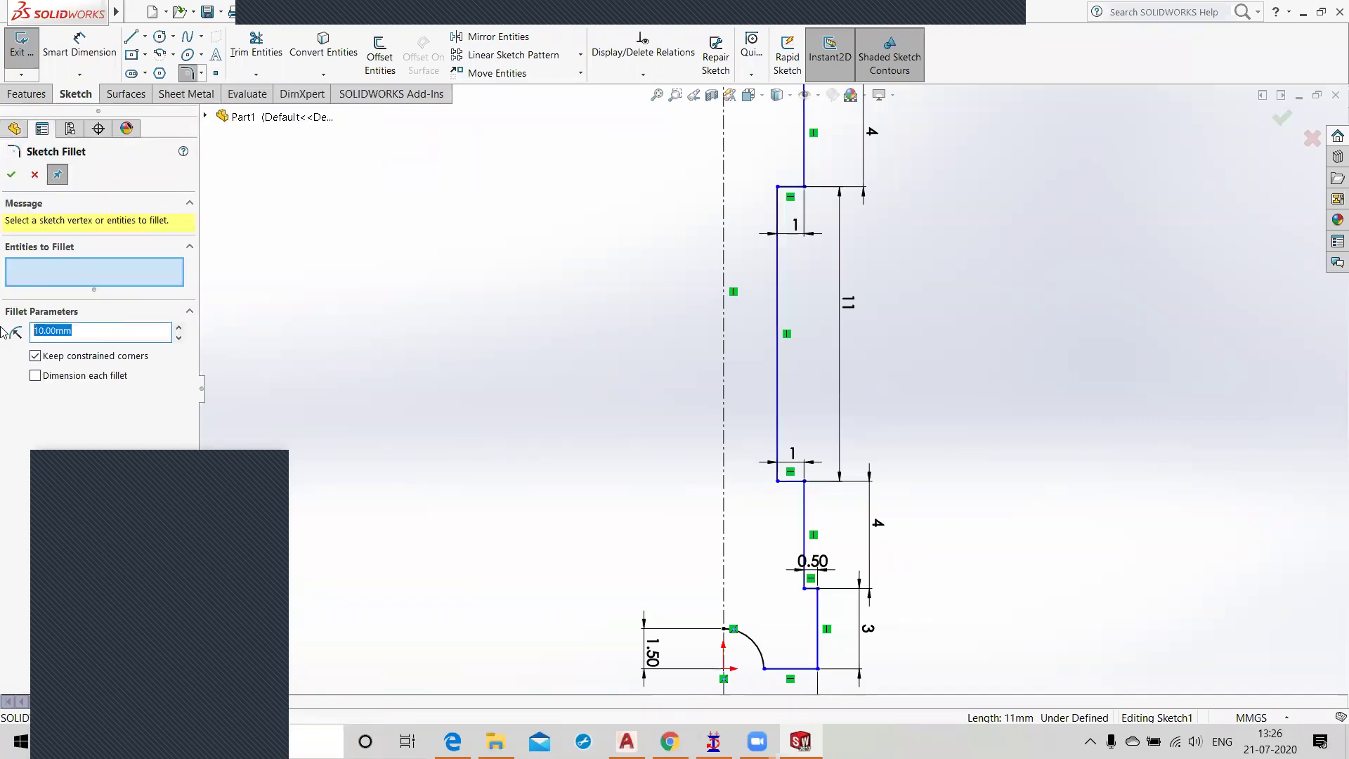
{"action": "type", "text": "1"}
{"action": "left_click", "coordinate": [777, 482]}
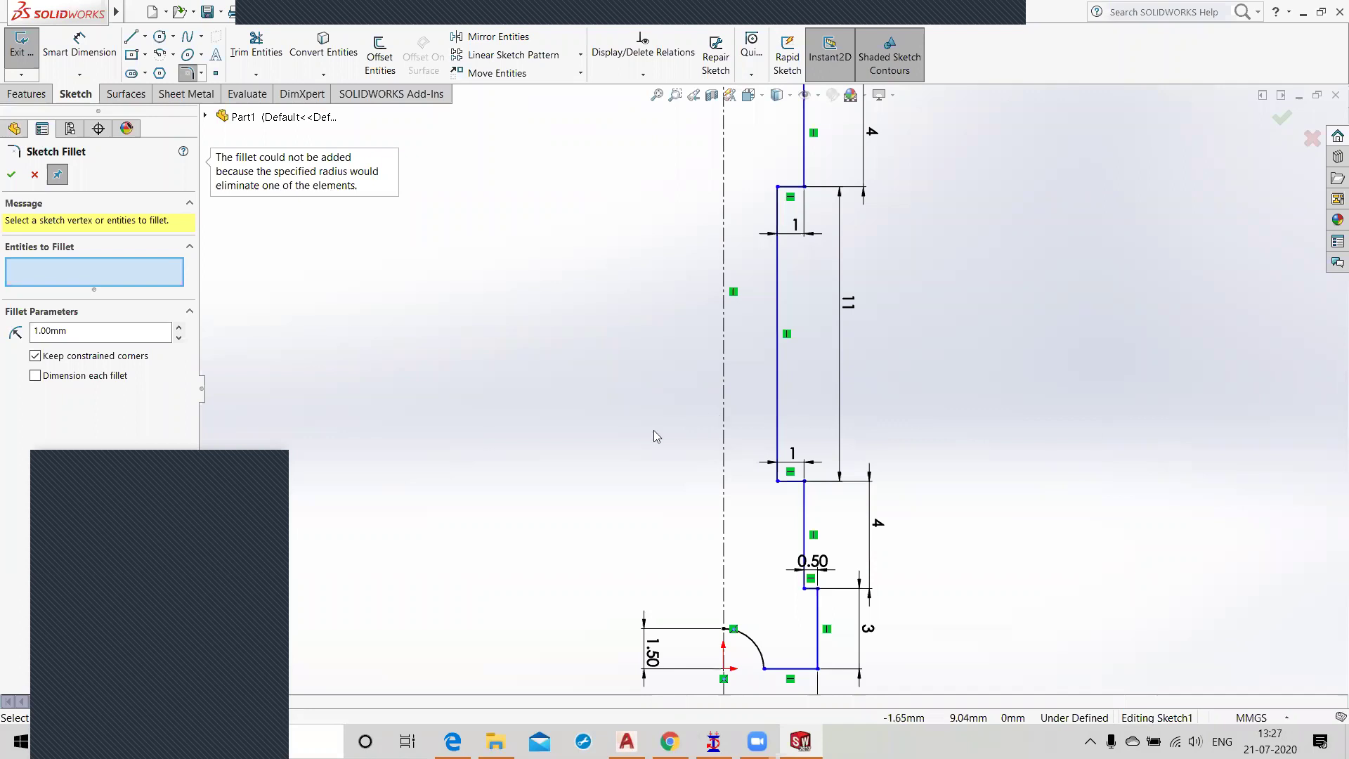
{"action": "left_click", "coordinate": [36, 375]}
{"action": "left_click", "coordinate": [785, 489]}
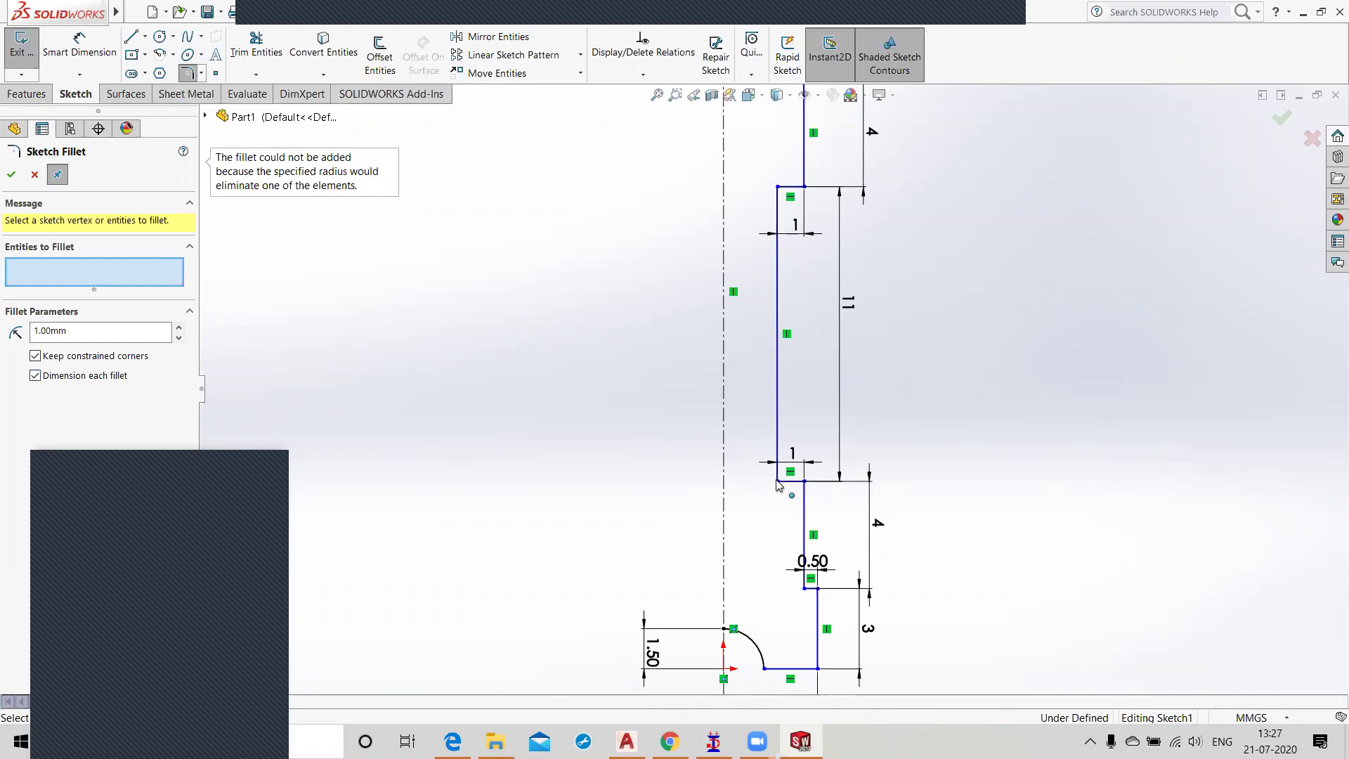
{"action": "left_click", "coordinate": [42, 359]}
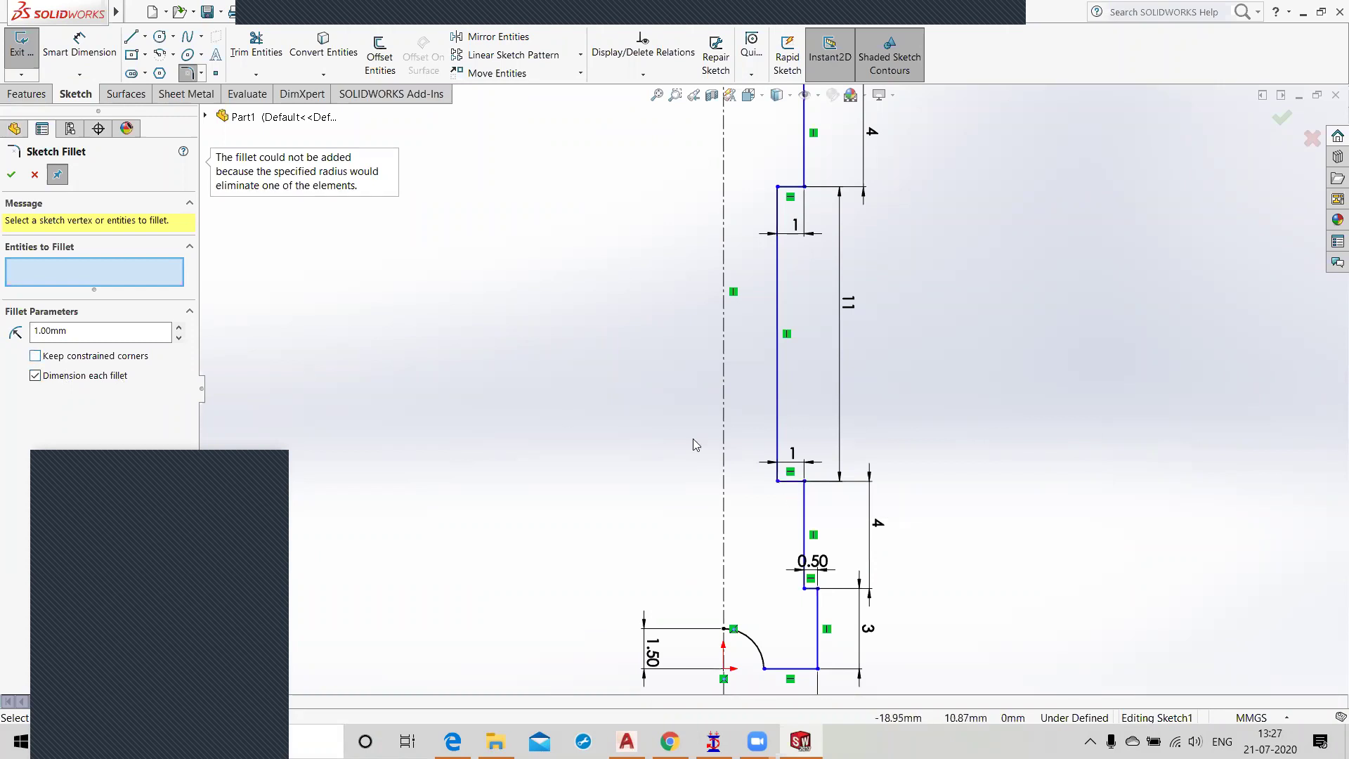
{"action": "left_click", "coordinate": [779, 485]}
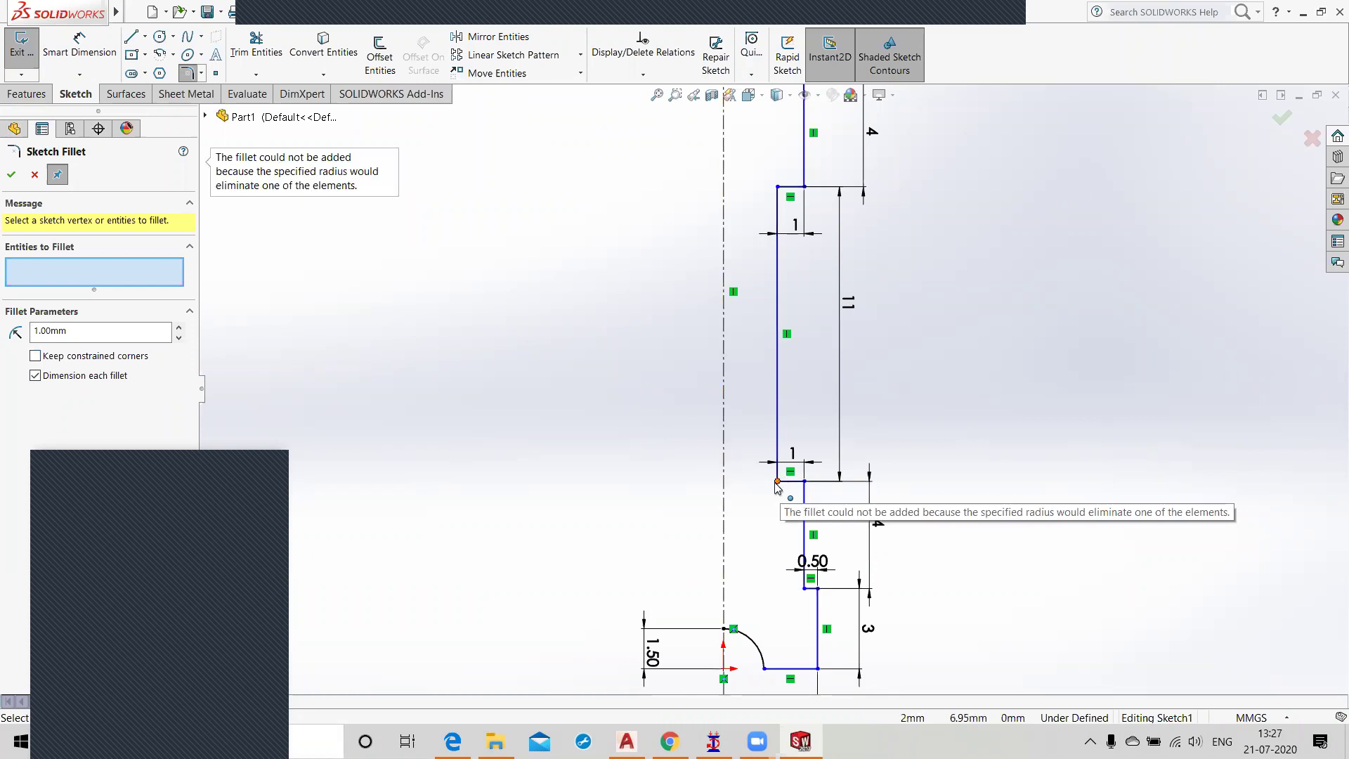
{"action": "left_click", "coordinate": [778, 485]}
{"action": "left_click", "coordinate": [778, 485]}
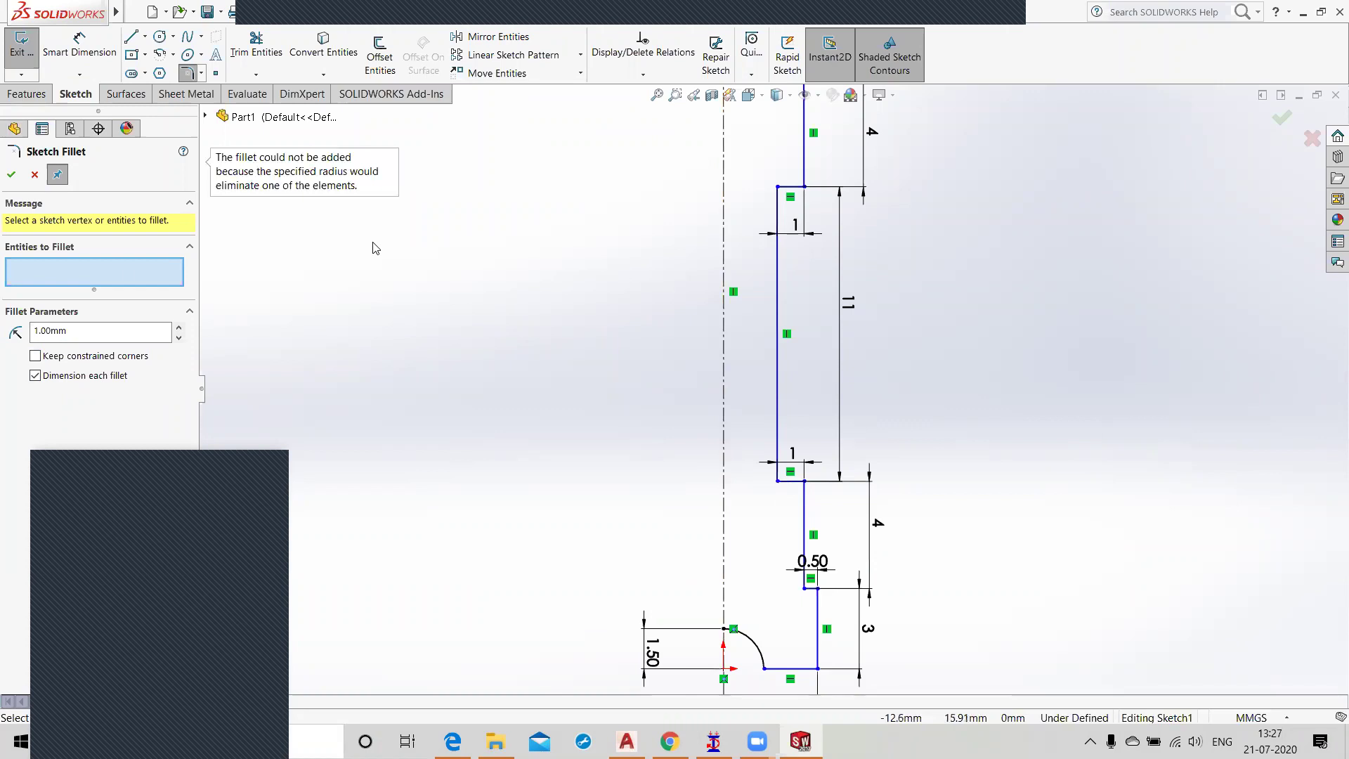
Step: Try the 1 mm fillet by selecting the neck's vertical line and the lower step line, with fillet dimensioning off
{"action": "left_click", "coordinate": [777, 453]}
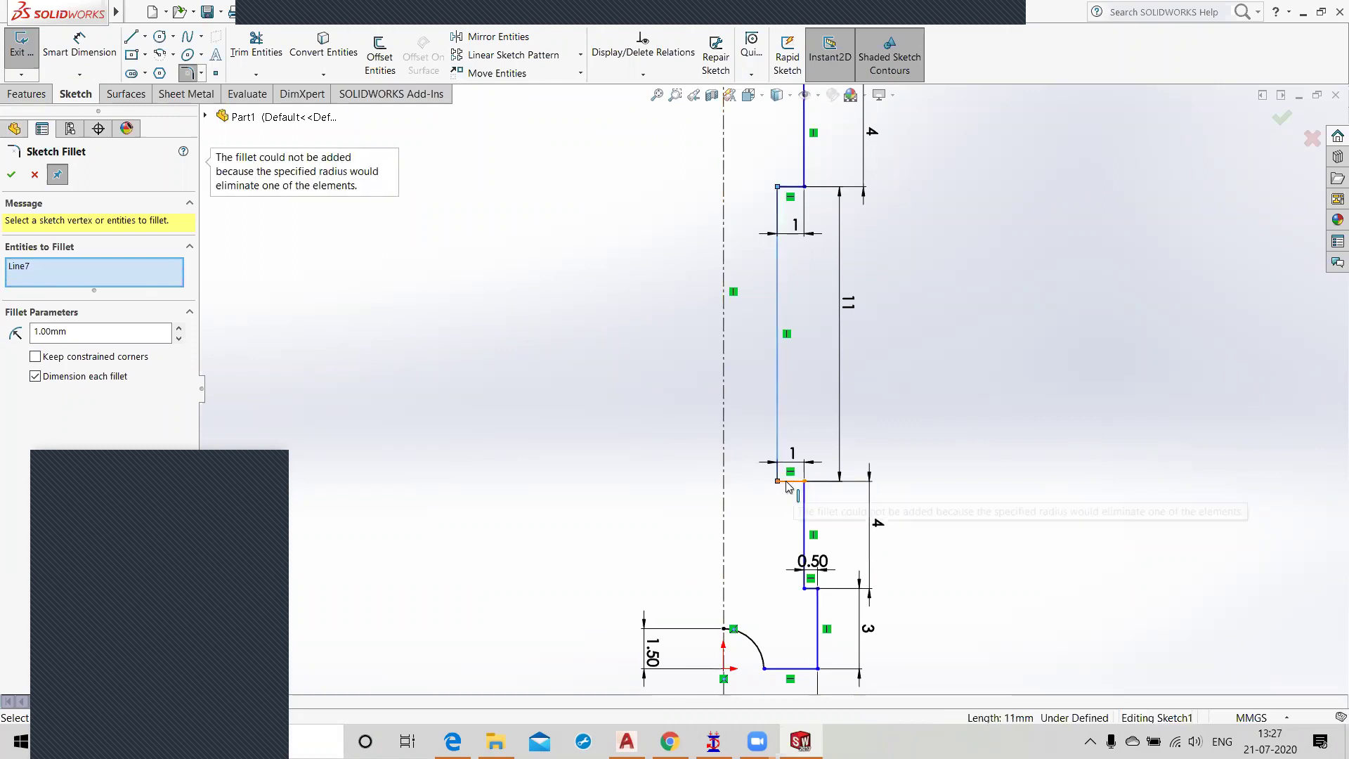
{"action": "scroll", "coordinate": [794, 483], "scroll_direction": "down", "scroll_amount": 8}
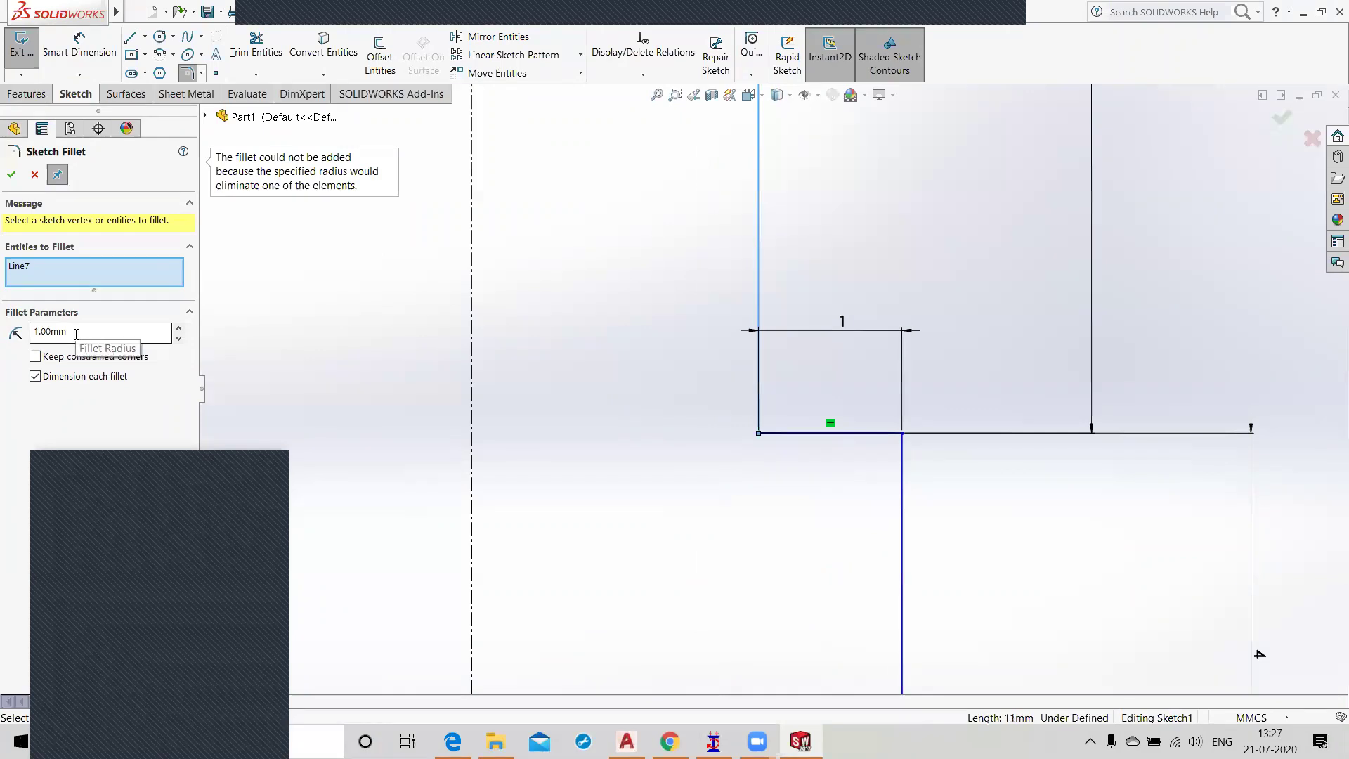
{"action": "left_click", "coordinate": [35, 377]}
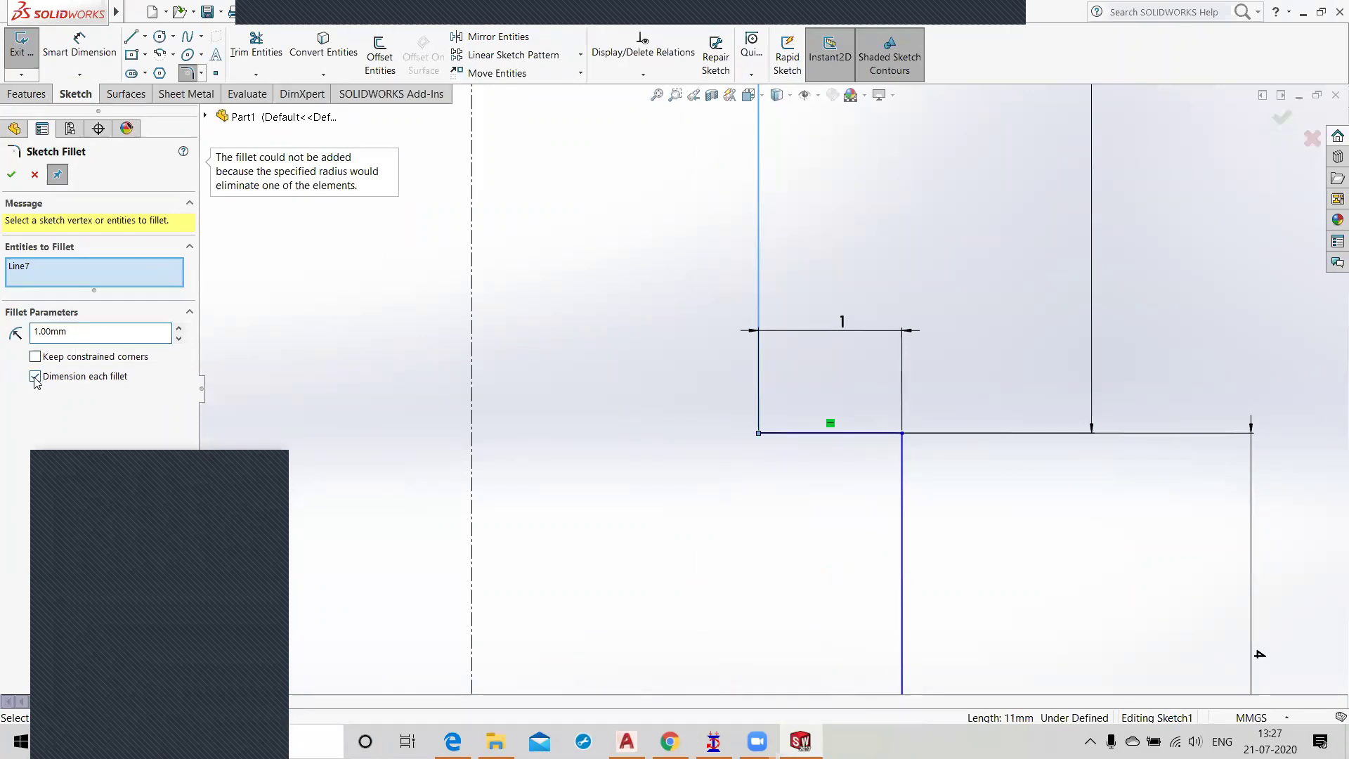
{"action": "left_click", "coordinate": [759, 385]}
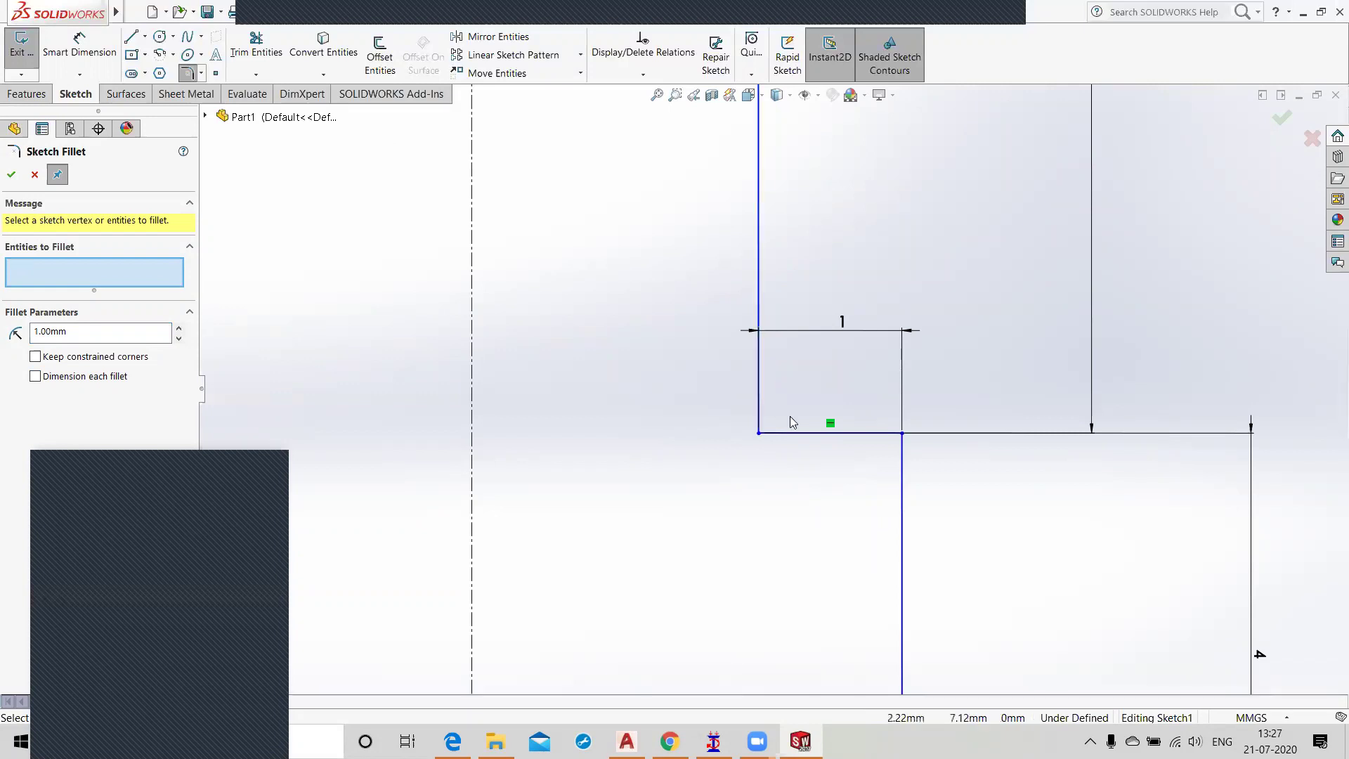
{"action": "left_click", "coordinate": [796, 434]}
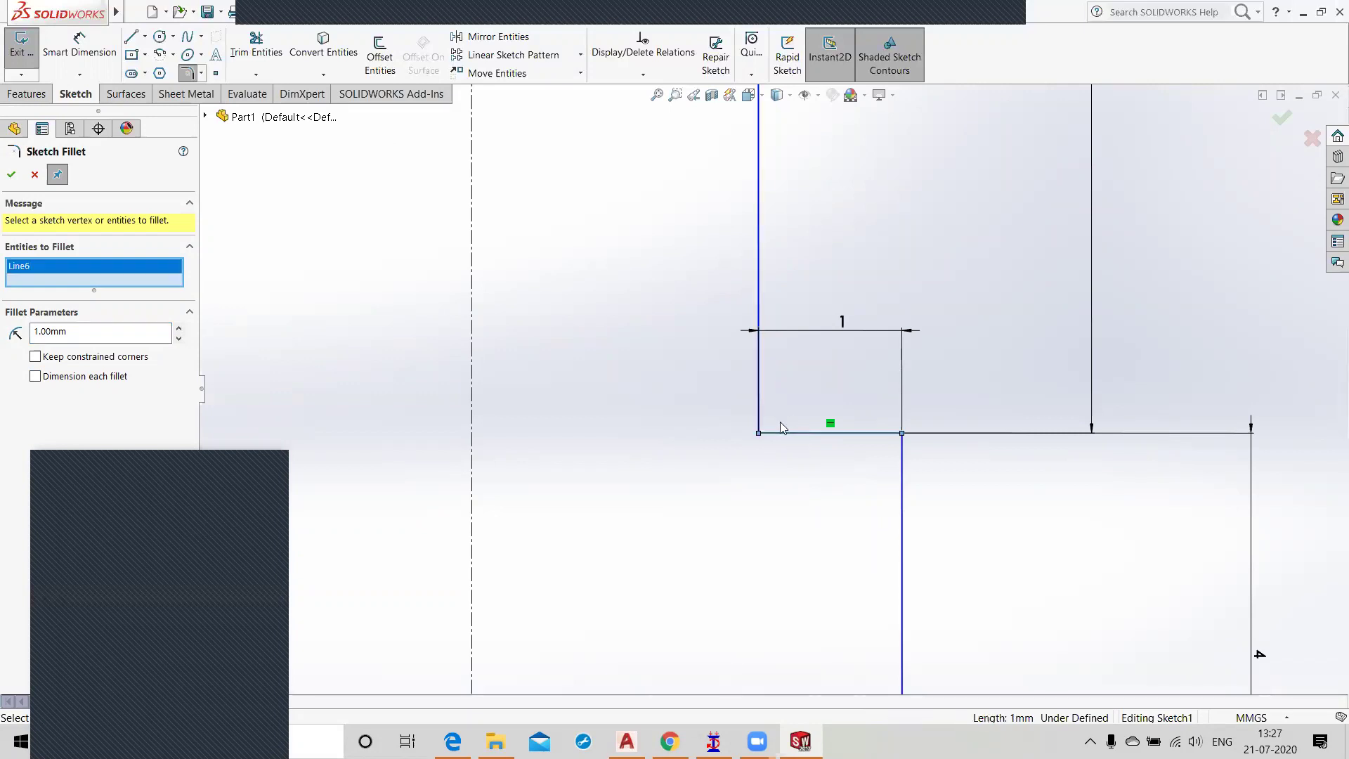
{"action": "left_click", "coordinate": [781, 432]}
{"action": "left_click", "coordinate": [781, 432]}
{"action": "left_click", "coordinate": [760, 399]}
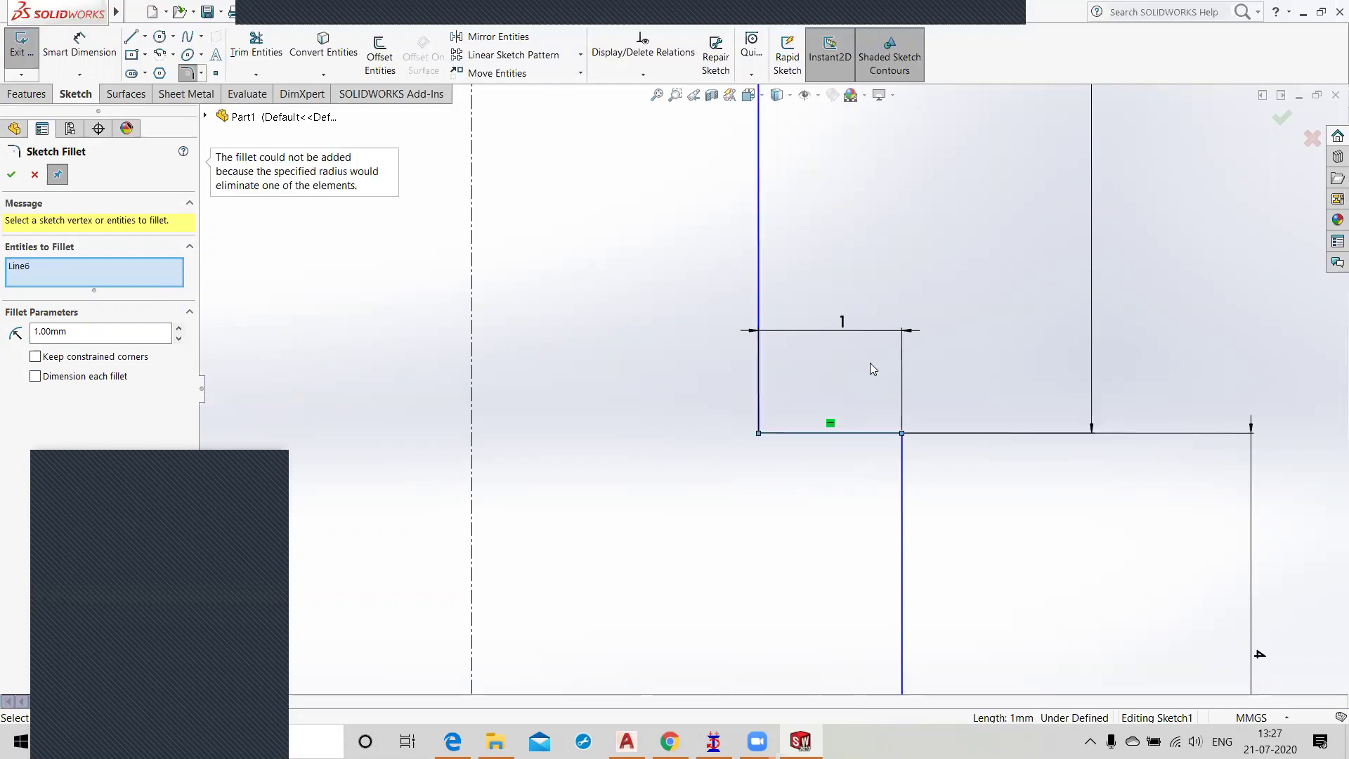
{"action": "key", "text": "Escape"}
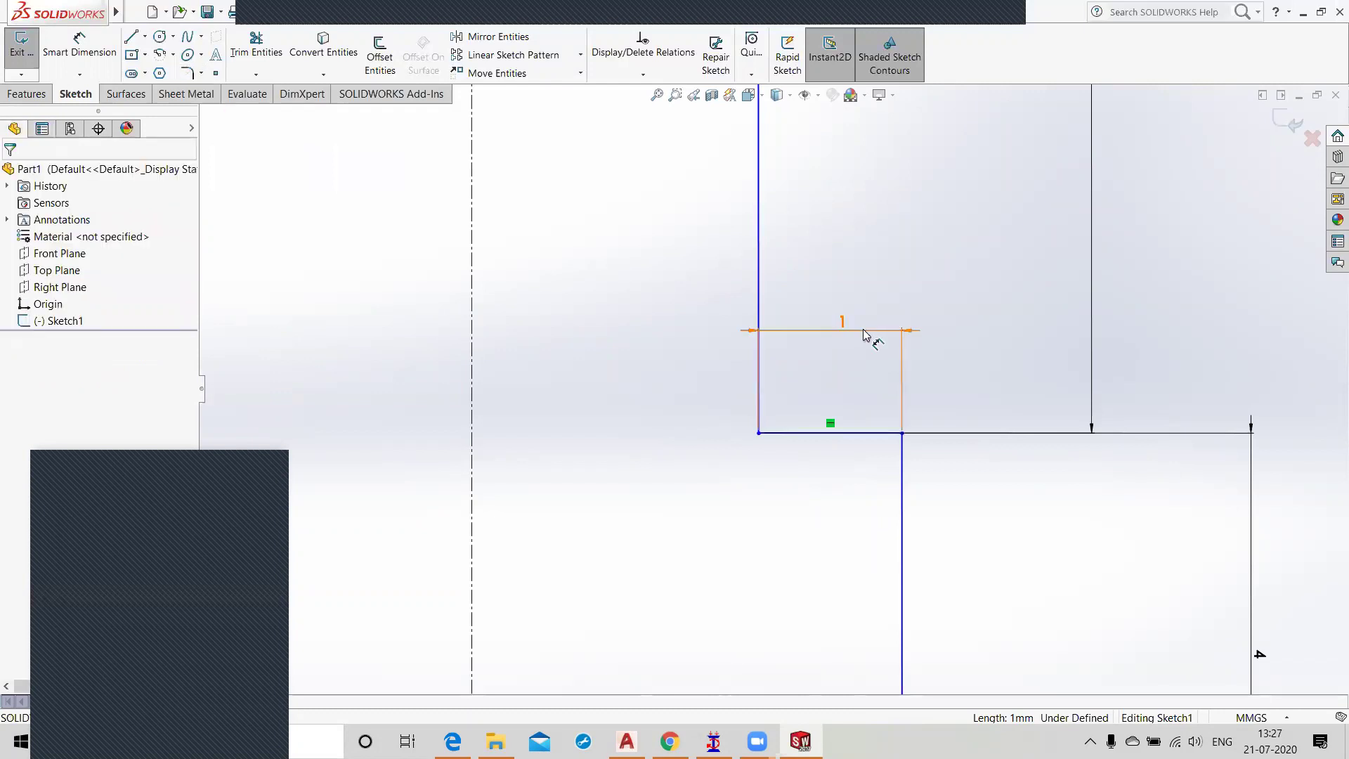
Step: Delete the 1 mm width dimension of the neck's lower step and retry the 1 mm fillet at its inner corner
{"action": "left_click", "coordinate": [863, 331]}
{"action": "key", "text": "Delete"}
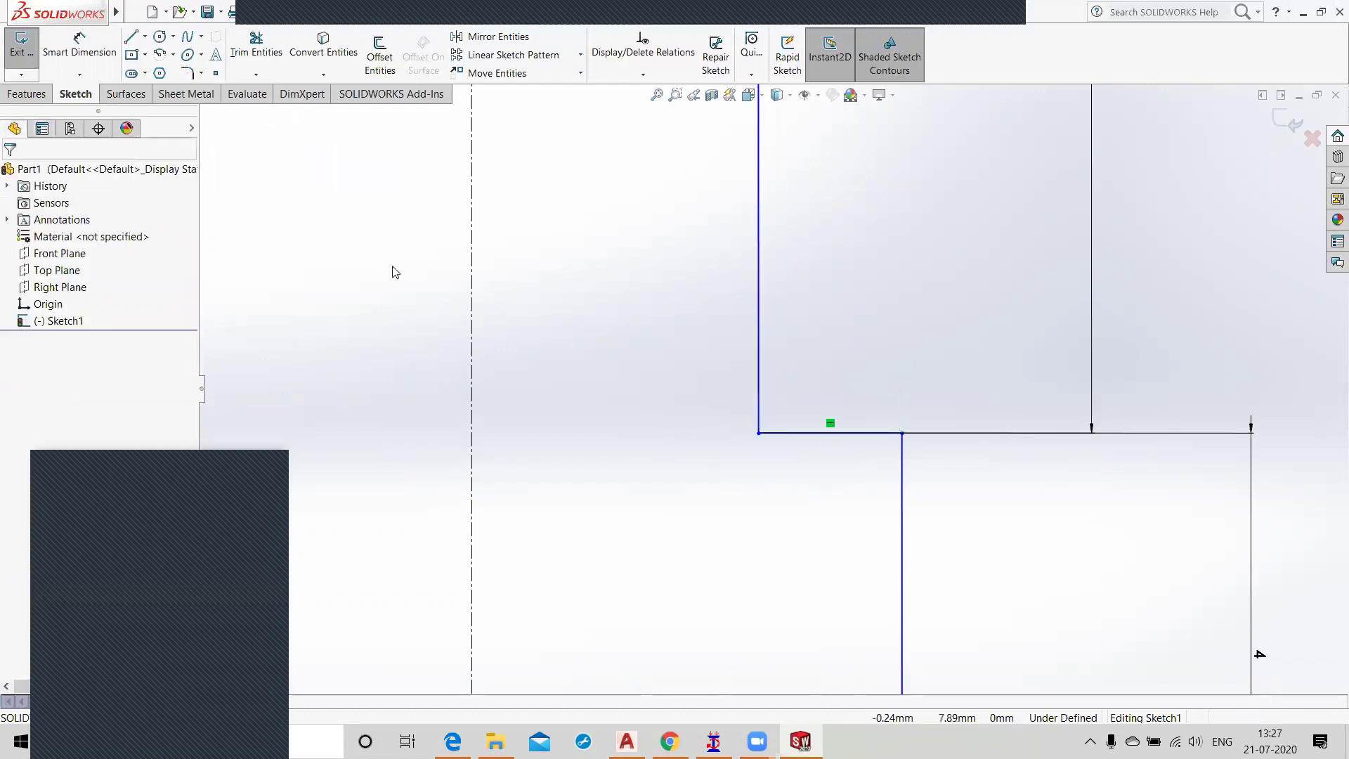
{"action": "left_click", "coordinate": [187, 73]}
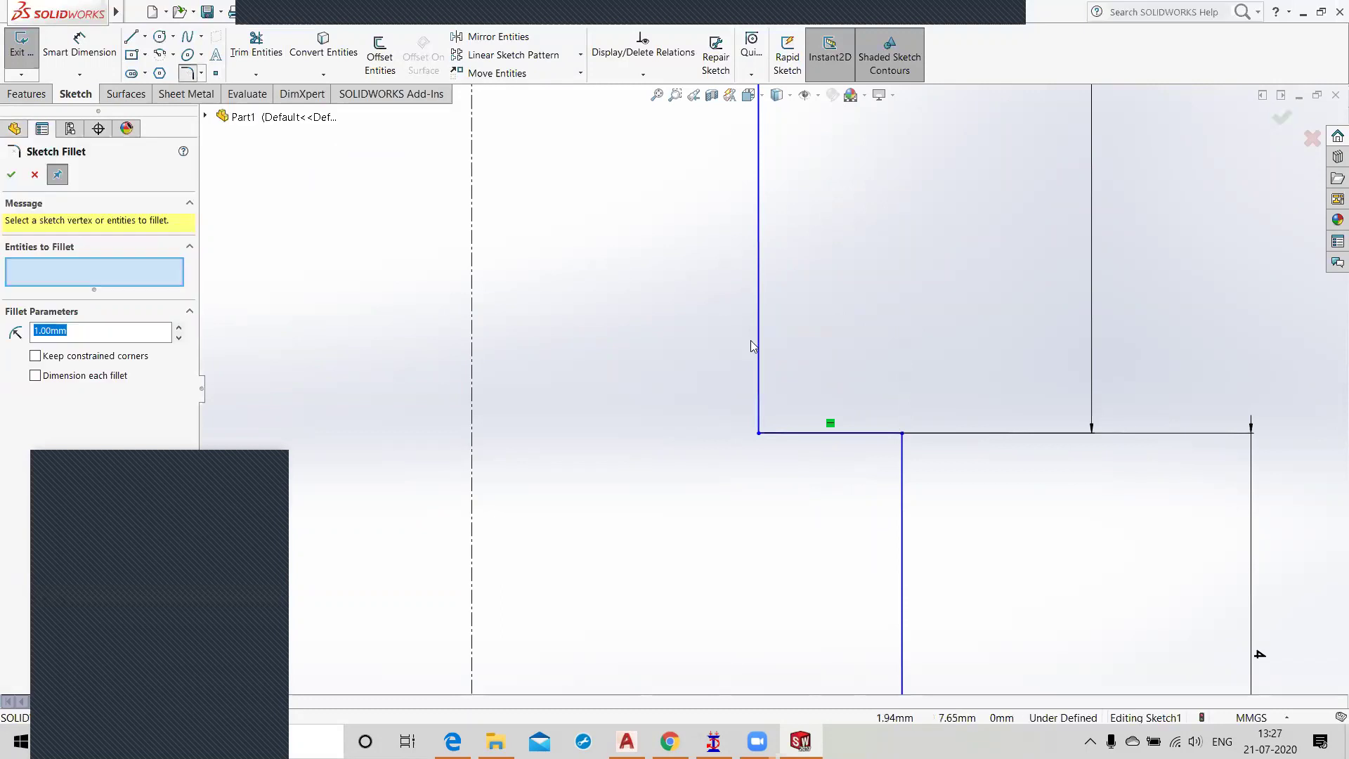
{"action": "left_click", "coordinate": [761, 370]}
{"action": "left_click", "coordinate": [794, 434]}
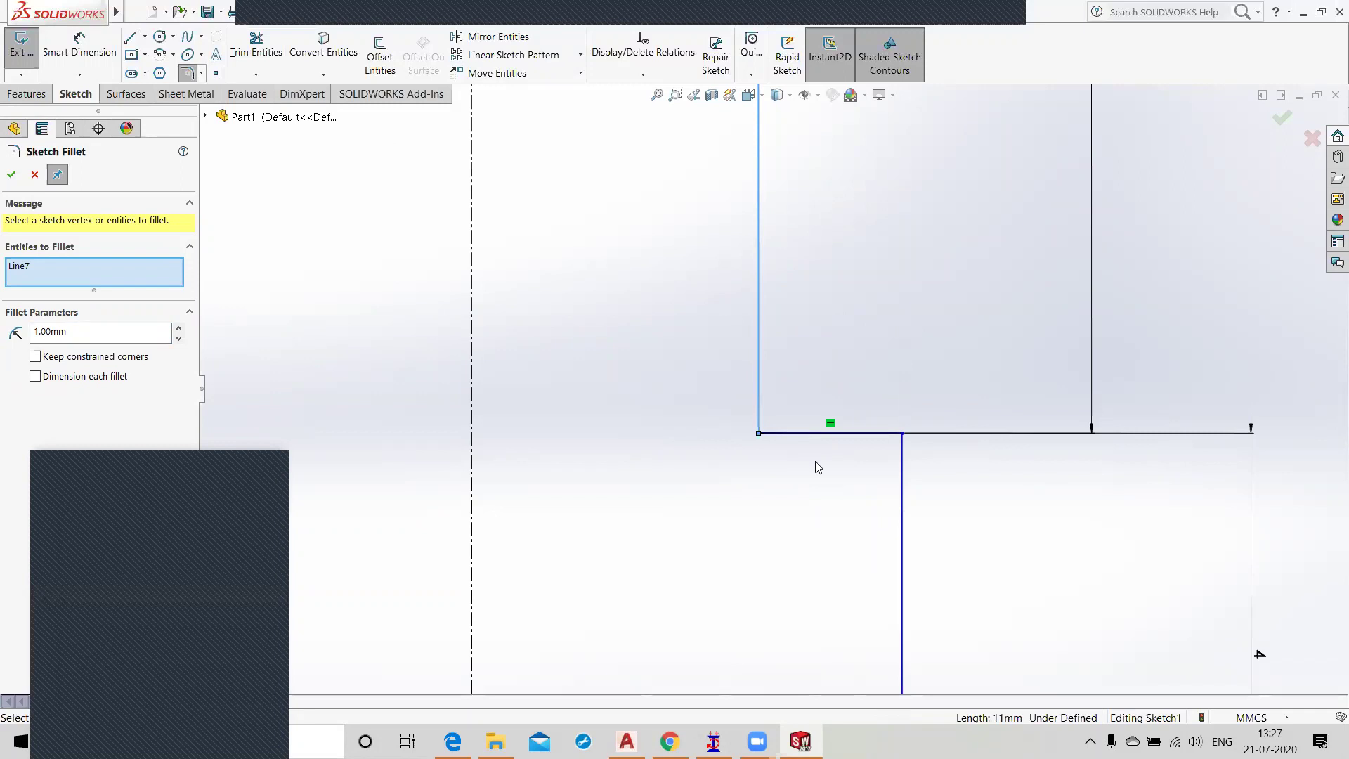
{"action": "key", "text": "Escape"}
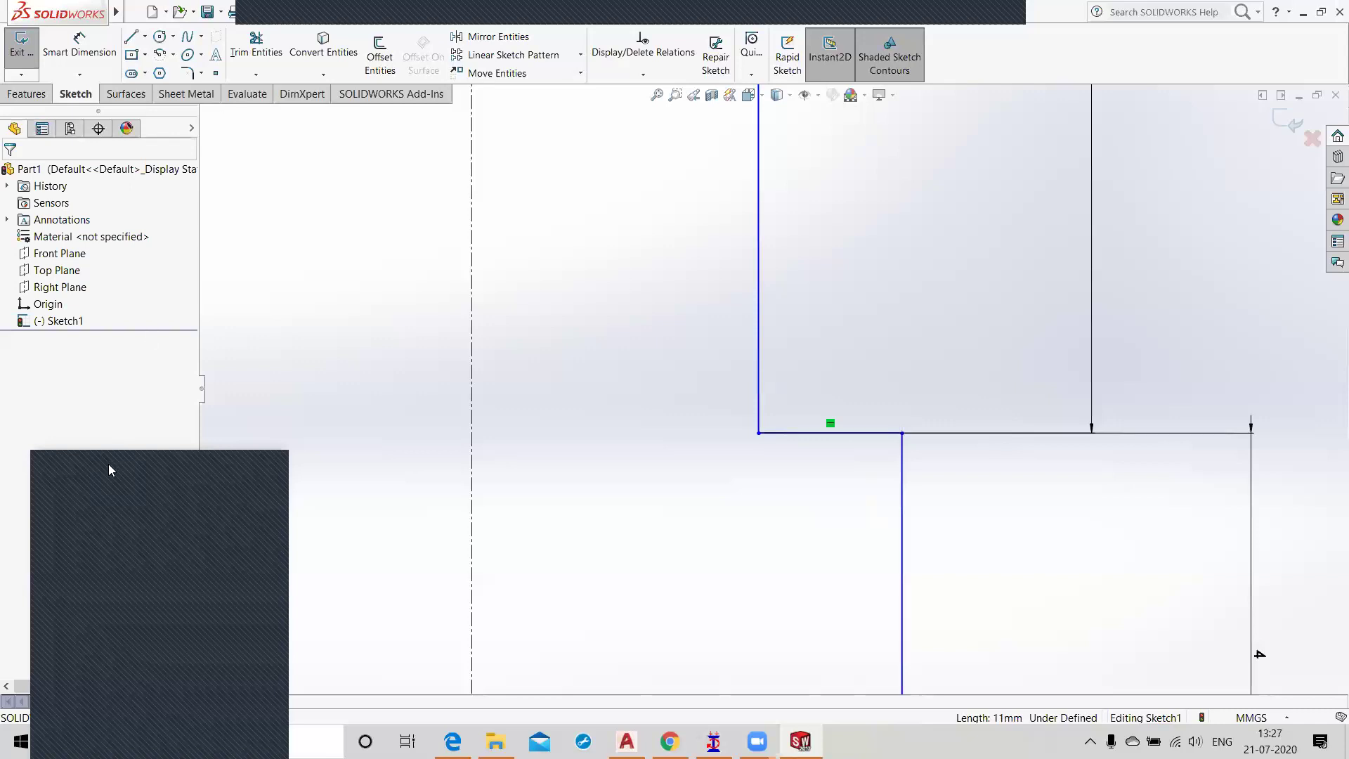
Step: Fillet the corner between the neck's vertical line and the lower step line with a 0.99 mm radius
{"action": "left_click", "coordinate": [188, 73]}
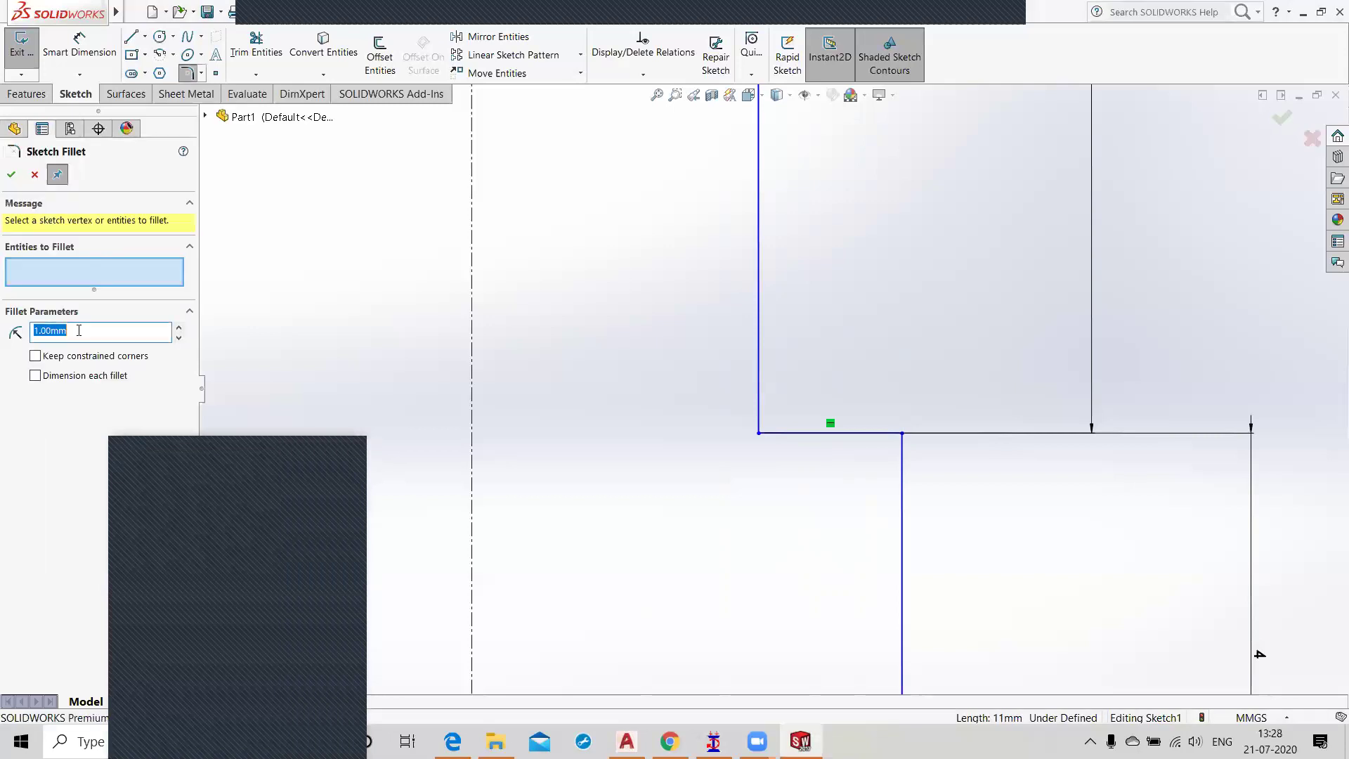
{"action": "type", "text": "0.9"}
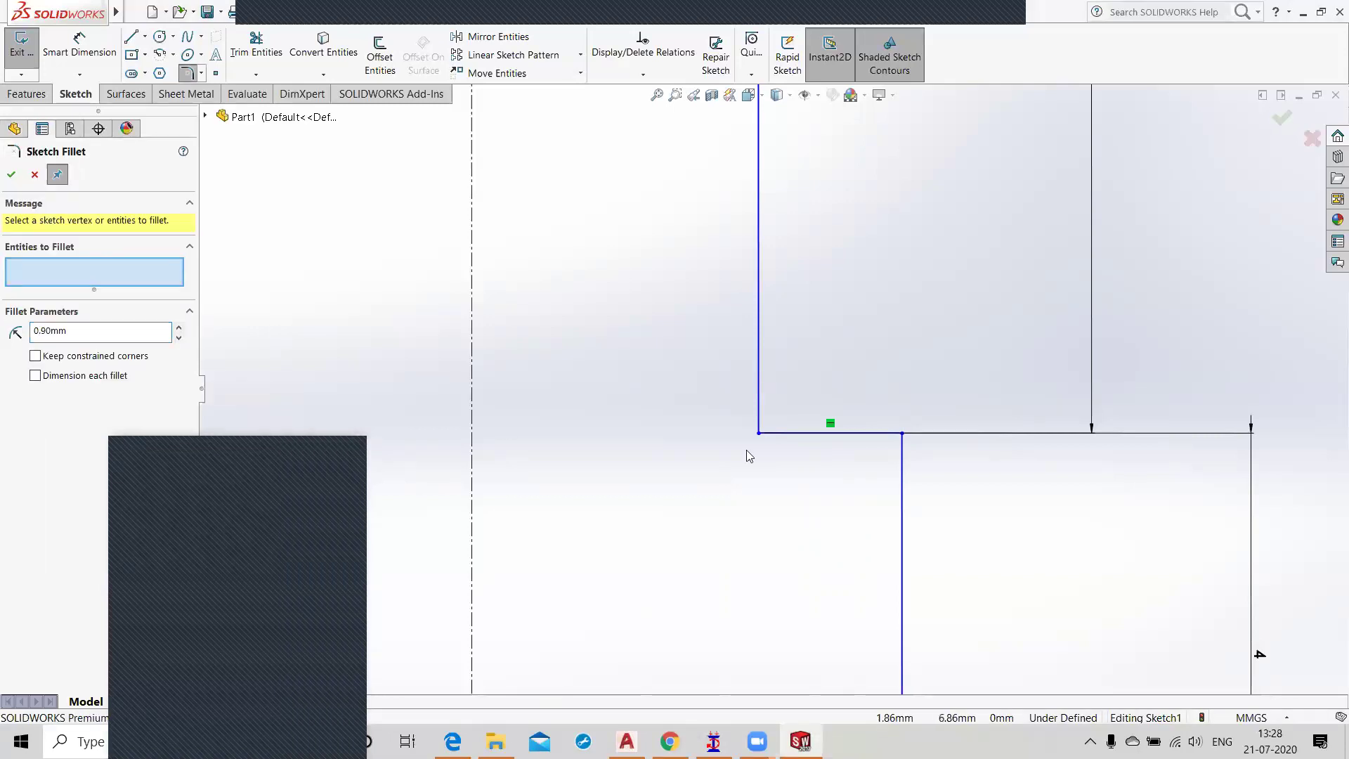
{"action": "left_click", "coordinate": [792, 431]}
{"action": "left_click", "coordinate": [714, 376]}
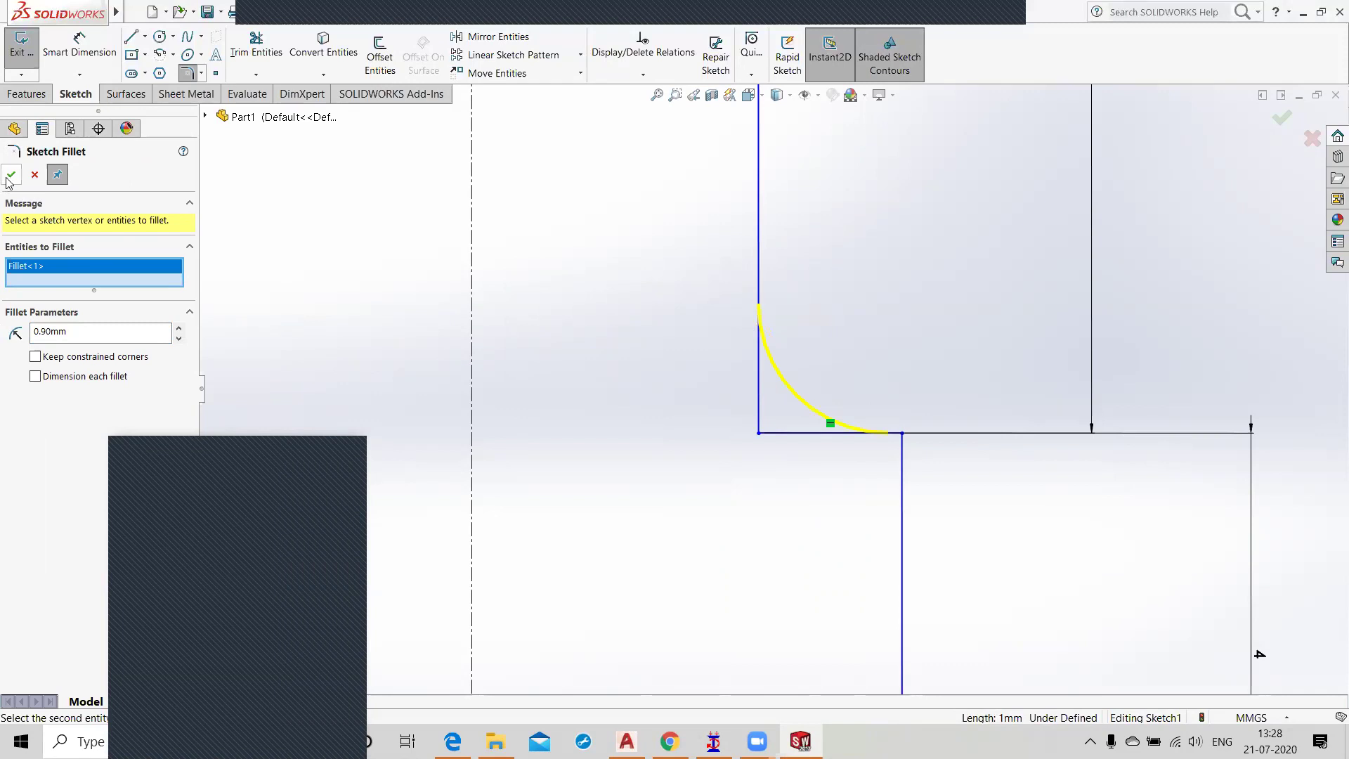
{"action": "left_click", "coordinate": [67, 332]}
{"action": "left_click_drag", "start_coordinate": [68, 333], "coordinate": [16, 330]}
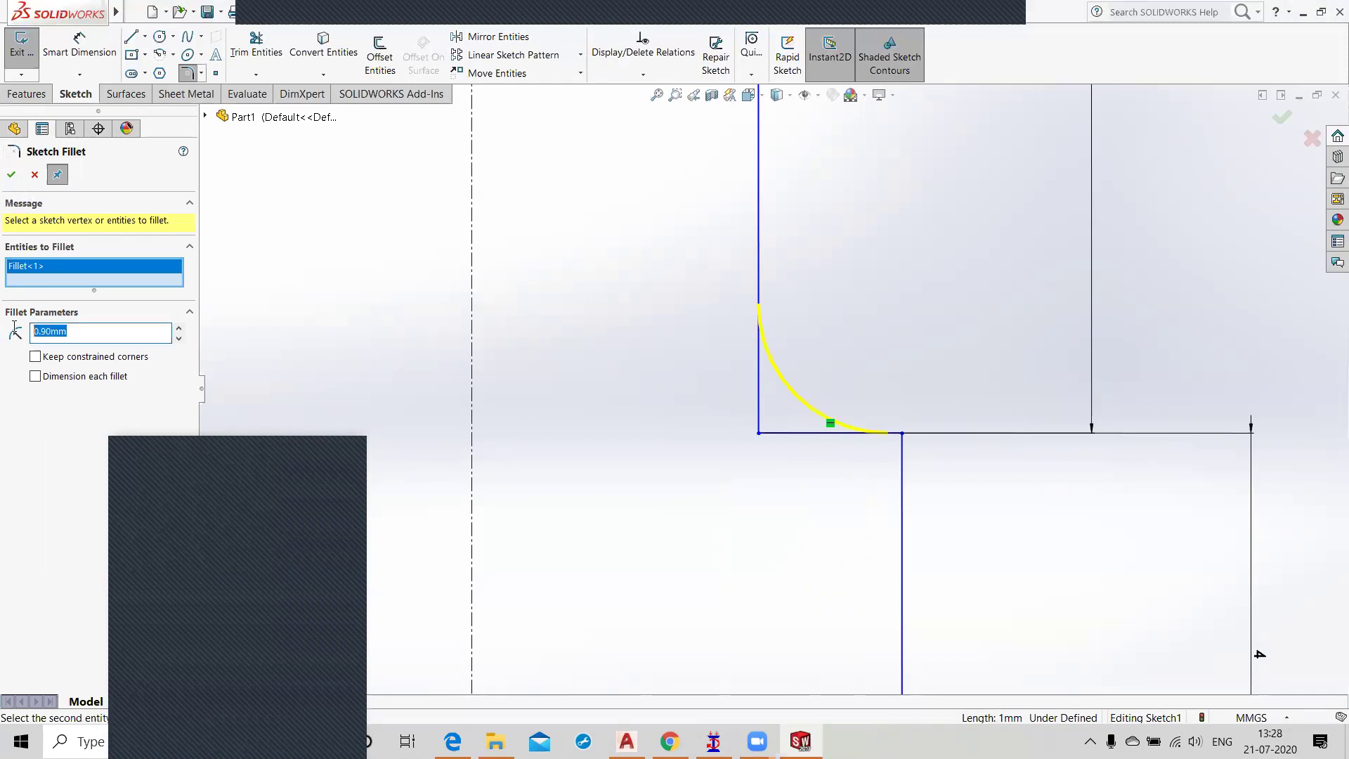
{"action": "type", "text": "0.9"}
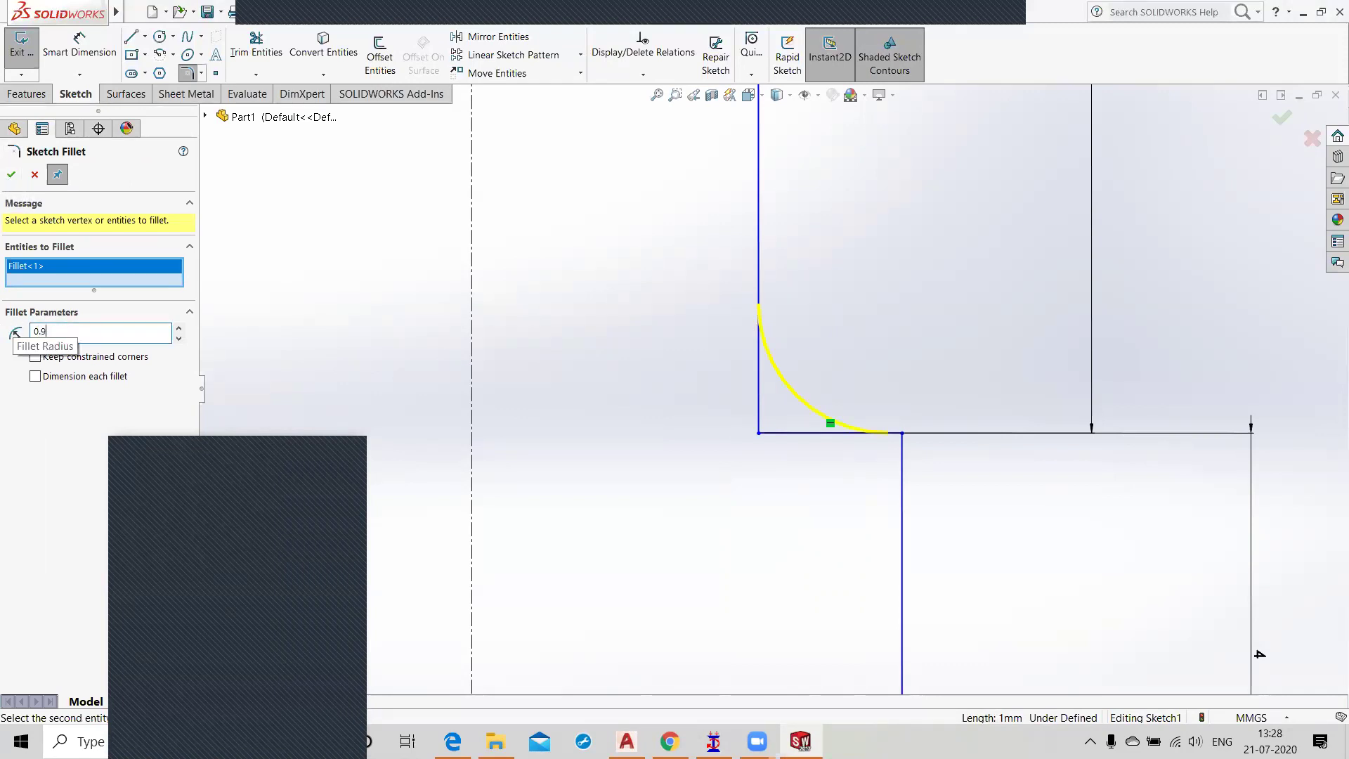
{"action": "type", "text": "9"}
{"action": "key", "text": "Return"}
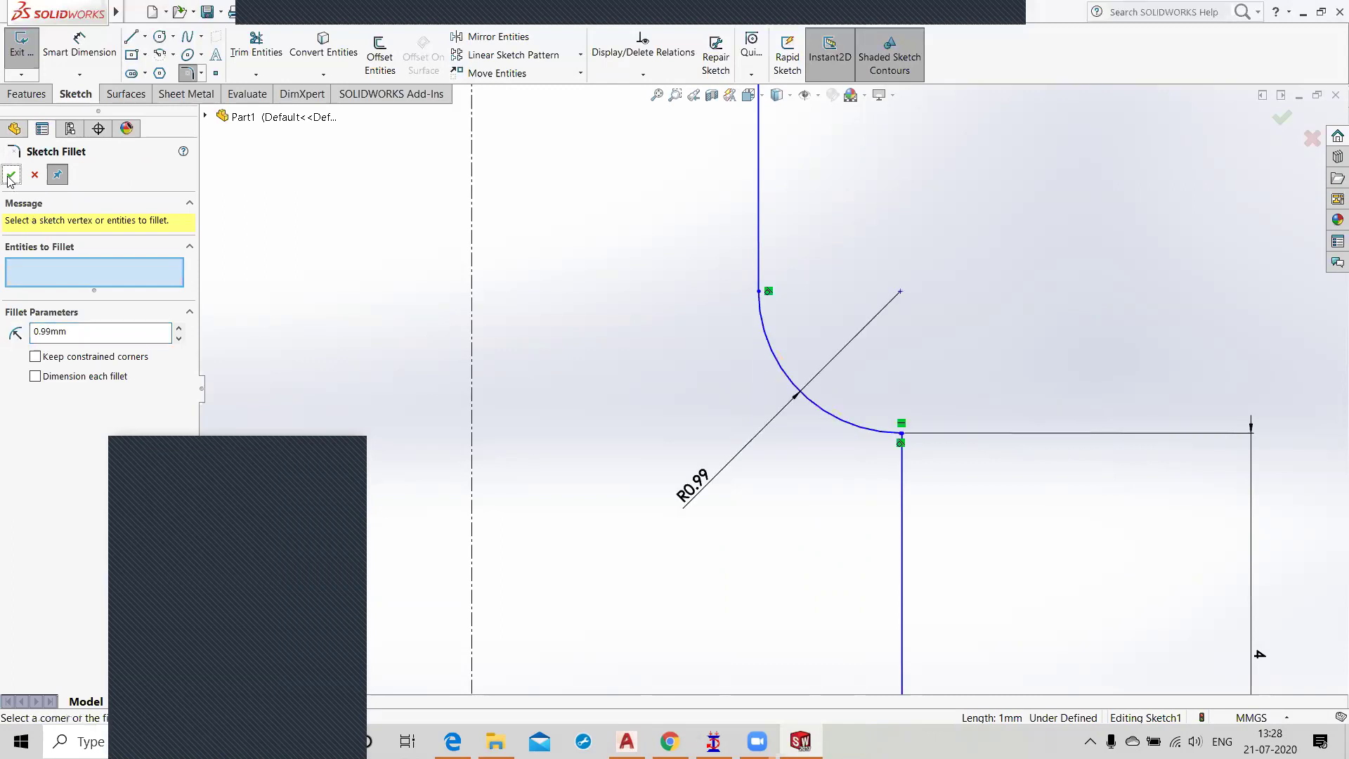
{"action": "scroll", "coordinate": [545, 386], "scroll_direction": "up", "scroll_amount": 5}
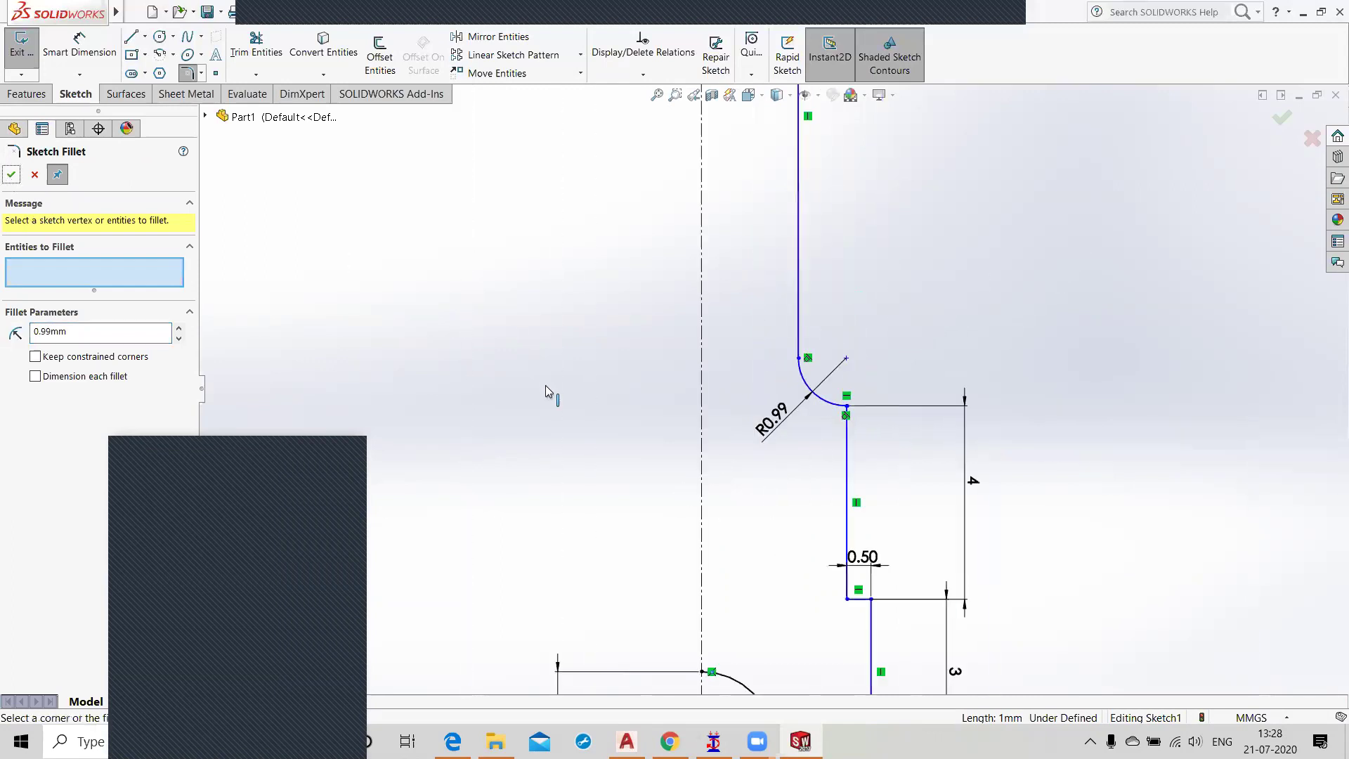
Step: Fillet the corner between the neck's vertical line and the upper step line with a 0.99 mm radius, accepting removal of the corner's relations
{"action": "scroll", "coordinate": [679, 362], "scroll_direction": "up", "scroll_amount": 3}
{"action": "scroll", "coordinate": [785, 215], "scroll_direction": "down", "scroll_amount": 3}
{"action": "scroll", "coordinate": [780, 323], "scroll_direction": "down", "scroll_amount": 2}
{"action": "scroll", "coordinate": [780, 327], "scroll_direction": "down", "scroll_amount": 2}
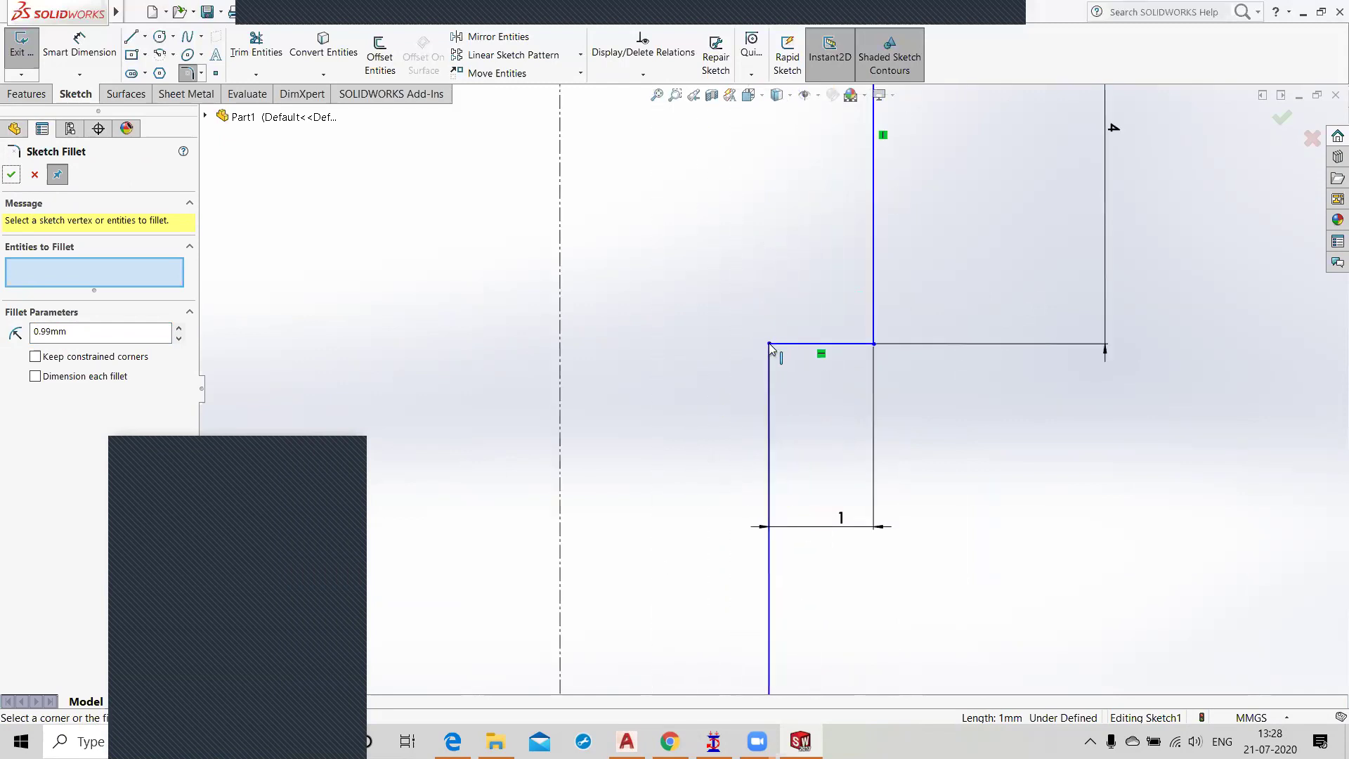
{"action": "left_click", "coordinate": [800, 344]}
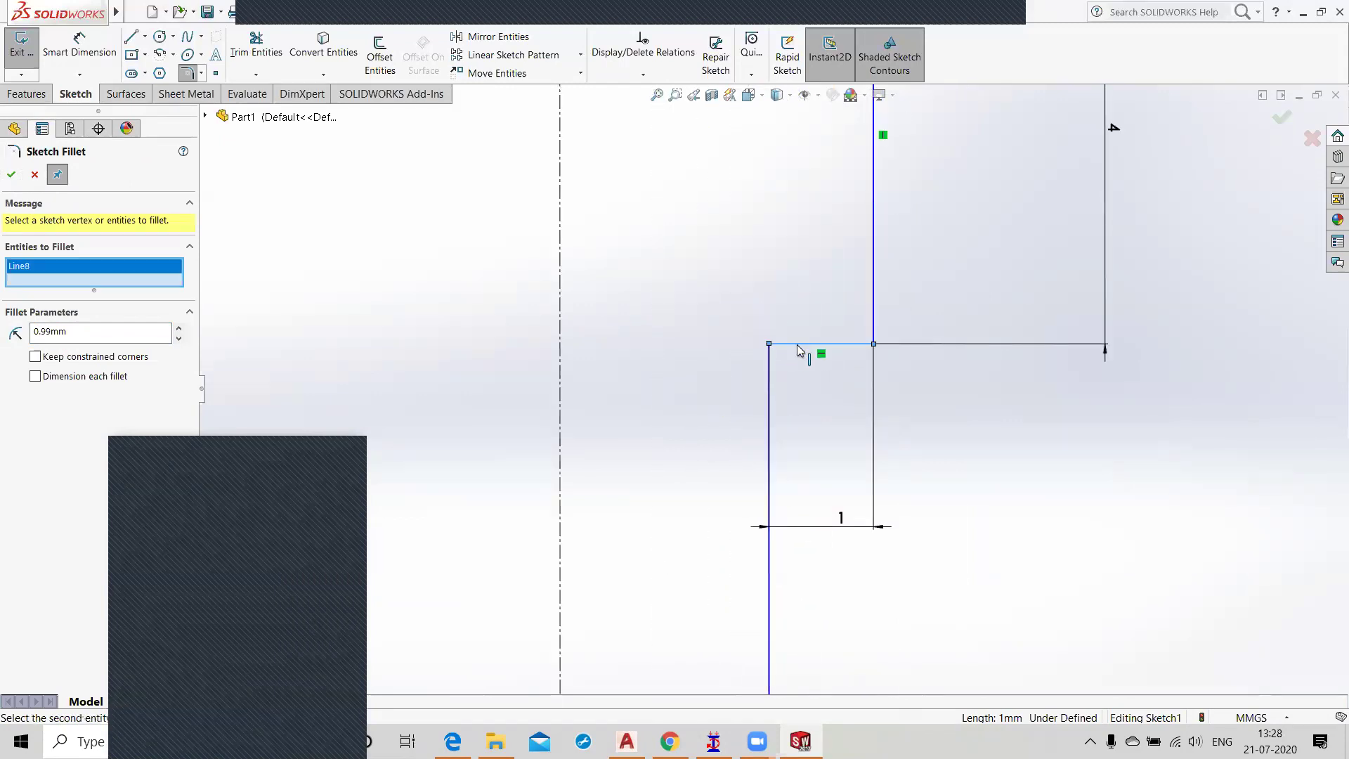
{"action": "left_click", "coordinate": [769, 395]}
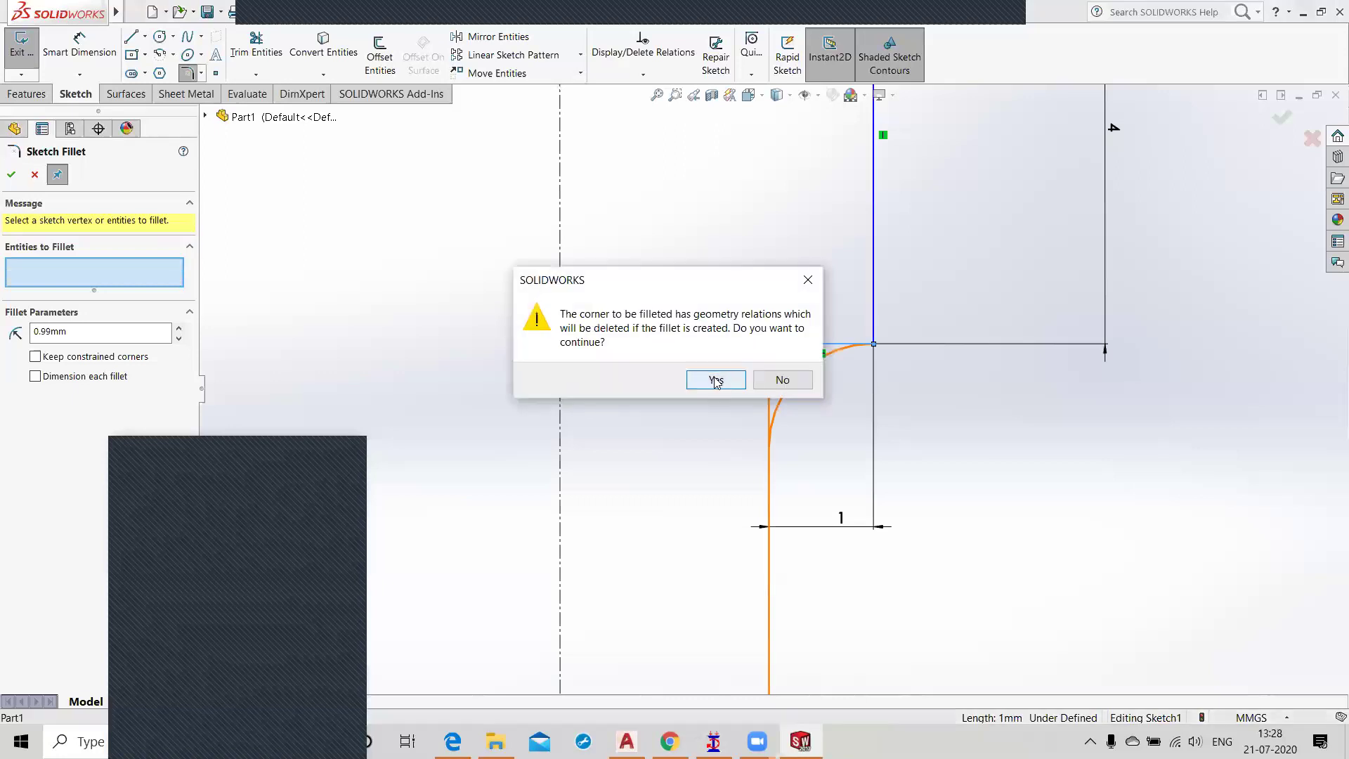
{"action": "left_click", "coordinate": [714, 380]}
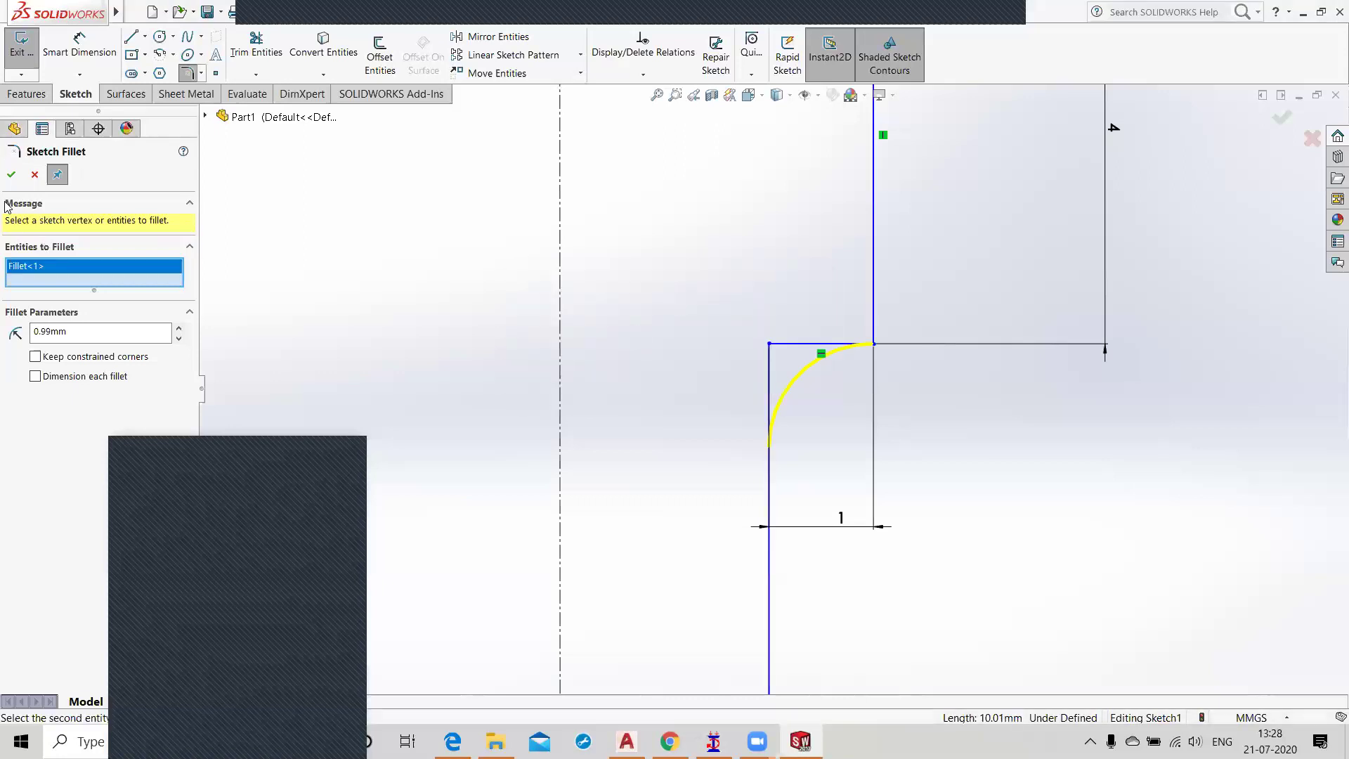
{"action": "left_click", "coordinate": [11, 176]}
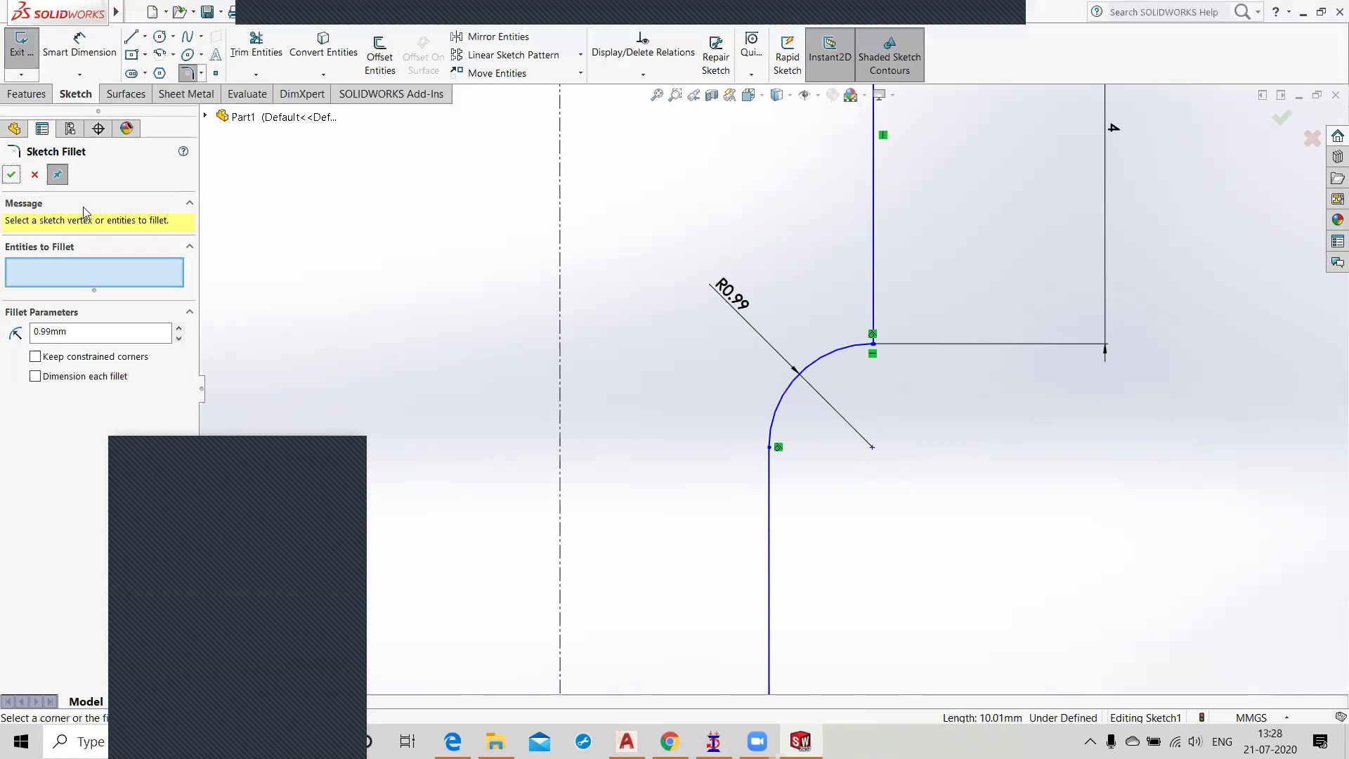
Step: Finish filleting the neck corners and exit the half-profile sketch
{"action": "scroll", "coordinate": [616, 282], "scroll_direction": "down", "scroll_amount": 2}
{"action": "scroll", "coordinate": [656, 356], "scroll_direction": "up", "scroll_amount": 8}
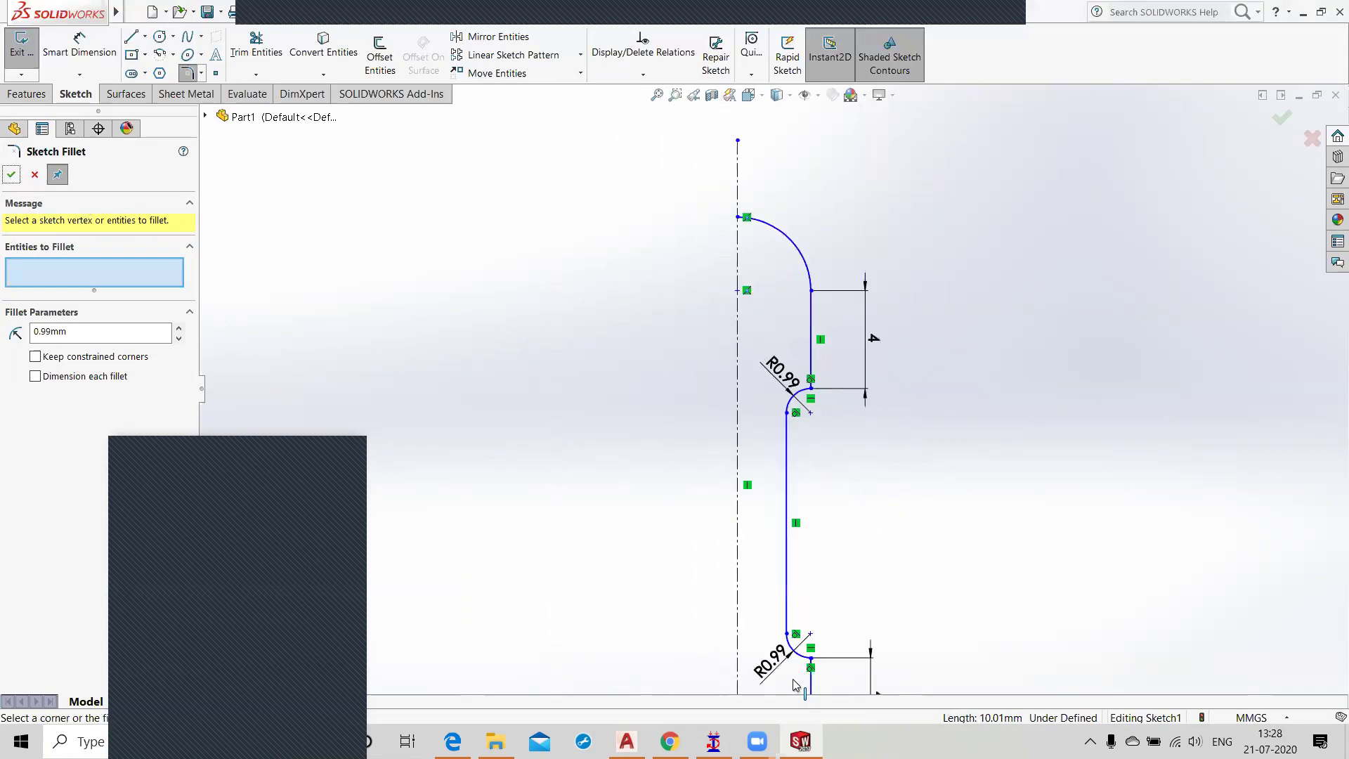
{"action": "scroll", "coordinate": [796, 685], "scroll_direction": "down", "scroll_amount": 1}
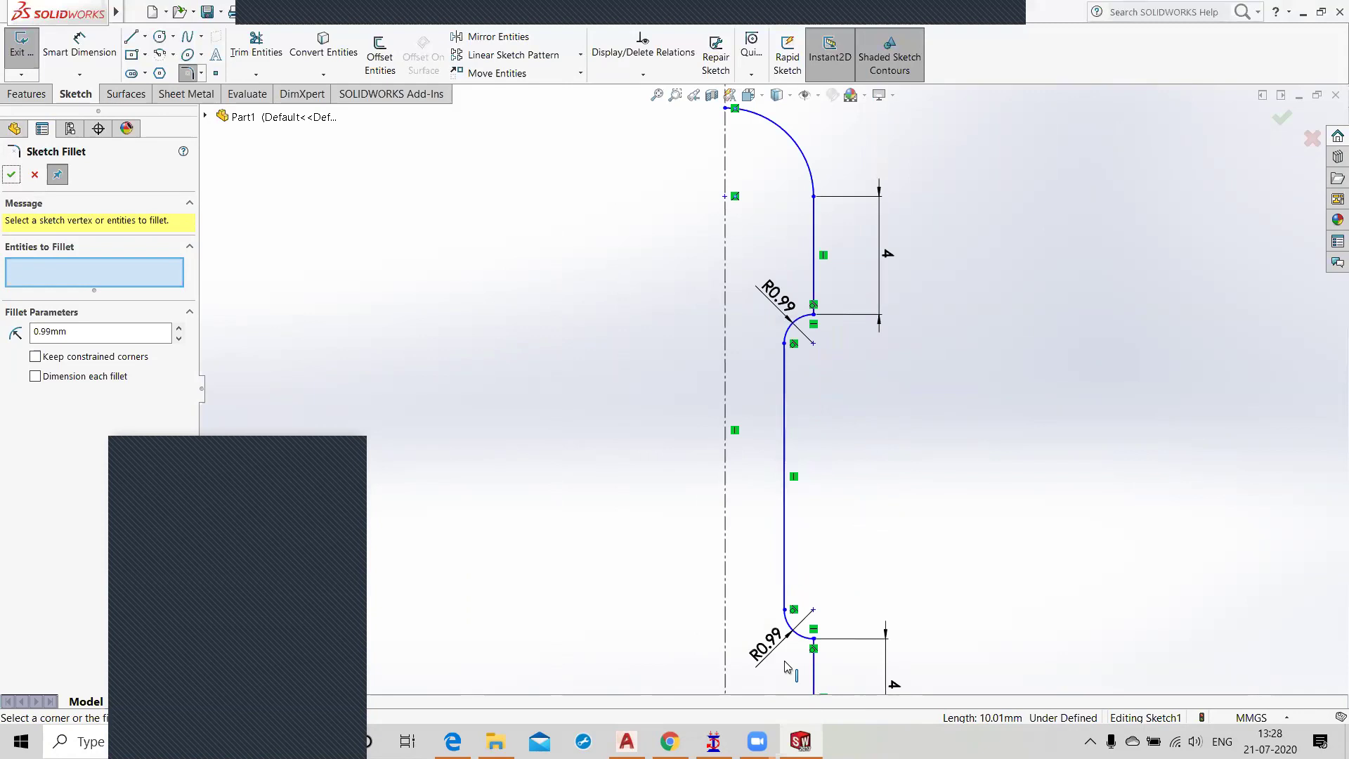
{"action": "left_click", "coordinate": [1280, 121]}
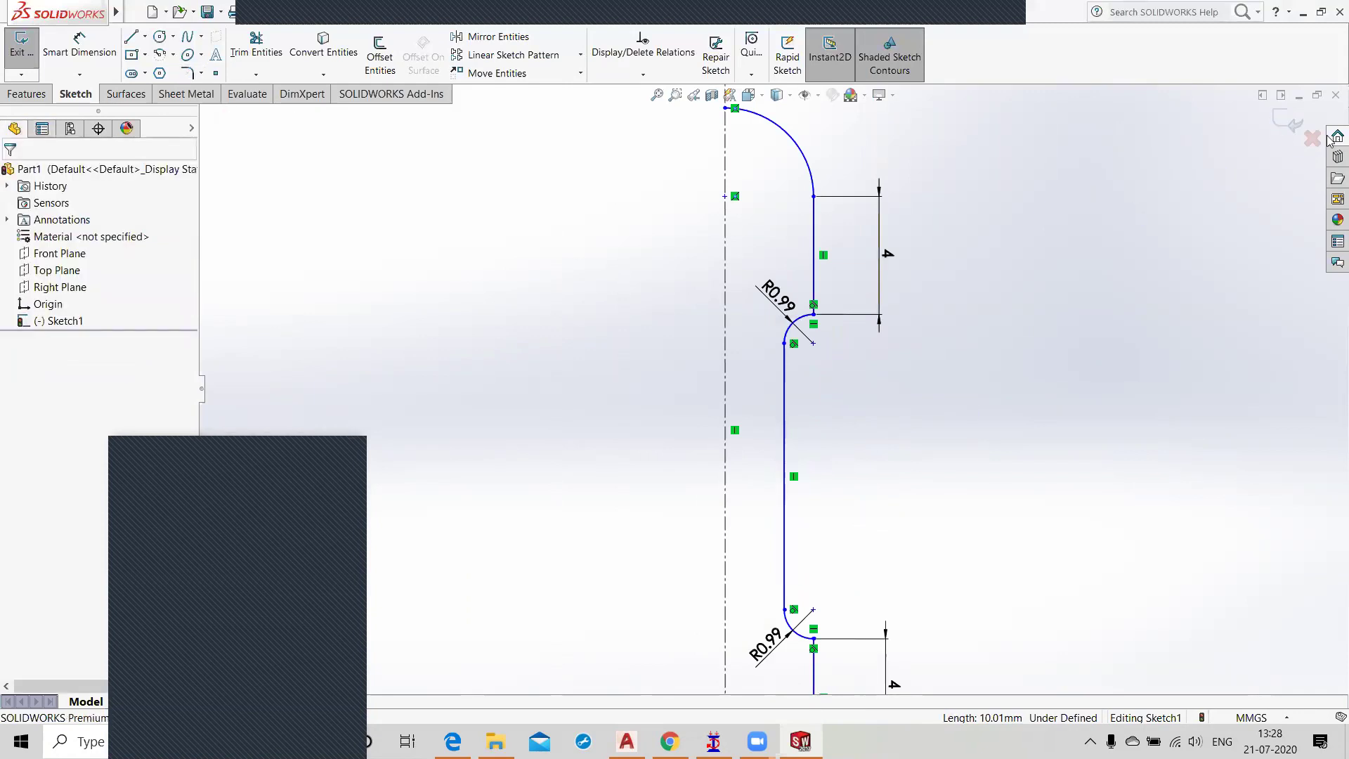
{"action": "left_click", "coordinate": [1292, 119]}
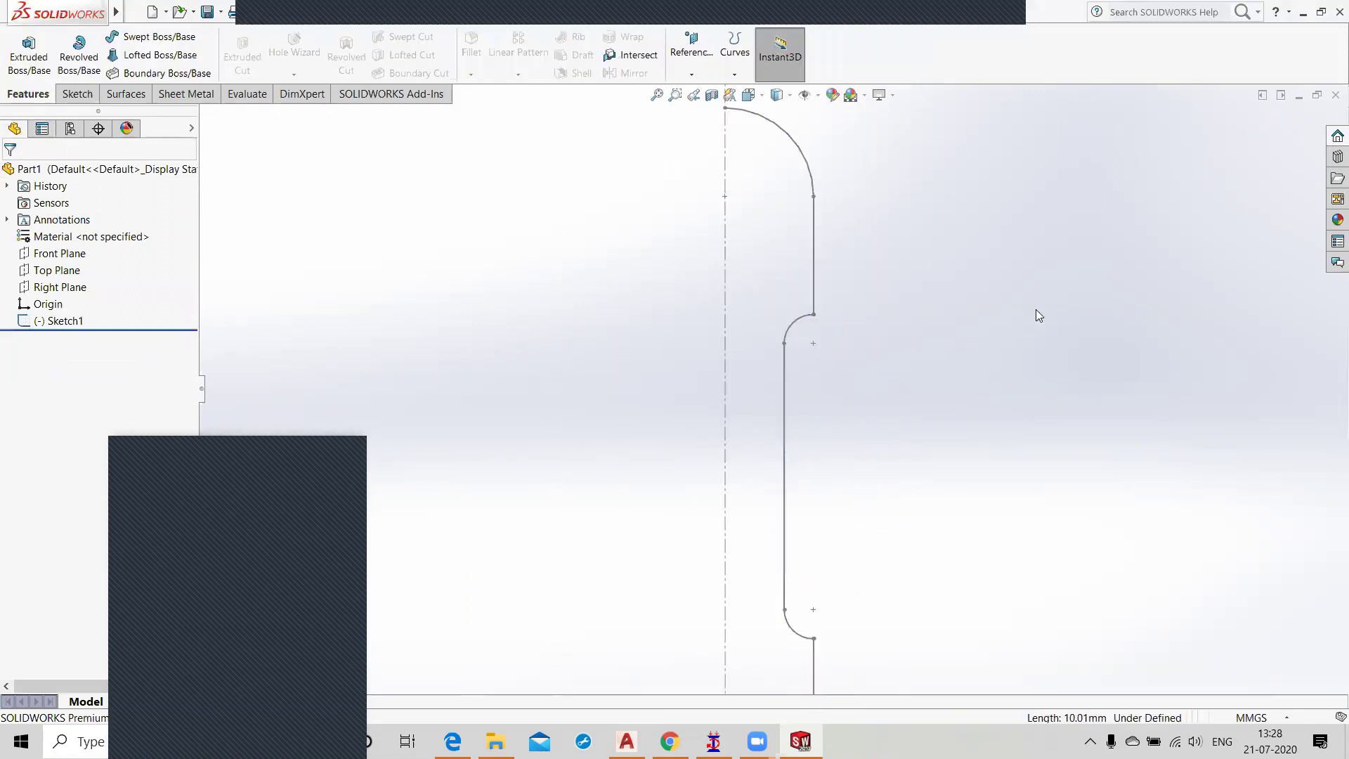
Step: Start a Revolve from the half-profile, have the open sketch closed automatically, and leave the feature uncreated
{"action": "key", "text": "f"}
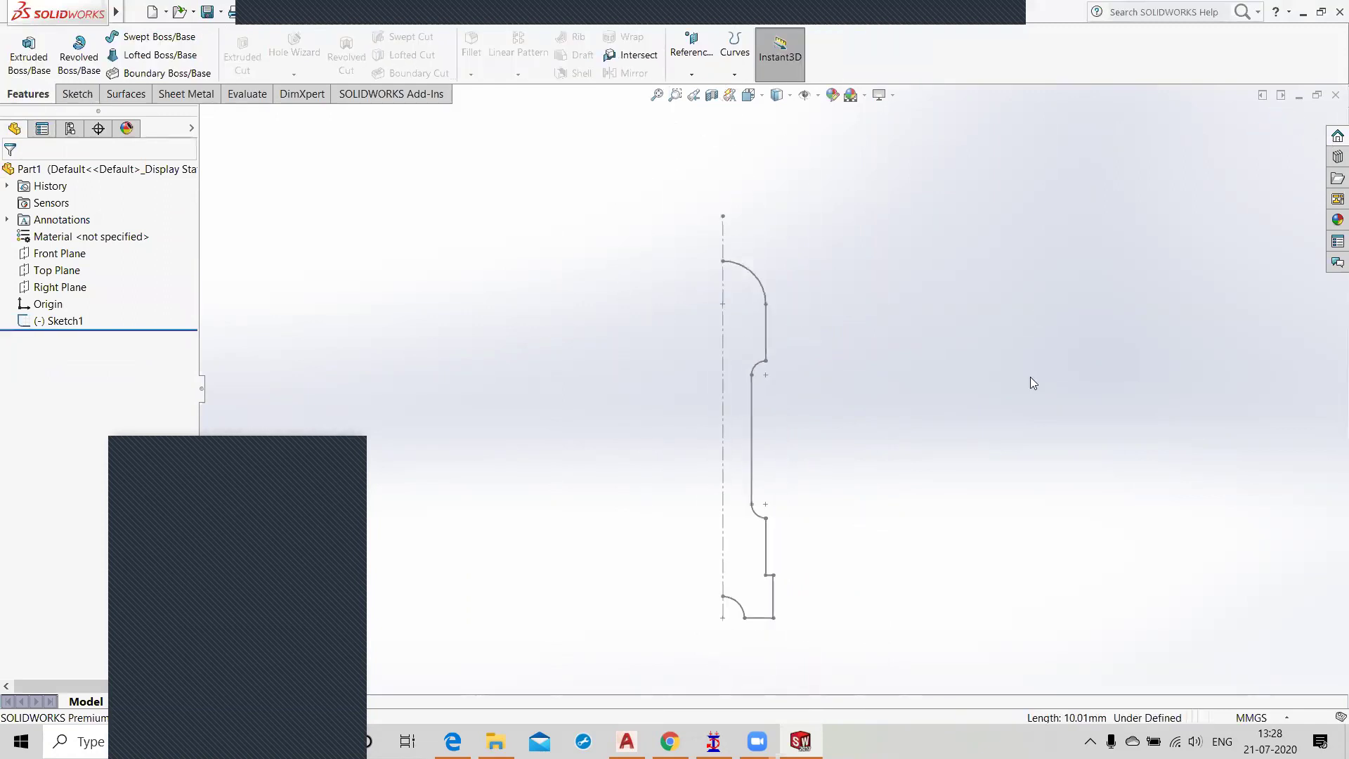
{"action": "left_click", "coordinate": [78, 58]}
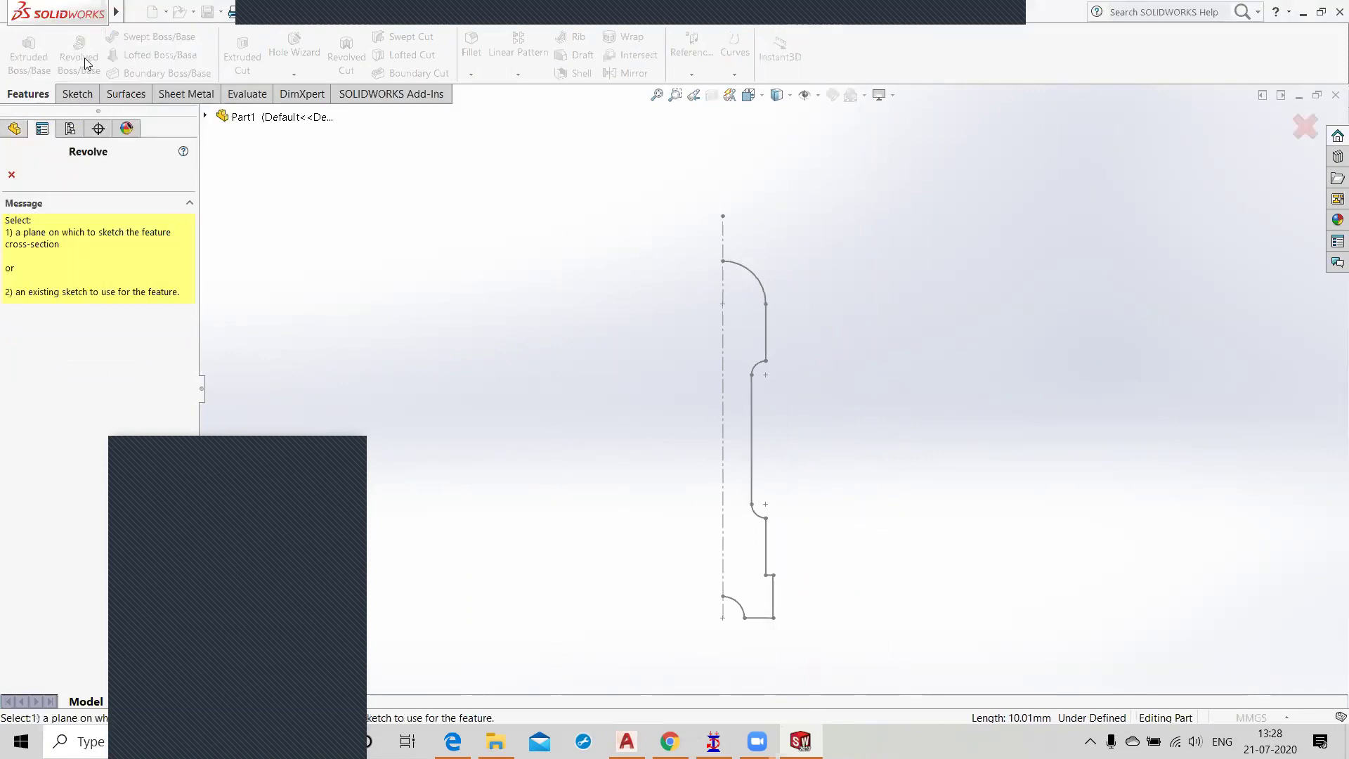
{"action": "left_click", "coordinate": [754, 275]}
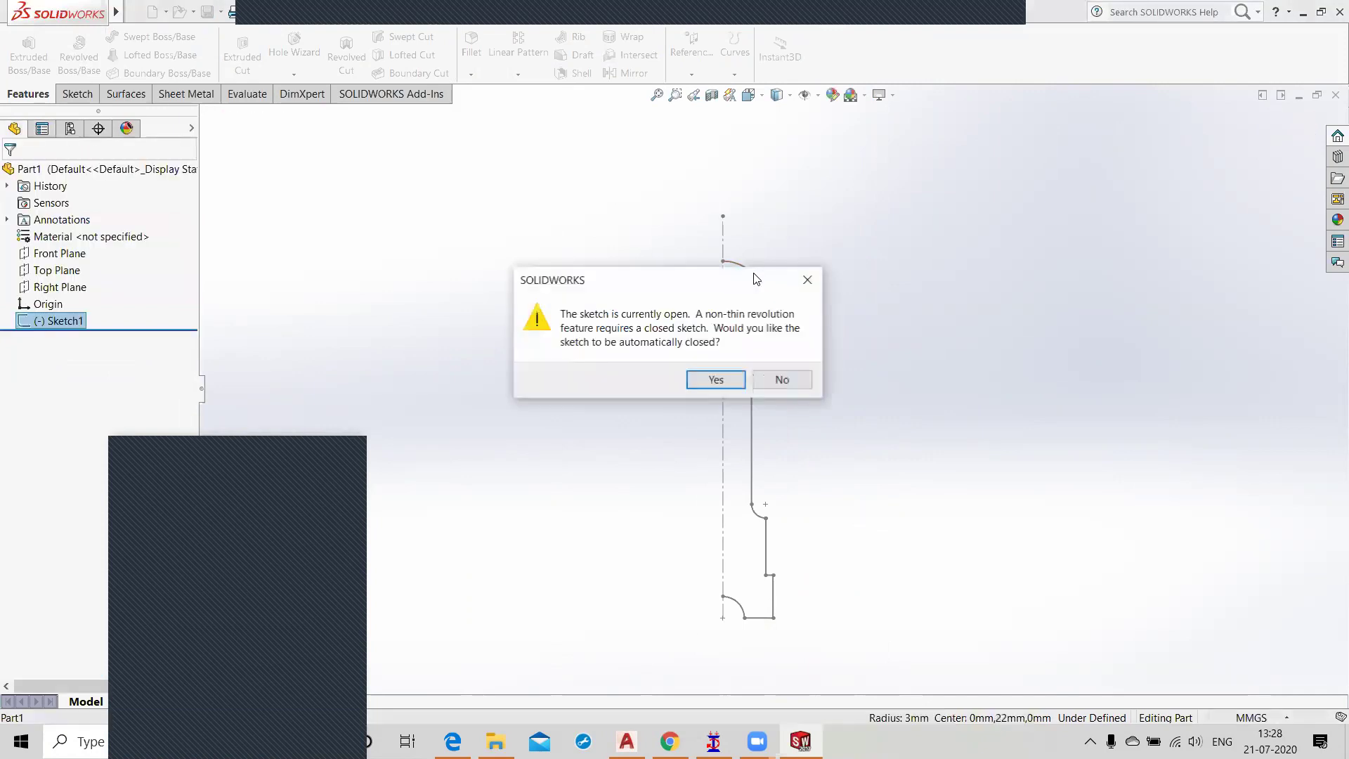
{"action": "left_click", "coordinate": [715, 379]}
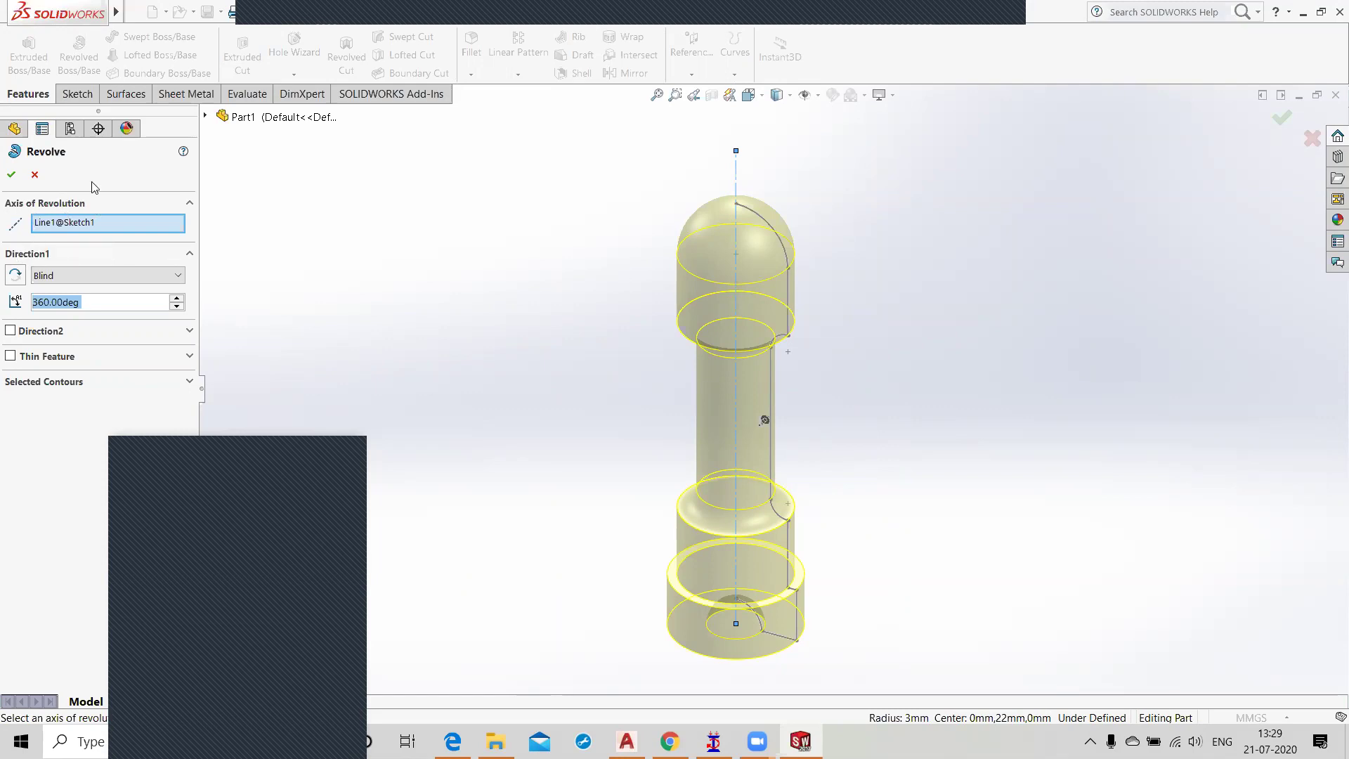
{"action": "left_click", "coordinate": [35, 174]}
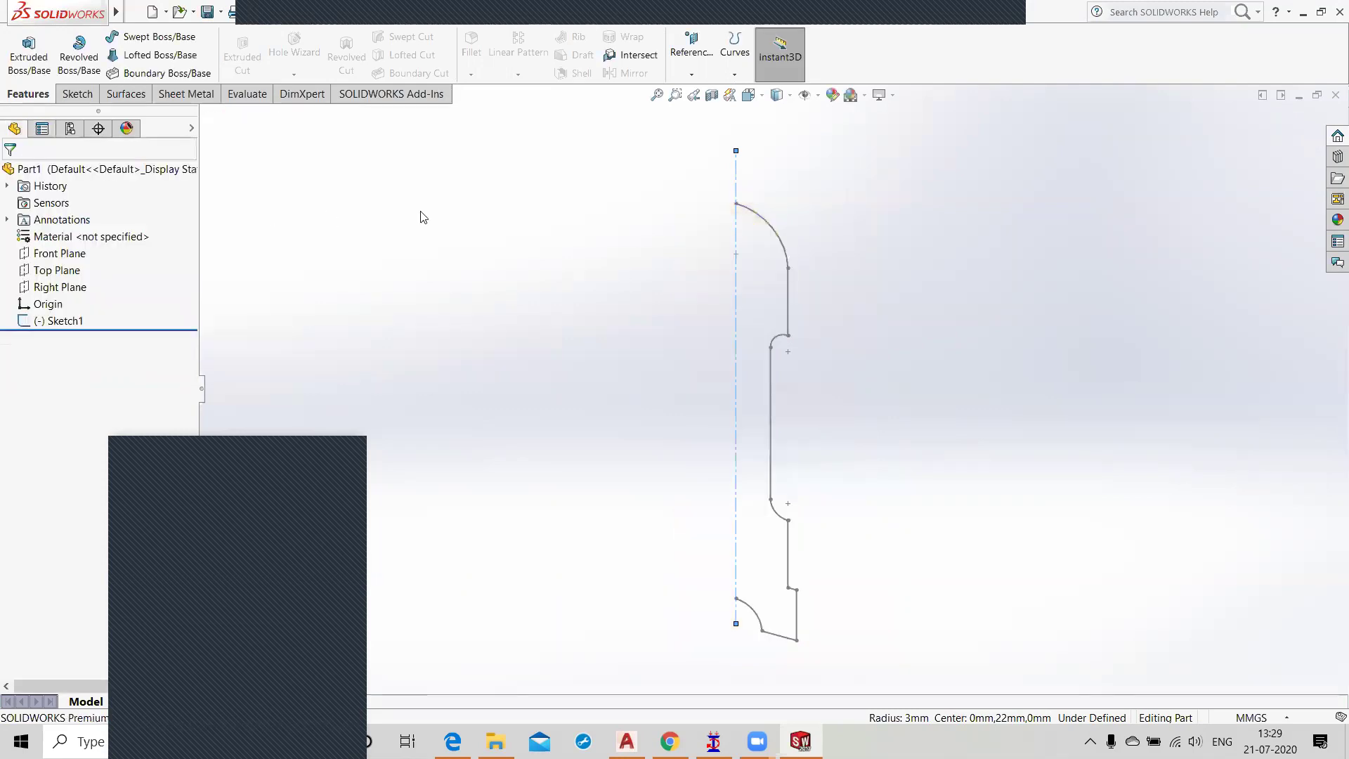
Step: Revolve the closed half-profile sketch a full 360 degrees about its vertical centerline
{"action": "left_click", "coordinate": [79, 64]}
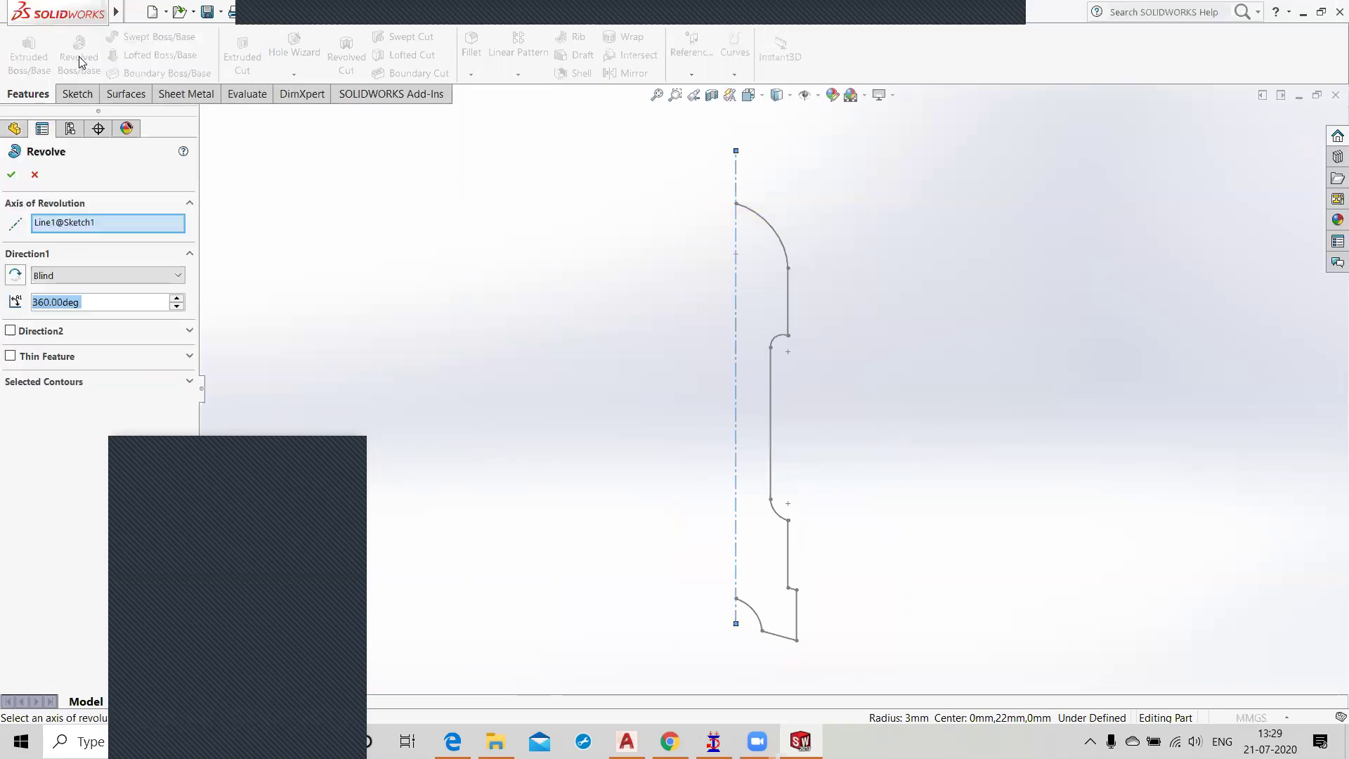
{"action": "left_click", "coordinate": [34, 175]}
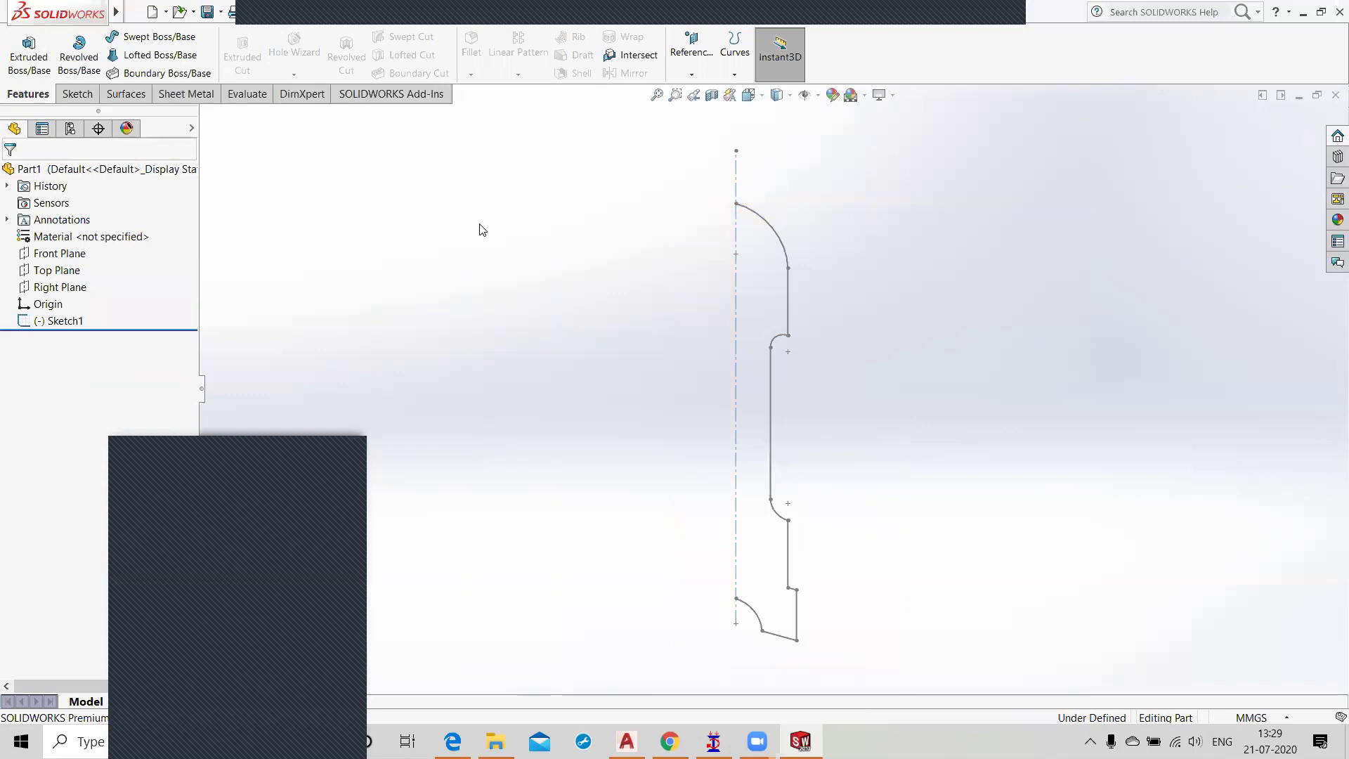
{"action": "left_click", "coordinate": [75, 70]}
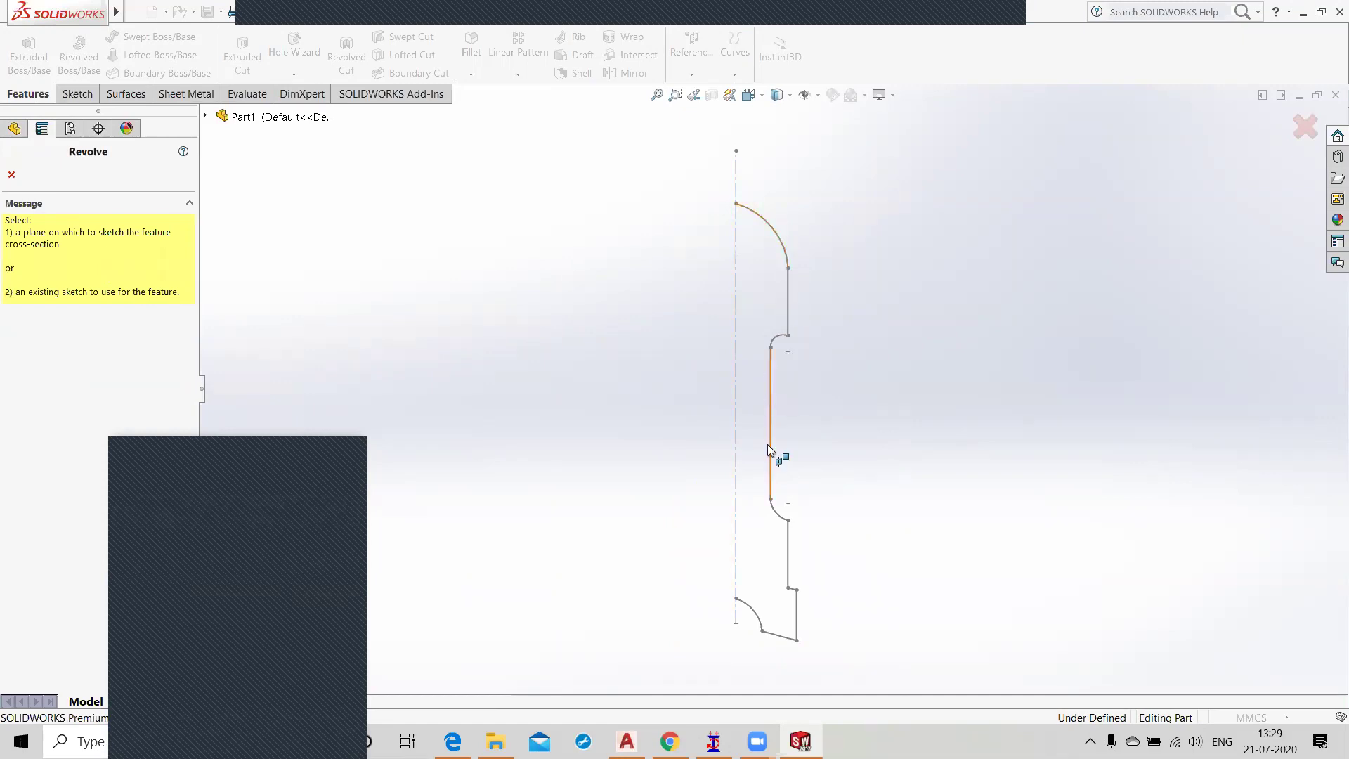
{"action": "left_click", "coordinate": [204, 115]}
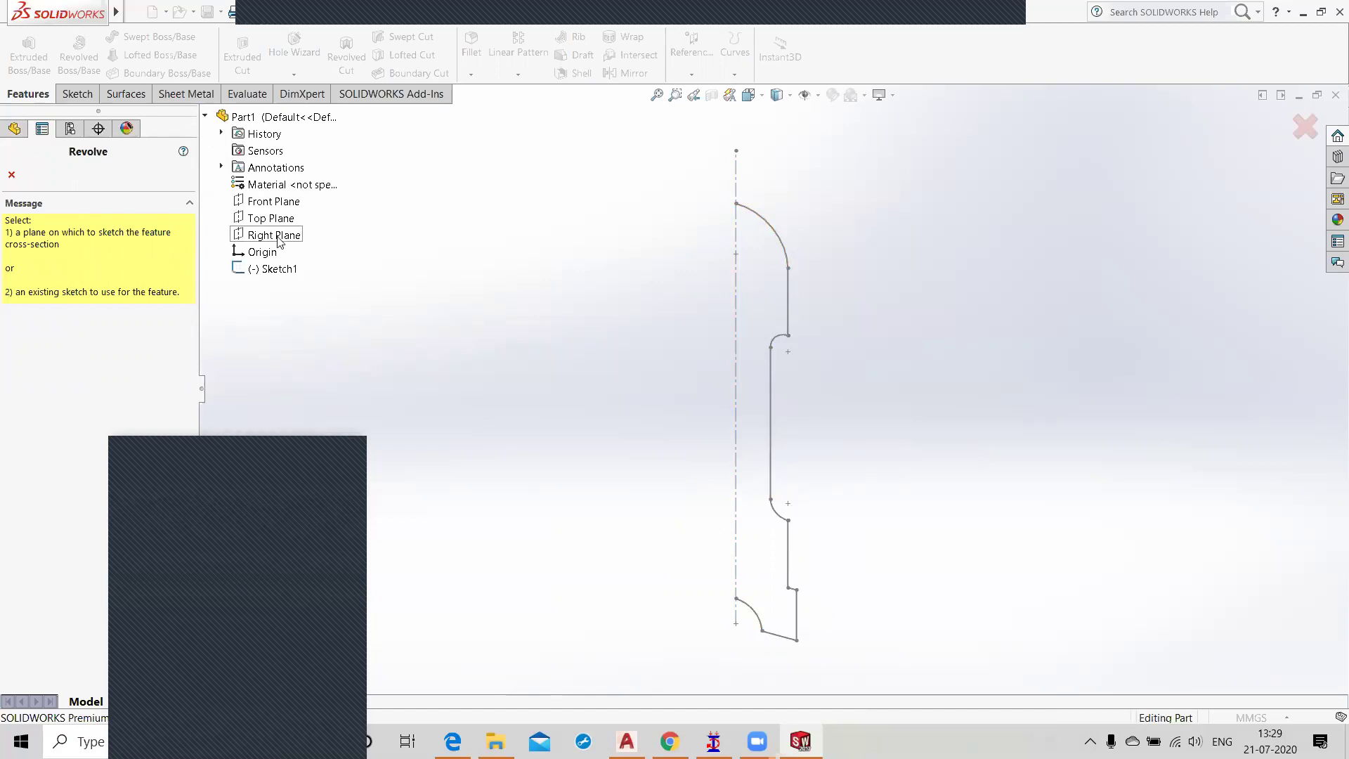
{"action": "left_click", "coordinate": [278, 272]}
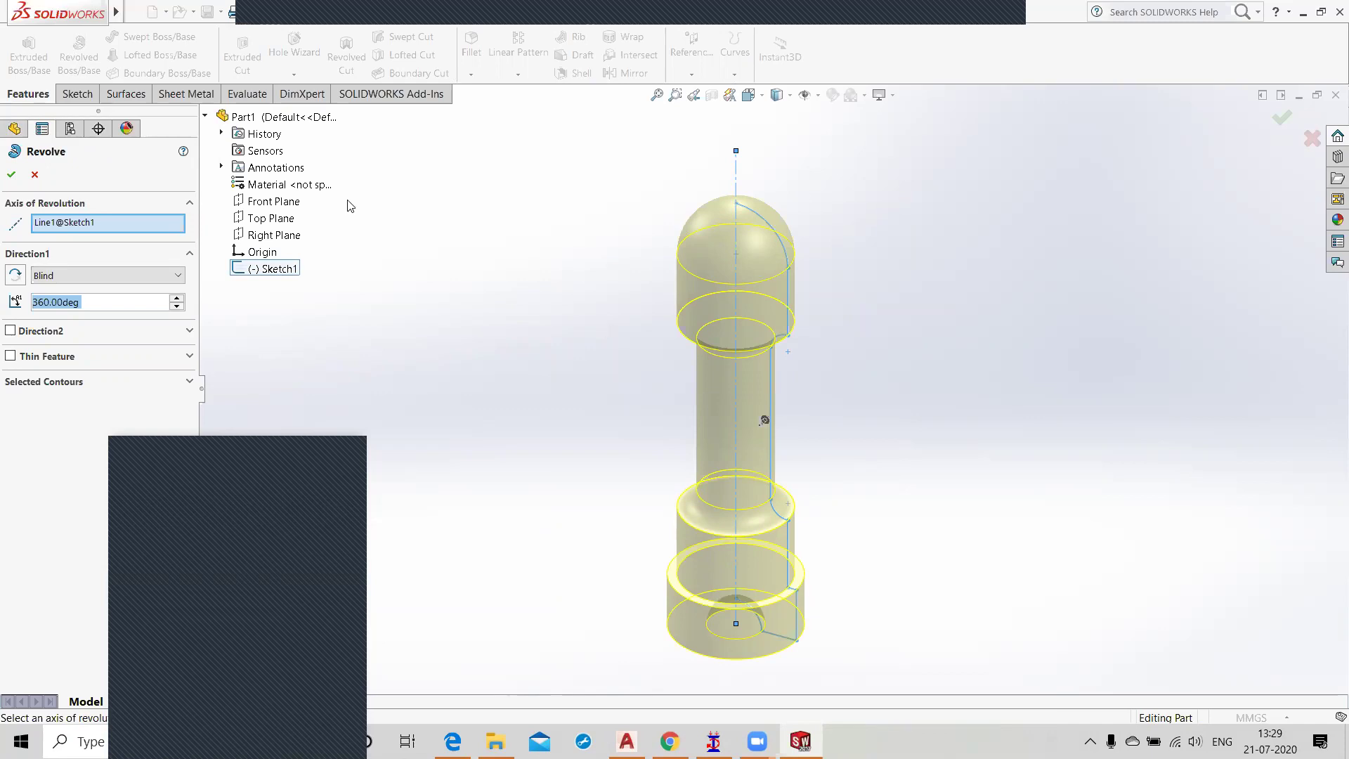
{"action": "left_click", "coordinate": [10, 177]}
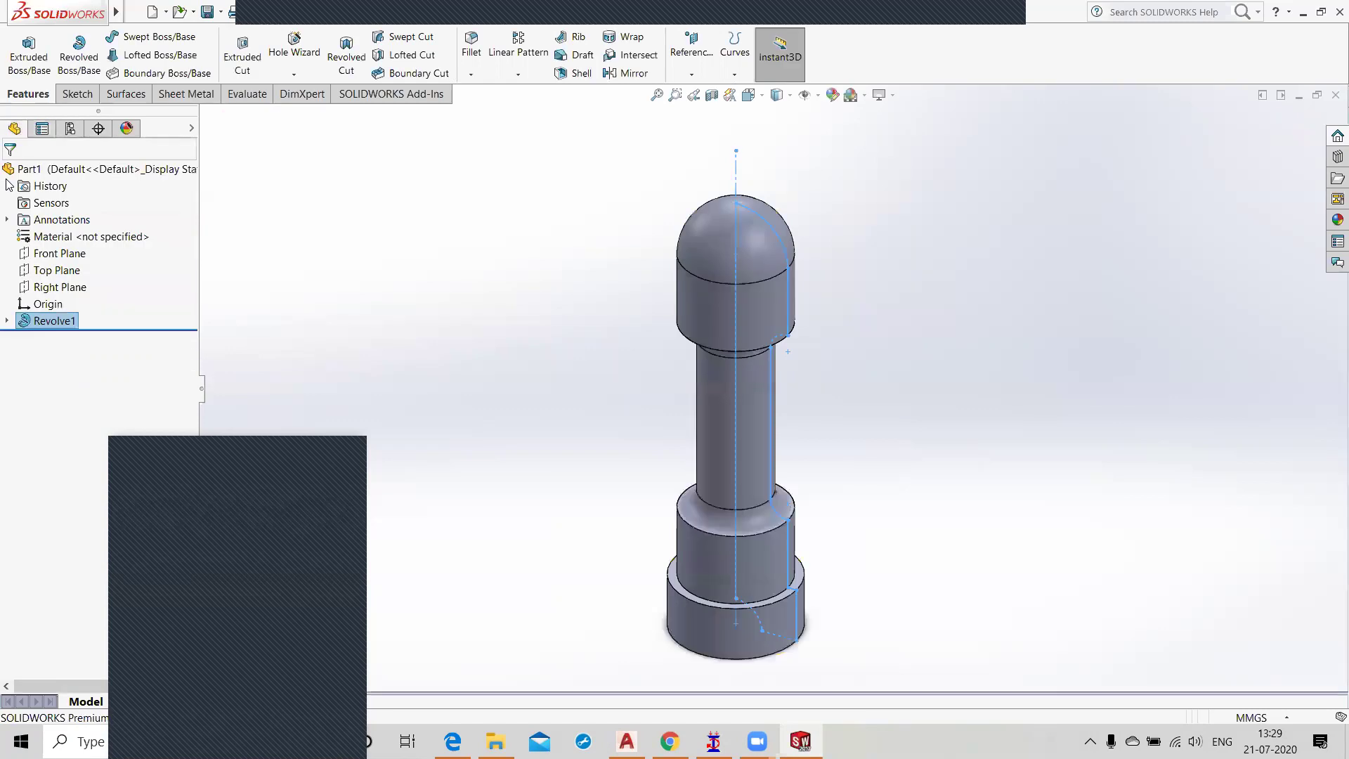
Step: Examine the revolved valve lifter from different angles and compare it with sheet 4 of the 3D Drawing PDF in Edge
{"action": "middle_click_drag", "start_coordinate": [590, 435], "coordinate": [719, 524]}
{"action": "scroll", "coordinate": [731, 502], "scroll_direction": "down", "scroll_amount": 2}
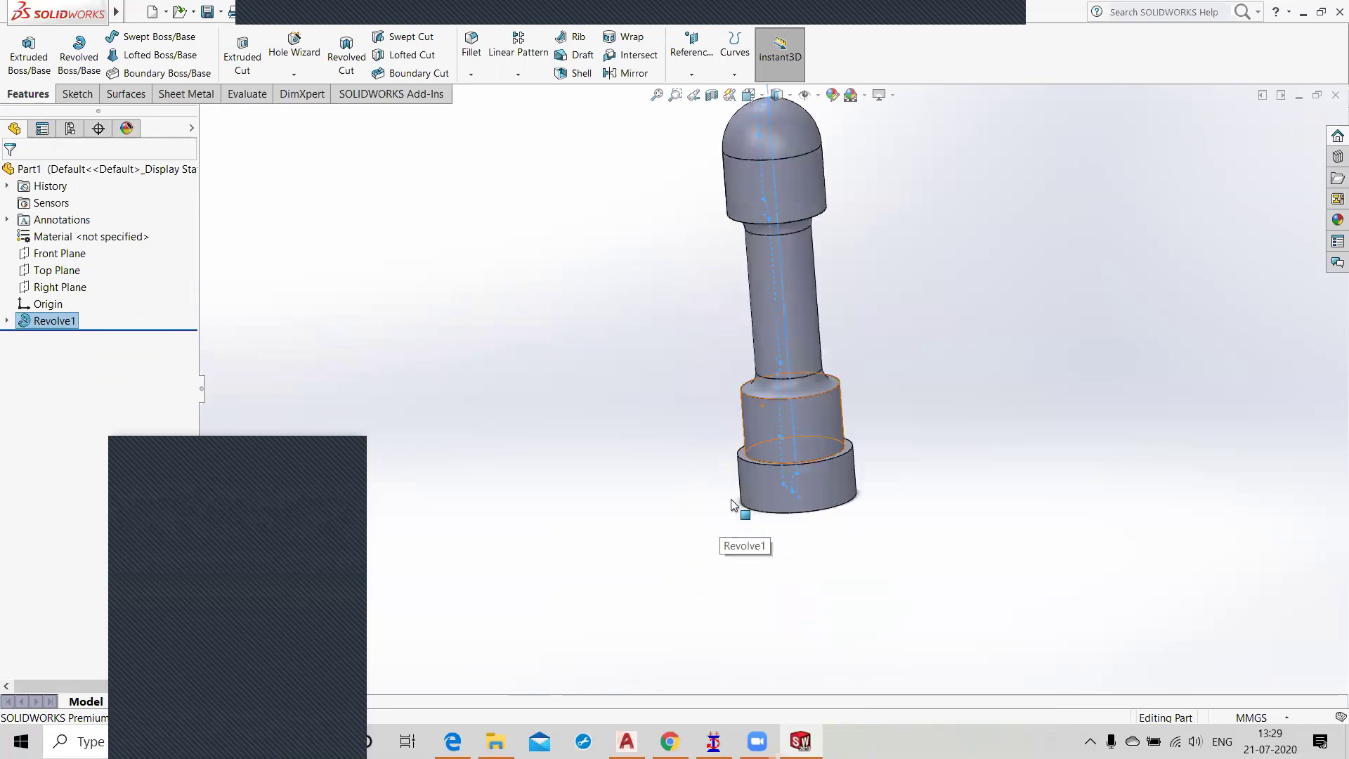
{"action": "scroll", "coordinate": [798, 388], "scroll_direction": "down", "scroll_amount": 4}
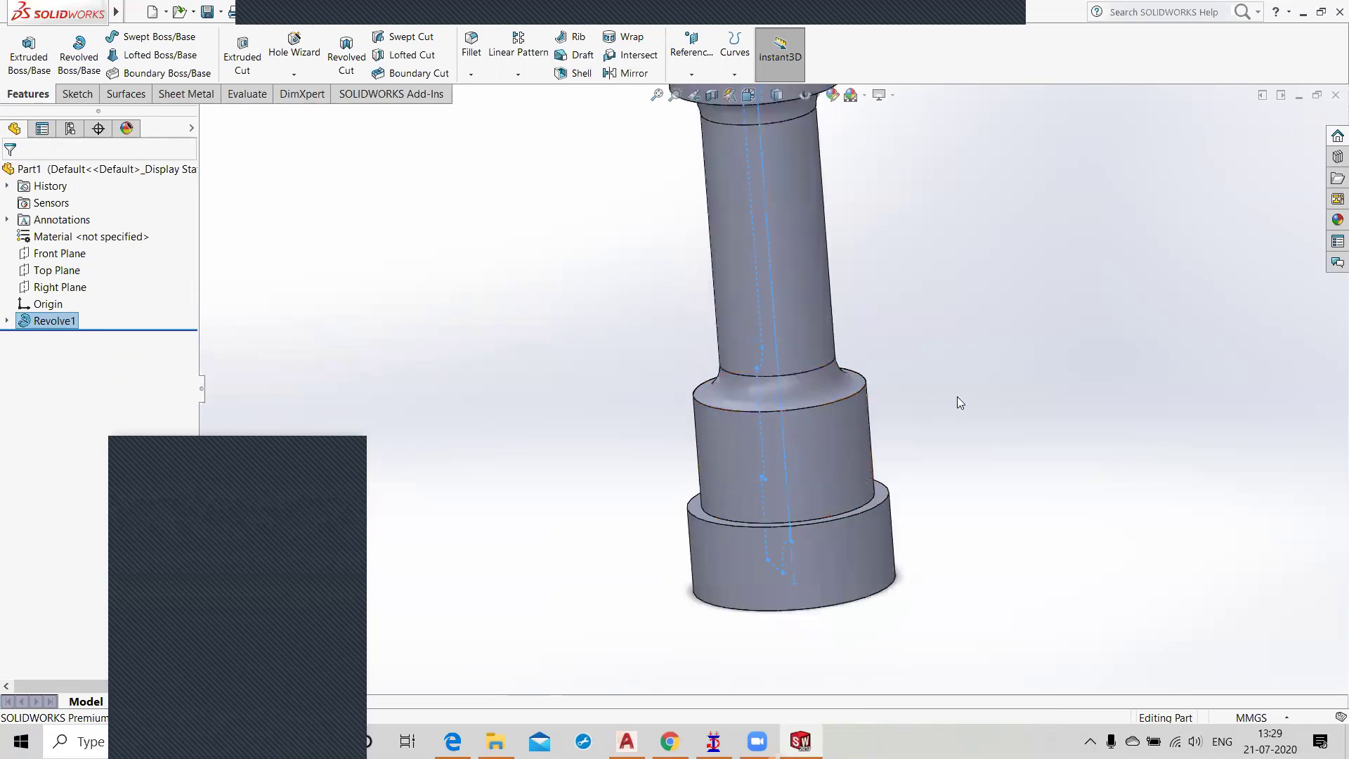
{"action": "scroll", "coordinate": [957, 397], "scroll_direction": "up", "scroll_amount": 5}
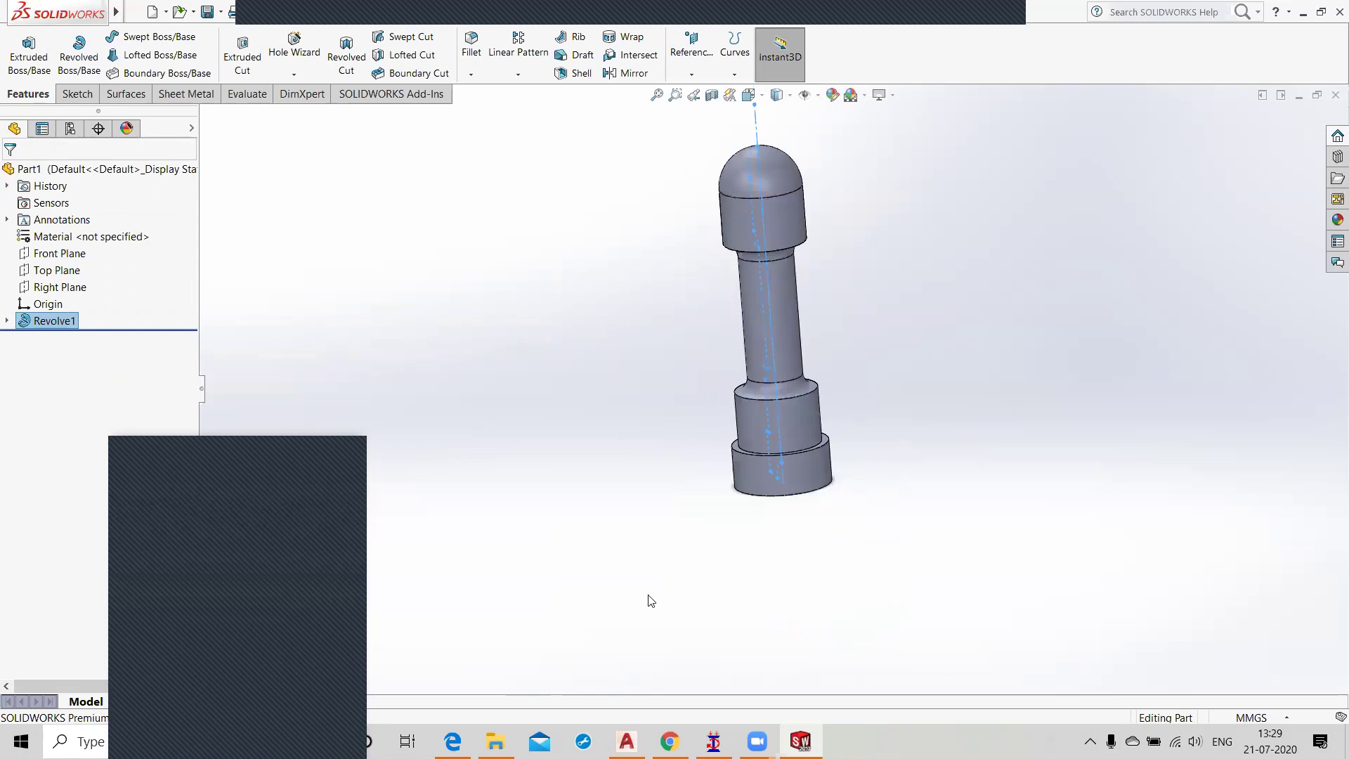
{"action": "left_click", "coordinate": [453, 741]}
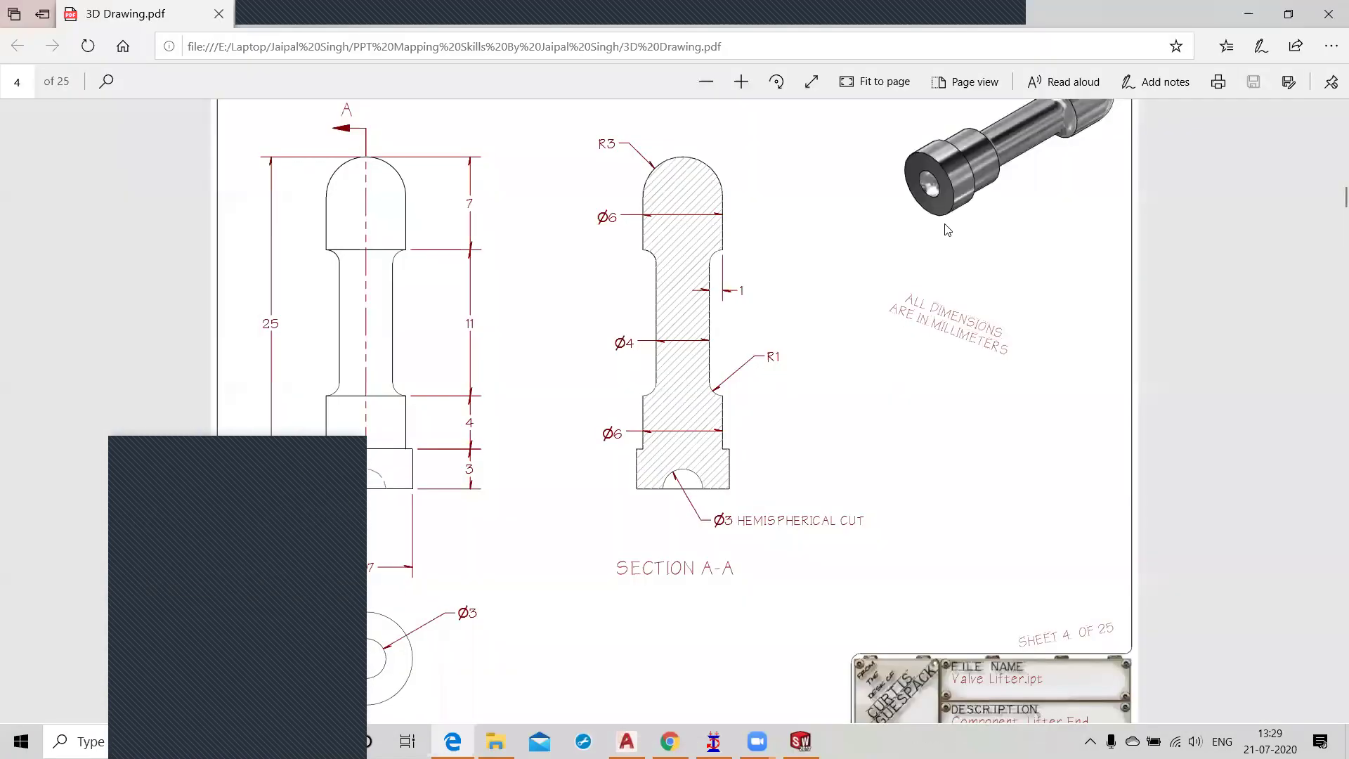
{"action": "scroll", "coordinate": [946, 228], "scroll_direction": "down", "scroll_amount": 1}
{"action": "scroll", "coordinate": [946, 228], "scroll_direction": "up", "scroll_amount": 4}
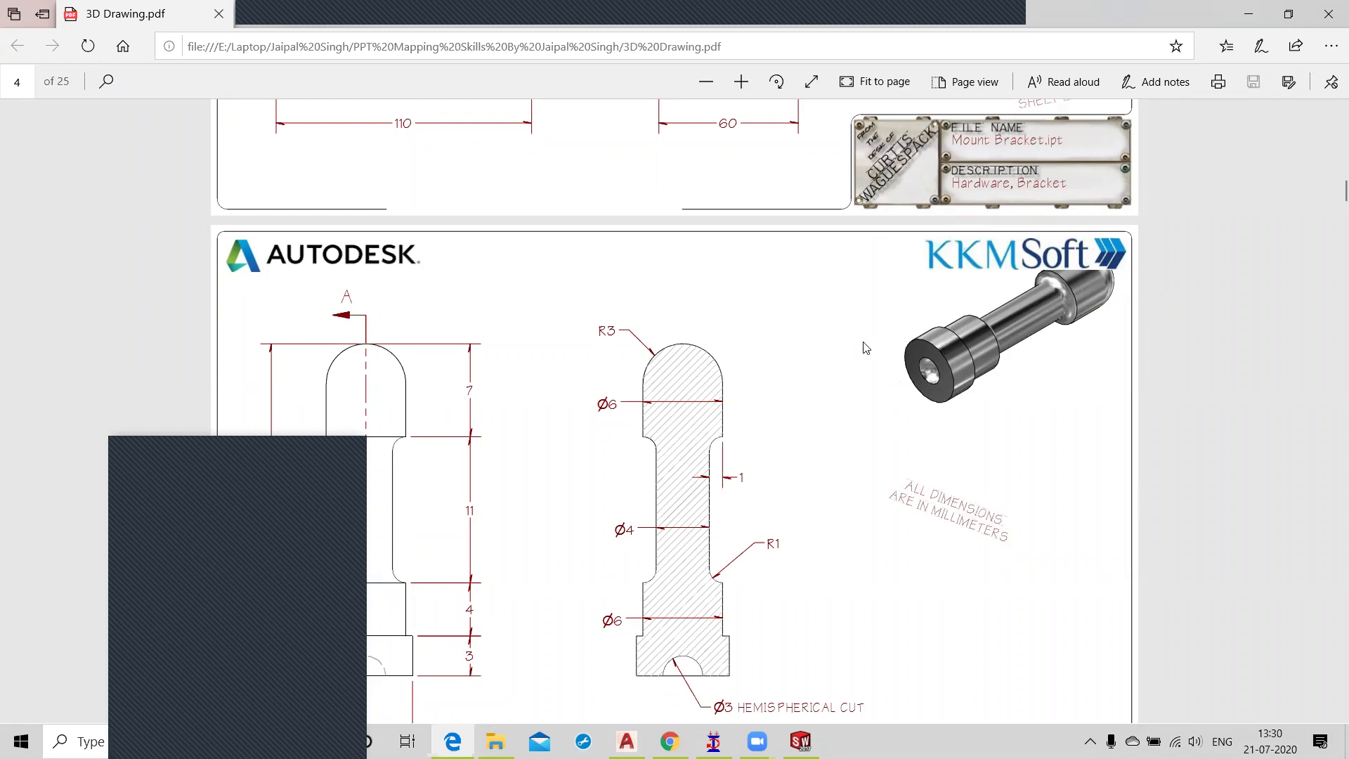
Step: Review the valve lifter on sheet 4, the housing fixture on sheet 5 and the notched rectangular frame on the following sheet
{"action": "scroll", "coordinate": [863, 347], "scroll_direction": "down", "scroll_amount": 7}
{"action": "scroll", "coordinate": [863, 347], "scroll_direction": "down", "scroll_amount": 5}
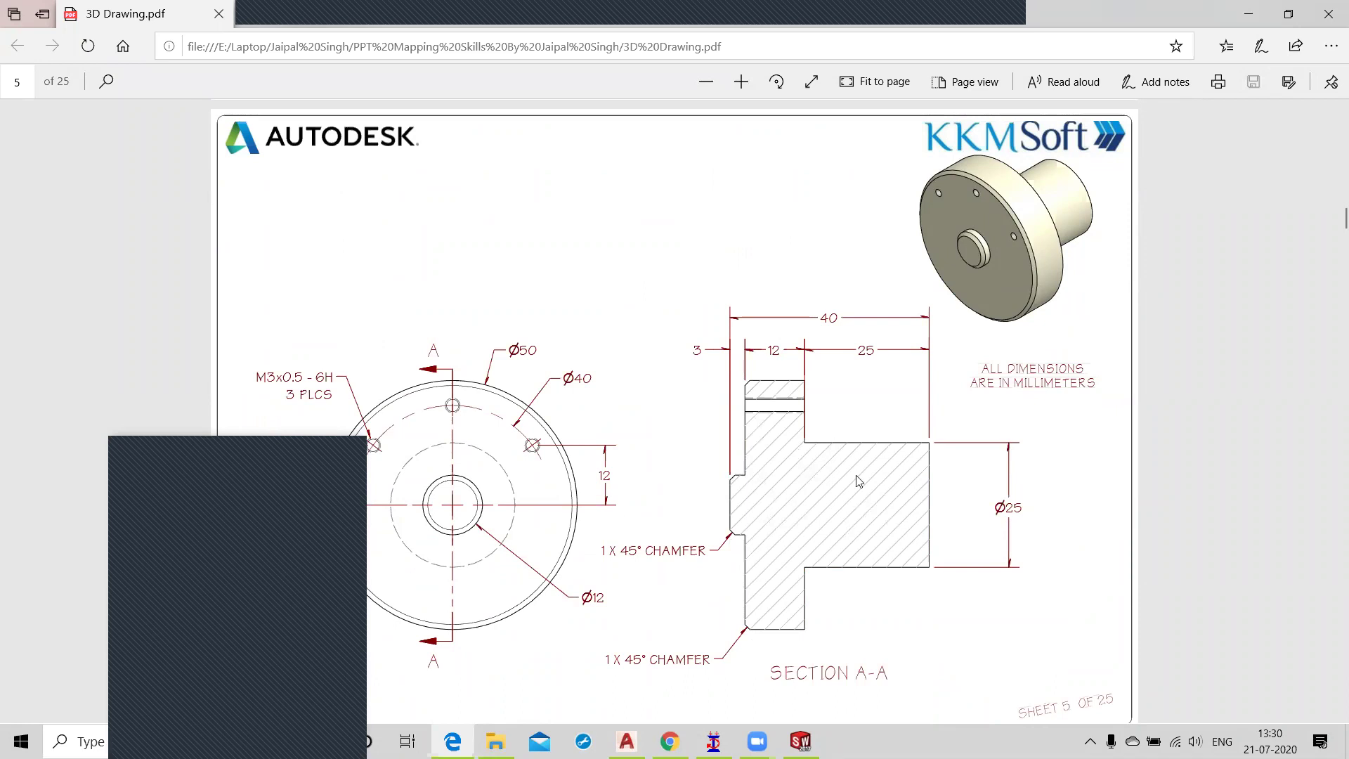
{"action": "scroll", "coordinate": [685, 412], "scroll_direction": "up", "scroll_amount": 5}
{"action": "scroll", "coordinate": [685, 413], "scroll_direction": "up", "scroll_amount": 3}
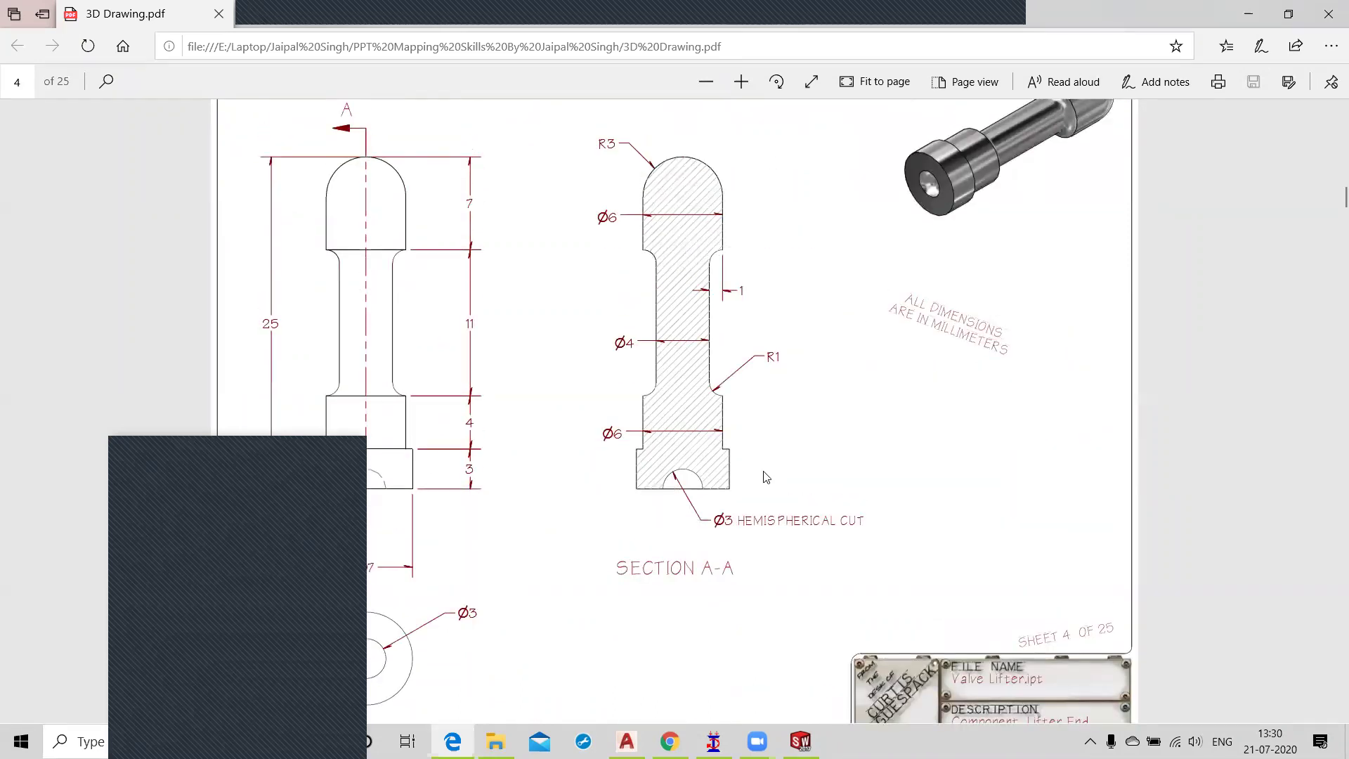
{"action": "scroll", "coordinate": [766, 478], "scroll_direction": "down", "scroll_amount": 6}
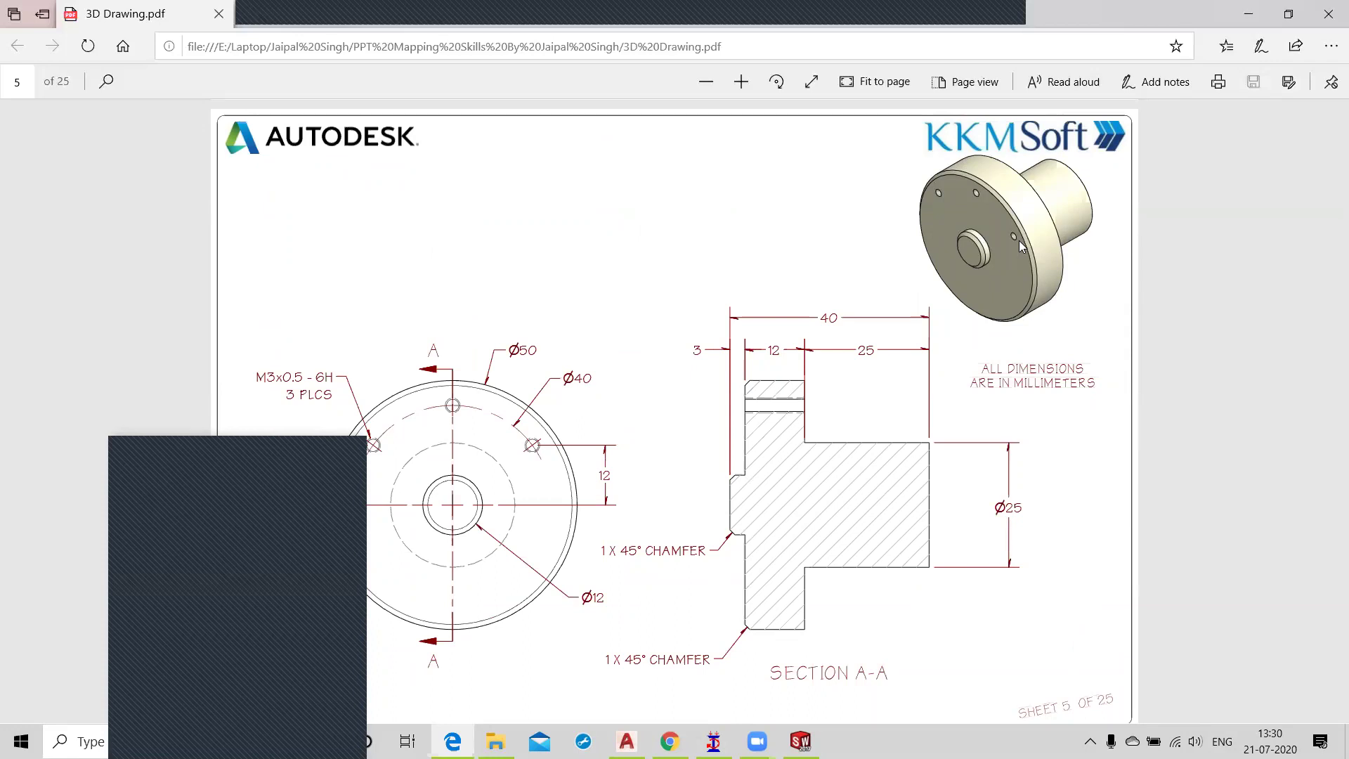
{"action": "scroll", "coordinate": [736, 371], "scroll_direction": "down", "scroll_amount": 5}
{"action": "scroll", "coordinate": [736, 371], "scroll_direction": "up", "scroll_amount": 5}
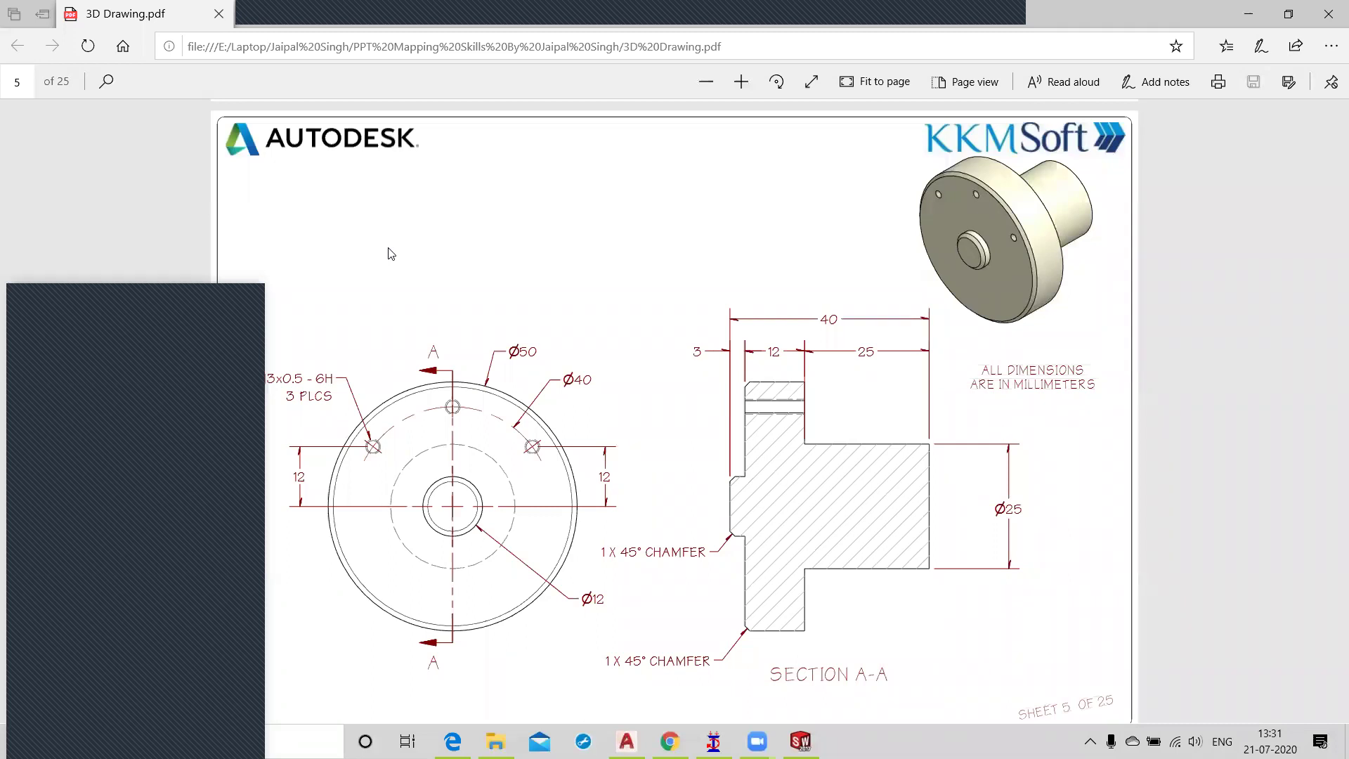
{"action": "scroll", "coordinate": [807, 316], "scroll_direction": "up", "scroll_amount": 6}
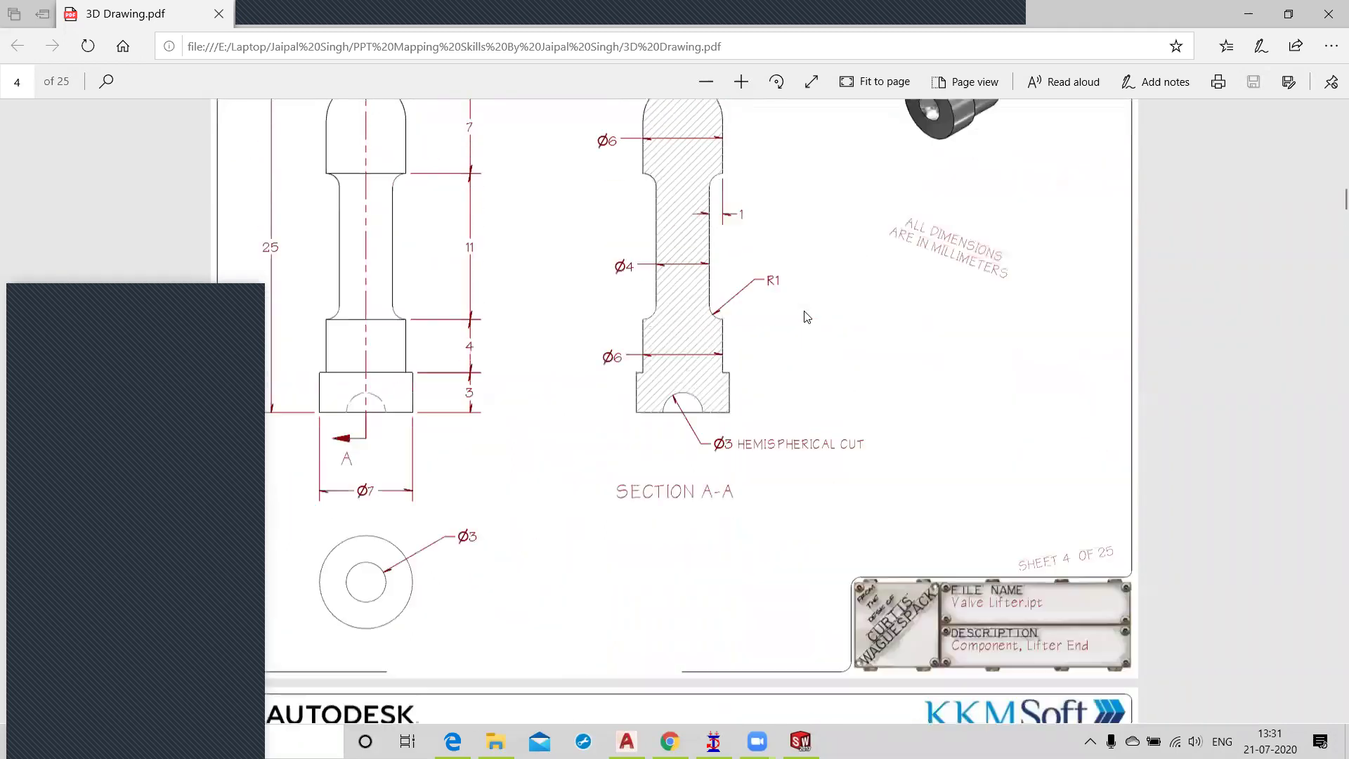
{"action": "scroll", "coordinate": [807, 317], "scroll_direction": "up", "scroll_amount": 3}
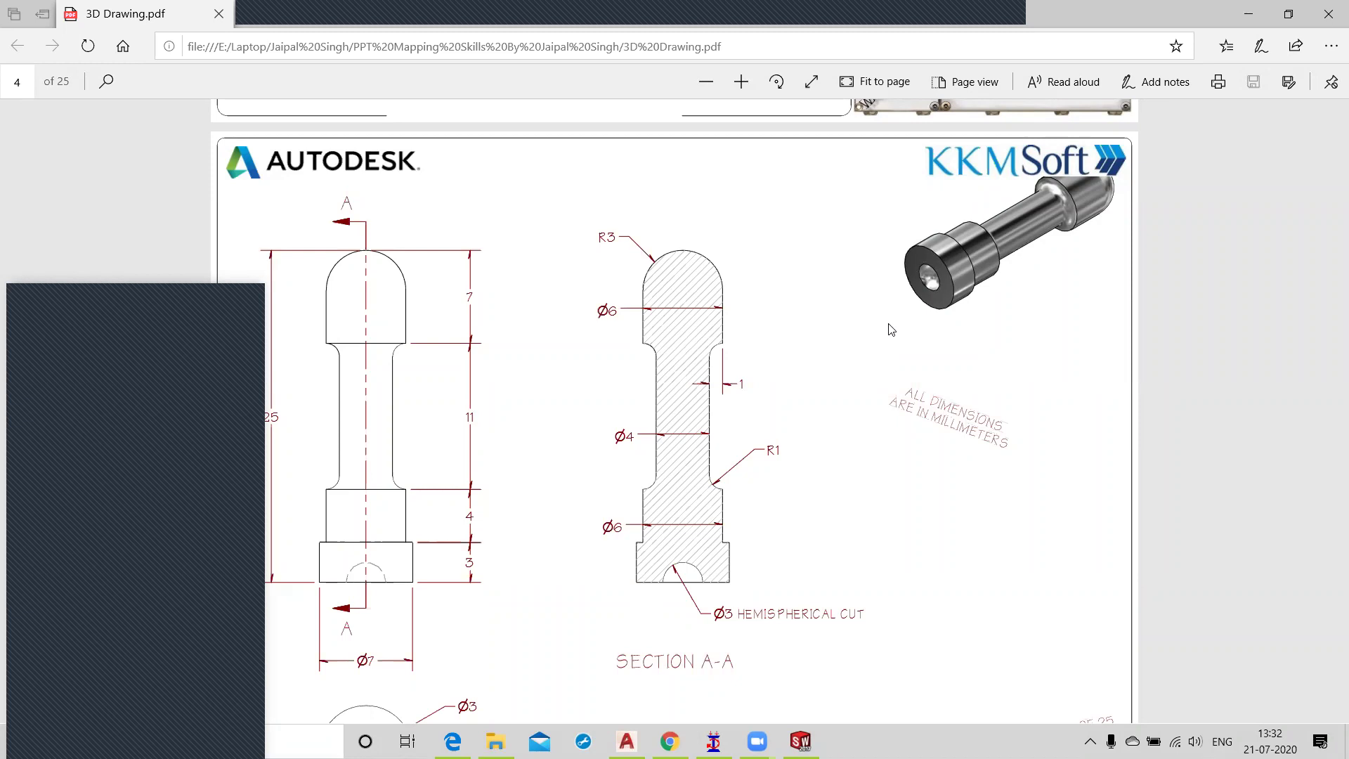
{"action": "scroll", "coordinate": [891, 329], "scroll_direction": "down", "scroll_amount": 6}
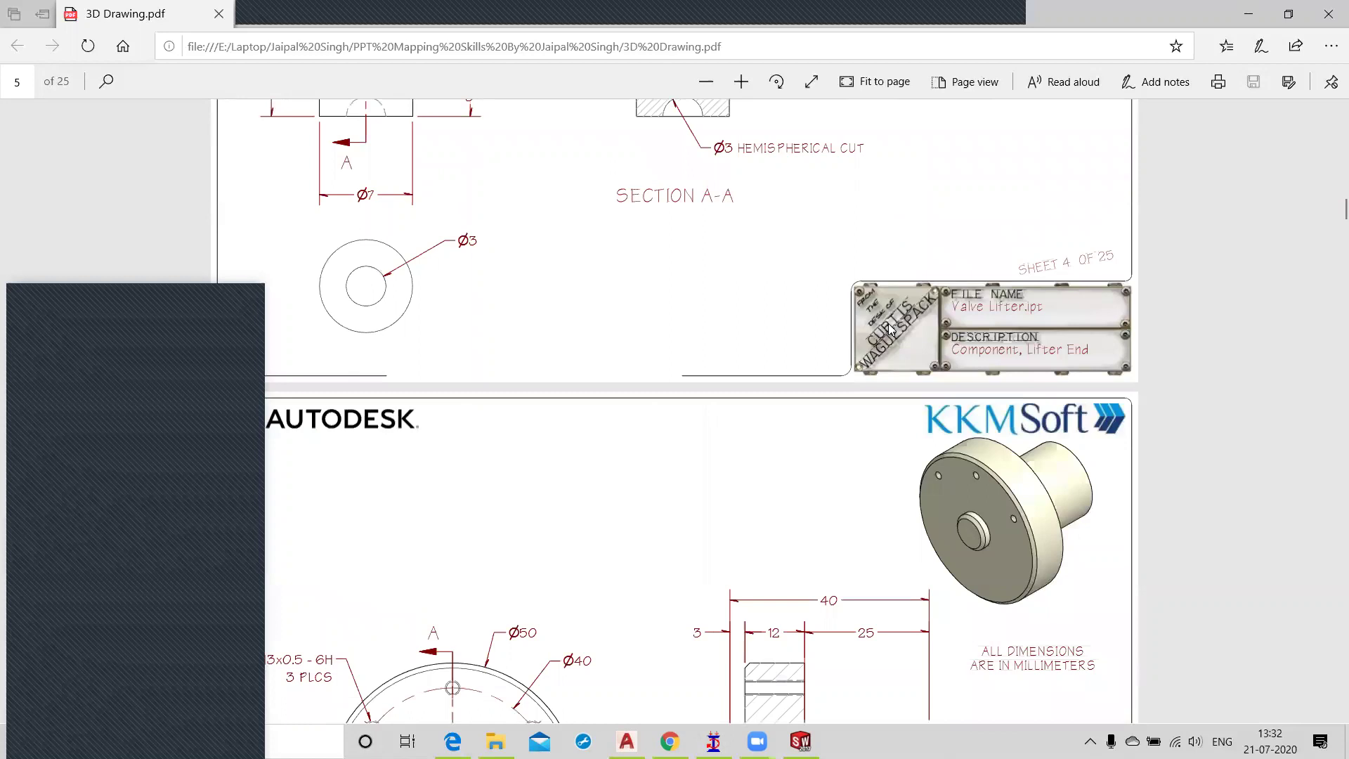
{"action": "scroll", "coordinate": [888, 323], "scroll_direction": "down", "scroll_amount": 3}
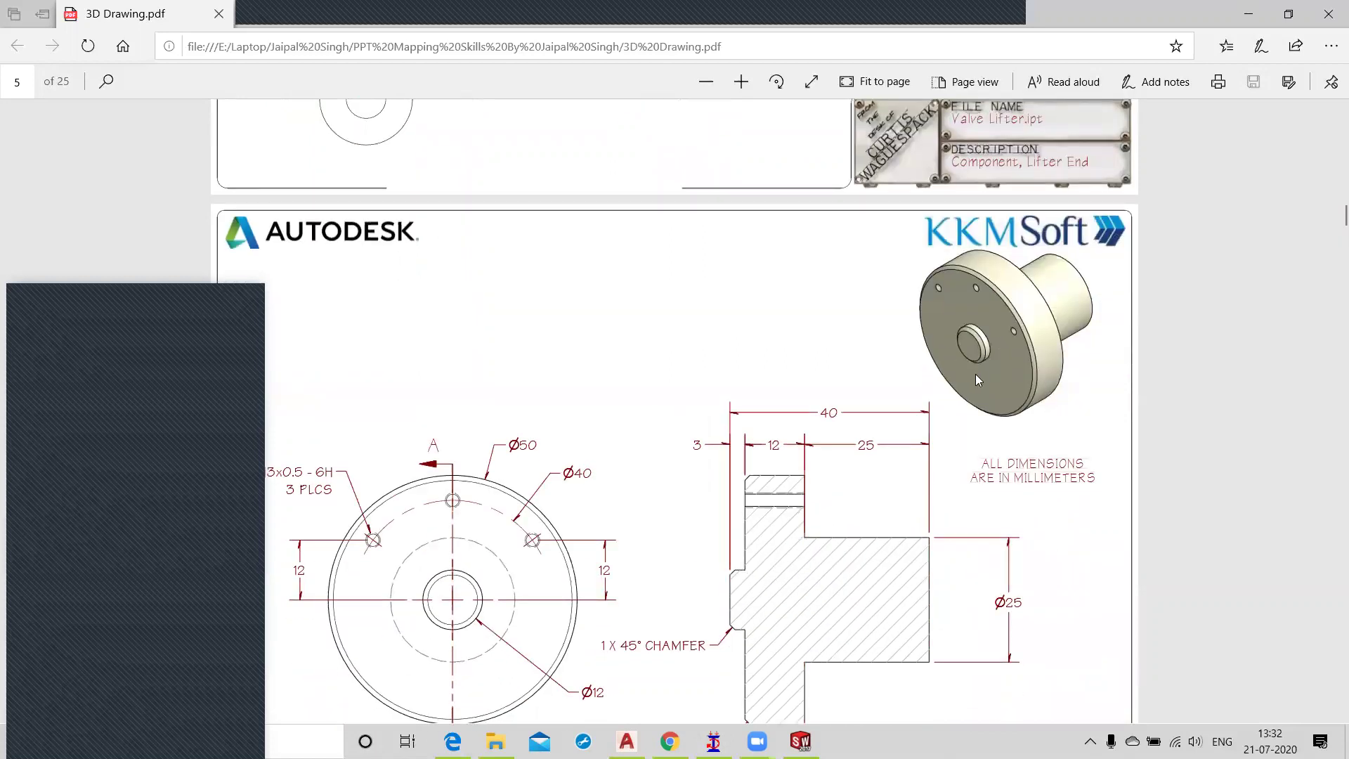
{"action": "scroll", "coordinate": [977, 380], "scroll_direction": "down", "scroll_amount": 6}
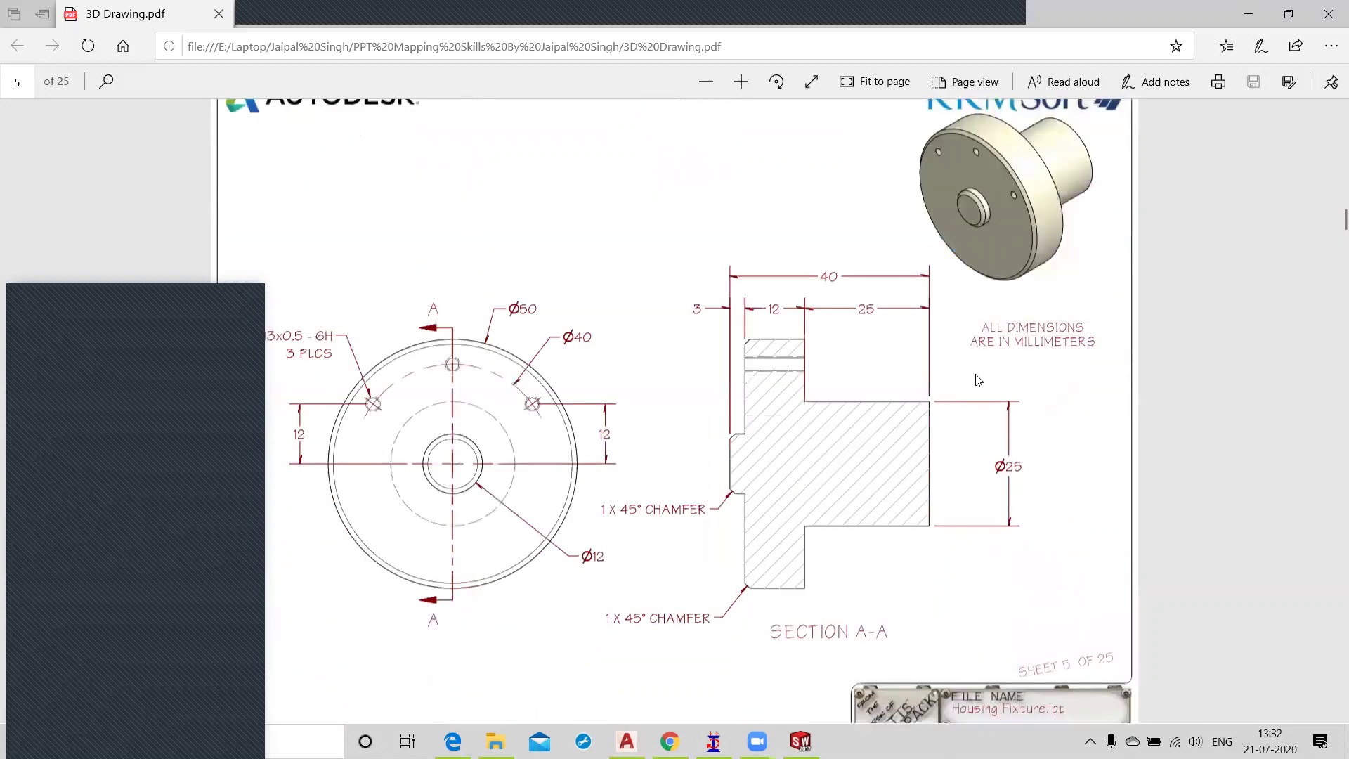
{"action": "scroll", "coordinate": [977, 380], "scroll_direction": "down", "scroll_amount": 3}
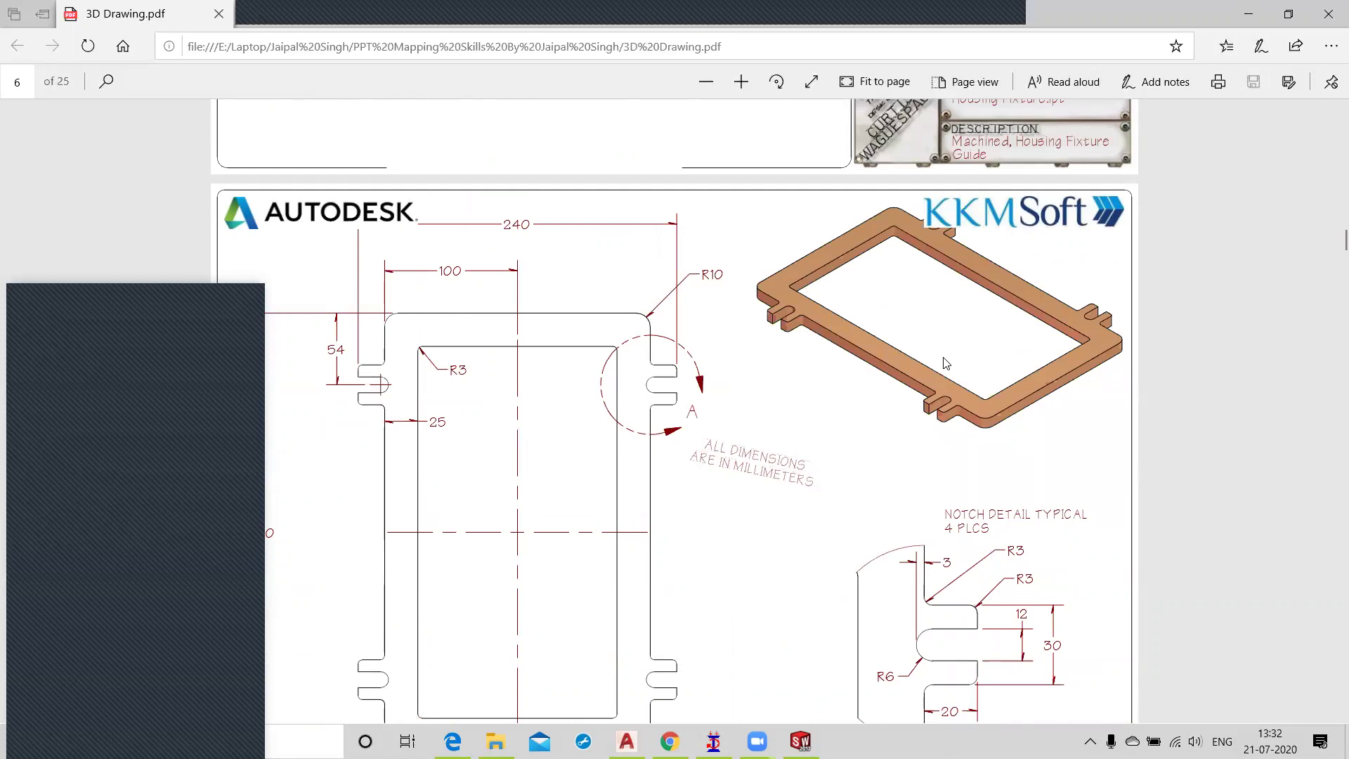
Step: Review the hopper flange on sheet 6, the gear pump body on sheet 7 and the block with the R42 cutout on the following sheet
{"action": "scroll", "coordinate": [946, 362], "scroll_direction": "down", "scroll_amount": 11}
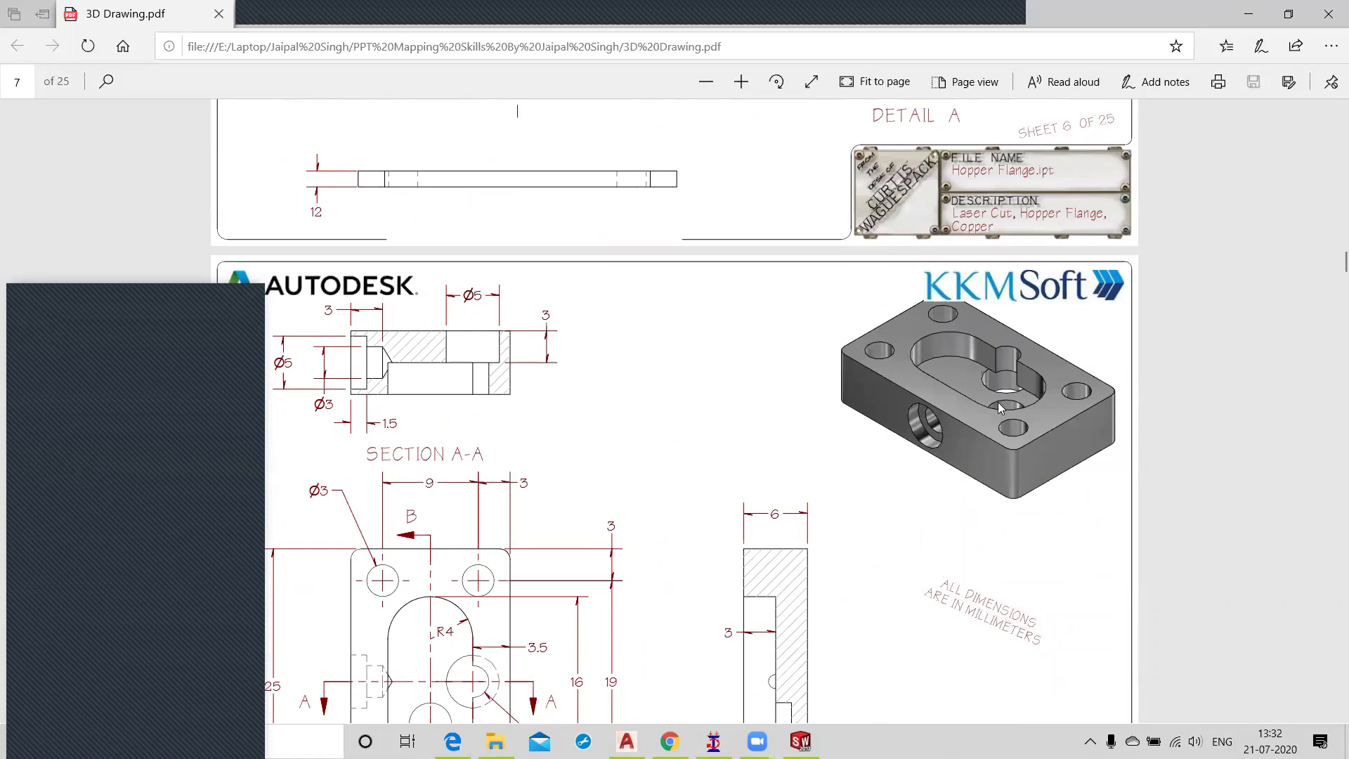
{"action": "scroll", "coordinate": [997, 402], "scroll_direction": "down", "scroll_amount": 10}
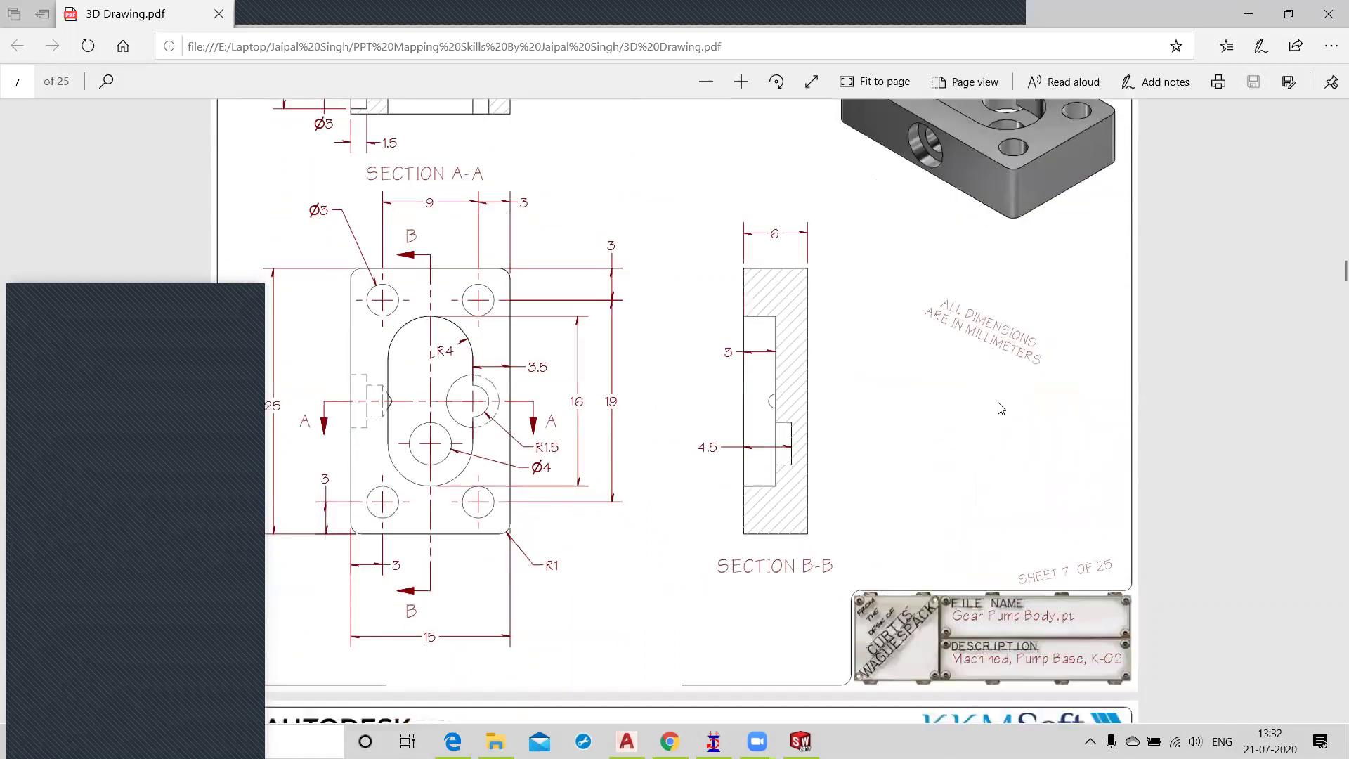
{"action": "scroll", "coordinate": [995, 416], "scroll_direction": "down", "scroll_amount": 1}
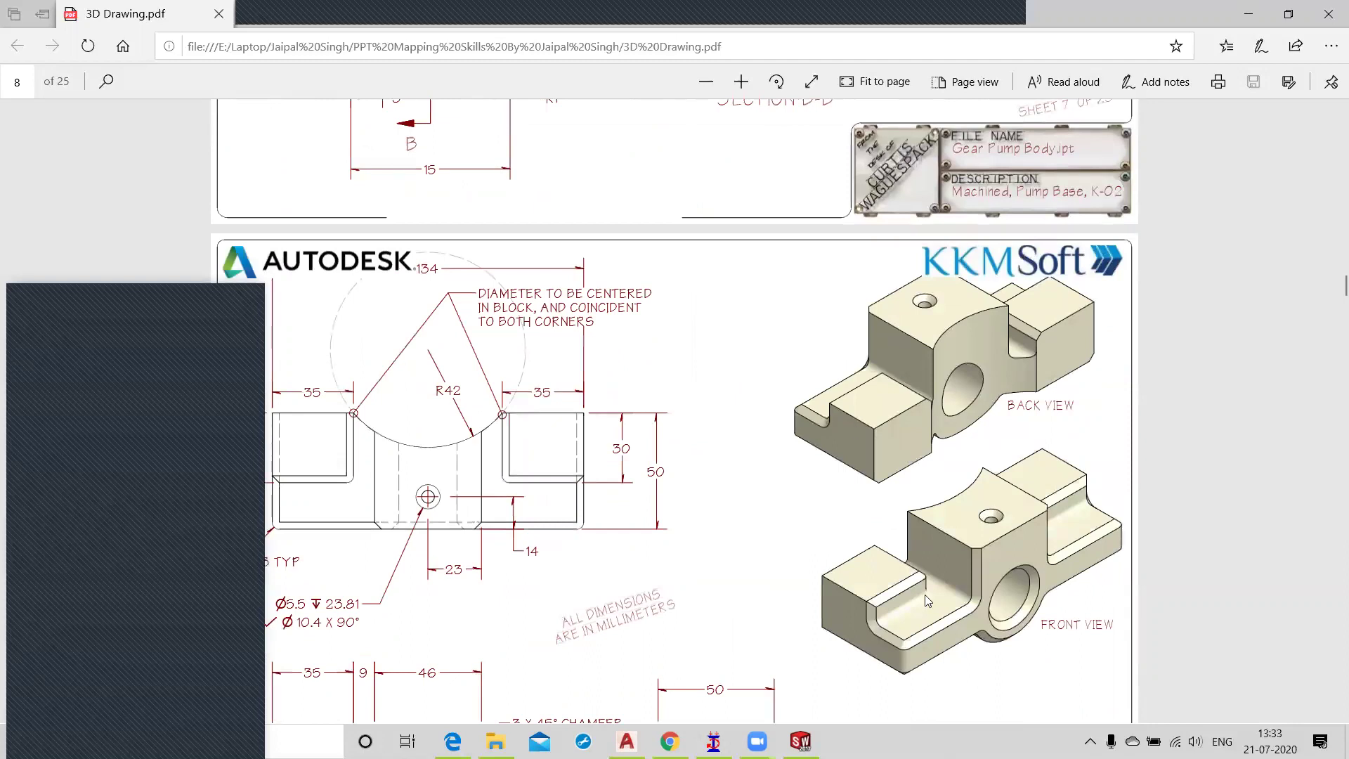
{"action": "scroll", "coordinate": [924, 595], "scroll_direction": "down", "scroll_amount": 5}
{"action": "scroll", "coordinate": [924, 595], "scroll_direction": "up", "scroll_amount": 14}
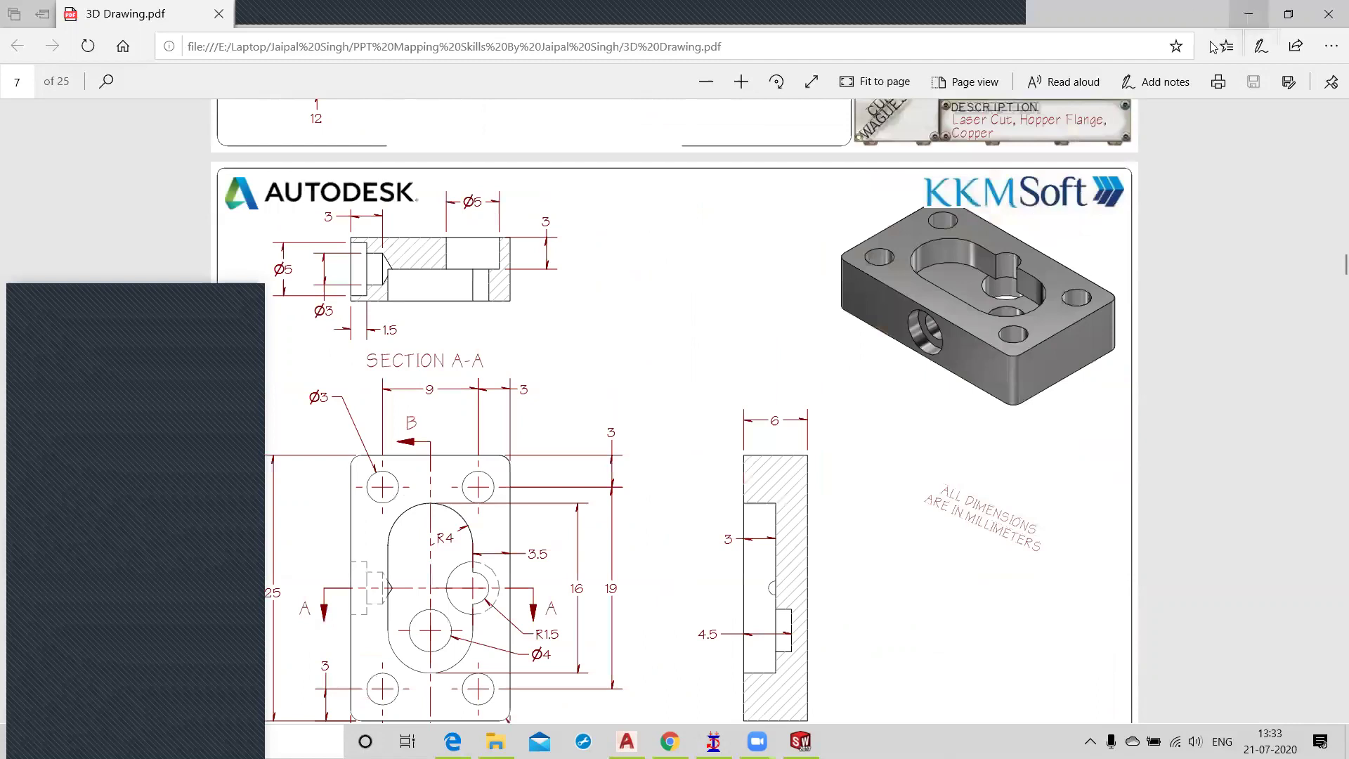
Step: Switch from the PDF to SOLIDWORKS and create a new part document
{"action": "left_click", "coordinate": [1248, 14]}
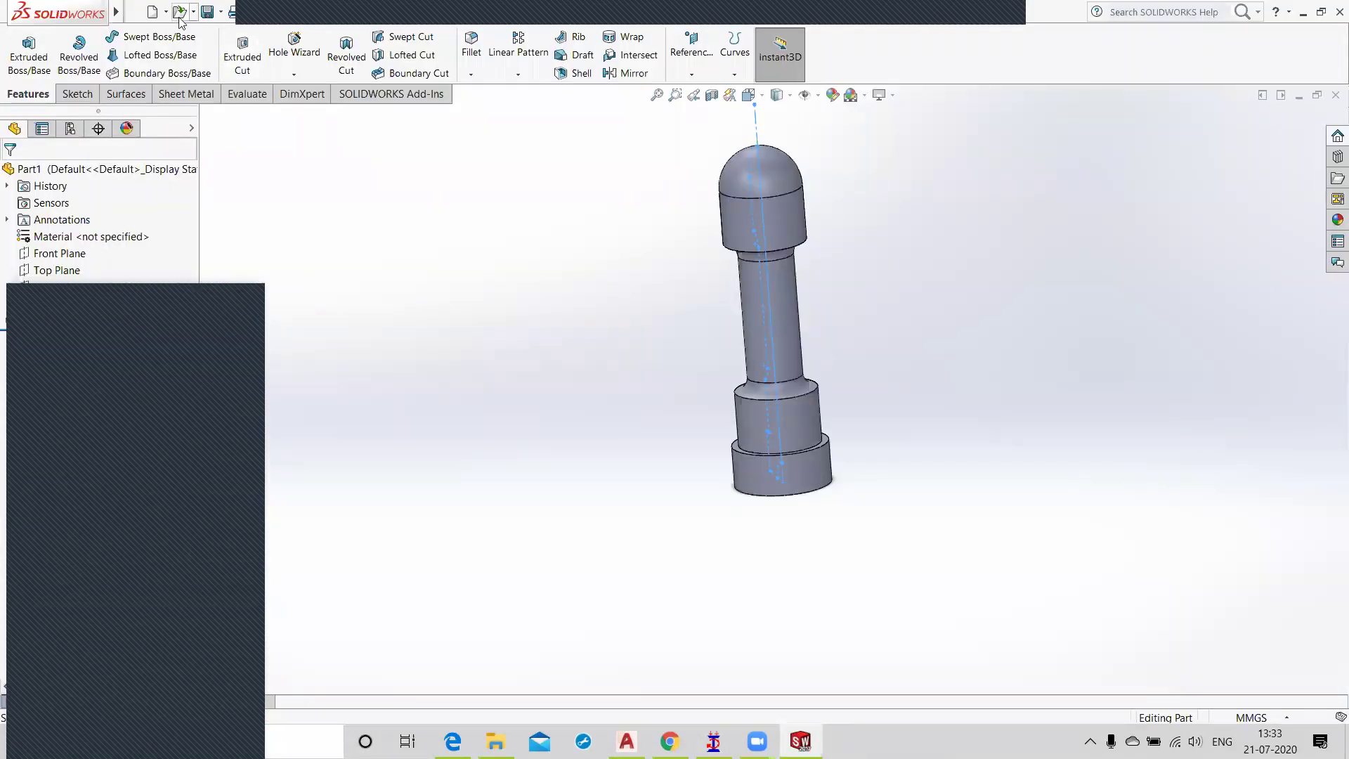
{"action": "left_click", "coordinate": [153, 12]}
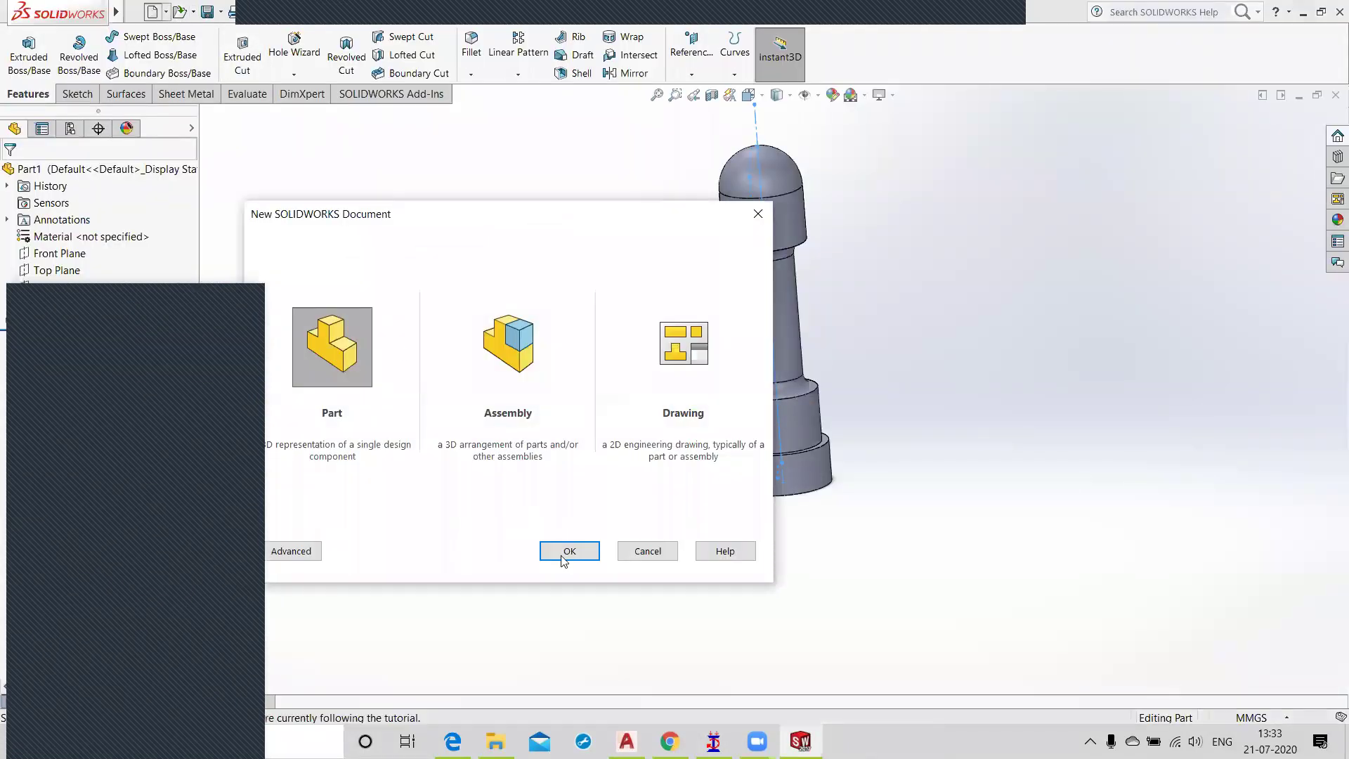
{"action": "key", "text": "Return"}
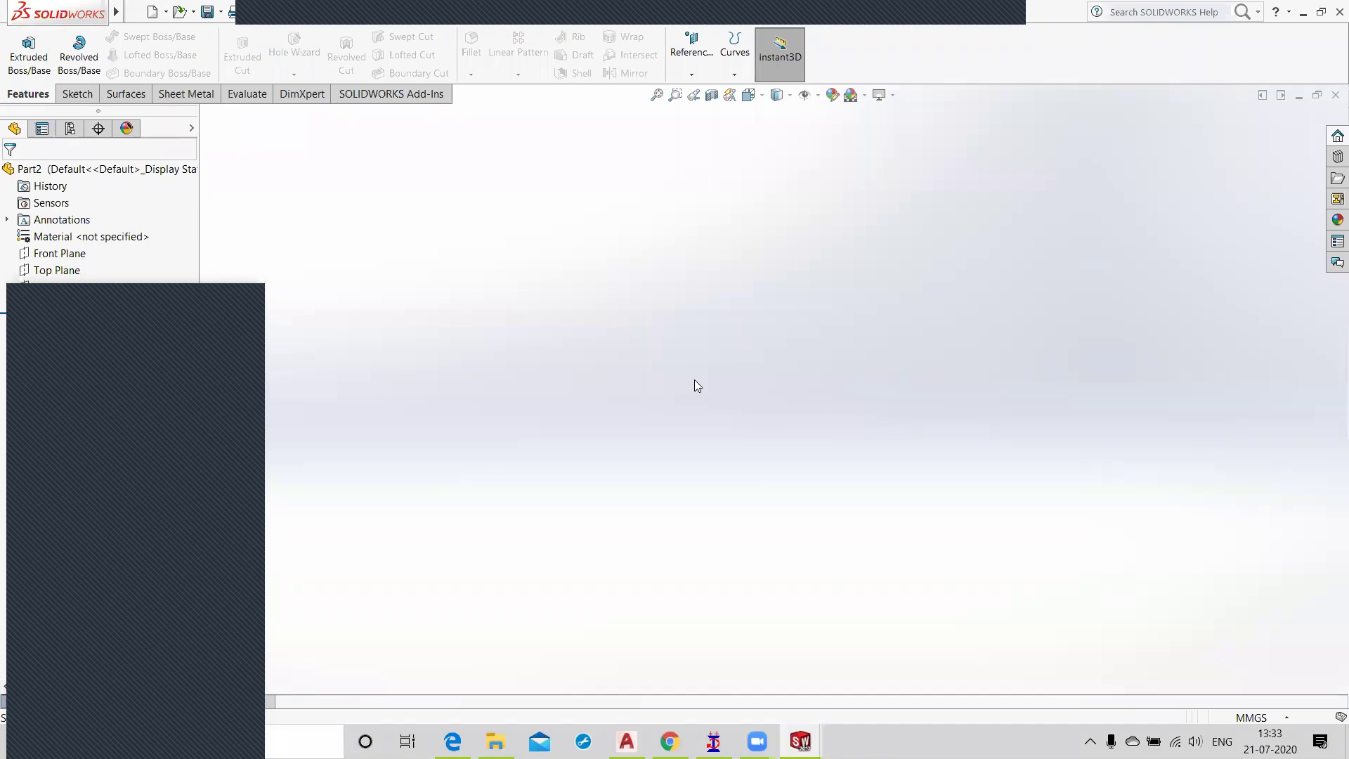
Step: Start a sketch on the Top Plane and draw a horizontal centerline passing through the origin
{"action": "left_click", "coordinate": [73, 97]}
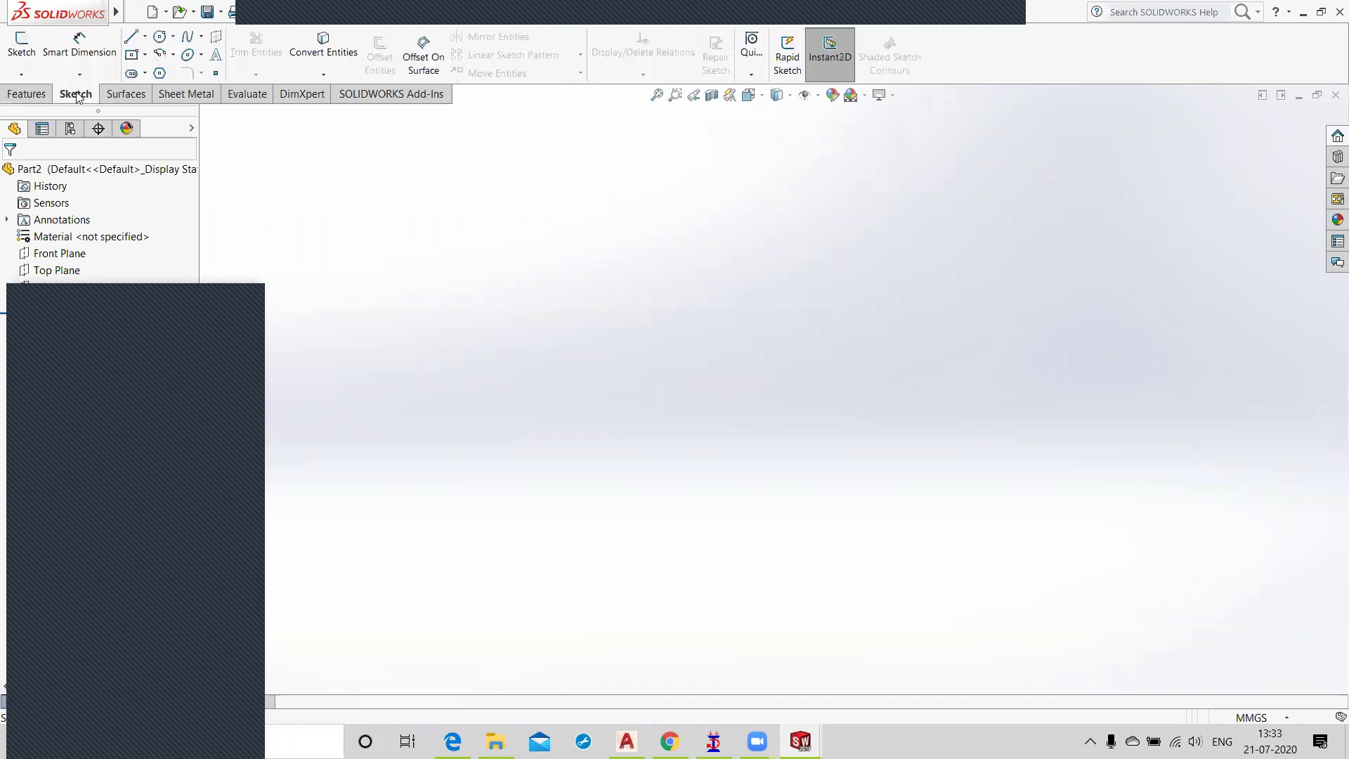
{"action": "left_click", "coordinate": [146, 38]}
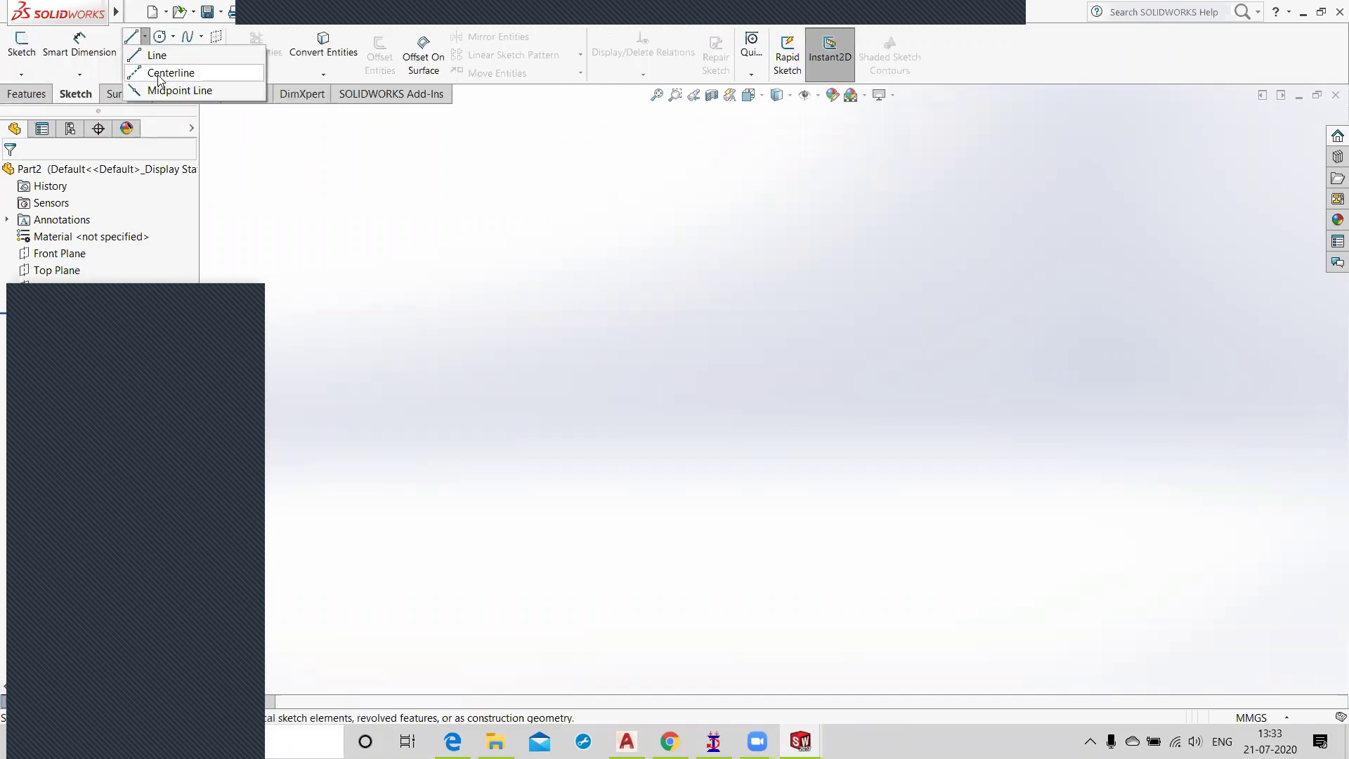
{"action": "left_click", "coordinate": [159, 73]}
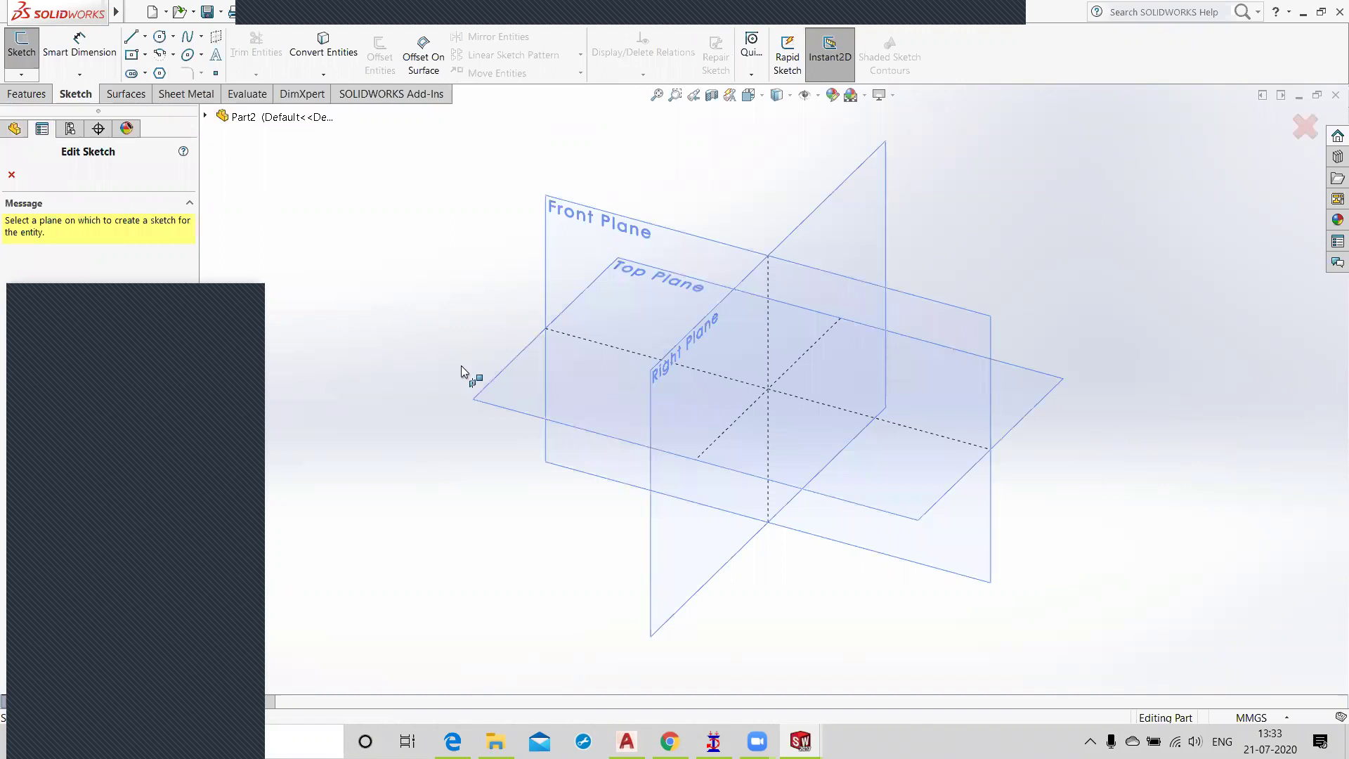
{"action": "left_click", "coordinate": [506, 379]}
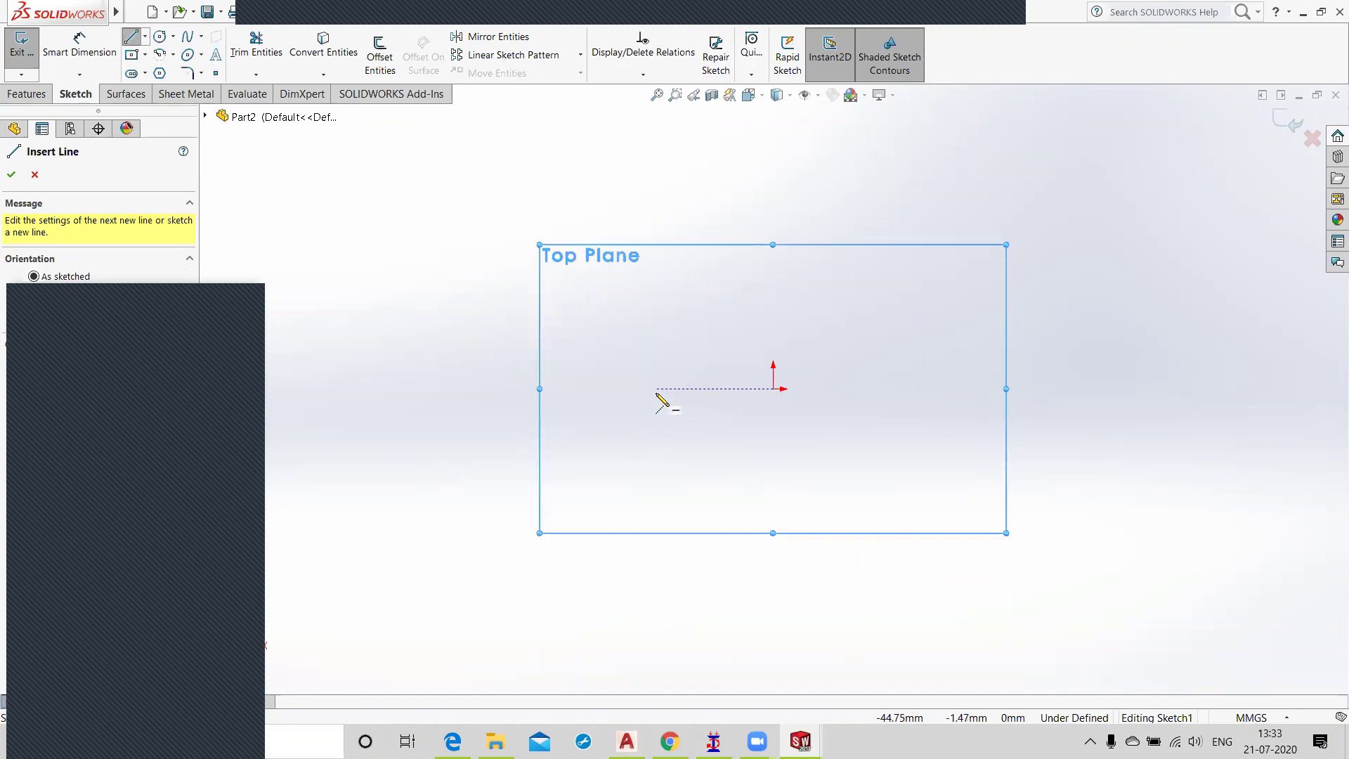
{"action": "left_click", "coordinate": [655, 389]}
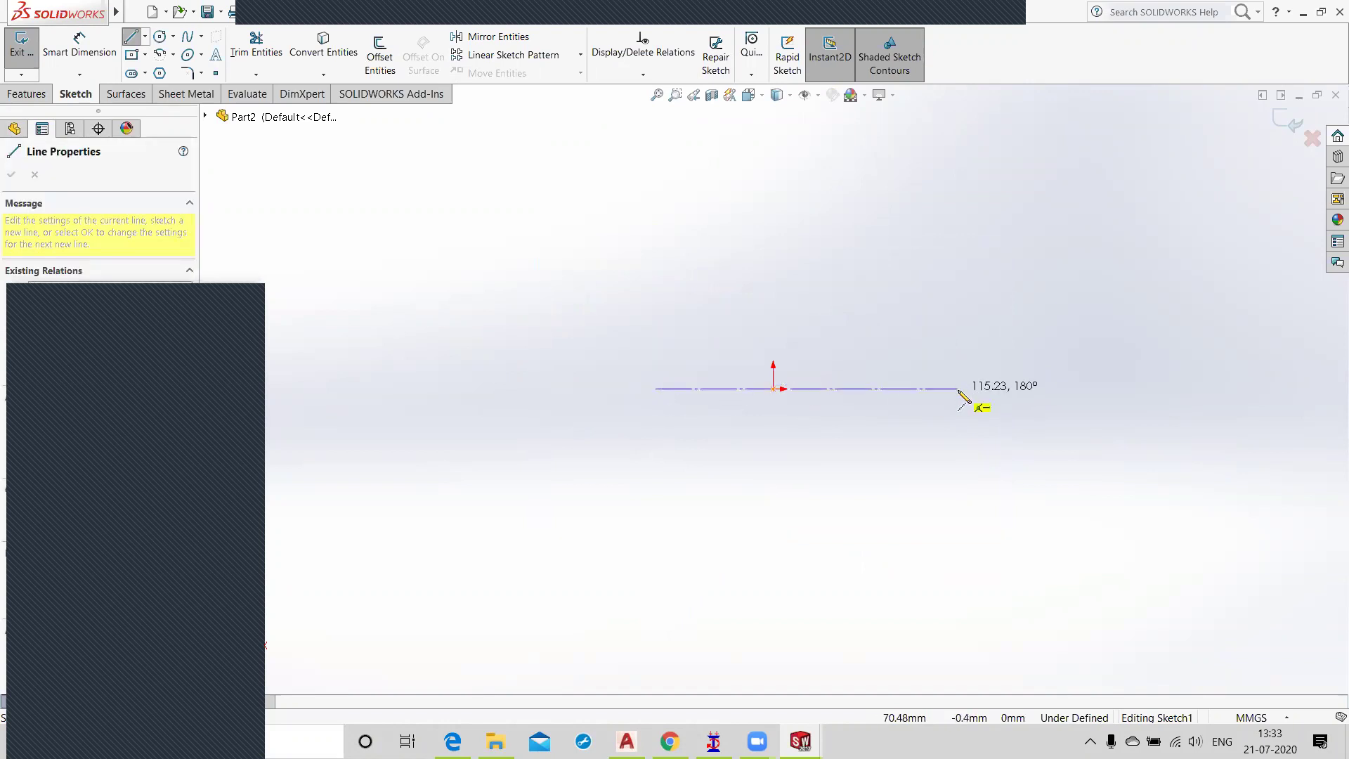
{"action": "left_click", "coordinate": [930, 389]}
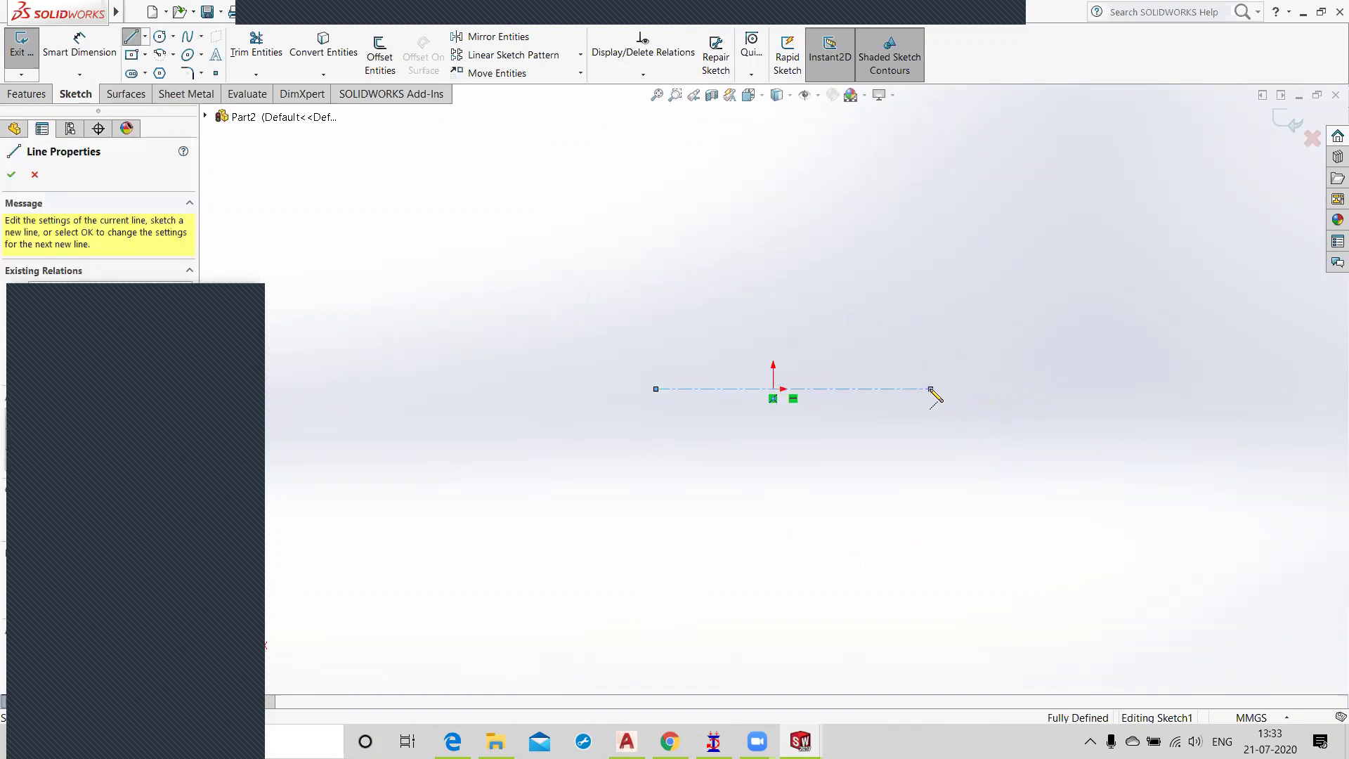
{"action": "right_click", "coordinate": [980, 322]}
{"action": "left_click", "coordinate": [984, 329]}
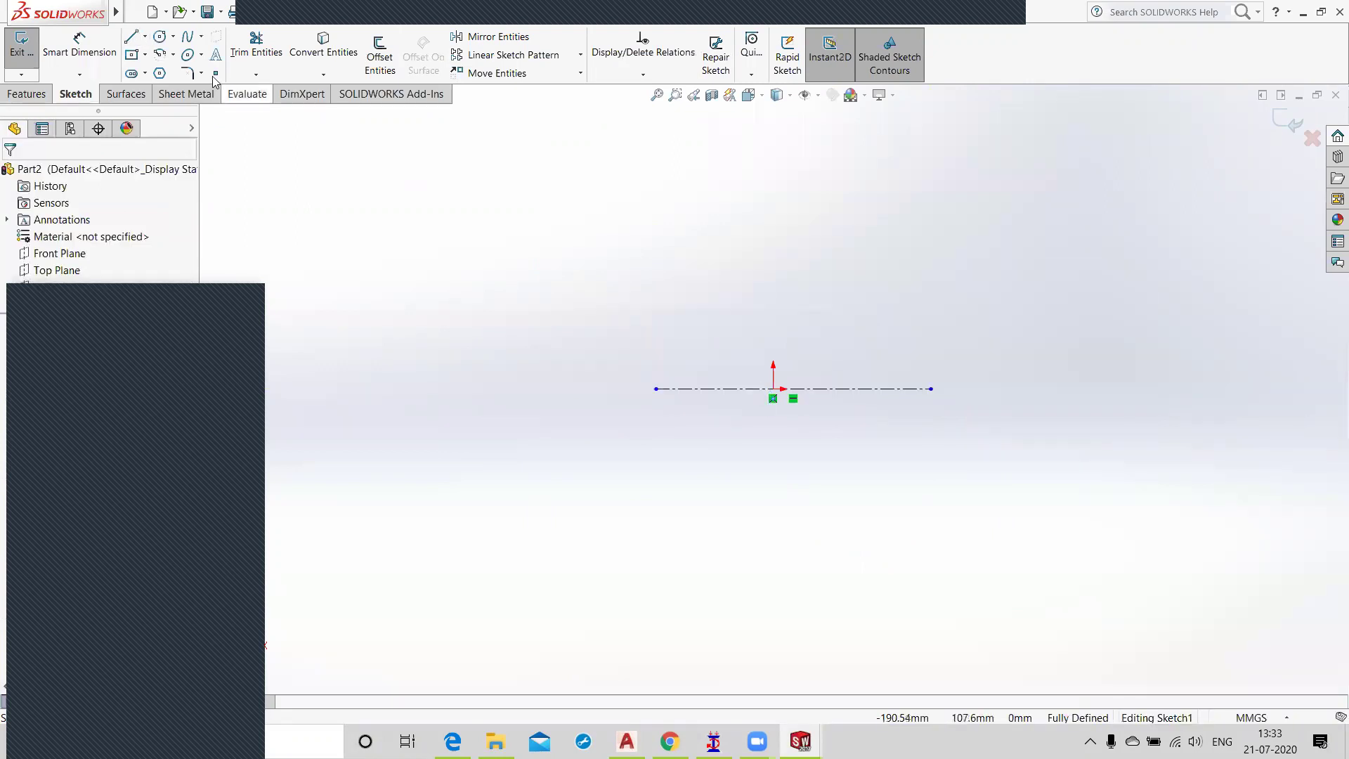
Step: Draw a vertical line about 59 mm long upward from the origin
{"action": "left_click", "coordinate": [132, 37]}
{"action": "left_click", "coordinate": [774, 388]}
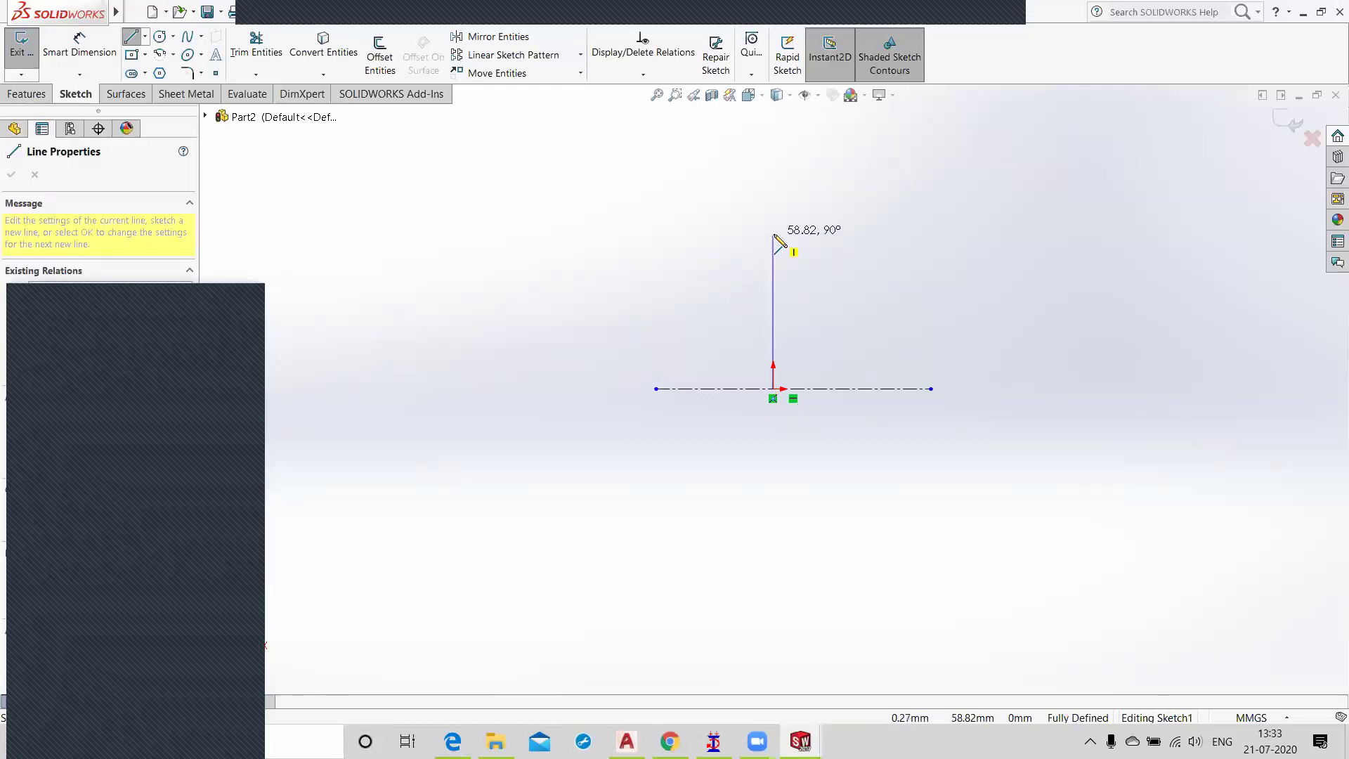
{"action": "left_click", "coordinate": [774, 234]}
{"action": "right_click", "coordinate": [887, 271]}
{"action": "left_click", "coordinate": [909, 282]}
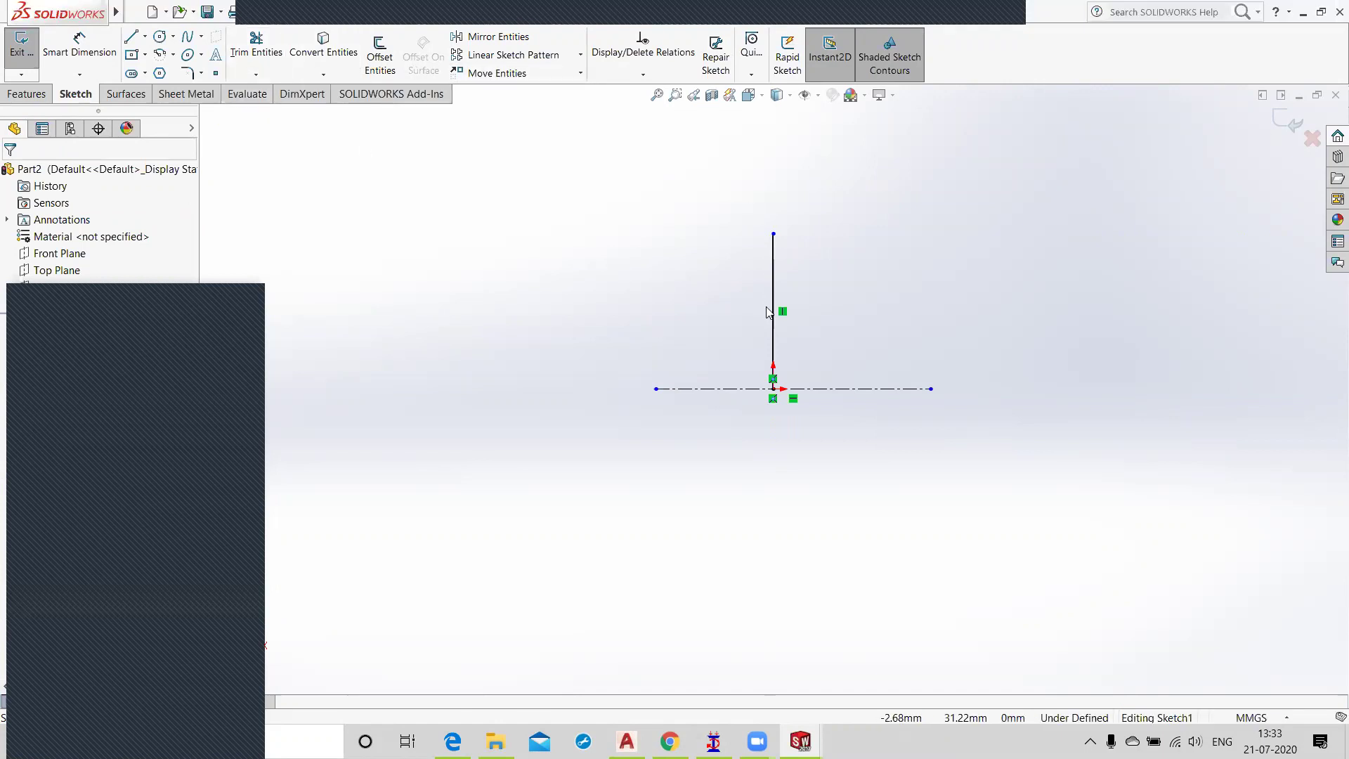
Step: Dimension the vertical line's length and set it to 35 mm
{"action": "left_click", "coordinate": [80, 43]}
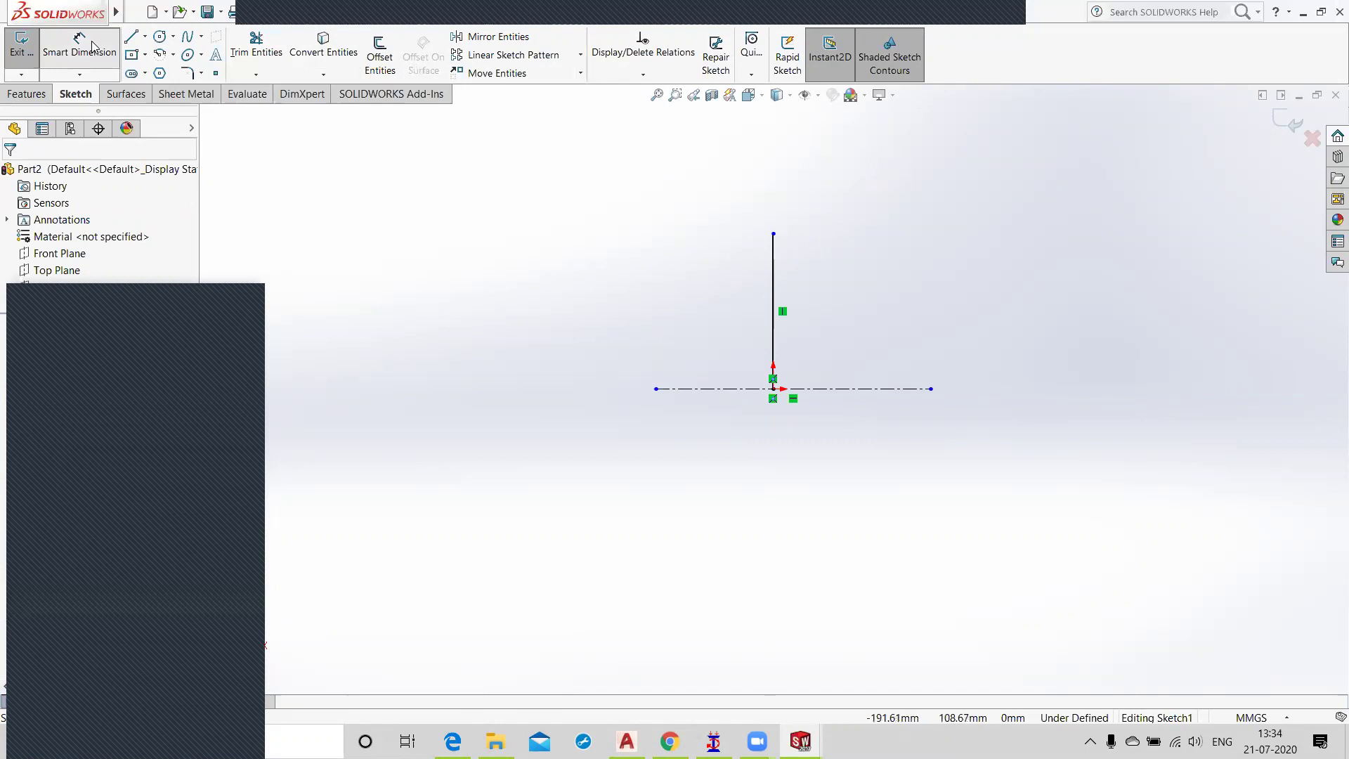
{"action": "left_click", "coordinate": [773, 282]}
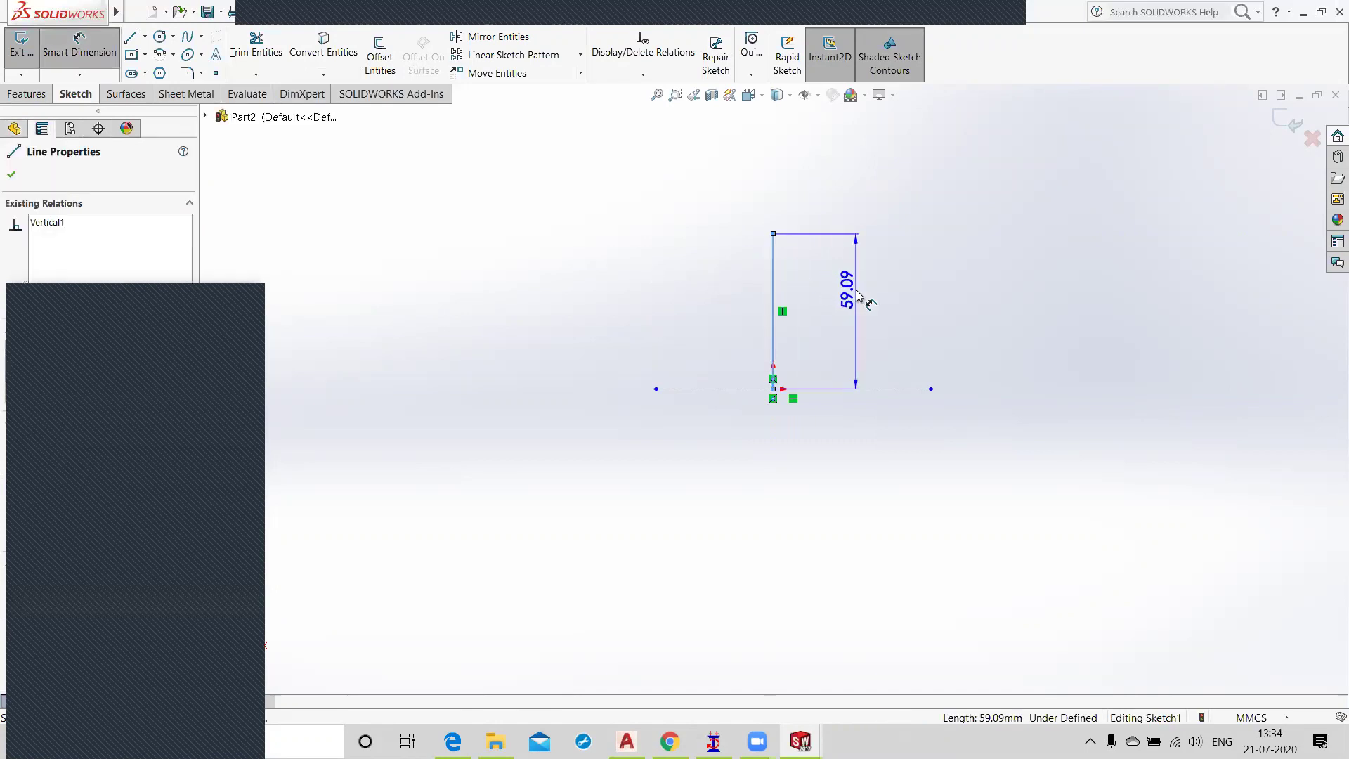
{"action": "left_click", "coordinate": [857, 295]}
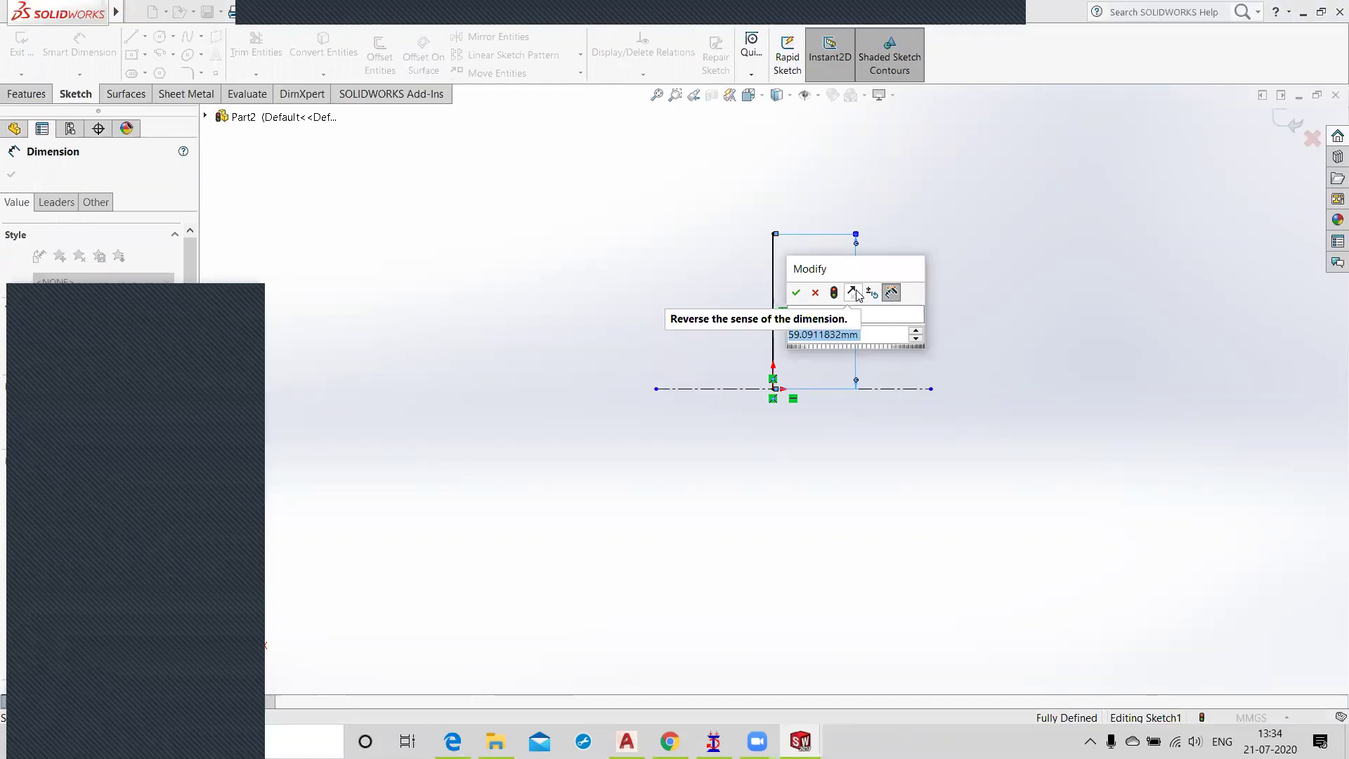
{"action": "type", "text": "35"}
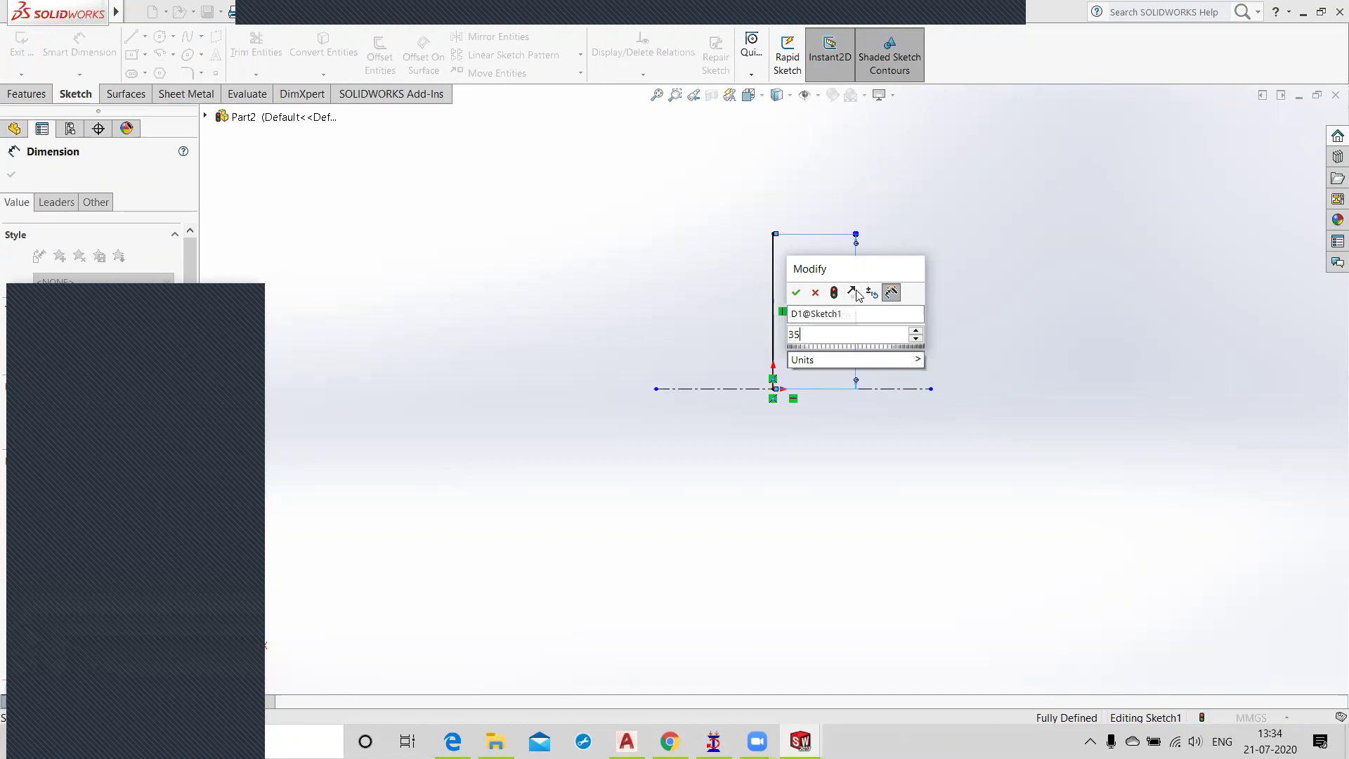
{"action": "key", "text": "Return"}
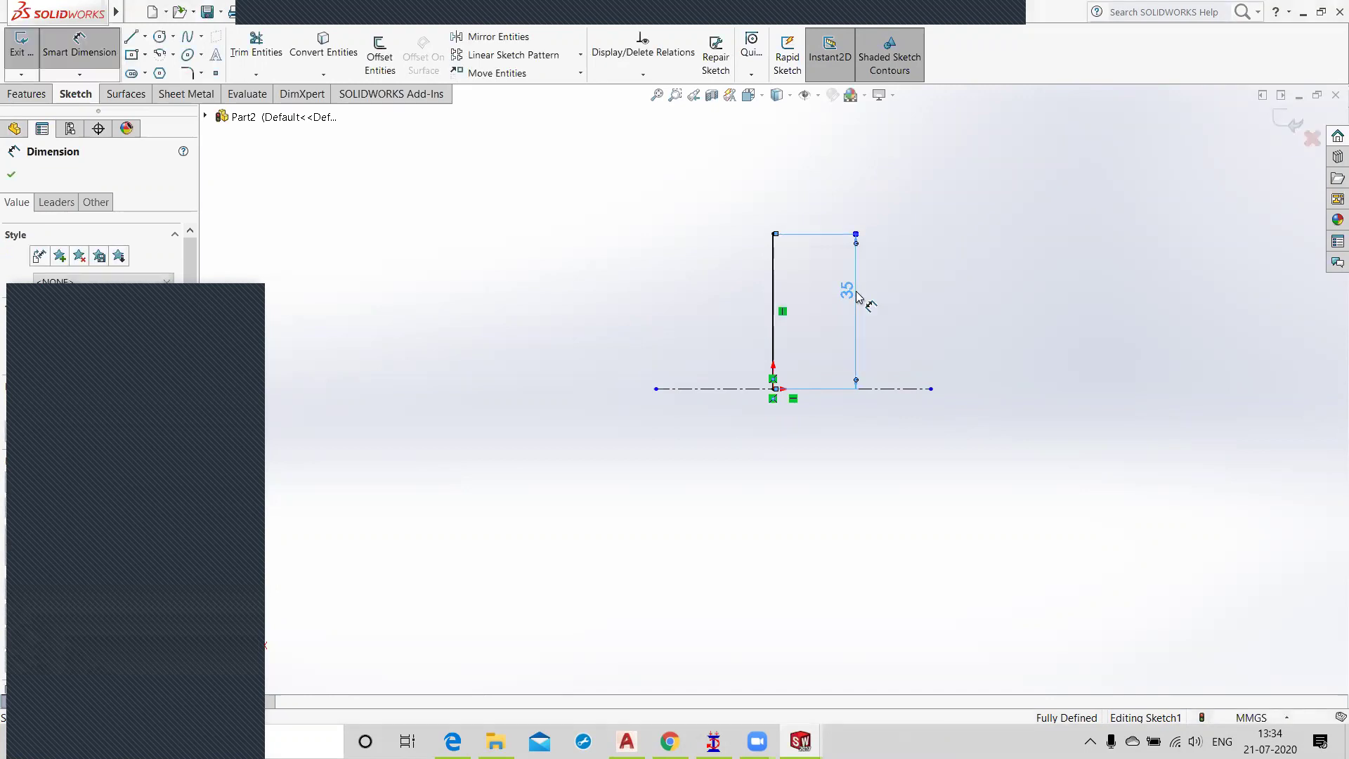
{"action": "left_click", "coordinate": [657, 313]}
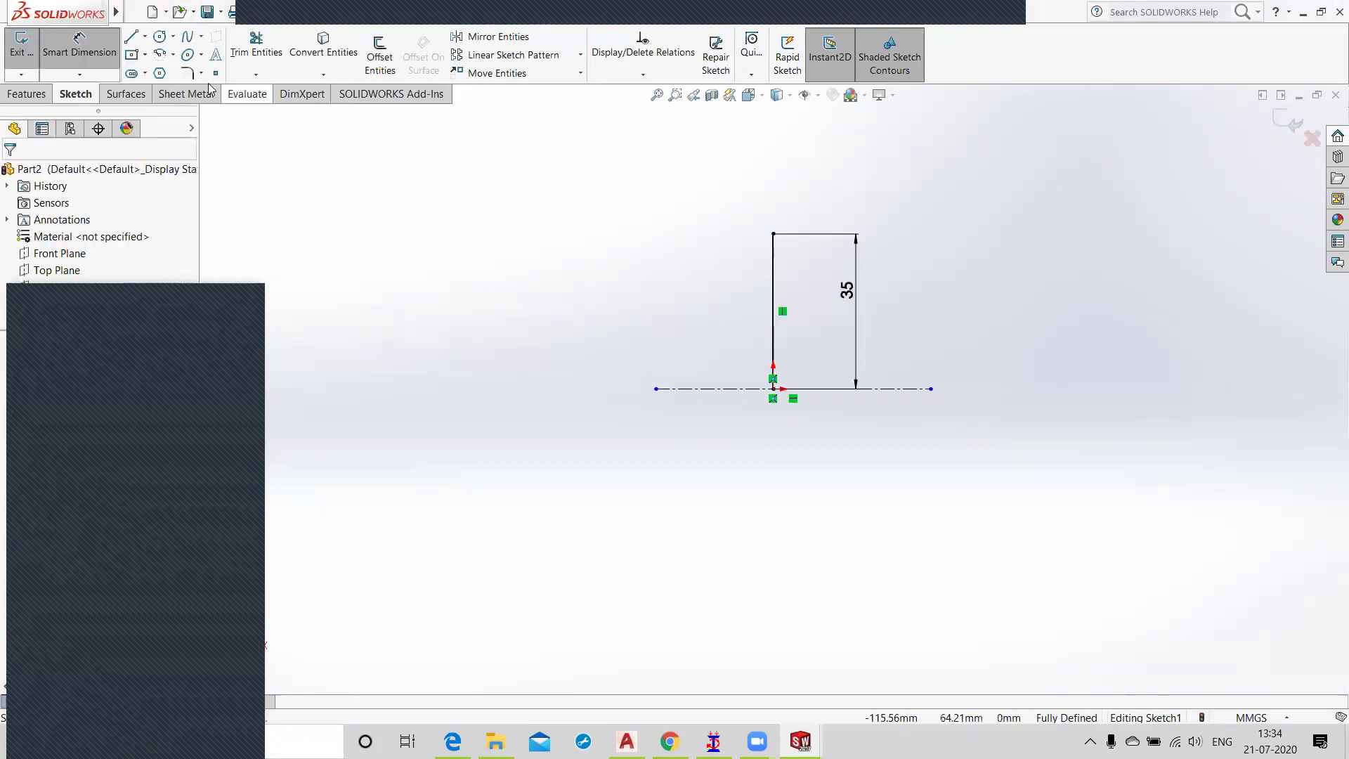
Step: Draw a horizontal line about 8 mm long leftward from the upper end of the vertical line
{"action": "left_click", "coordinate": [131, 37]}
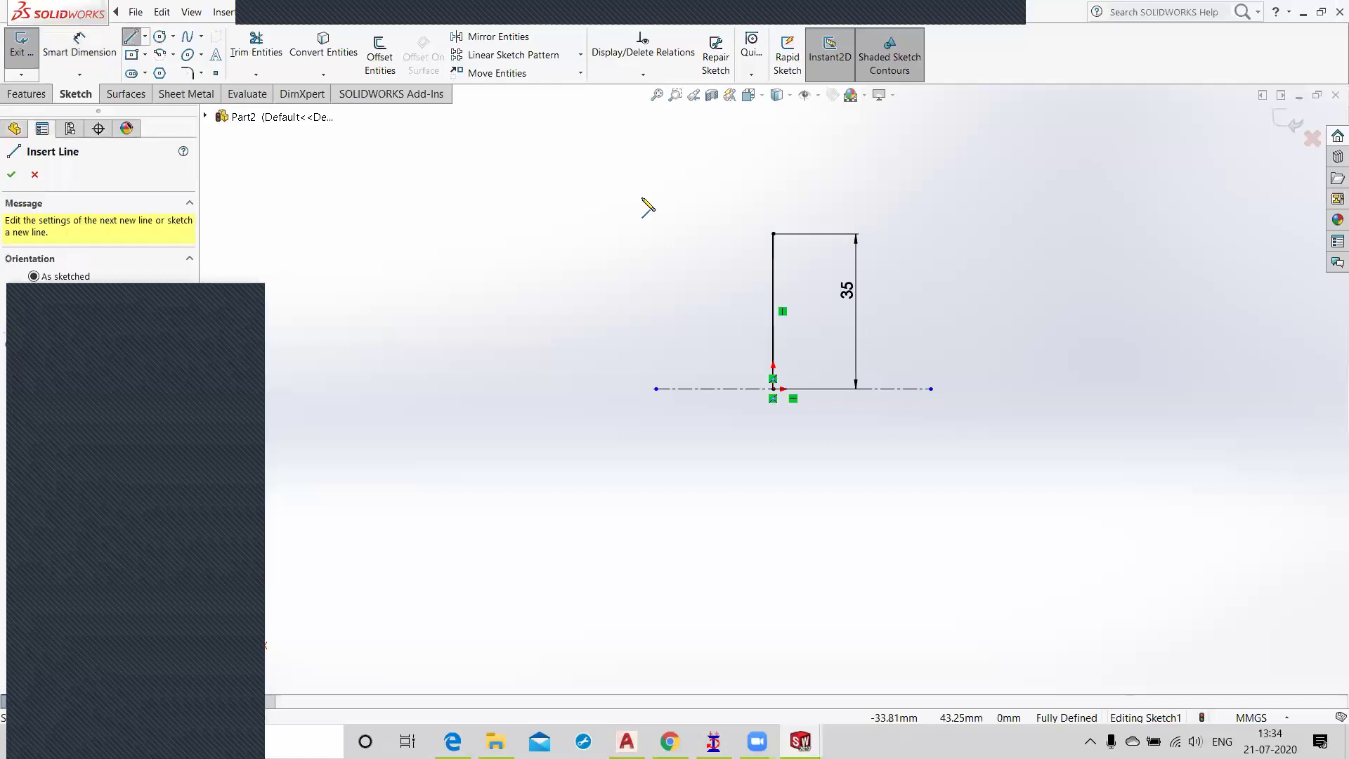
{"action": "left_click", "coordinate": [886, 243]}
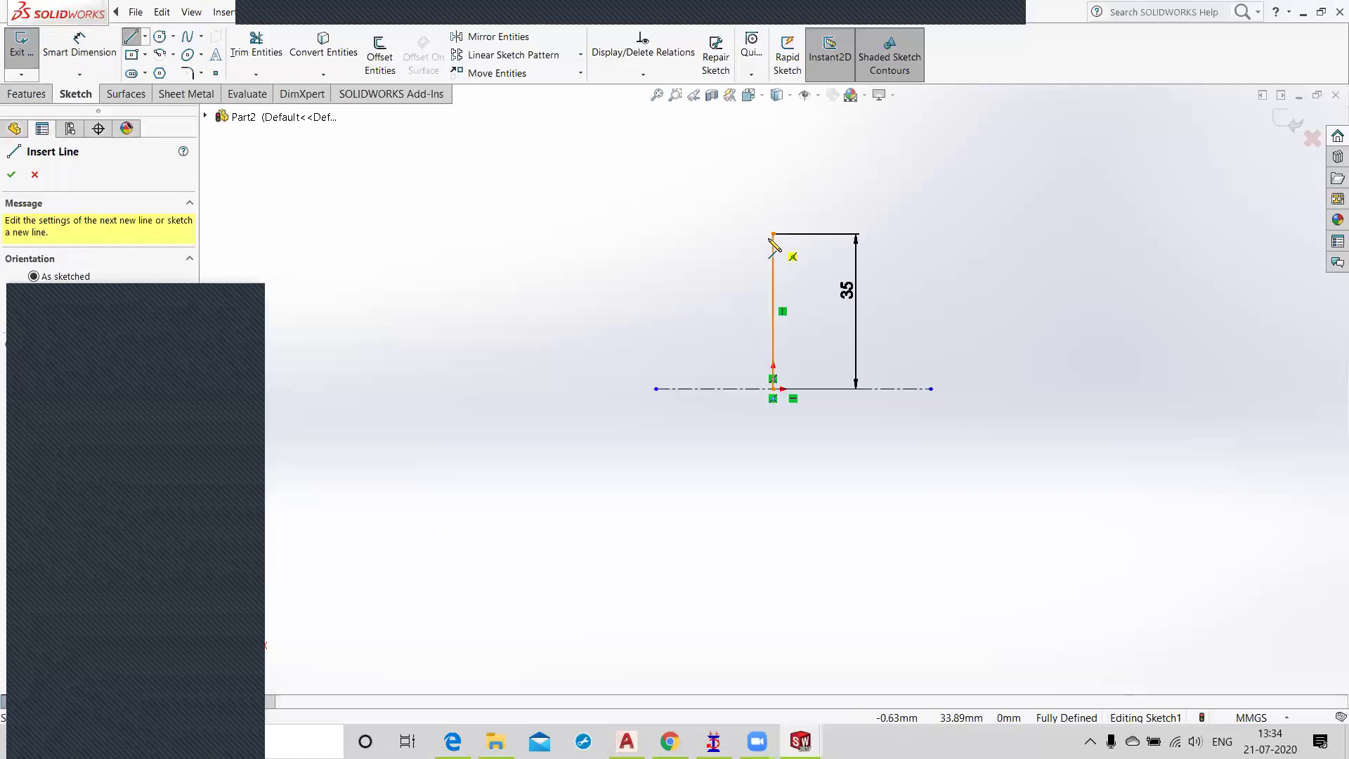
{"action": "left_click", "coordinate": [773, 234]}
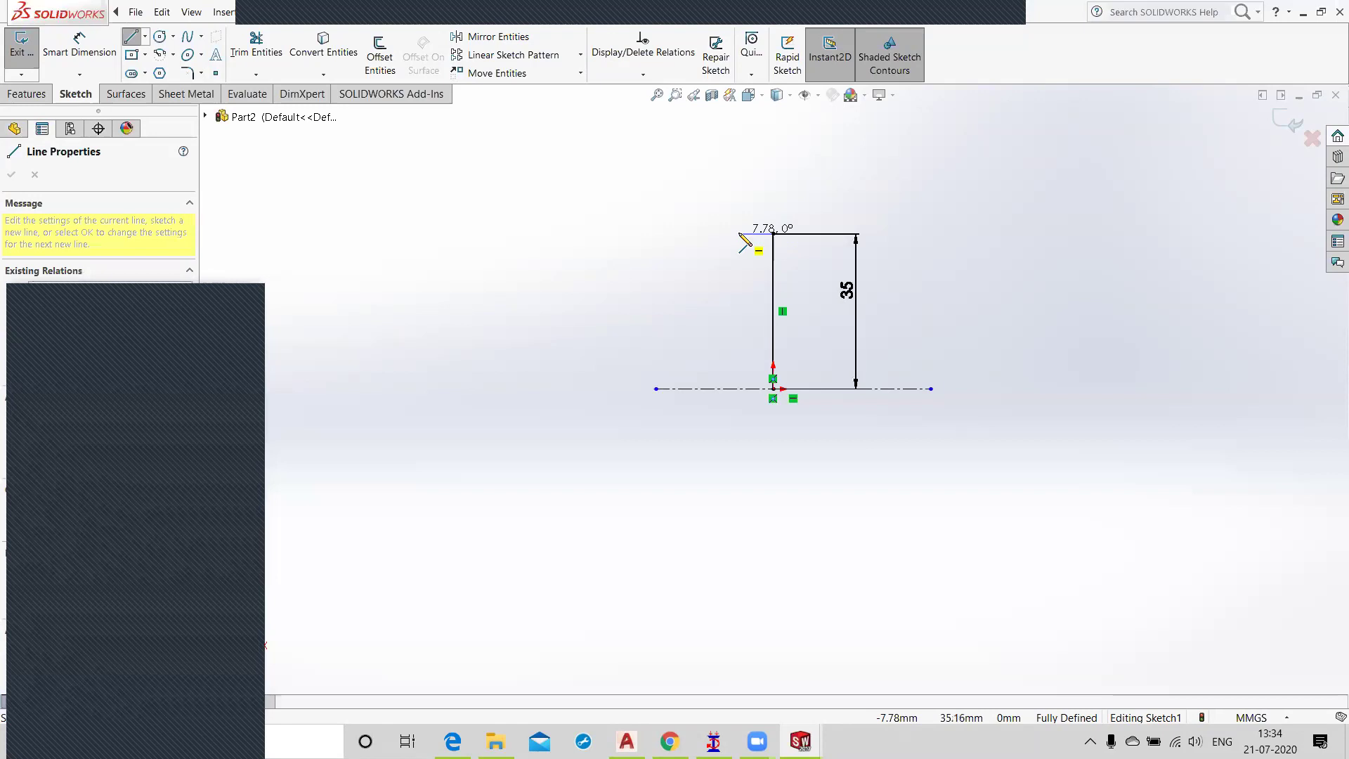
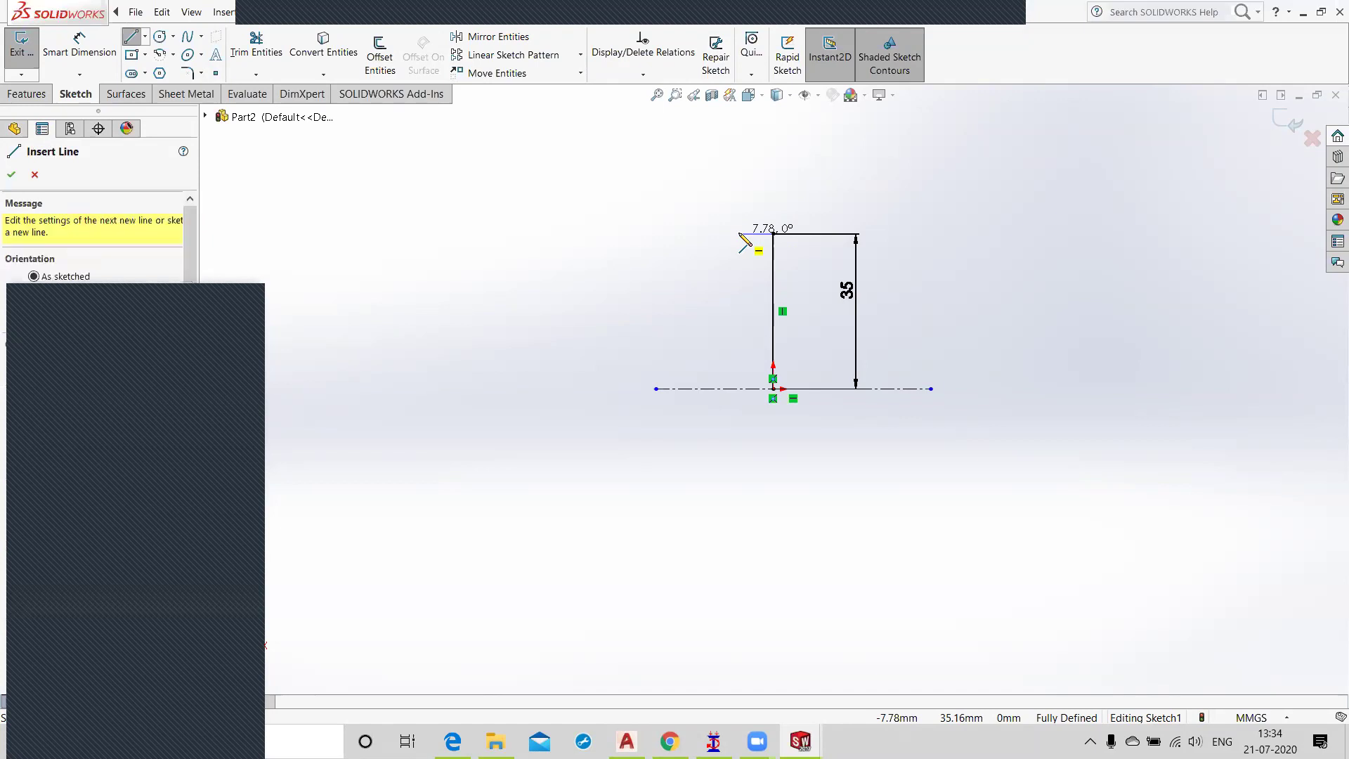
{"action": "left_click", "coordinate": [739, 234]}
{"action": "right_click", "coordinate": [738, 313]}
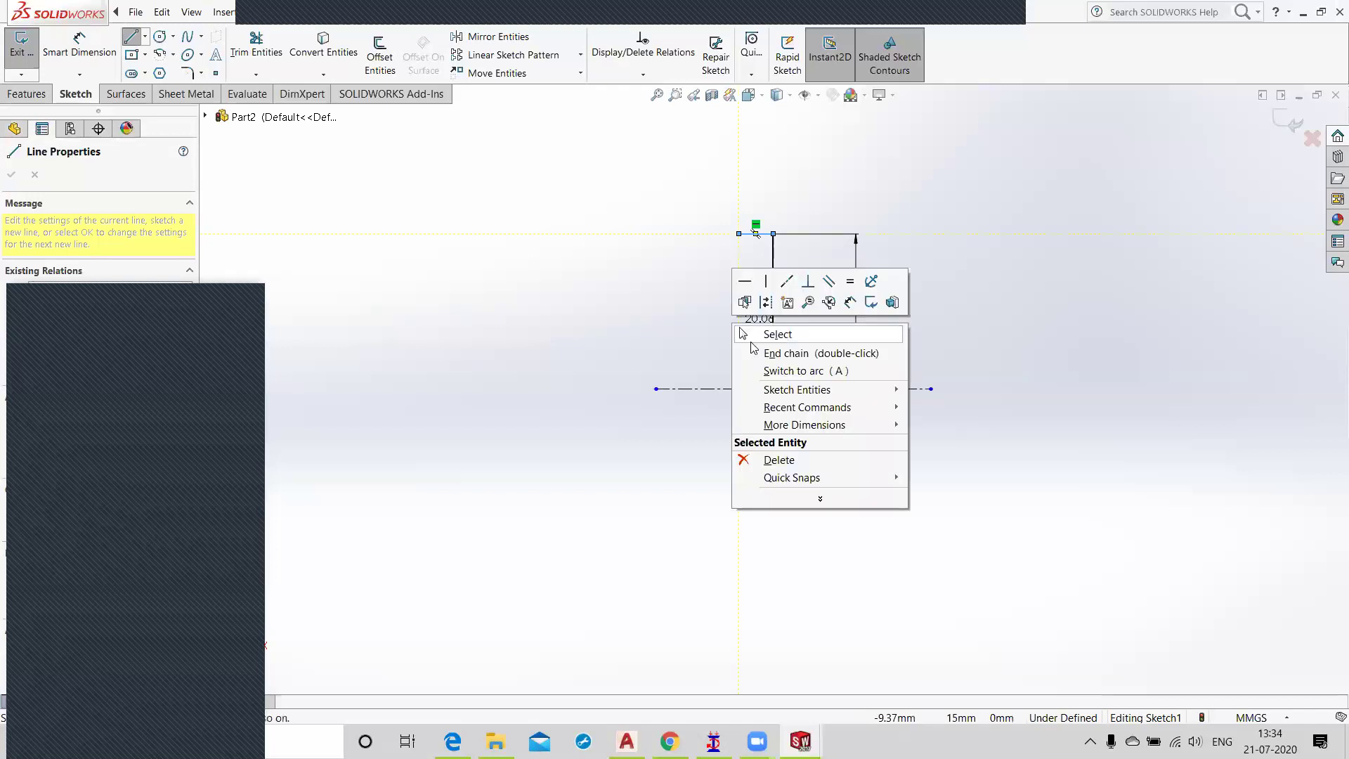
{"action": "left_click", "coordinate": [759, 331]}
Step: Dimension the short horizontal line's length and set it to 5 mm
{"action": "left_click", "coordinate": [59, 46]}
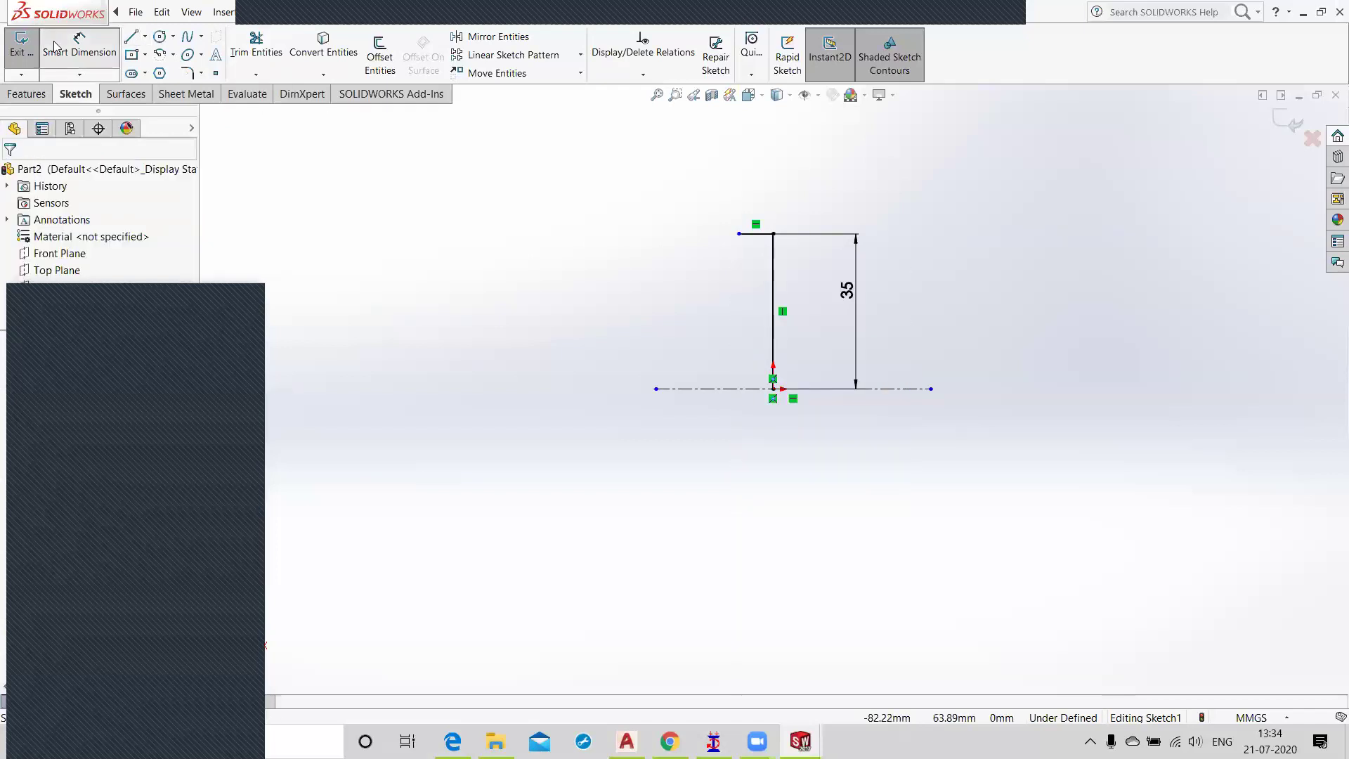
{"action": "left_click", "coordinate": [756, 227]}
{"action": "left_click", "coordinate": [761, 210]}
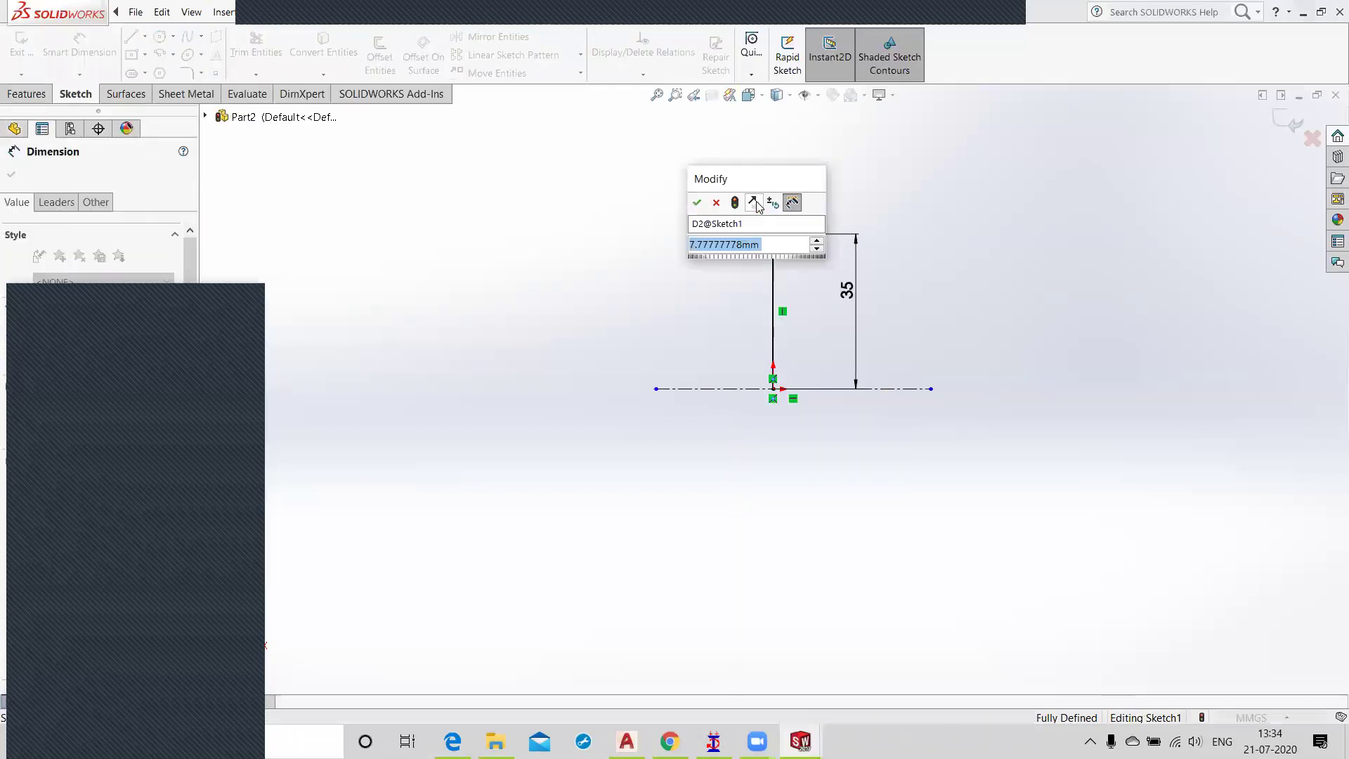
{"action": "type", "text": "5"}
{"action": "key", "text": "Return"}
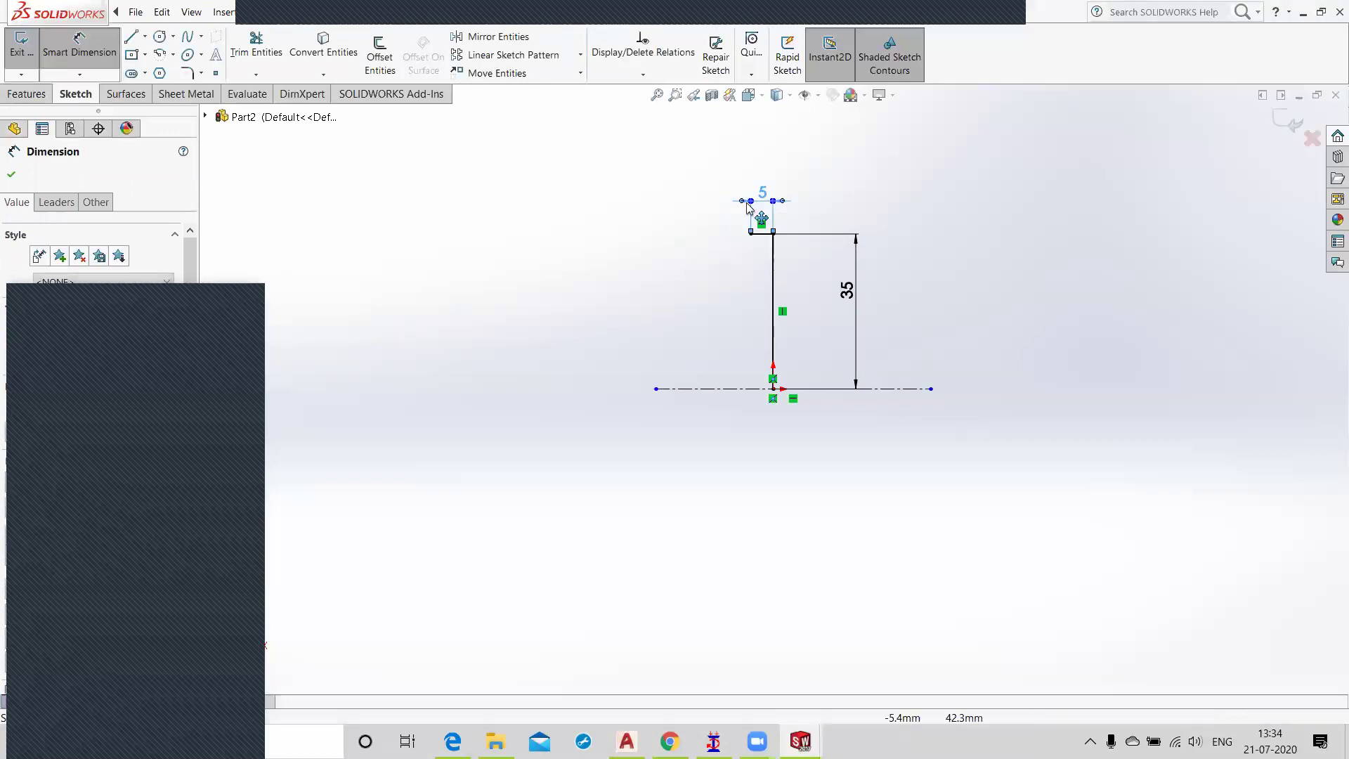
{"action": "left_click", "coordinate": [733, 306]}
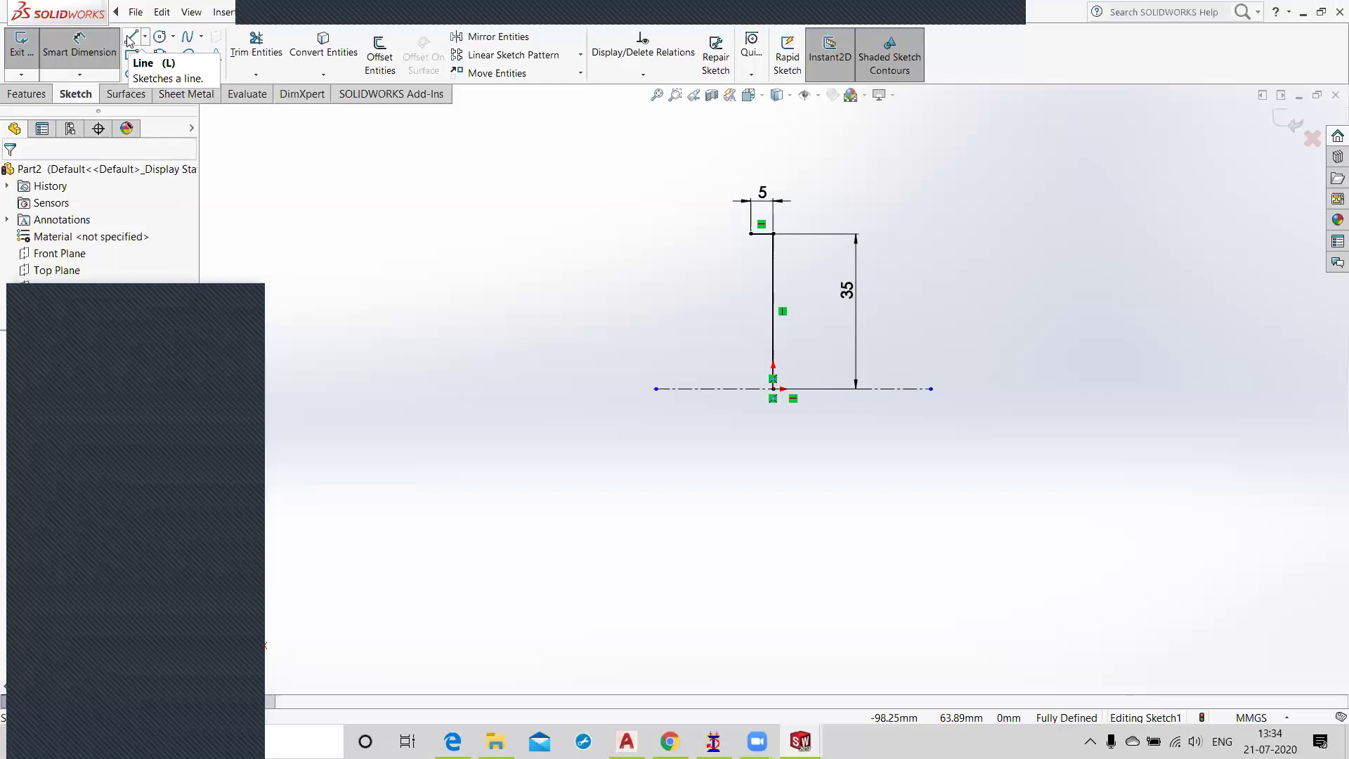
Step: Draw a centerpoint arc of 5 mm radius forming a semicircle above the upper end of the vertical line, starting at the short line's free end
{"action": "left_click", "coordinate": [98, 54]}
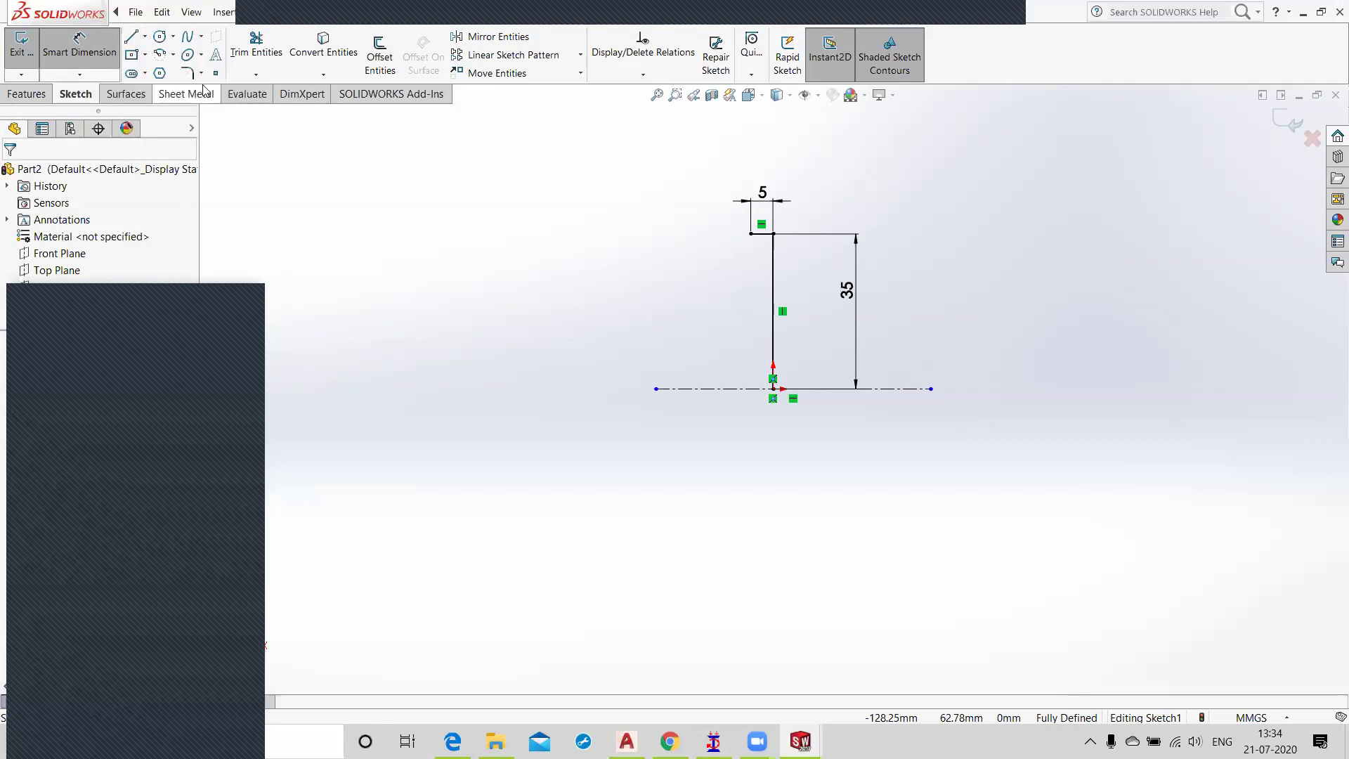
{"action": "left_click", "coordinate": [173, 56]}
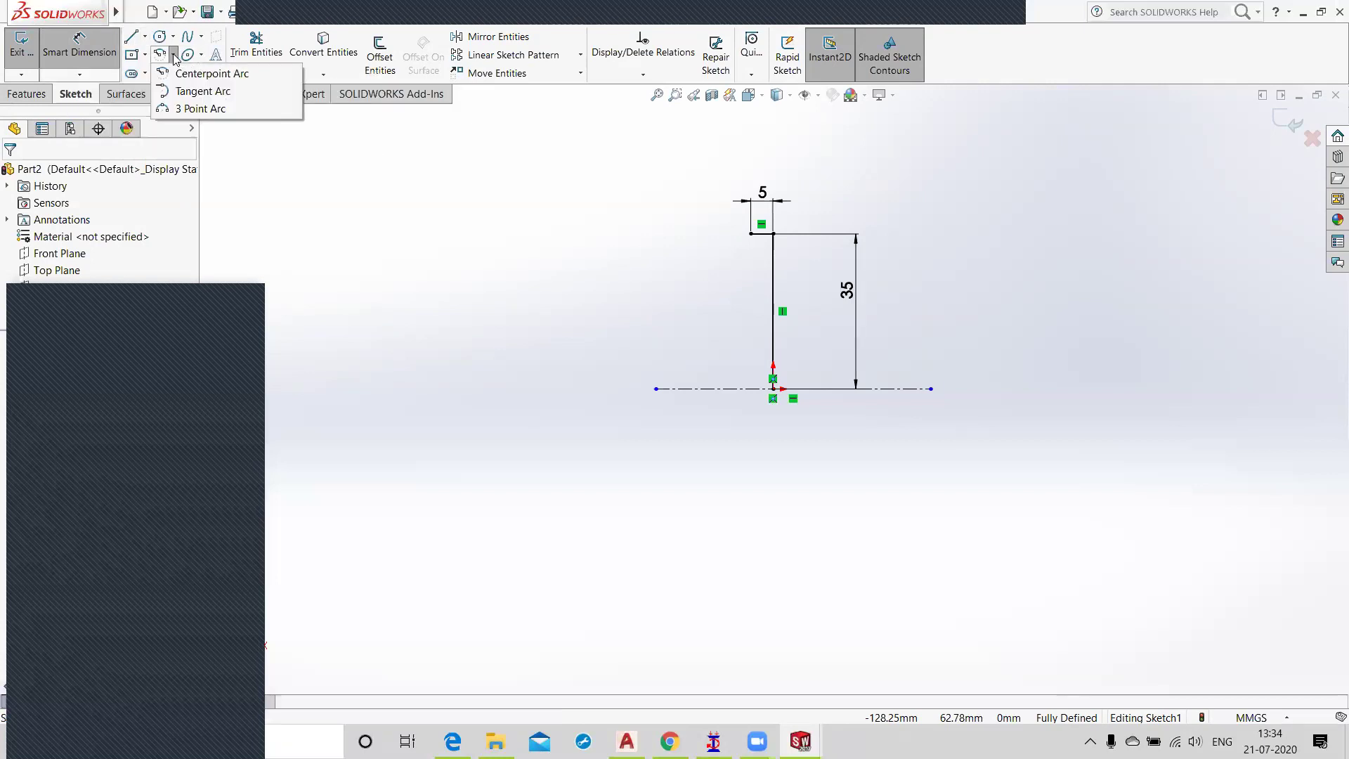
{"action": "left_click", "coordinate": [197, 78]}
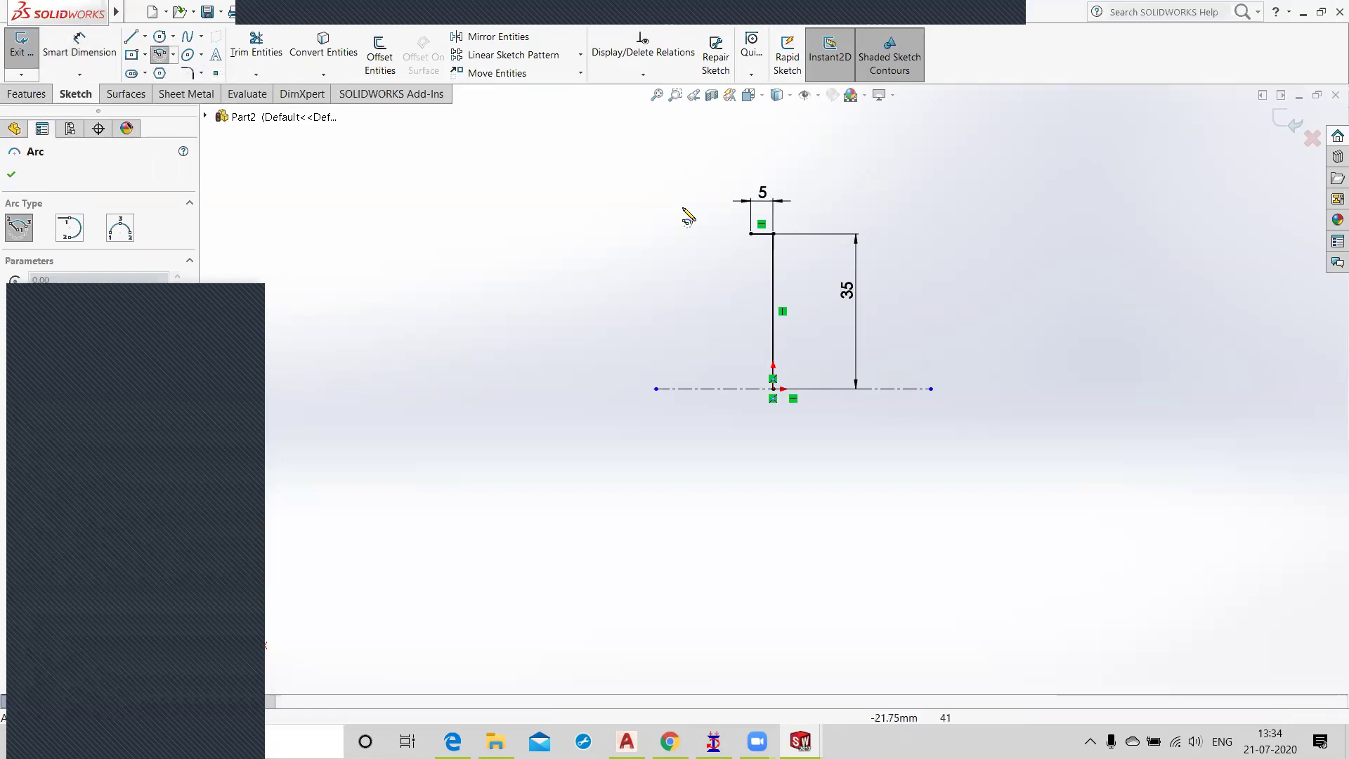
{"action": "left_click", "coordinate": [773, 233]}
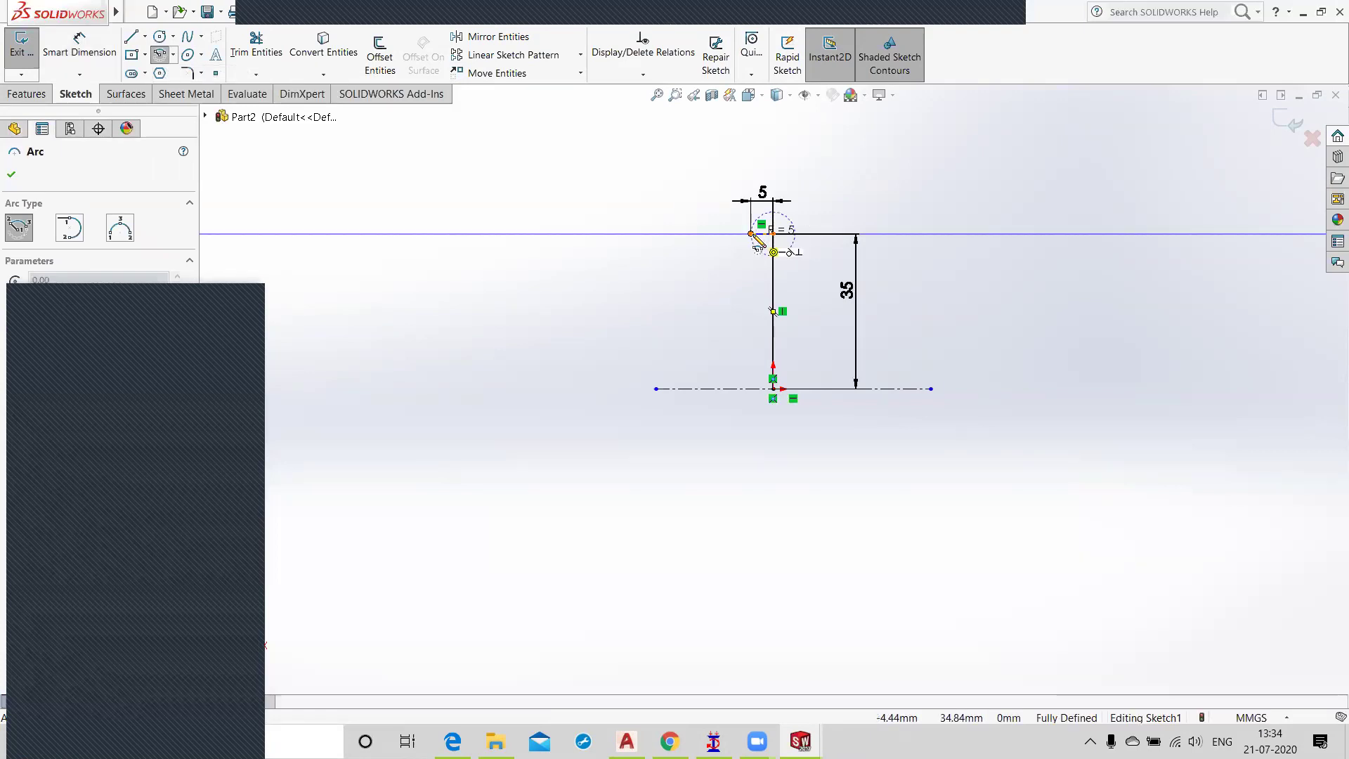
{"action": "left_click", "coordinate": [752, 234]}
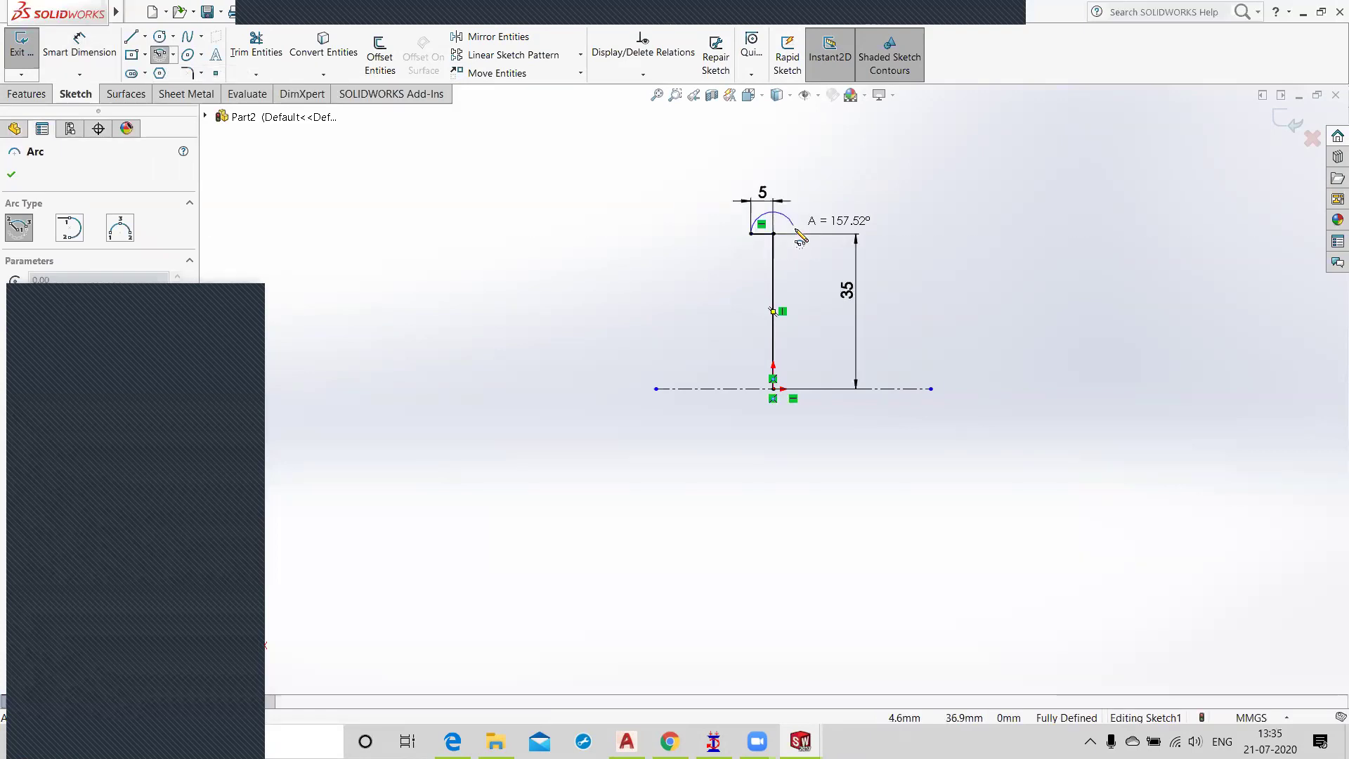
{"action": "left_click", "coordinate": [795, 234]}
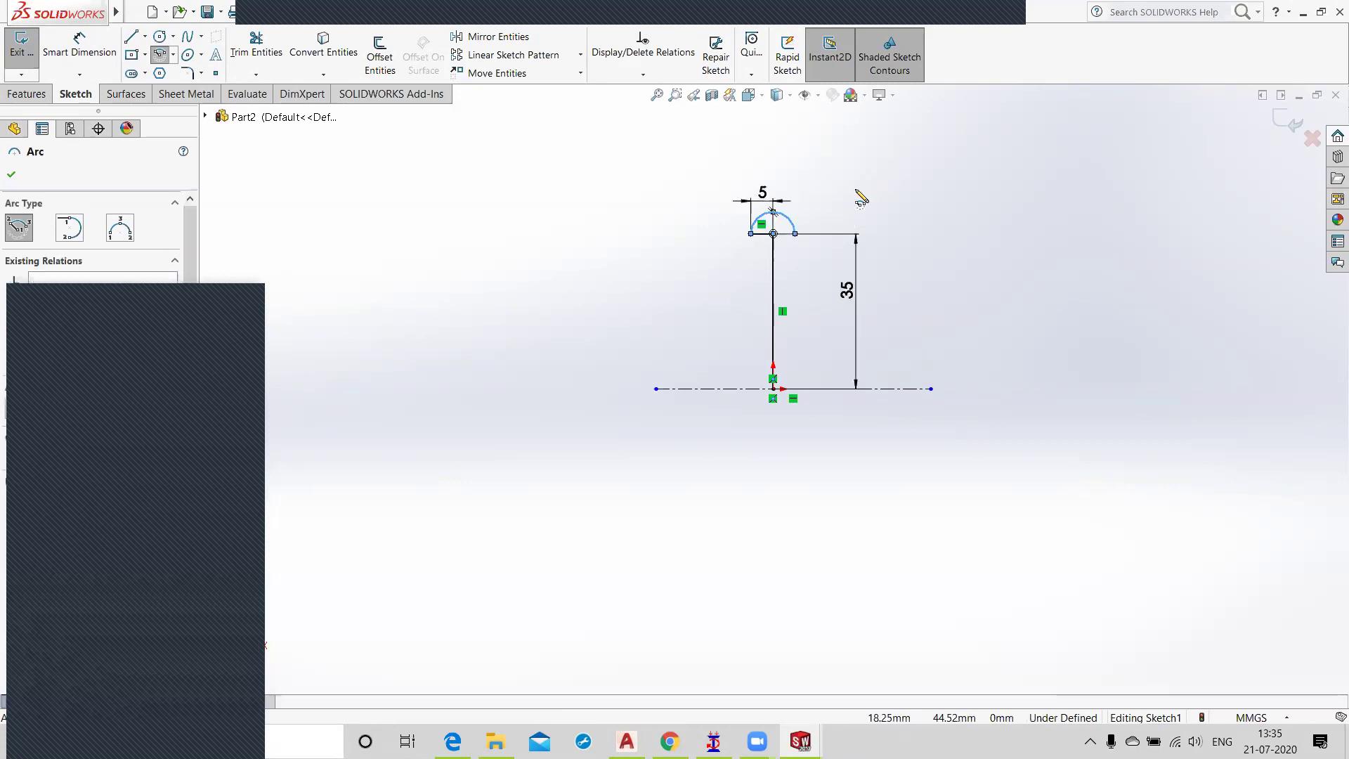
{"action": "right_click", "coordinate": [859, 193]}
{"action": "left_click", "coordinate": [896, 202]}
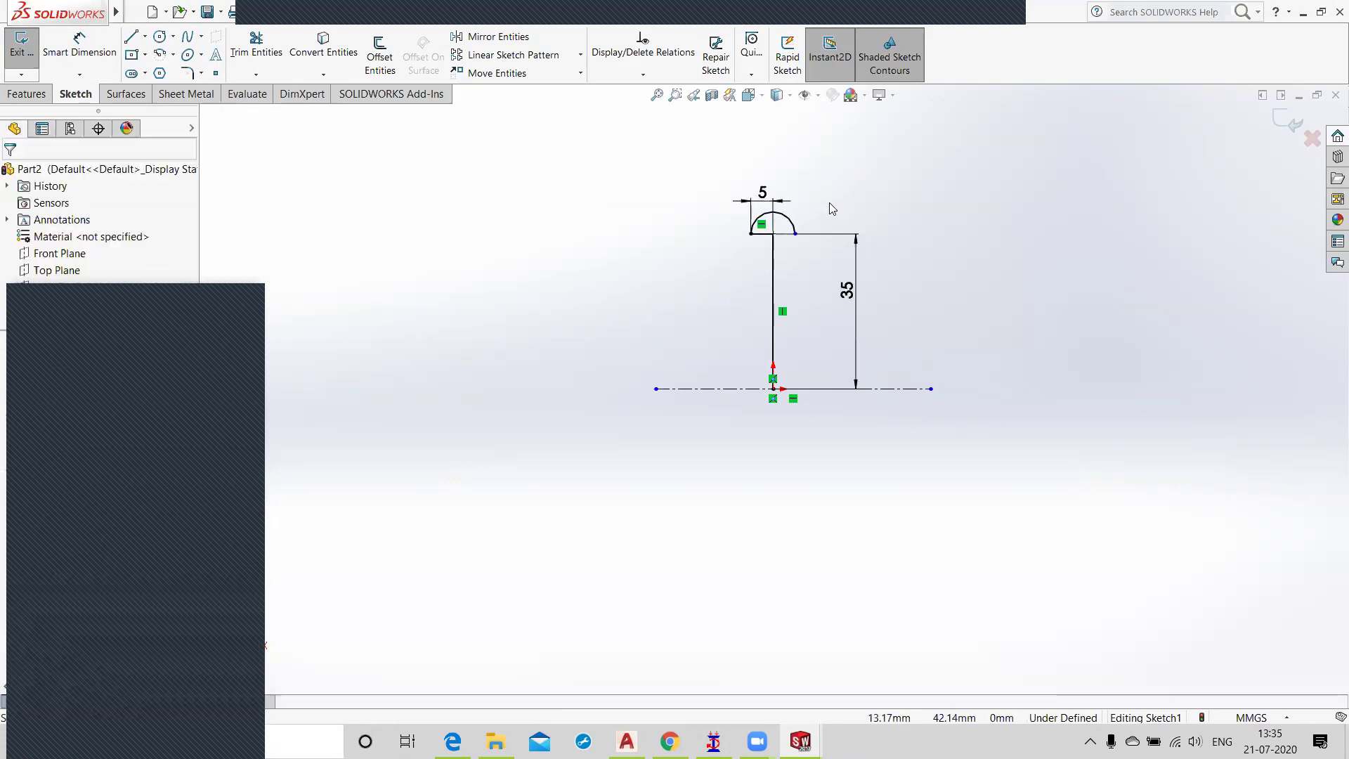
Step: Delete the semicircular arc at the upper end of the vertical line
{"action": "scroll", "coordinate": [771, 211], "scroll_direction": "up", "scroll_amount": 3}
{"action": "scroll", "coordinate": [773, 275], "scroll_direction": "down", "scroll_amount": 3}
{"action": "scroll", "coordinate": [773, 278], "scroll_direction": "down", "scroll_amount": 5}
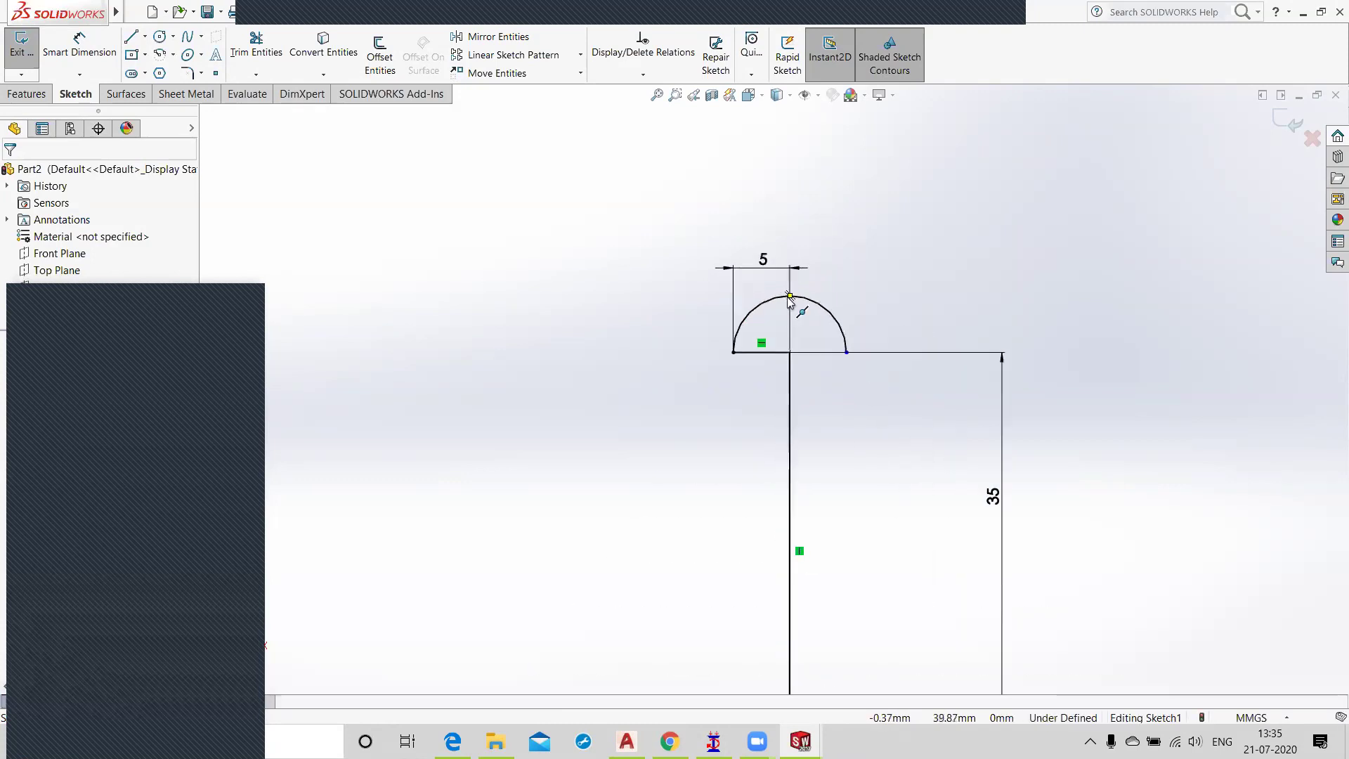
{"action": "left_click", "coordinate": [790, 299]}
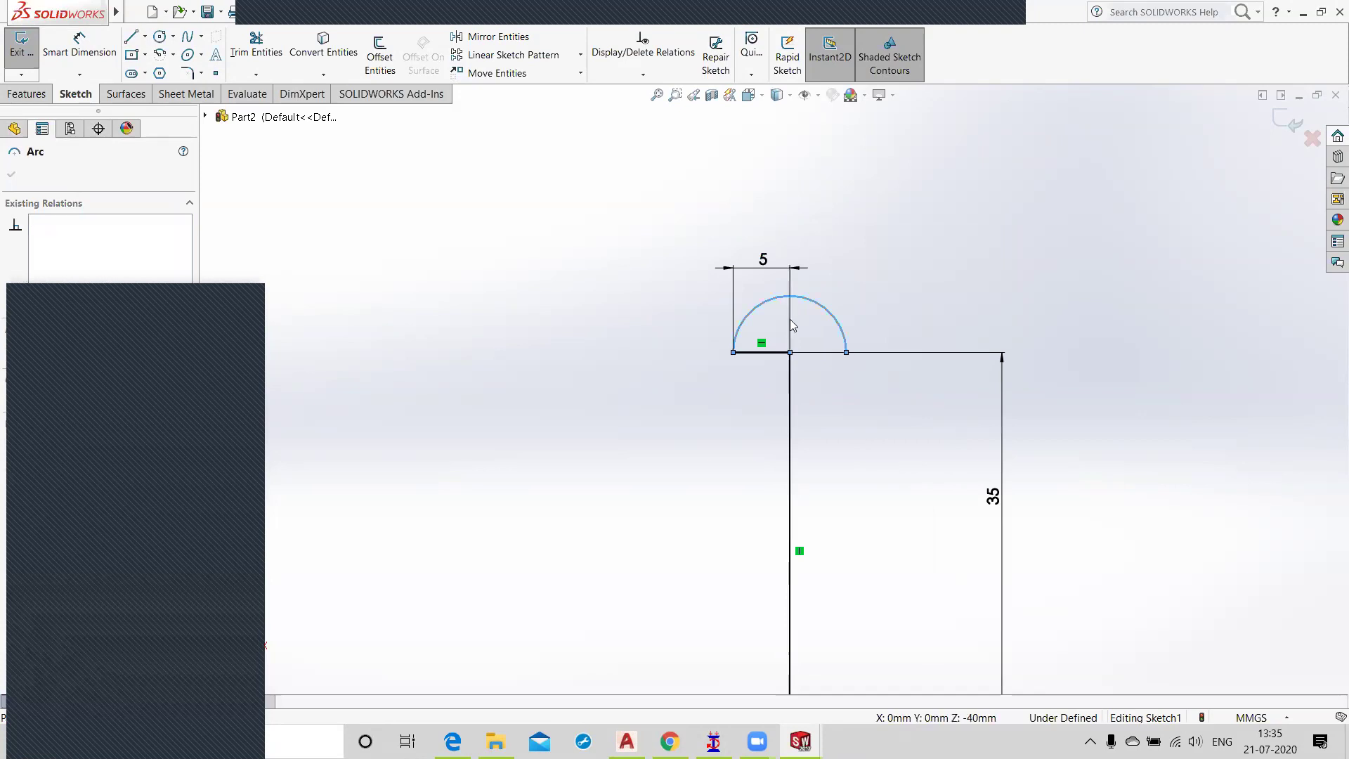
{"action": "left_click", "coordinate": [791, 298]}
{"action": "left_click", "coordinate": [791, 297]}
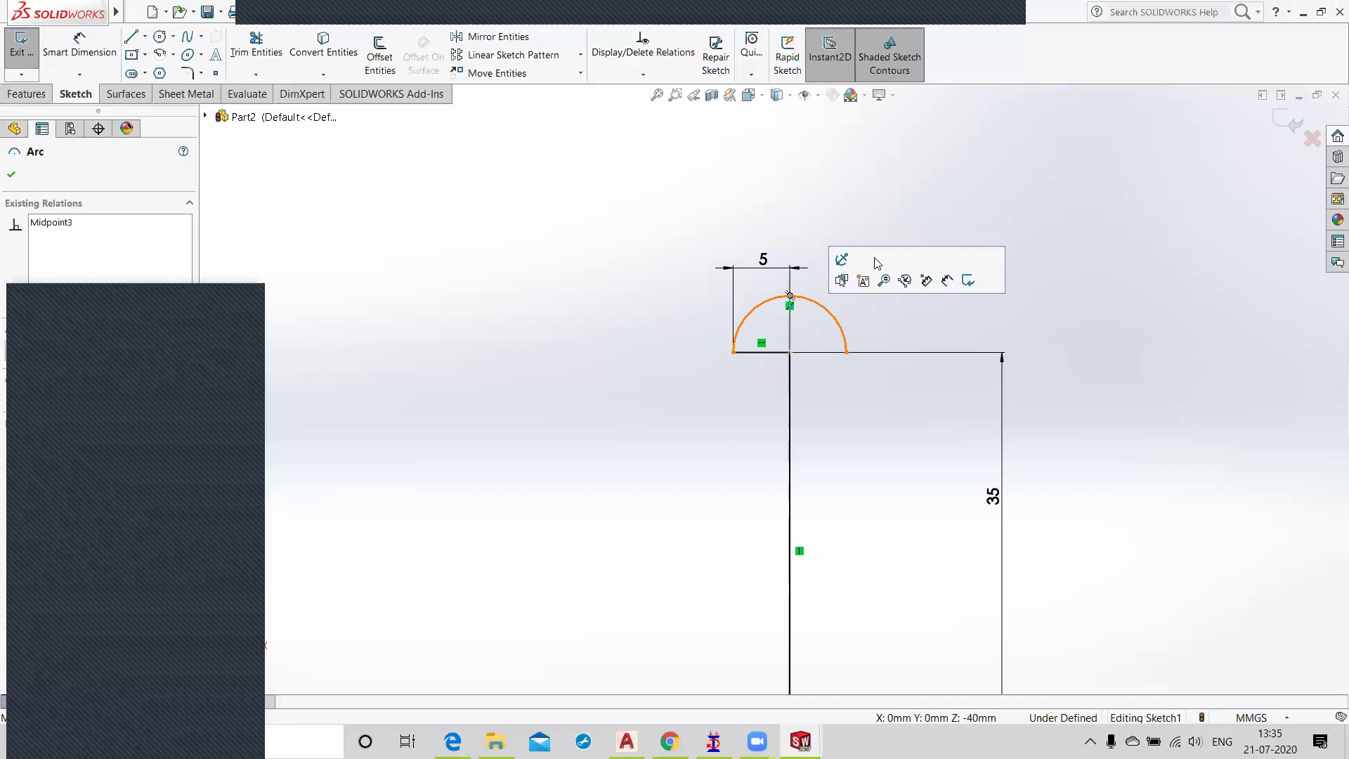
{"action": "left_click", "coordinate": [881, 389]}
{"action": "left_click", "coordinate": [831, 315]}
{"action": "key", "text": "Delete"}
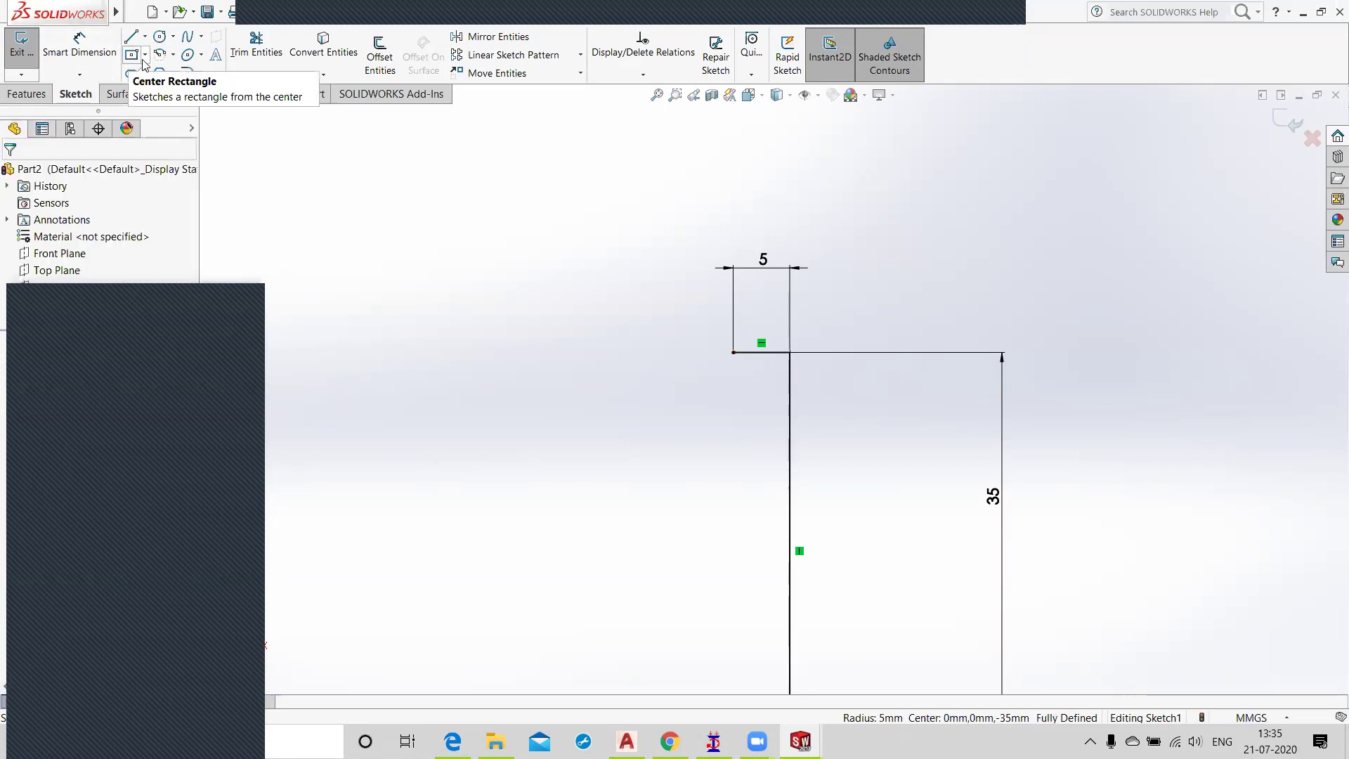
Step: Draw a circle centred on the upper end of the vertical line, passing through the free end of the 5 mm line
{"action": "left_click", "coordinate": [172, 36]}
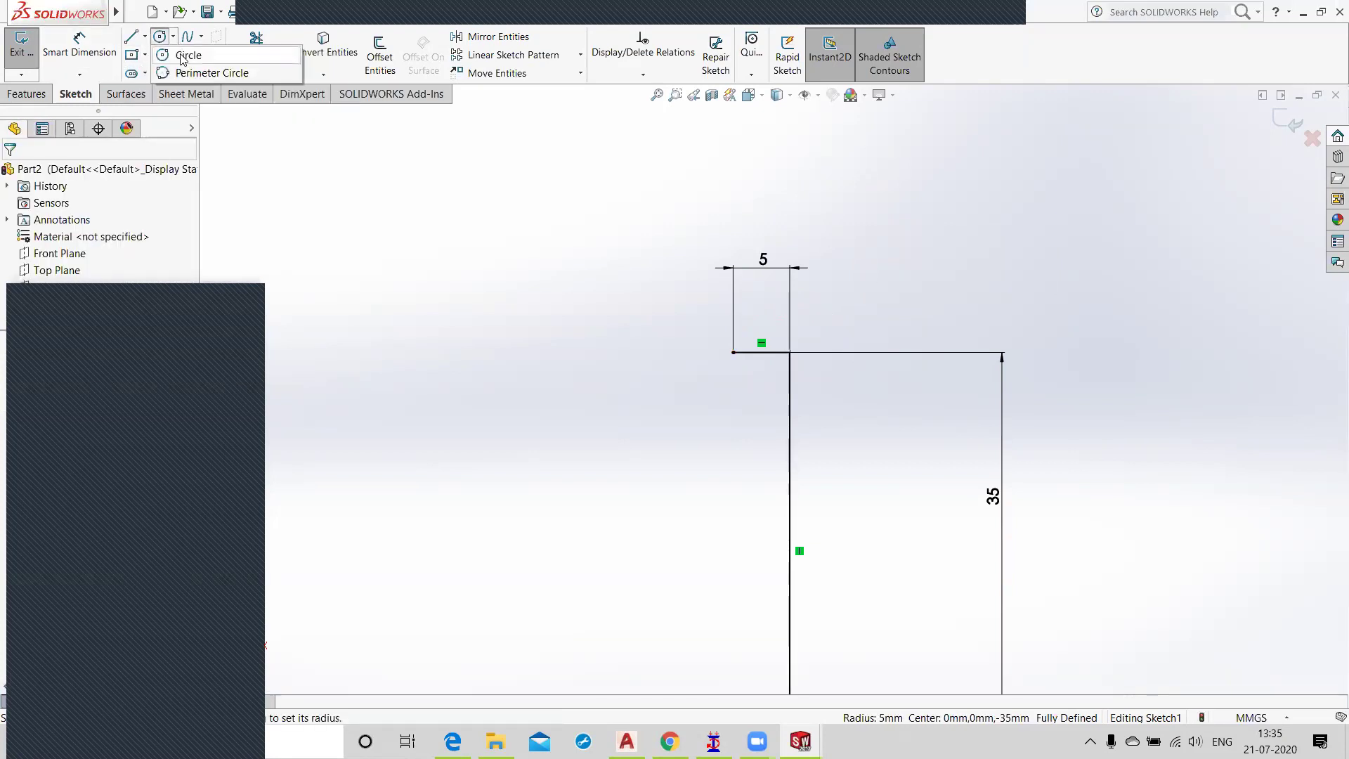
{"action": "left_click", "coordinate": [184, 55]}
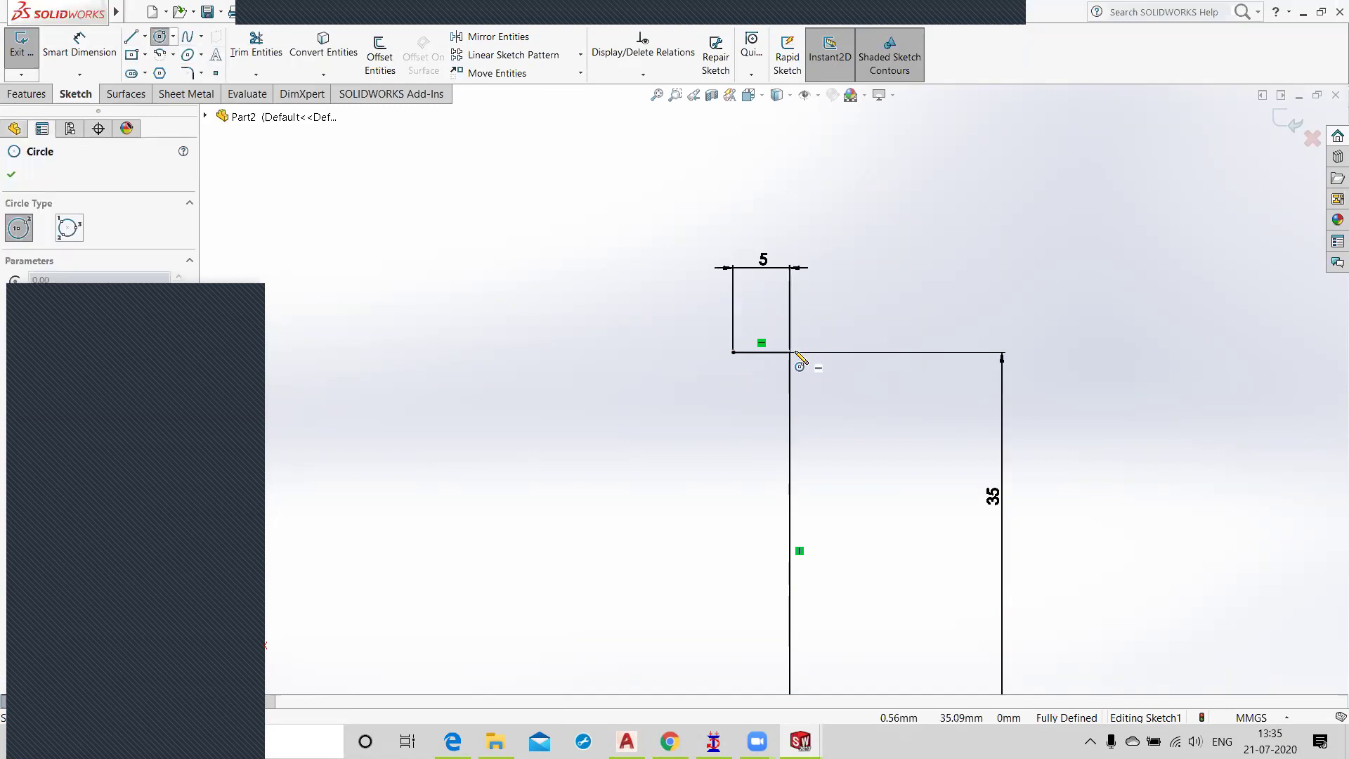
{"action": "left_click", "coordinate": [789, 352]}
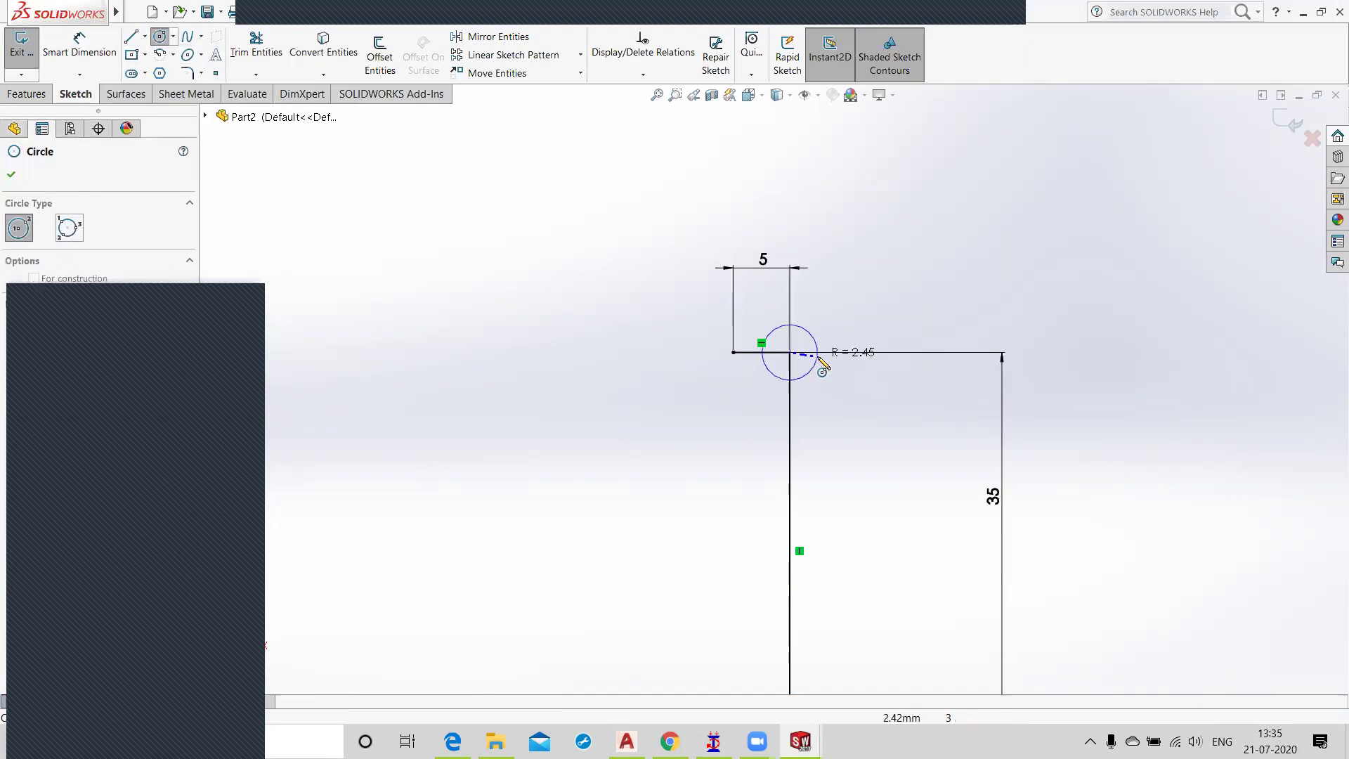
{"action": "left_click", "coordinate": [733, 353]}
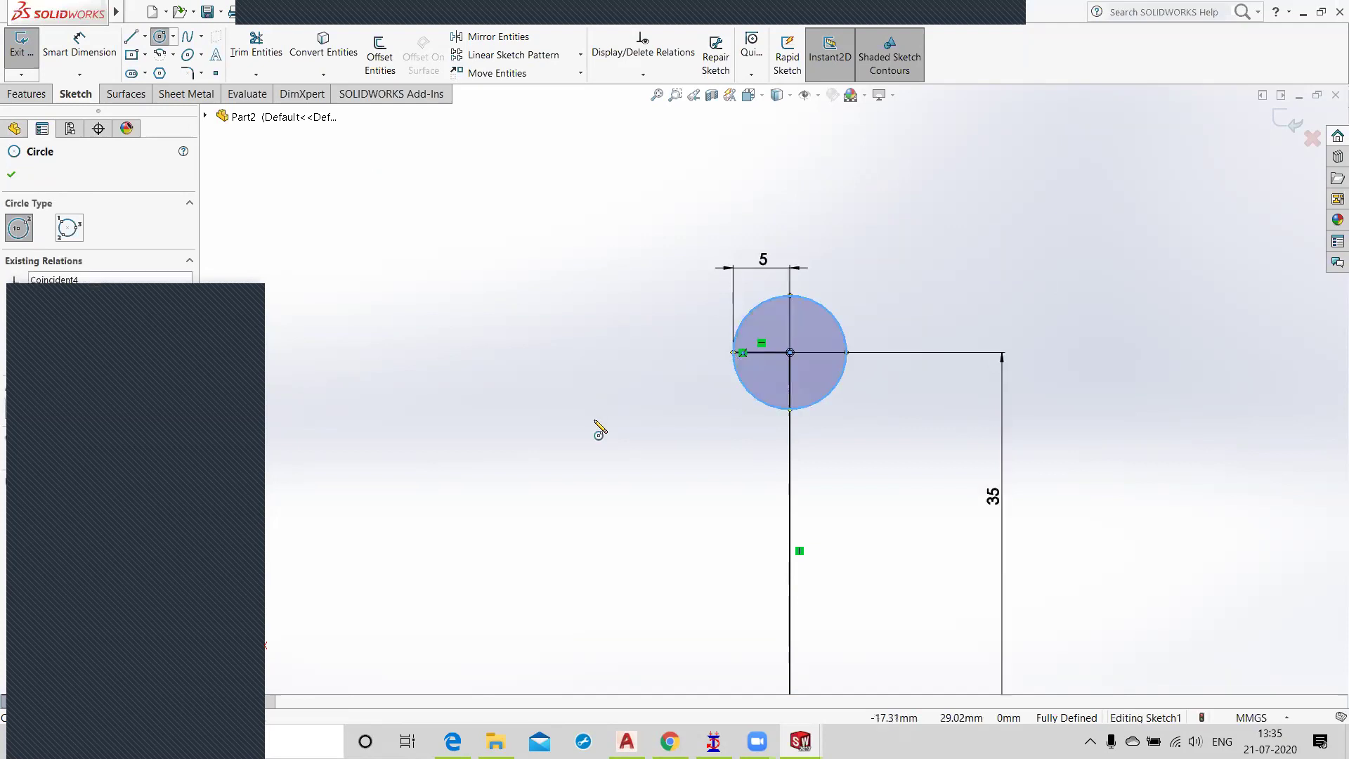
{"action": "key", "text": "Escape"}
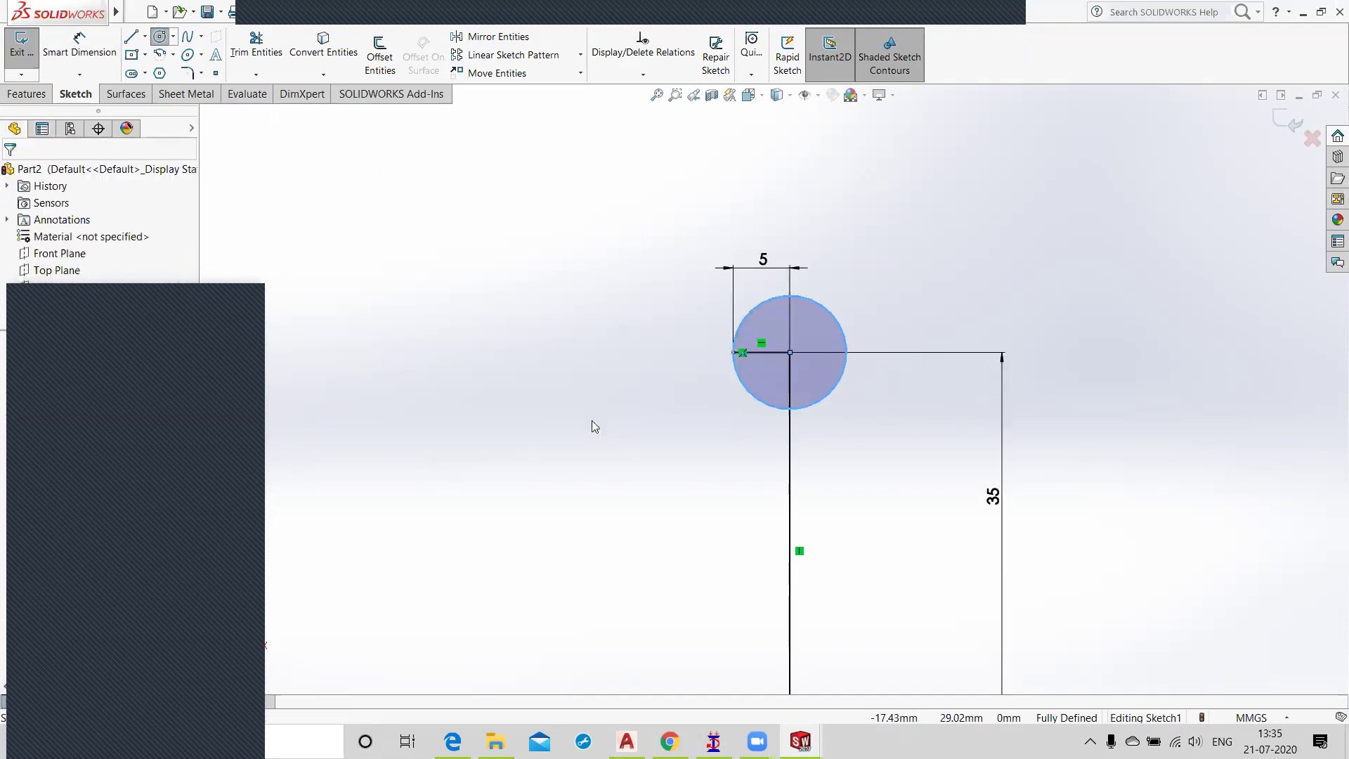
{"action": "left_click", "coordinate": [592, 413]}
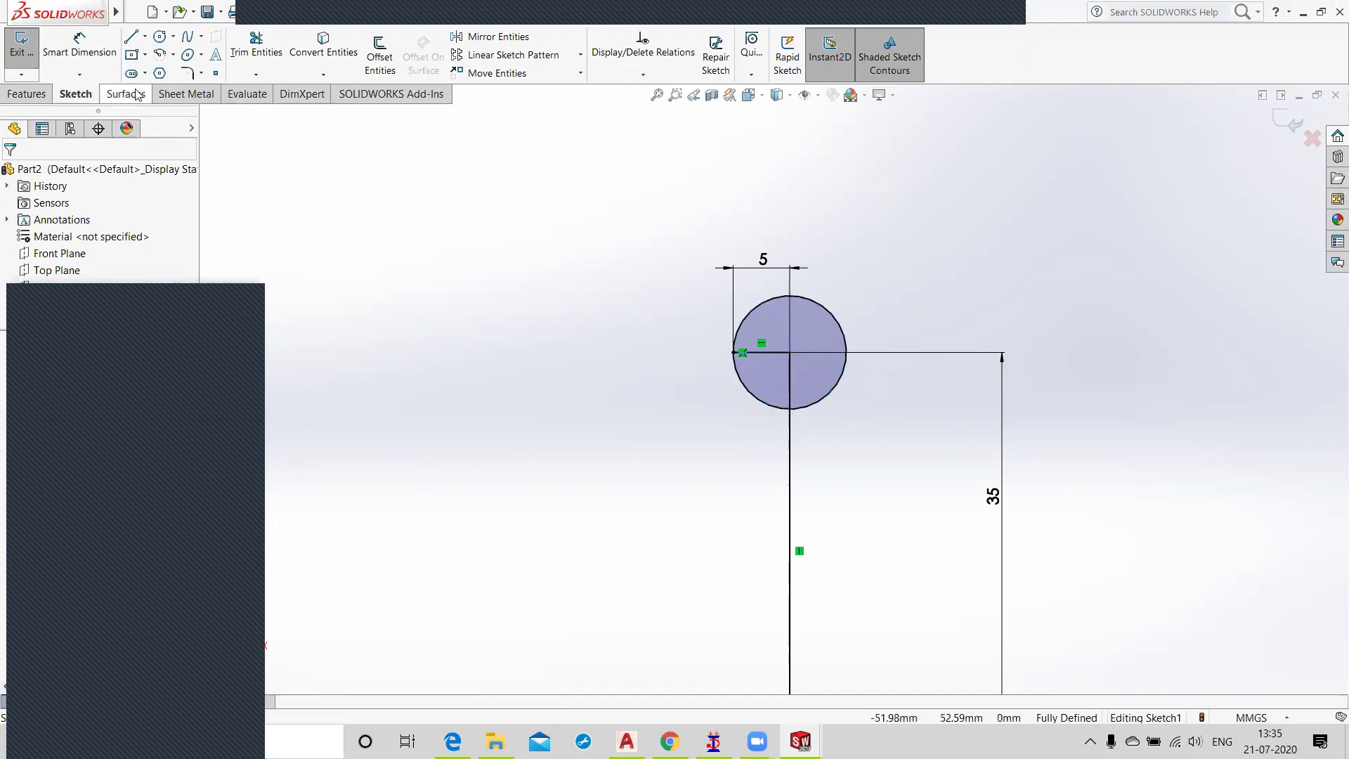
Step: Draw a horizontal line across the circle just below its centre, extending past the circle on both sides
{"action": "left_click", "coordinate": [131, 40]}
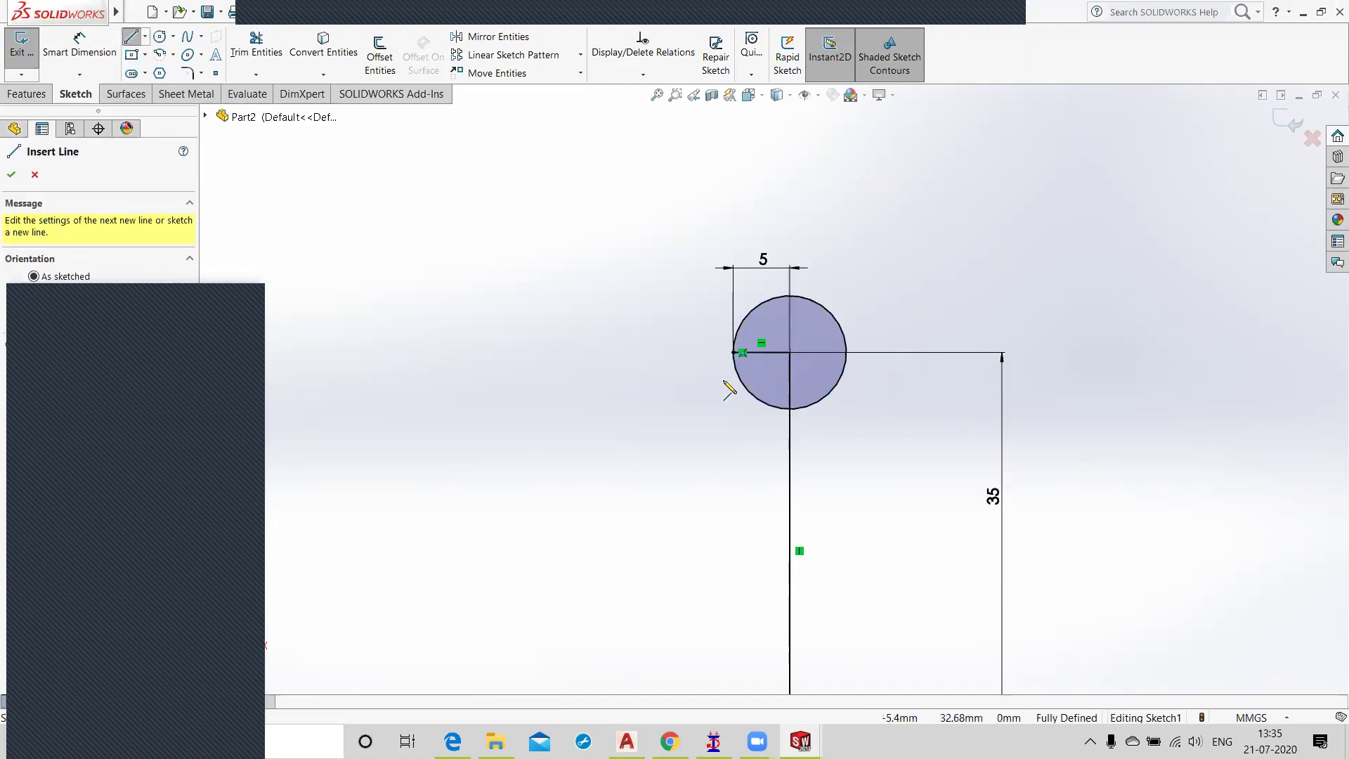
{"action": "left_click", "coordinate": [701, 368]}
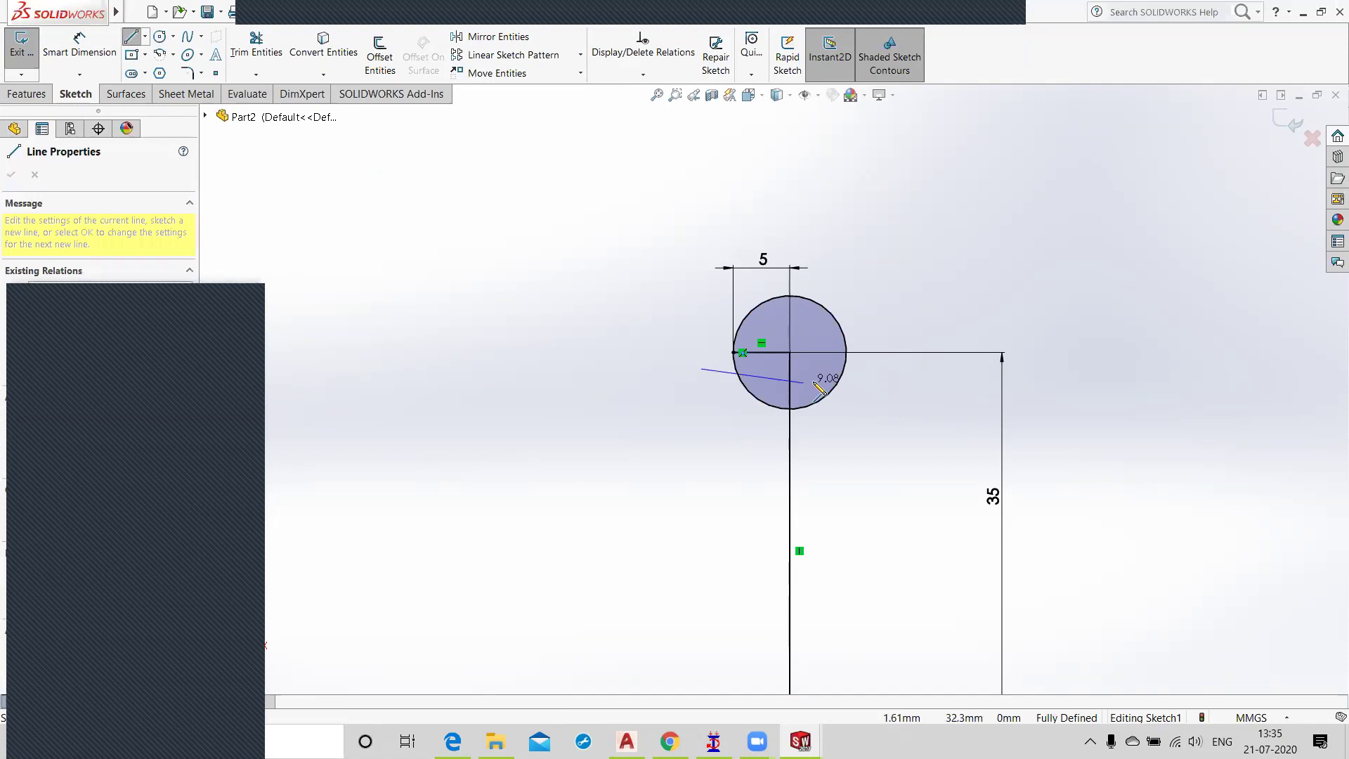
{"action": "left_click", "coordinate": [884, 368]}
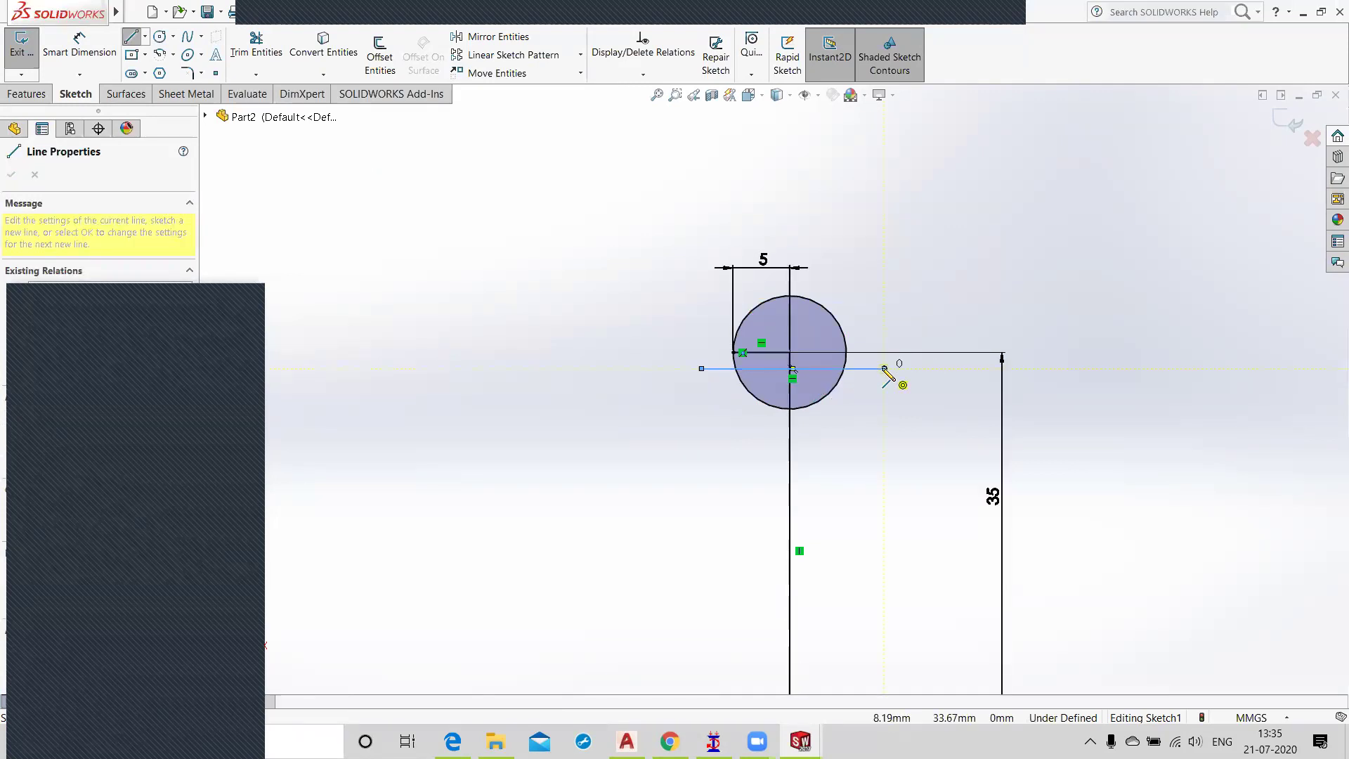
{"action": "key", "text": "Escape"}
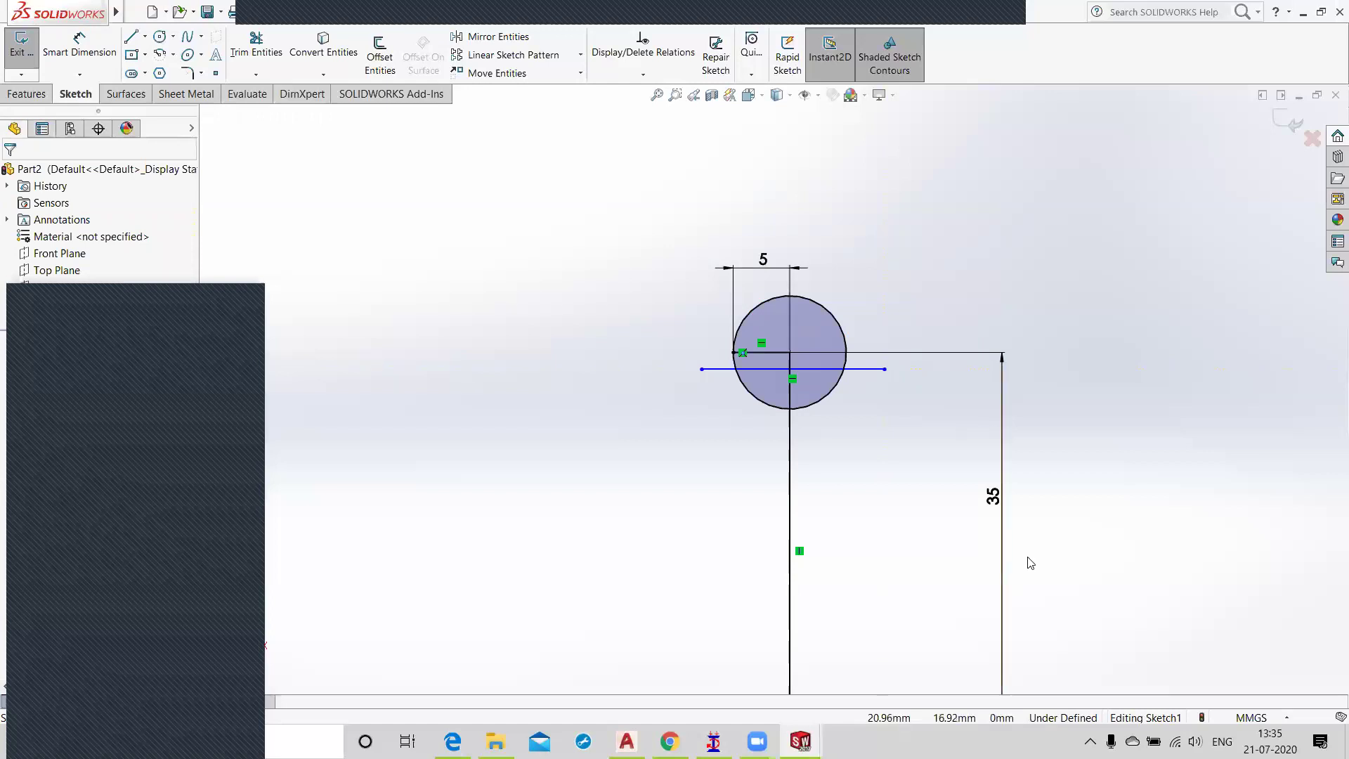
Step: Trim away the part of the circle below the horizontal line and the line's two ends outside the circle
{"action": "key", "text": "space"}
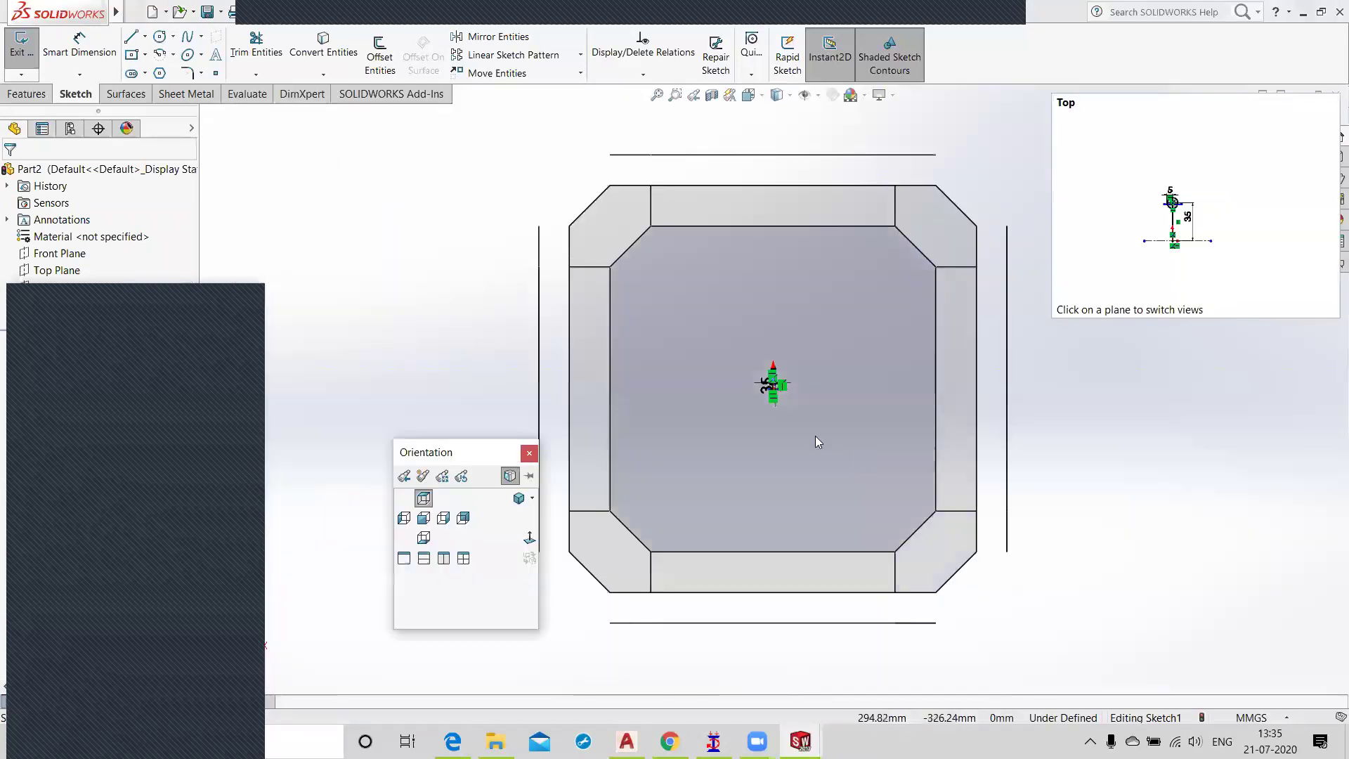
{"action": "left_click", "coordinate": [805, 393]}
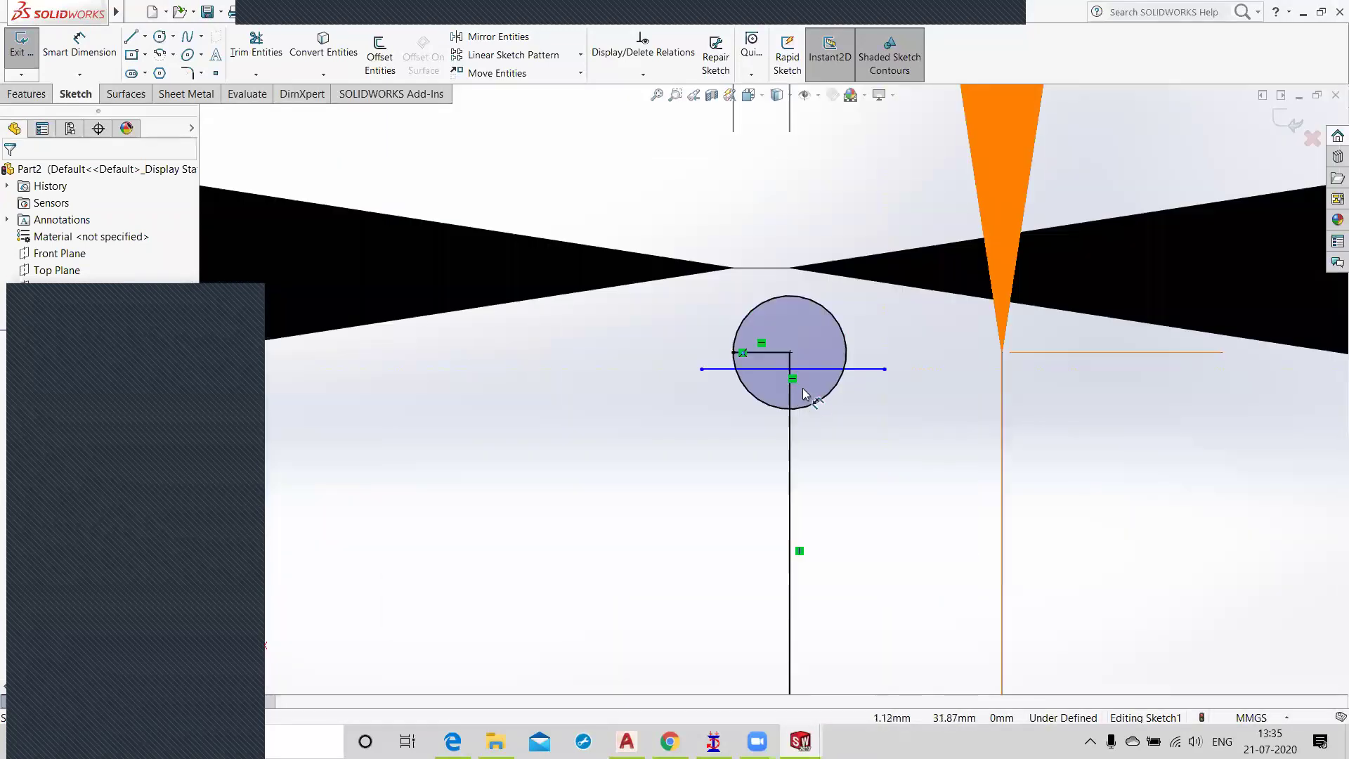
{"action": "scroll", "coordinate": [805, 401], "scroll_direction": "up", "scroll_amount": 3}
{"action": "scroll", "coordinate": [738, 312], "scroll_direction": "down", "scroll_amount": 5}
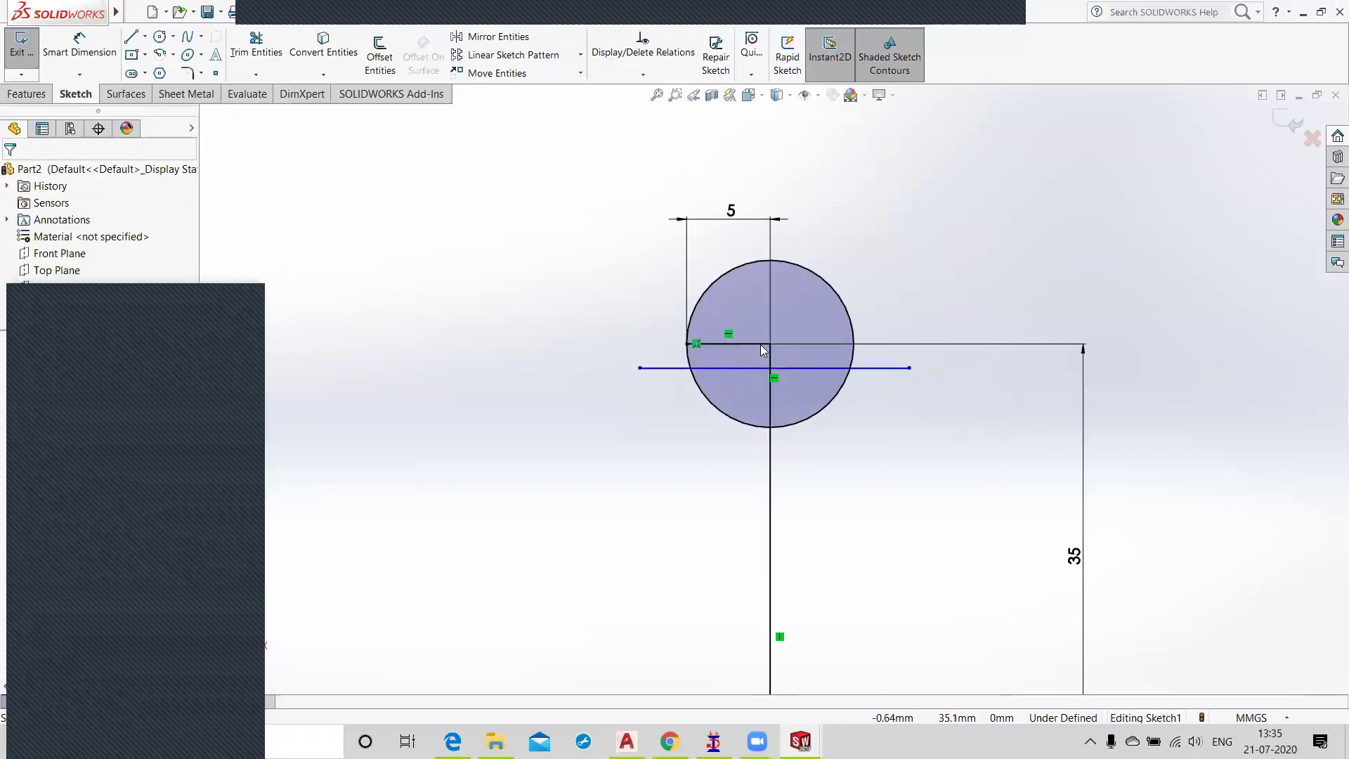
{"action": "scroll", "coordinate": [777, 374], "scroll_direction": "up", "scroll_amount": 2}
{"action": "scroll", "coordinate": [762, 372], "scroll_direction": "down", "scroll_amount": 2}
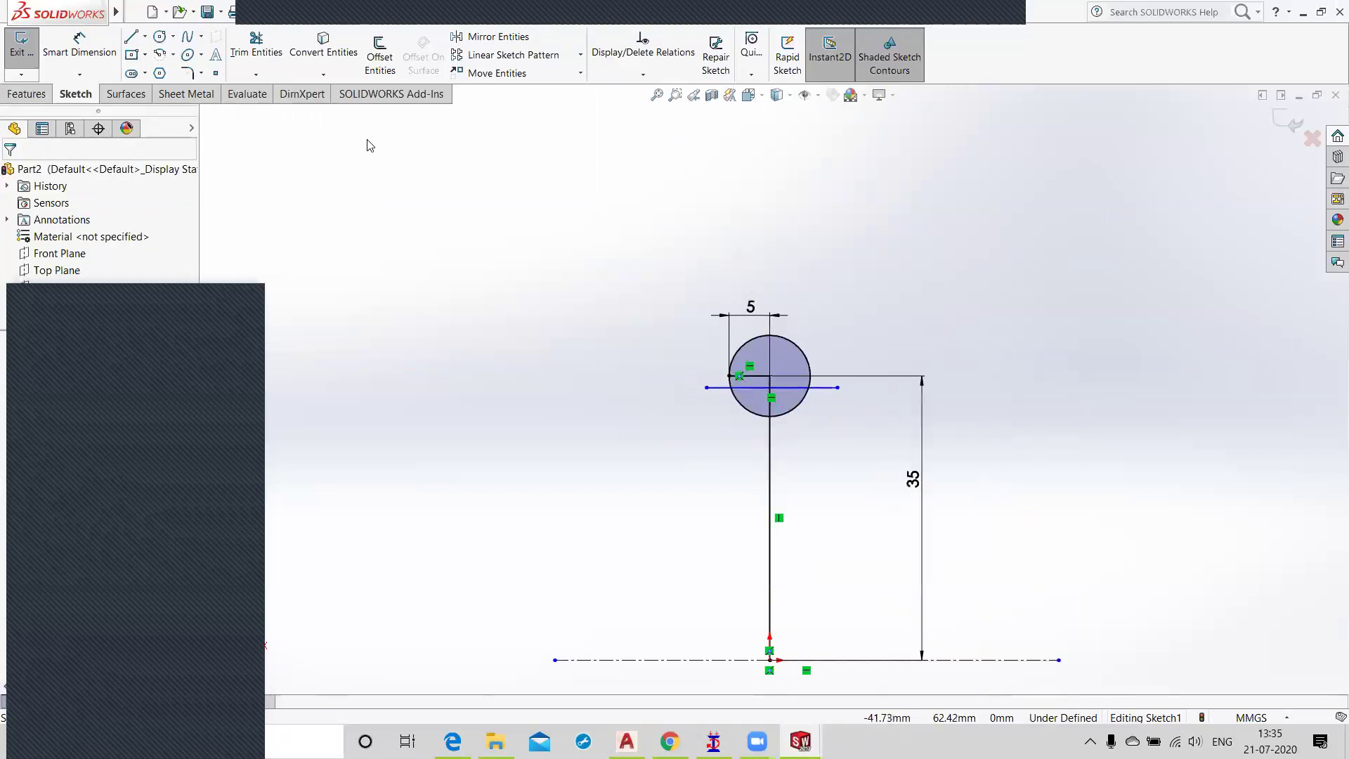
{"action": "left_click", "coordinate": [257, 51]}
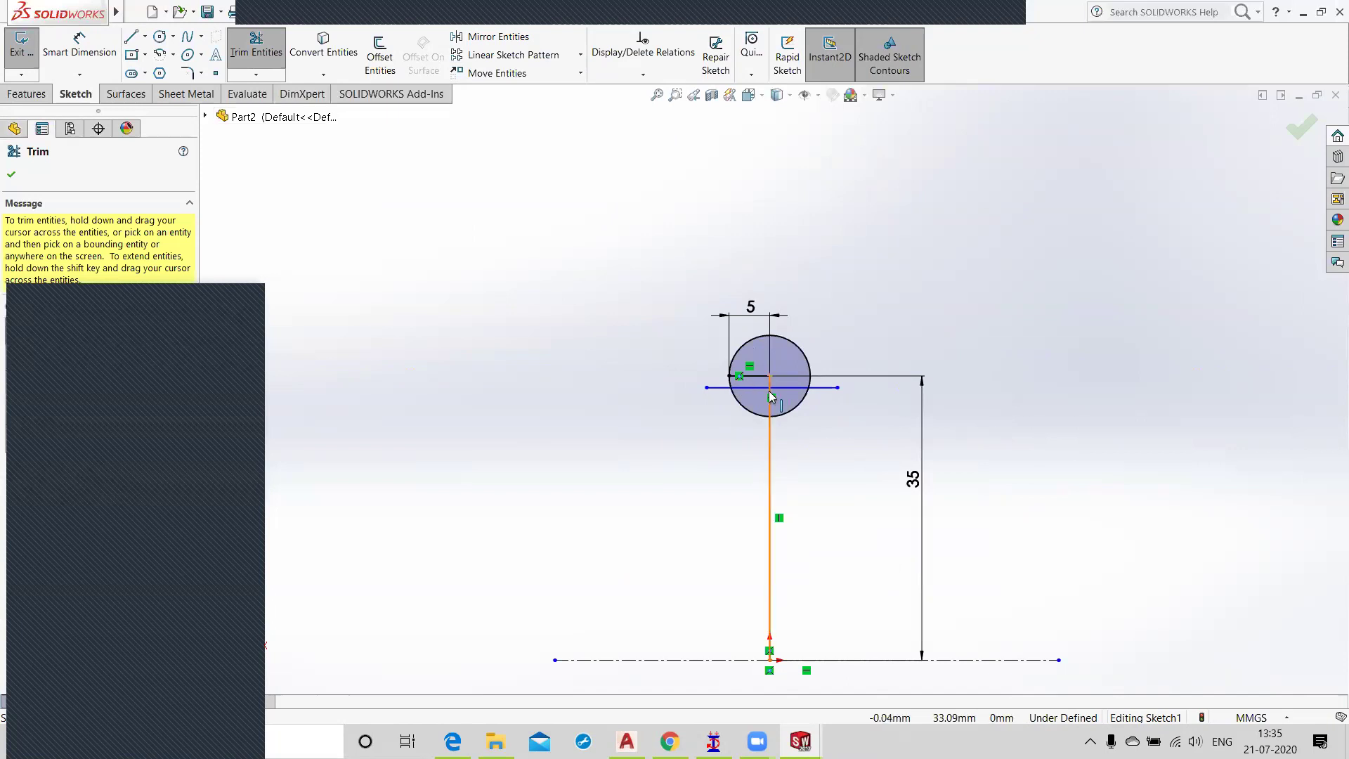
{"action": "scroll", "coordinate": [766, 389], "scroll_direction": "down", "scroll_amount": 3}
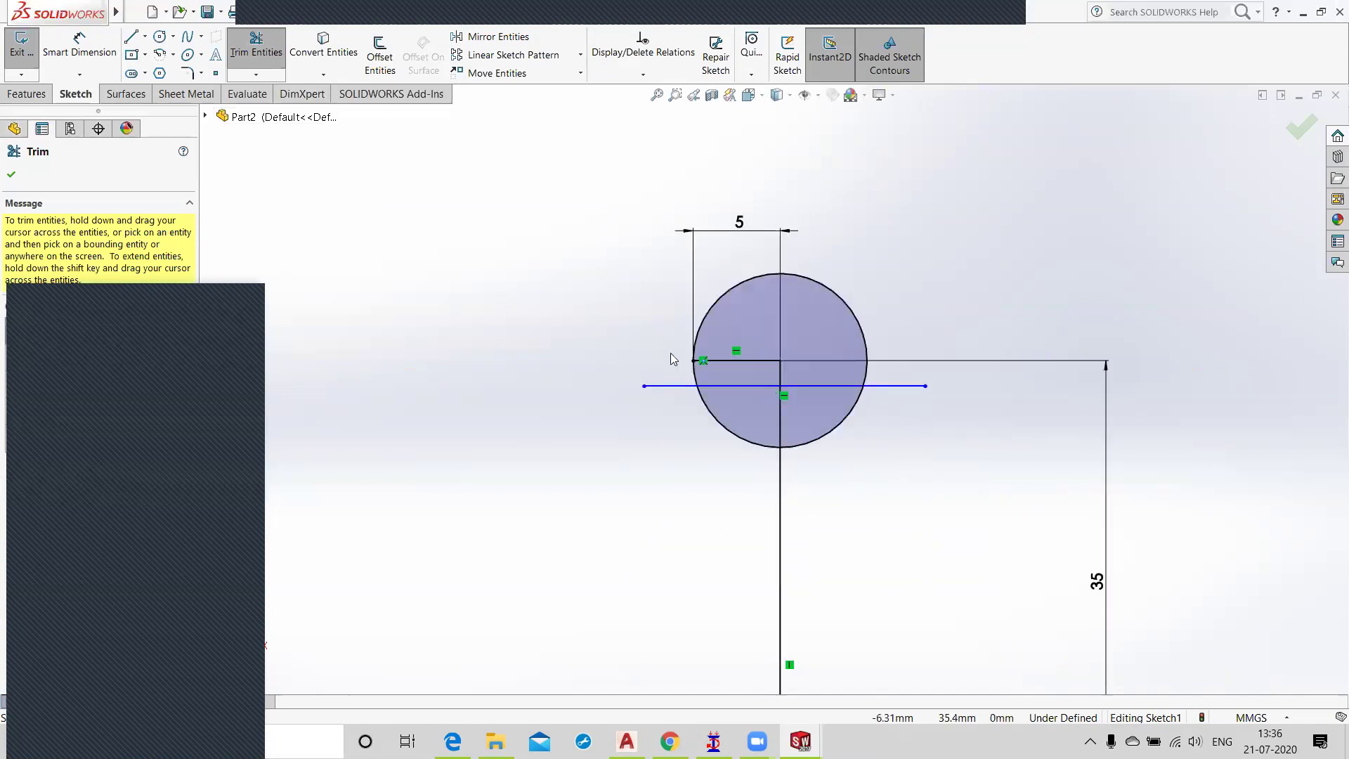
{"action": "left_click_drag", "start_coordinate": [668, 412], "coordinate": [733, 412]}
{"action": "mouse_move", "coordinate": [882, 483]}
{"action": "left_mouse_down"}
{"action": "mouse_move", "coordinate": [843, 441]}
{"action": "mouse_move", "coordinate": [892, 435]}
{"action": "left_mouse_up"}
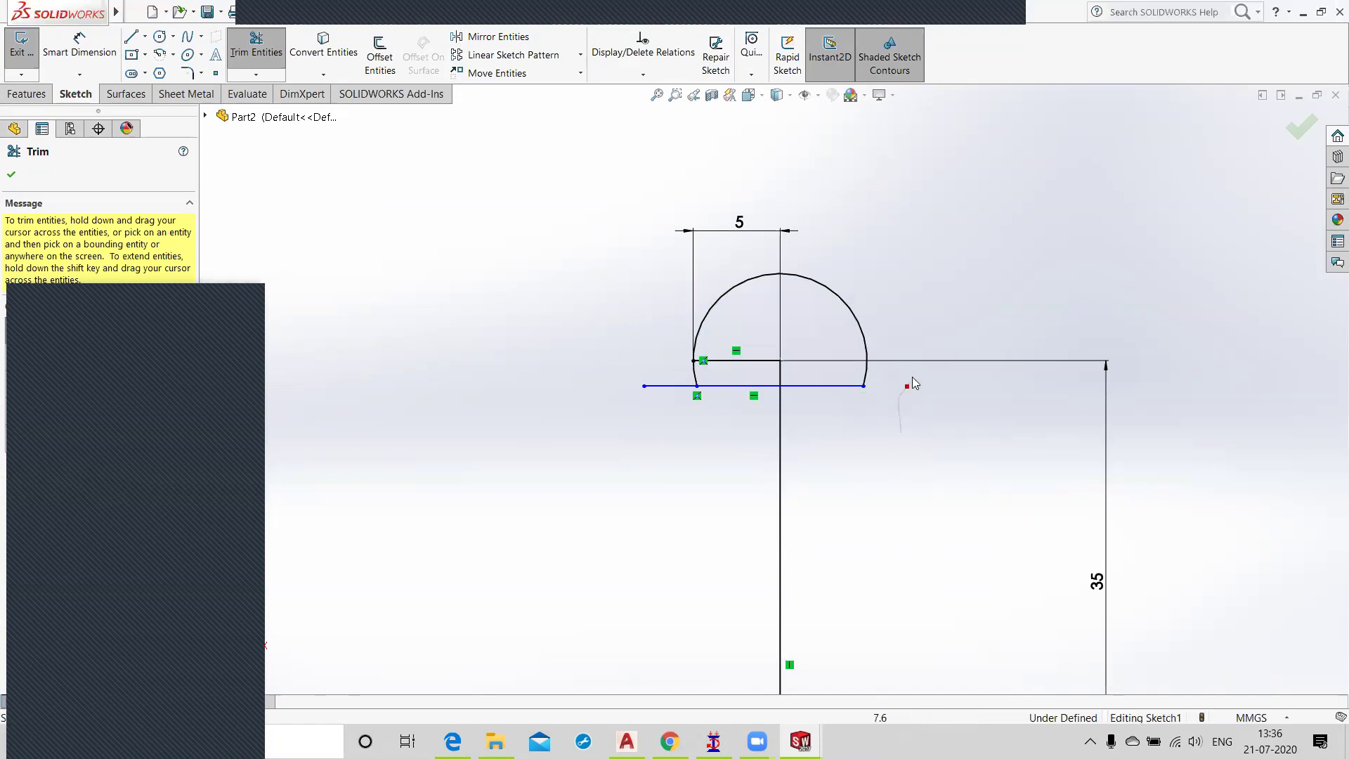
{"action": "left_click_drag", "start_coordinate": [675, 386], "coordinate": [670, 374]}
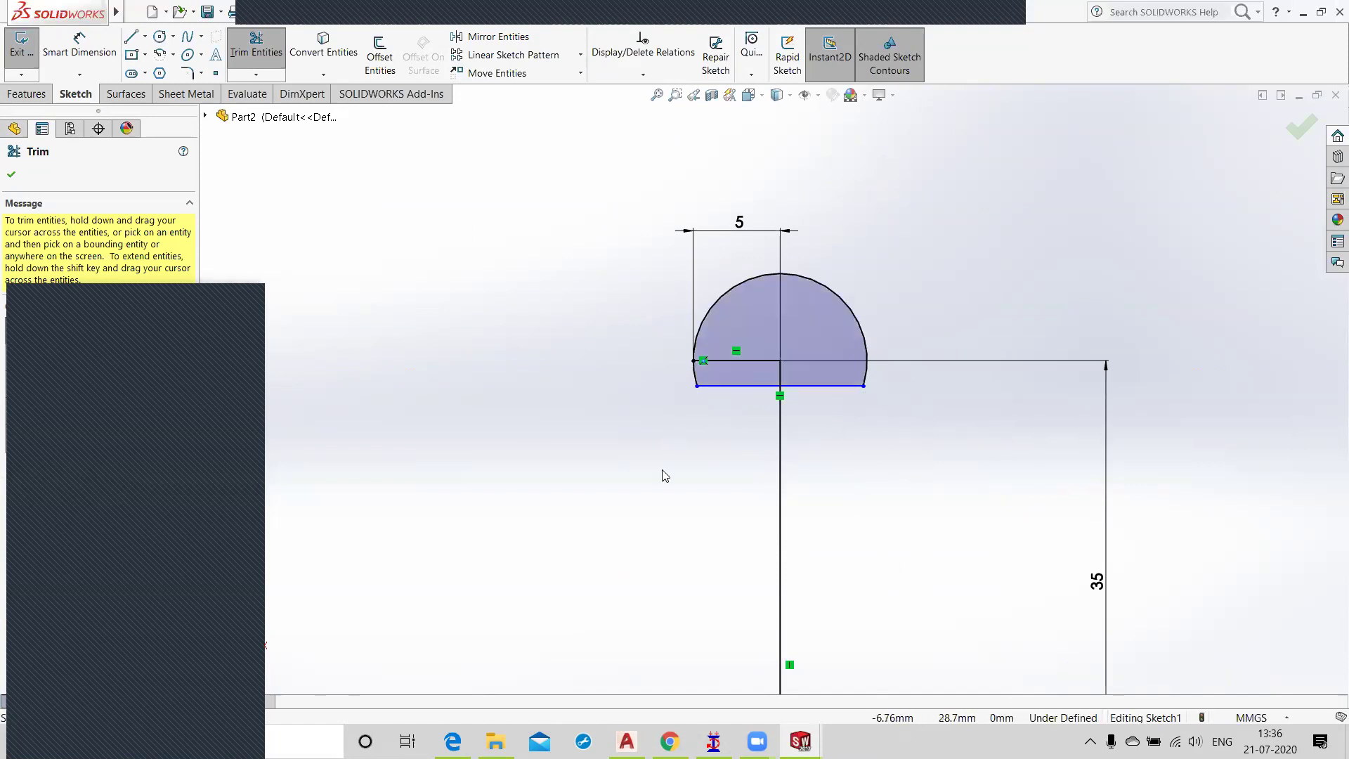
Step: Draw a slanted line about 3.5 mm long from the left end of the flat edge, downward and inward toward the vertical line
{"action": "left_click", "coordinate": [131, 37]}
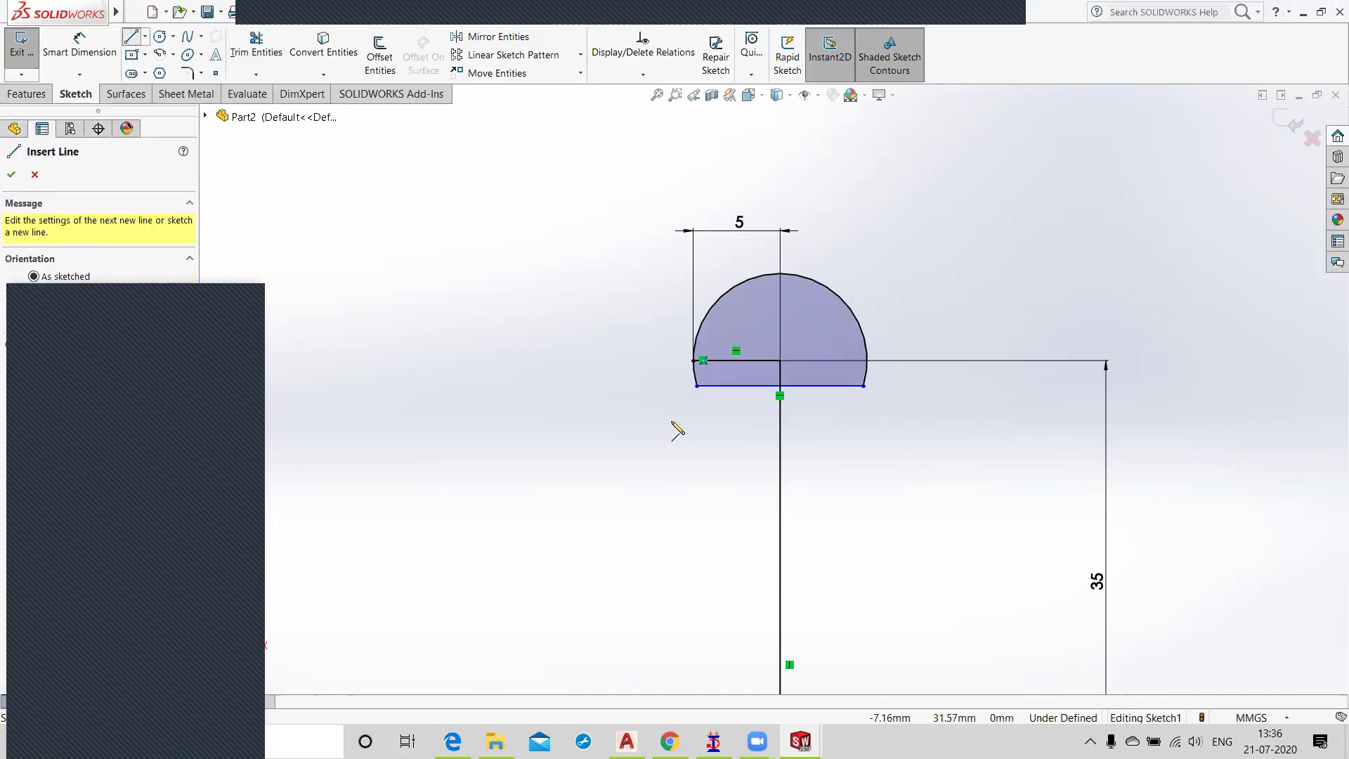
{"action": "left_click", "coordinate": [697, 386]}
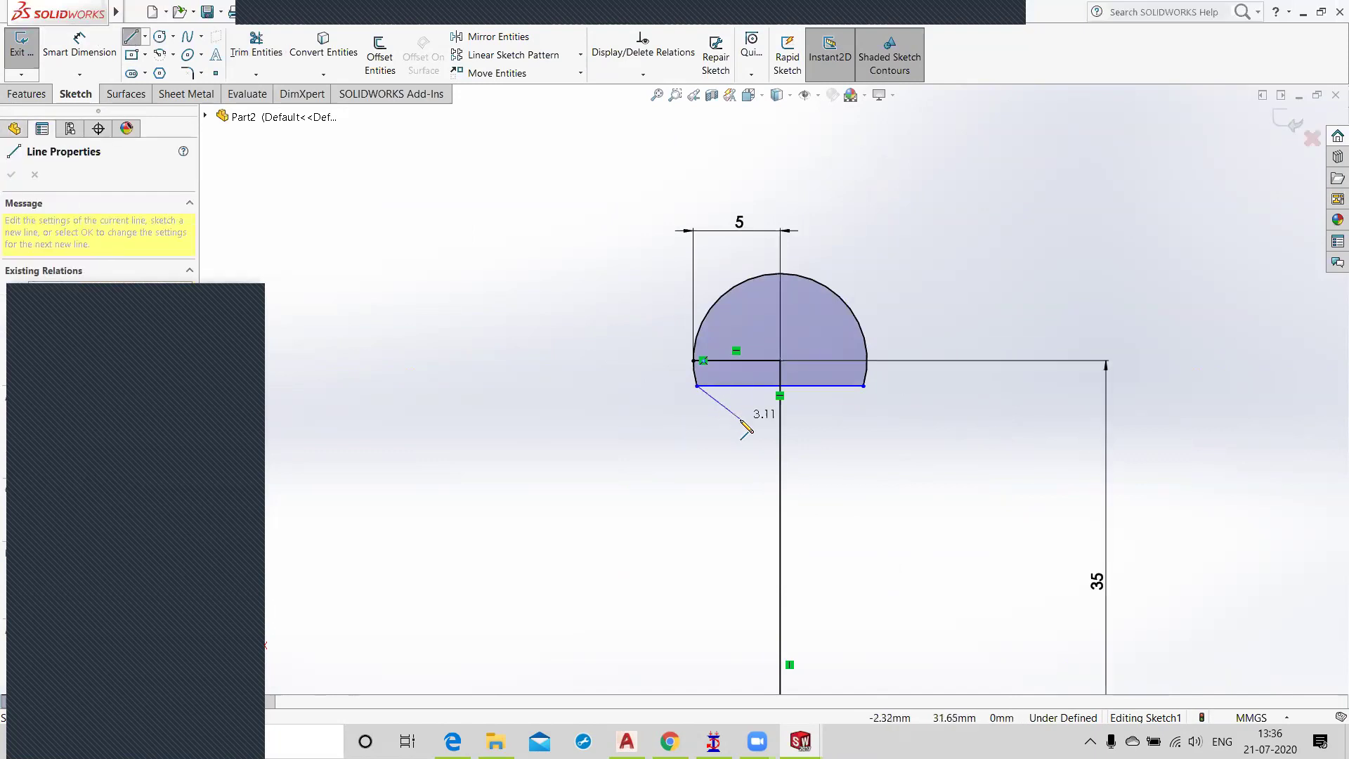
{"action": "left_click", "coordinate": [747, 423]}
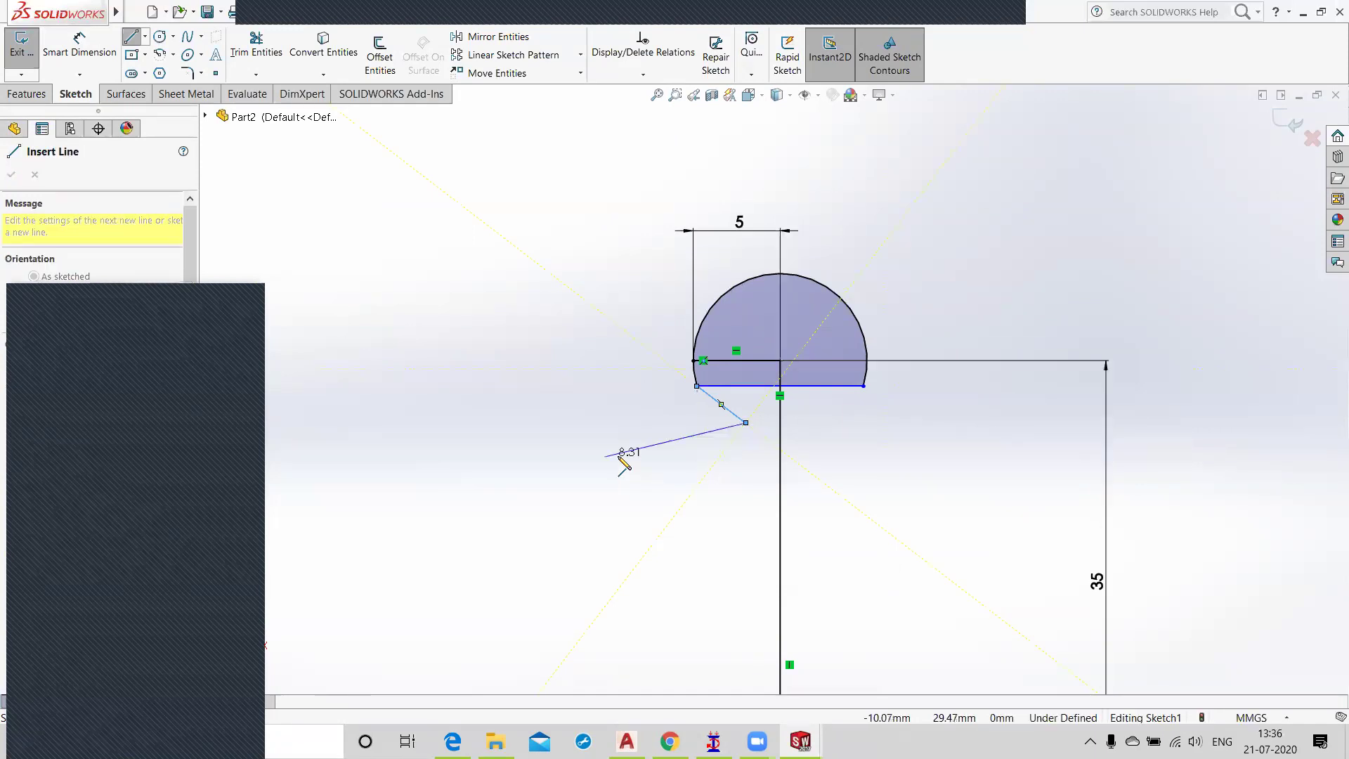
{"action": "key", "text": "Escape"}
{"action": "left_click", "coordinate": [730, 413]}
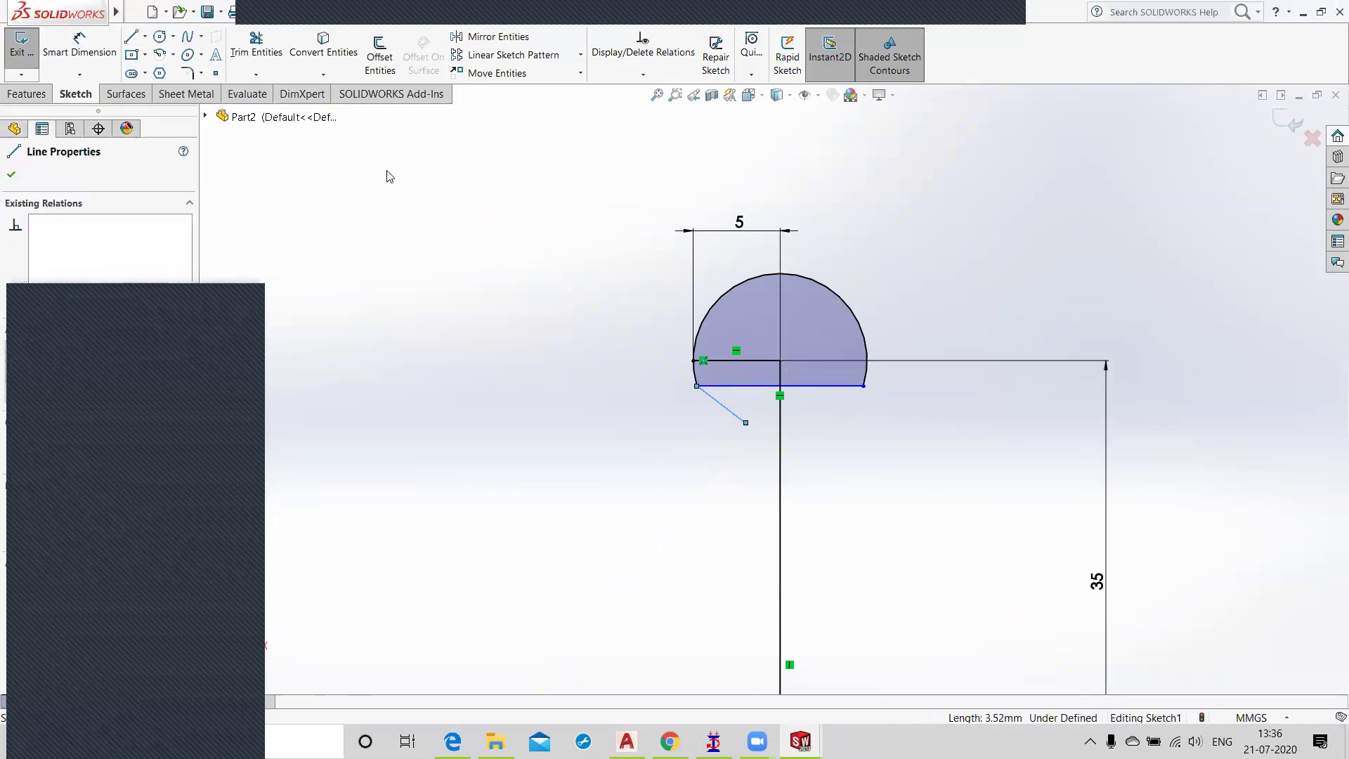
{"action": "left_click", "coordinate": [493, 37]}
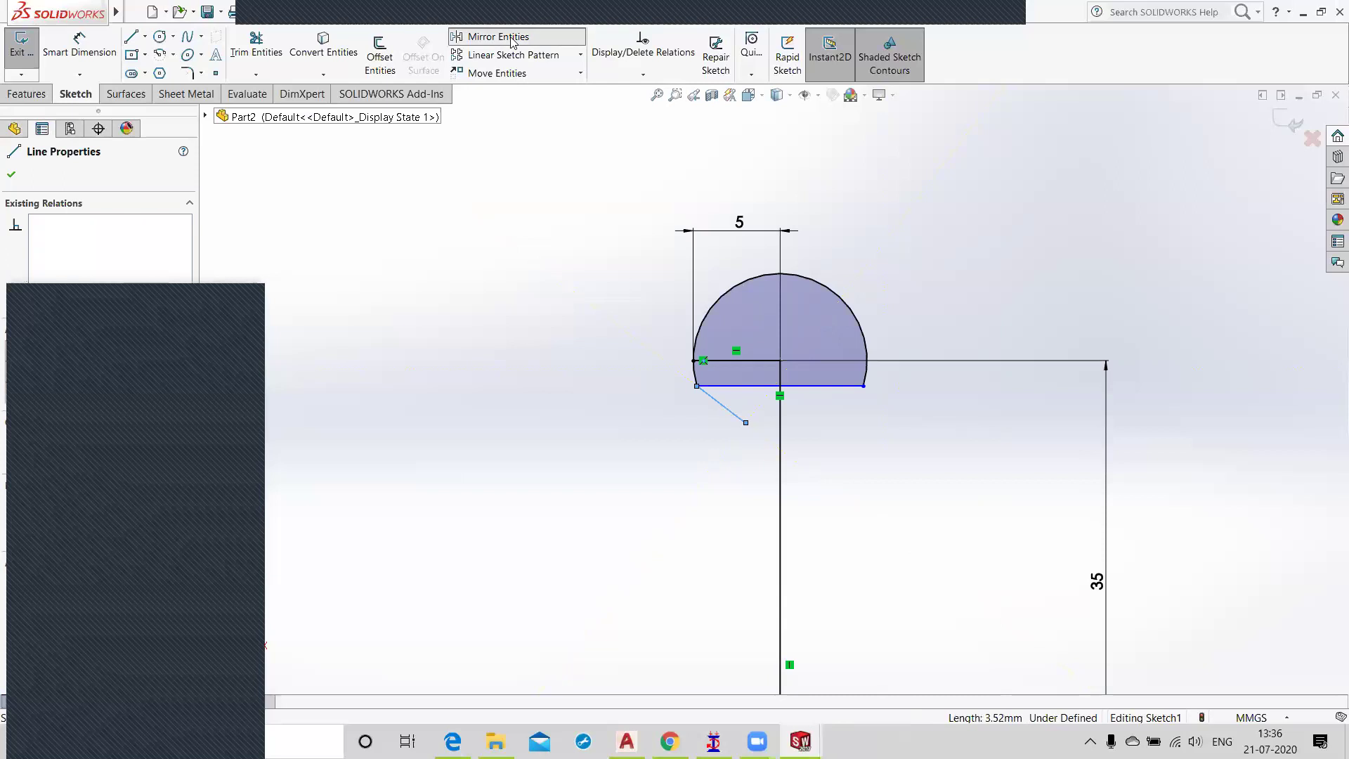
{"action": "left_click", "coordinate": [783, 458]}
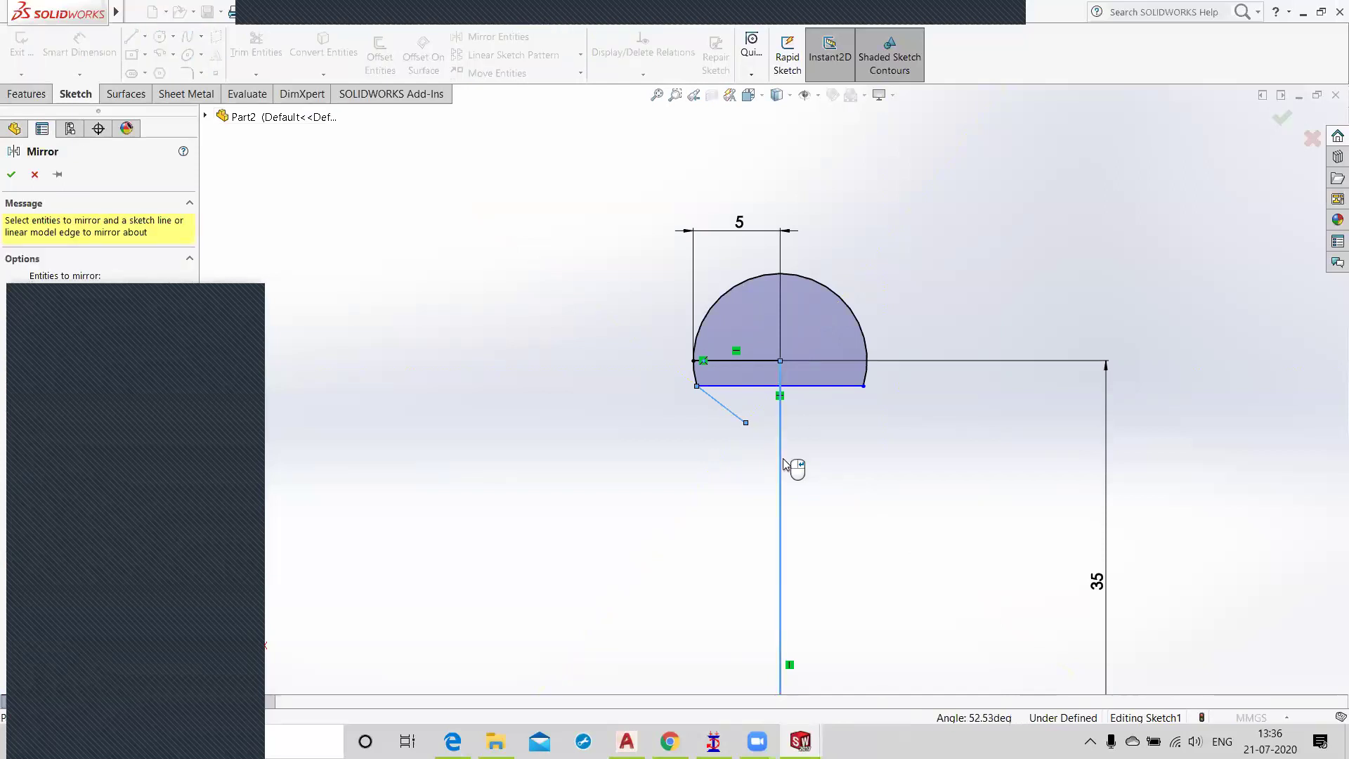
{"action": "key", "text": "Escape"}
Step: Mirror the slanted line about the vertical line to the other end of the flat edge
{"action": "left_click", "coordinate": [490, 38]}
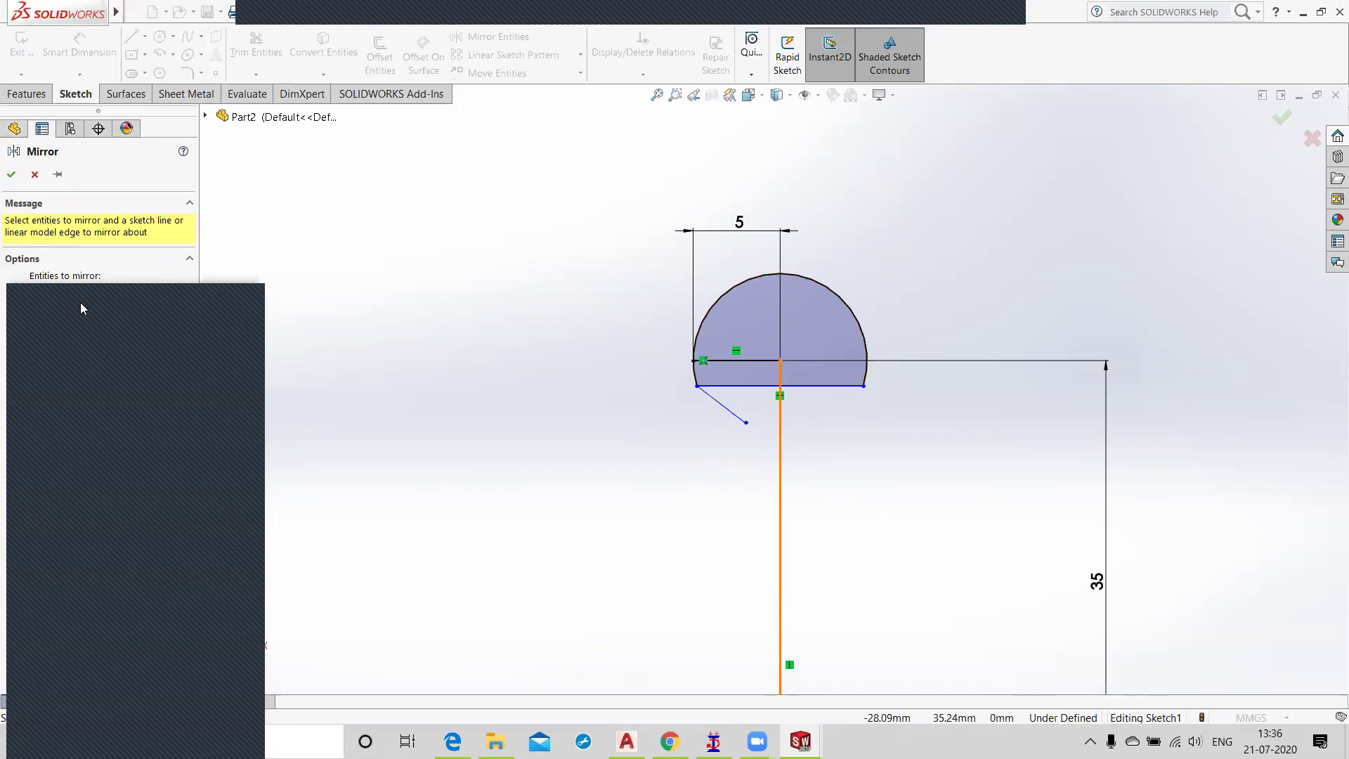
{"action": "left_click", "coordinate": [729, 410]}
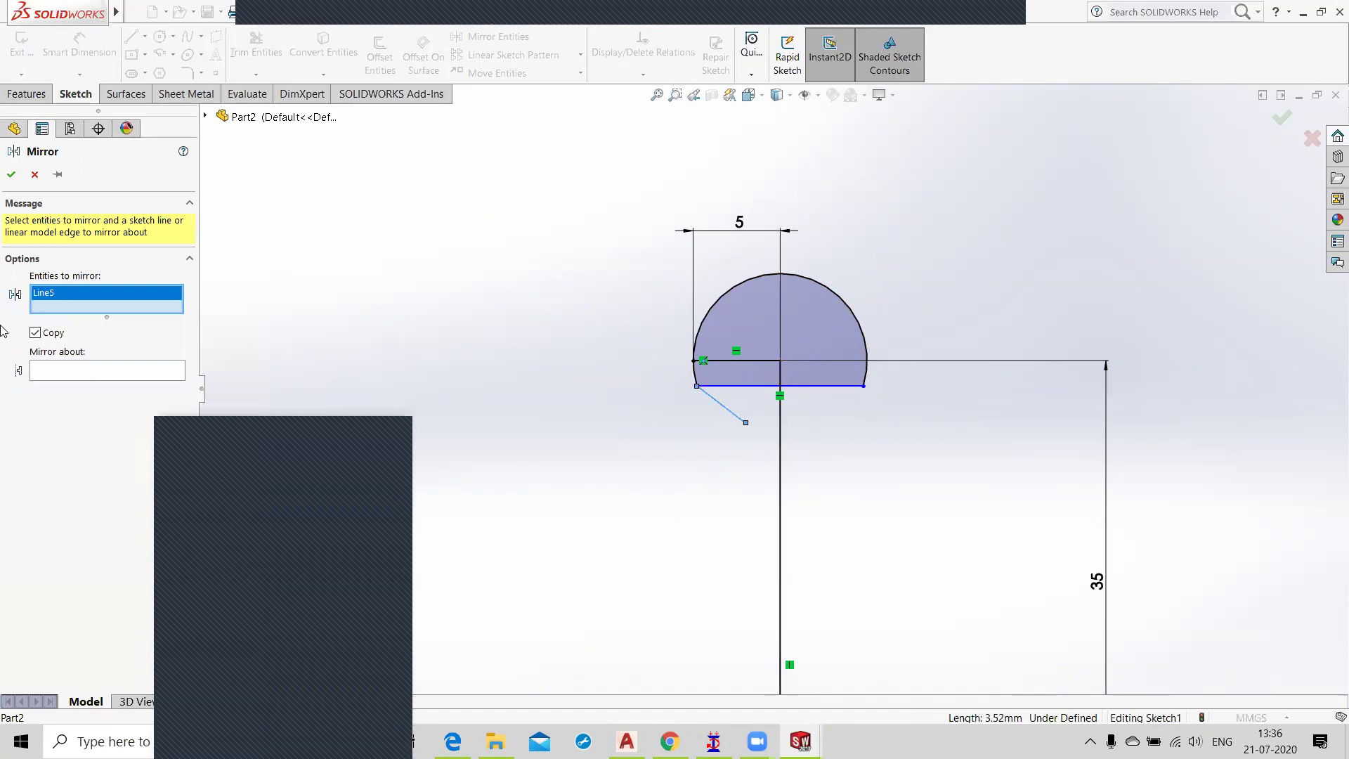
{"action": "left_click", "coordinate": [76, 373]}
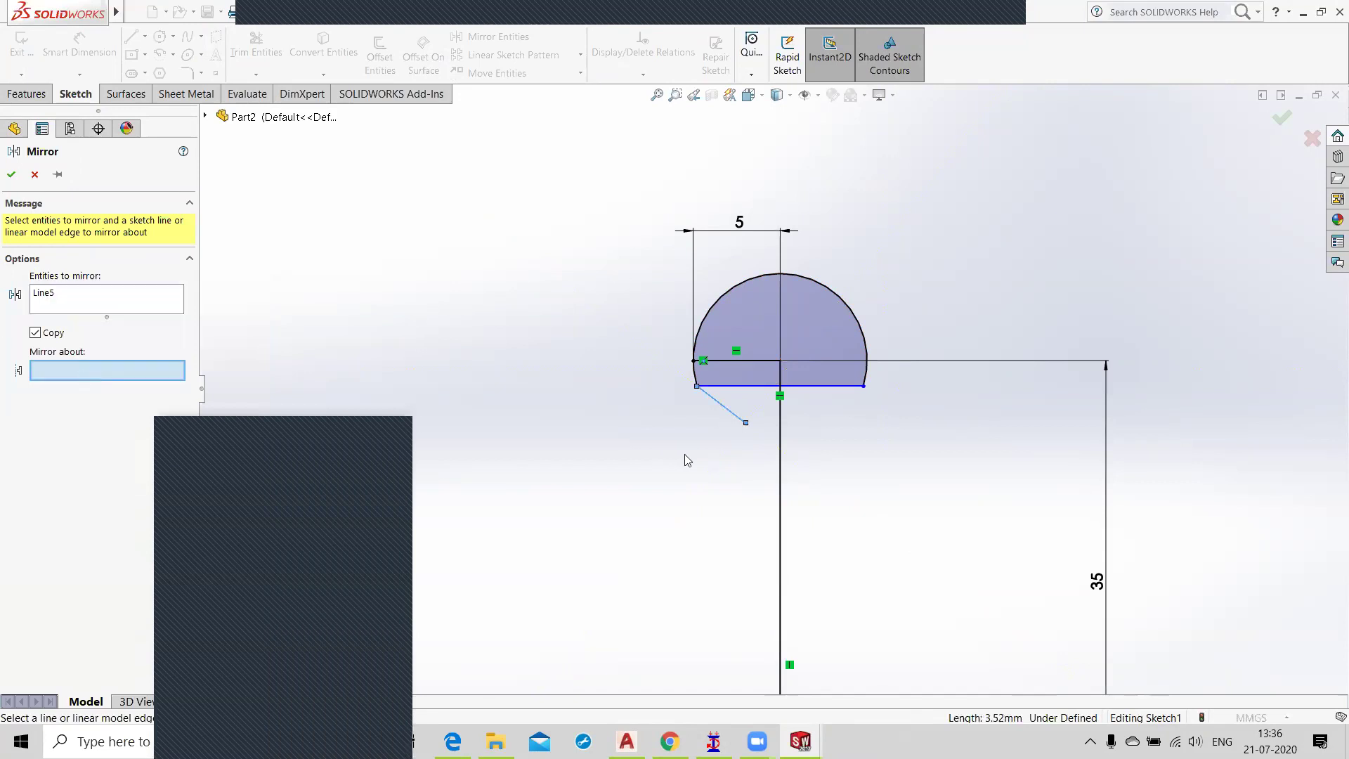
{"action": "left_click", "coordinate": [780, 481]}
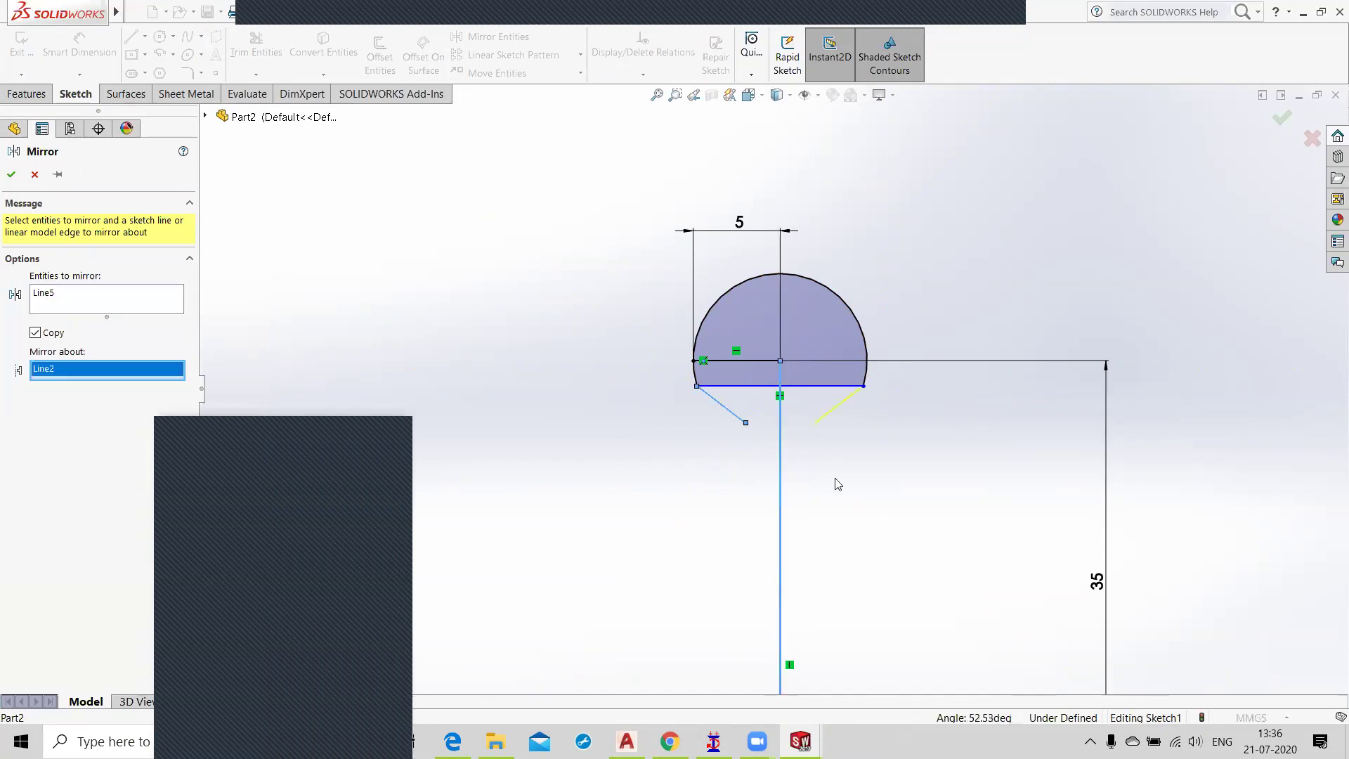
{"action": "left_click", "coordinate": [11, 174]}
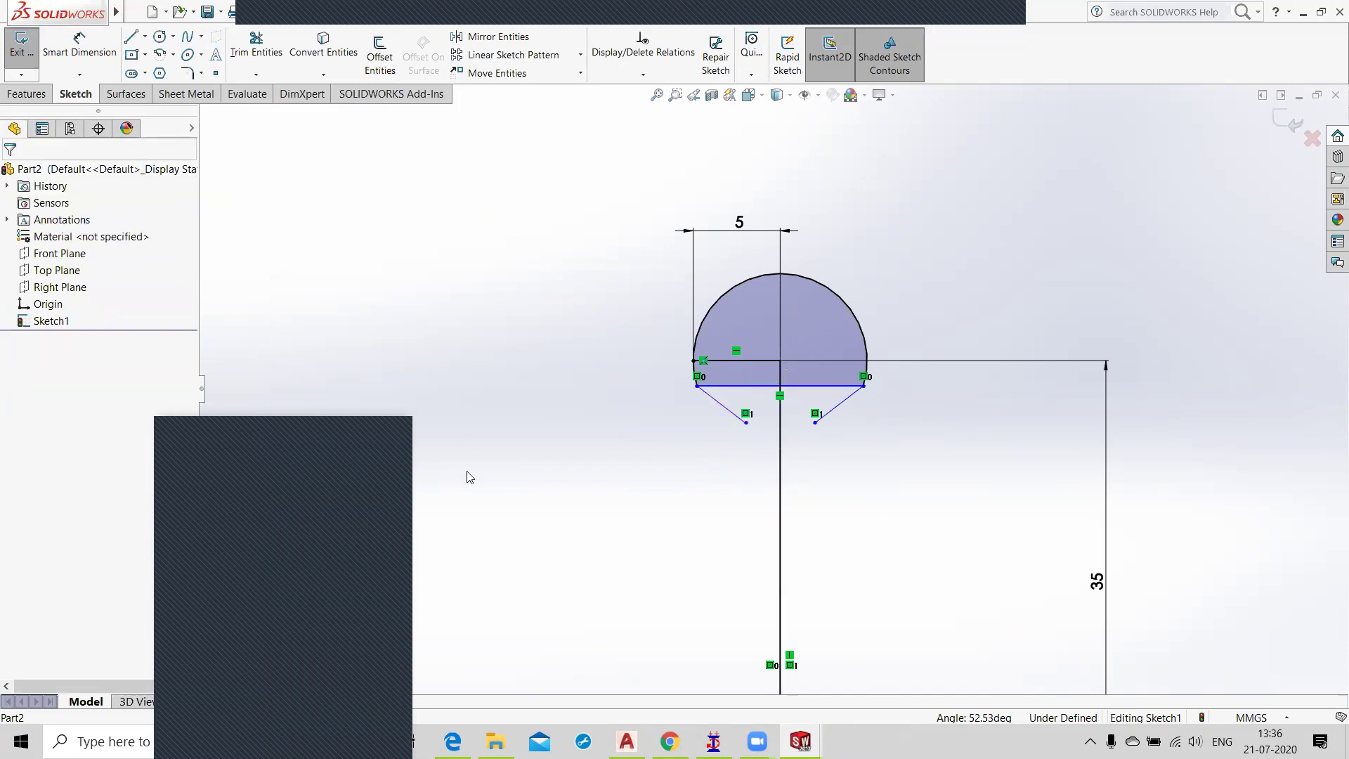
Step: Undo the mirror and the slanted line, and redraw it steeper, about 3.6 mm long, from the left end of the flat edge
{"action": "key", "text": "ctrl+z"}
{"action": "key", "text": "ctrl+z"}
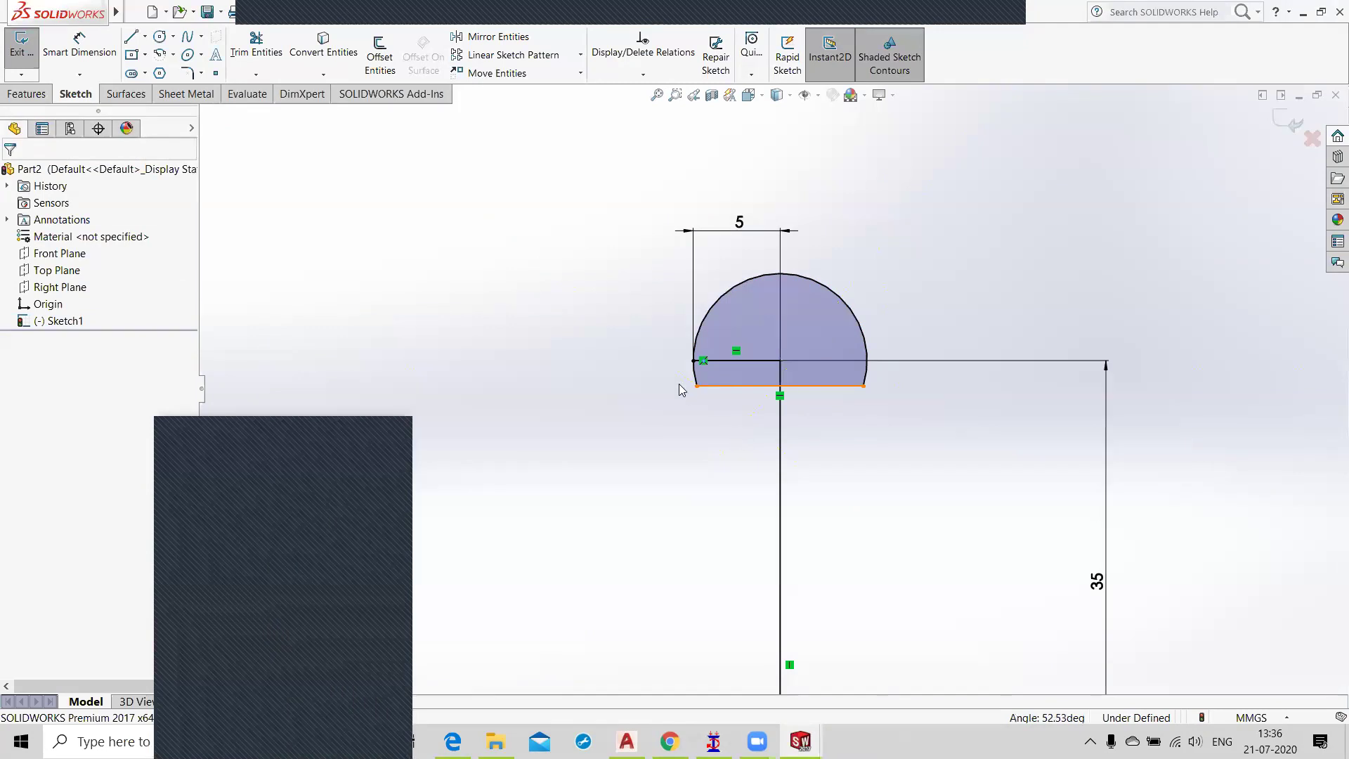
{"action": "left_click", "coordinate": [131, 37]}
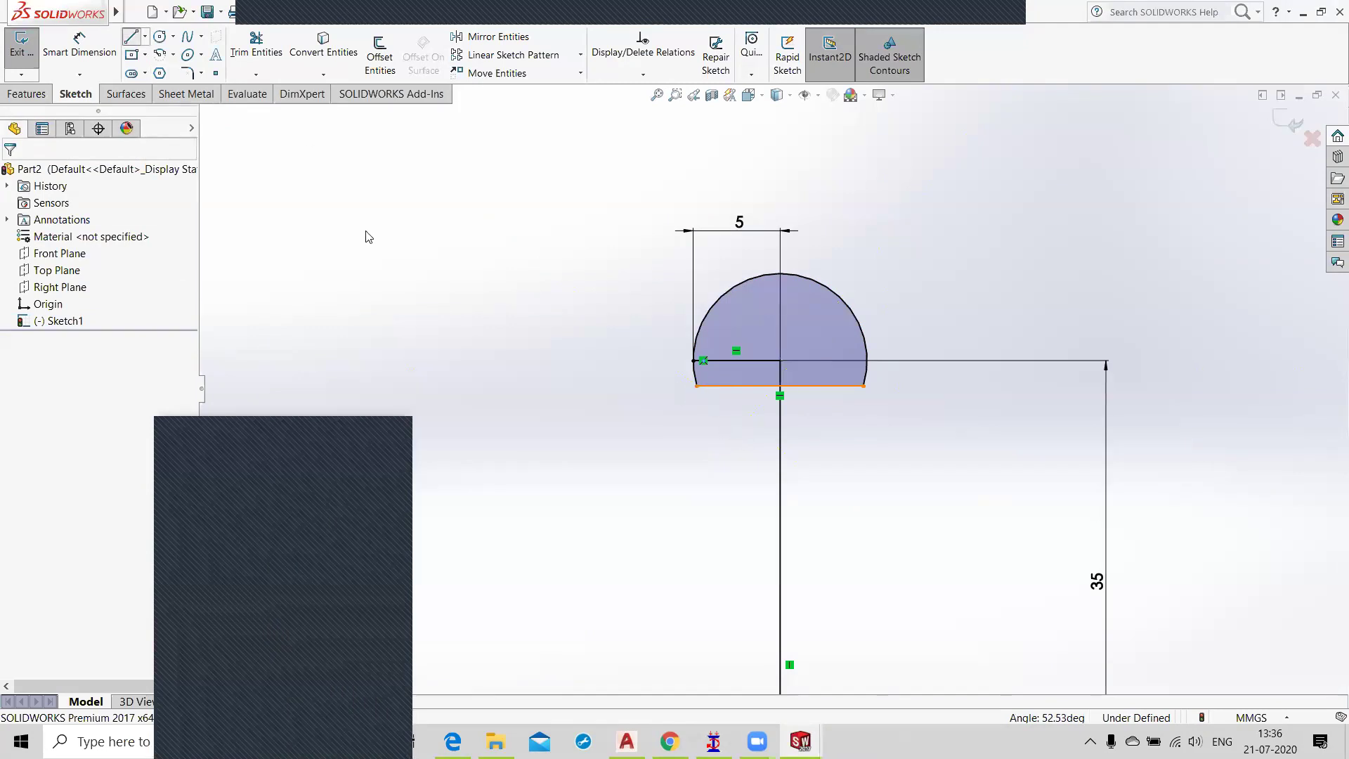
{"action": "left_click", "coordinate": [696, 386]}
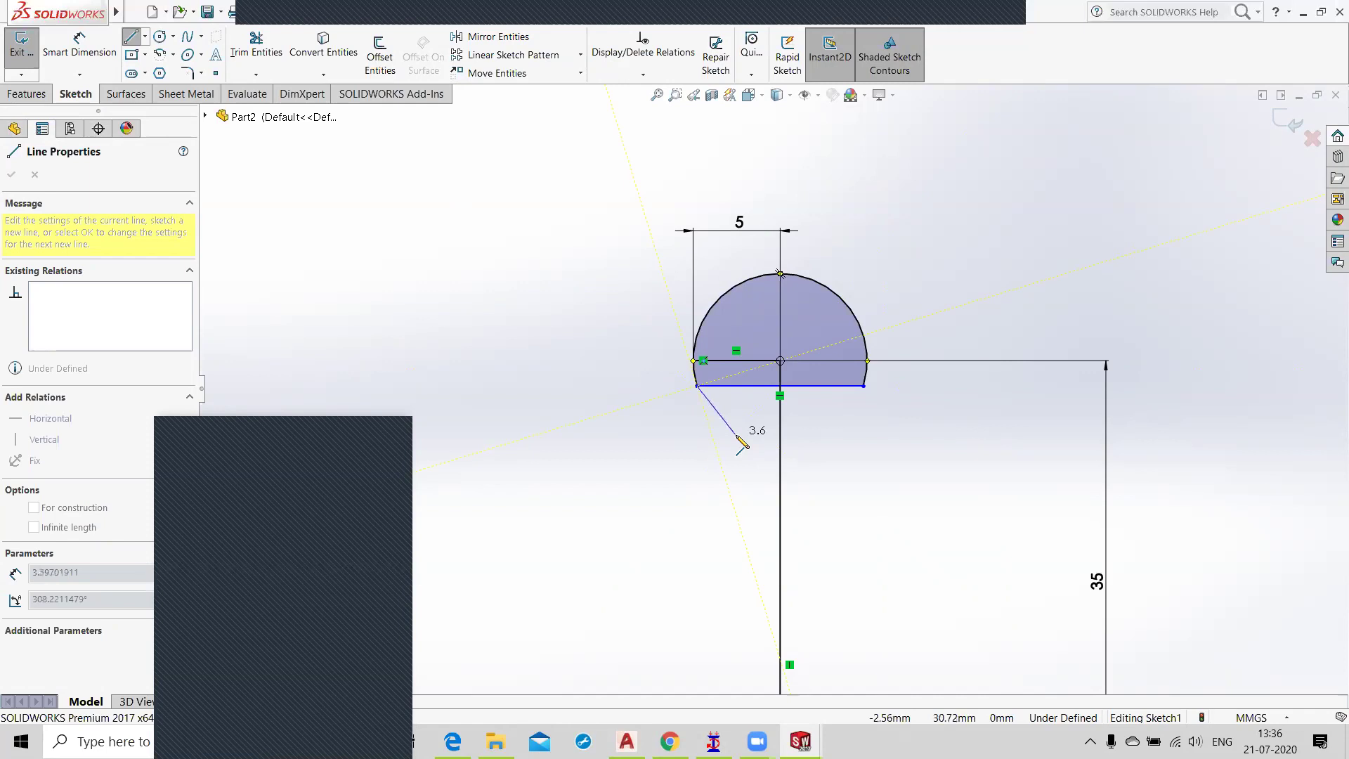
{"action": "left_click", "coordinate": [736, 434]}
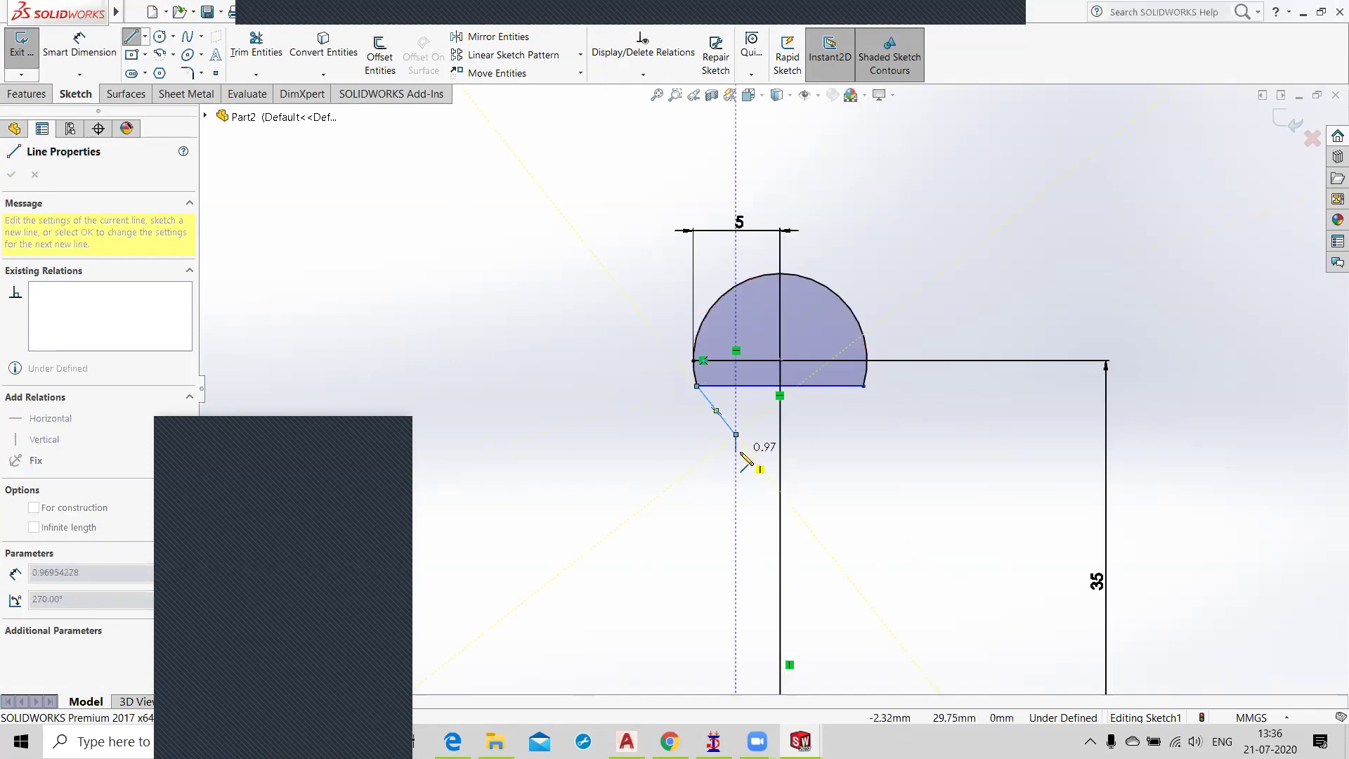
{"action": "key", "text": "Escape"}
Step: Dimension the slanted line's length along the line and set it to 3 mm
{"action": "left_click", "coordinate": [80, 44]}
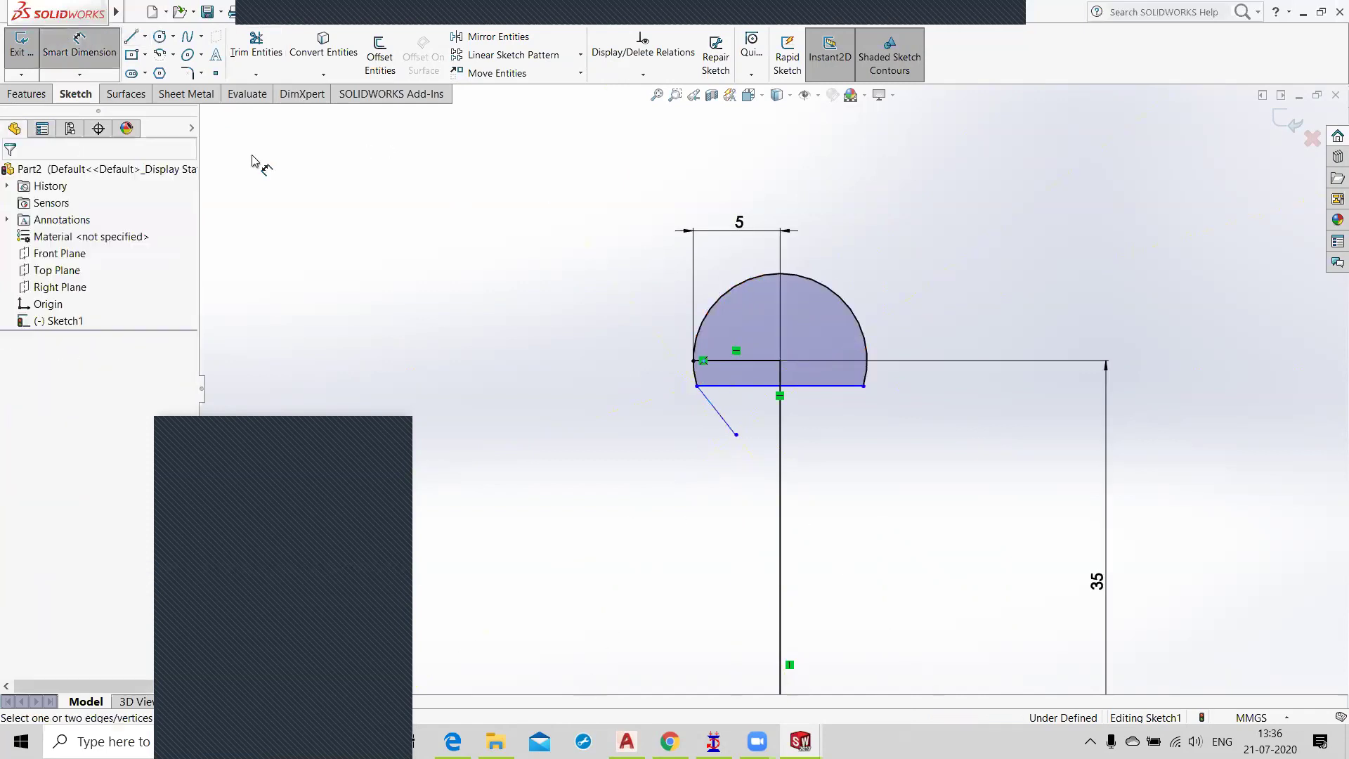
{"action": "left_click", "coordinate": [724, 428]}
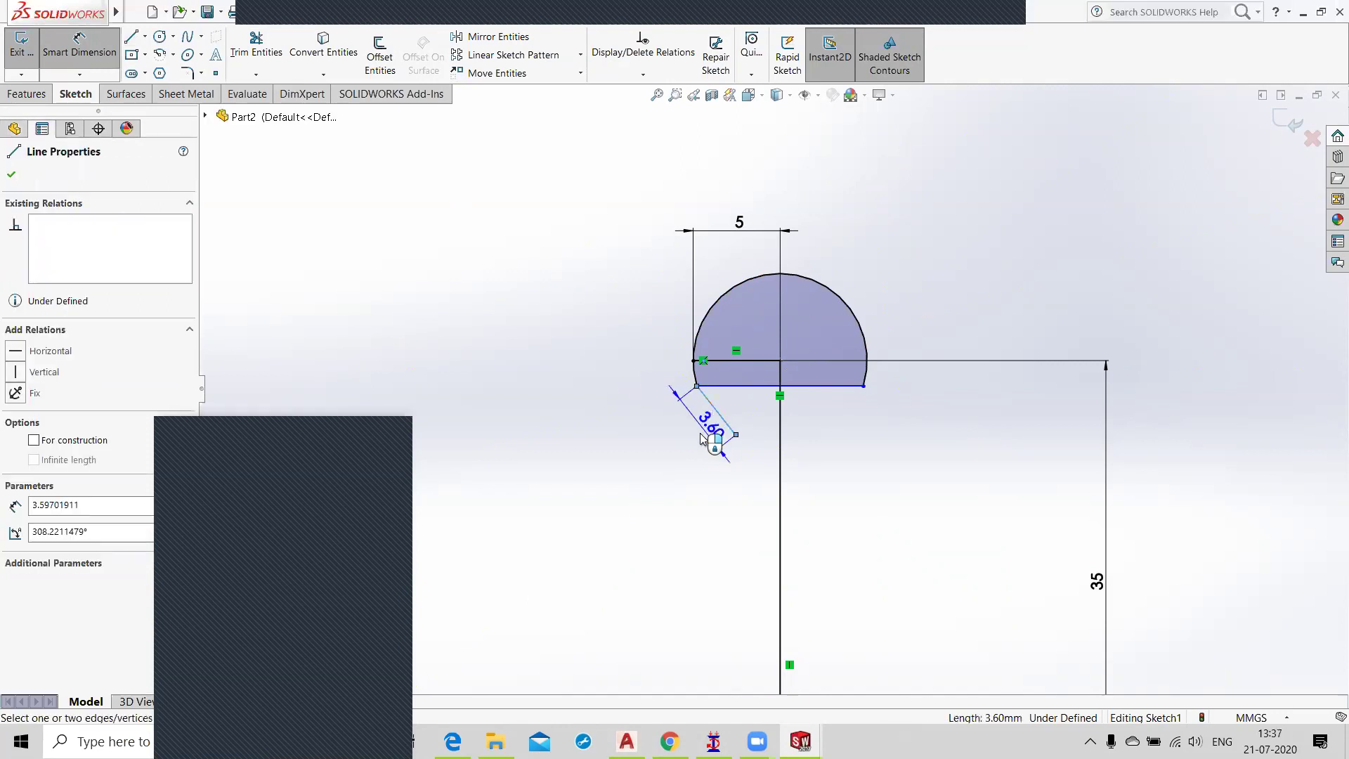
{"action": "left_click", "coordinate": [686, 485]}
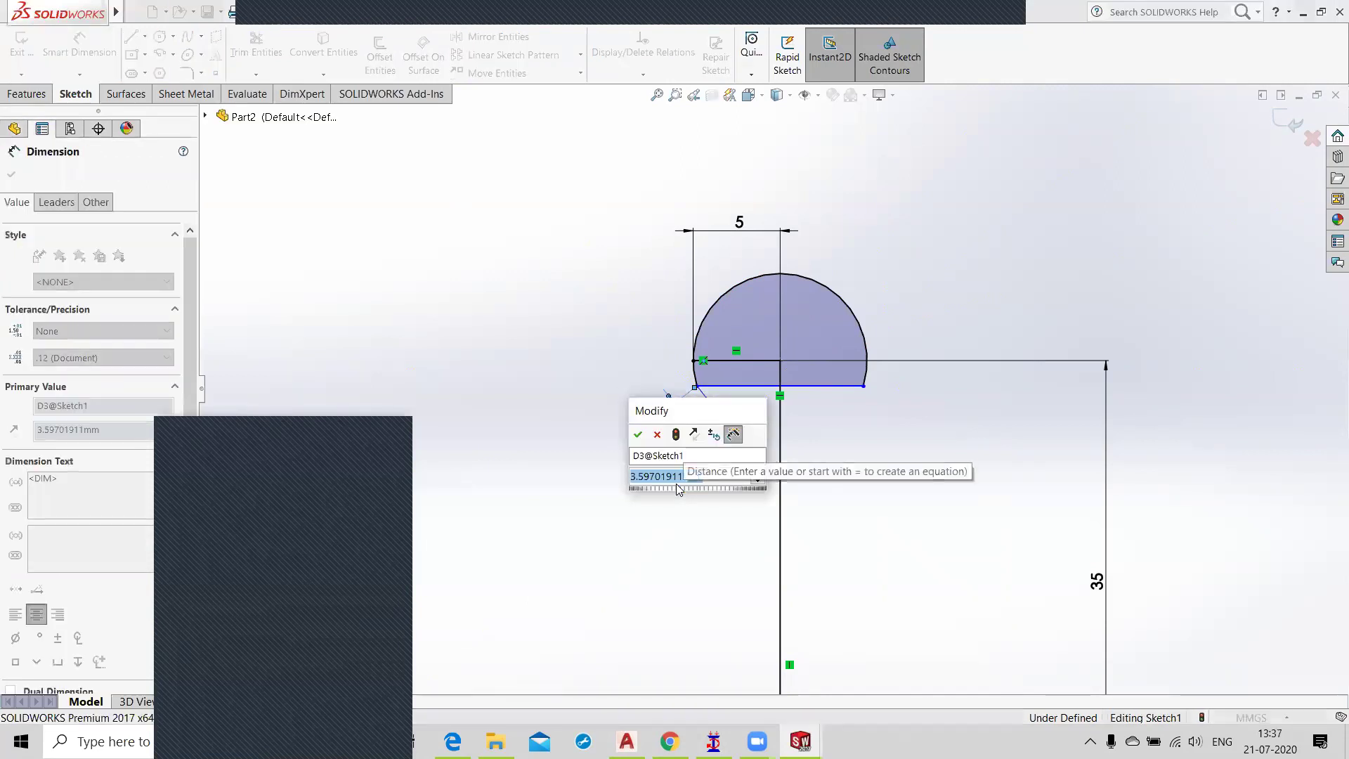
{"action": "type", "text": "3"}
{"action": "key", "text": "Return"}
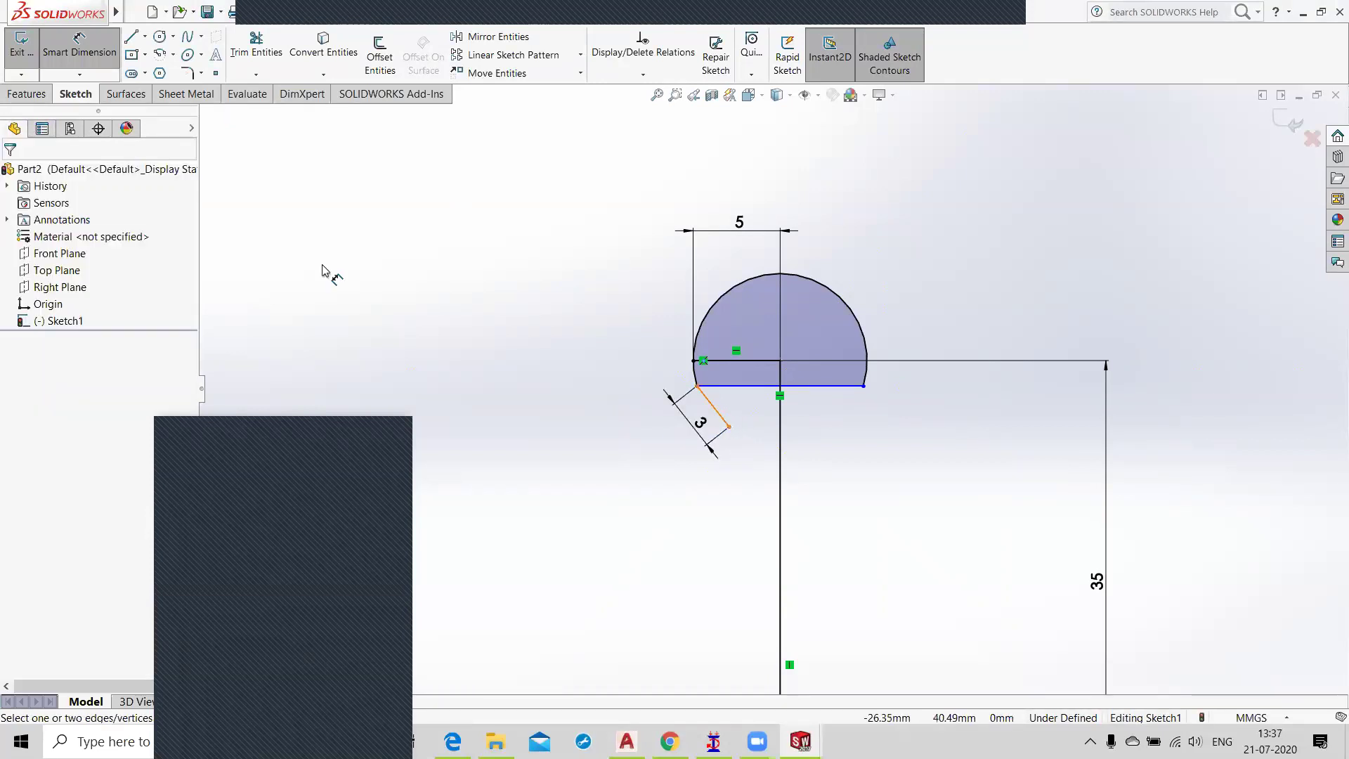
{"action": "key", "text": "Escape"}
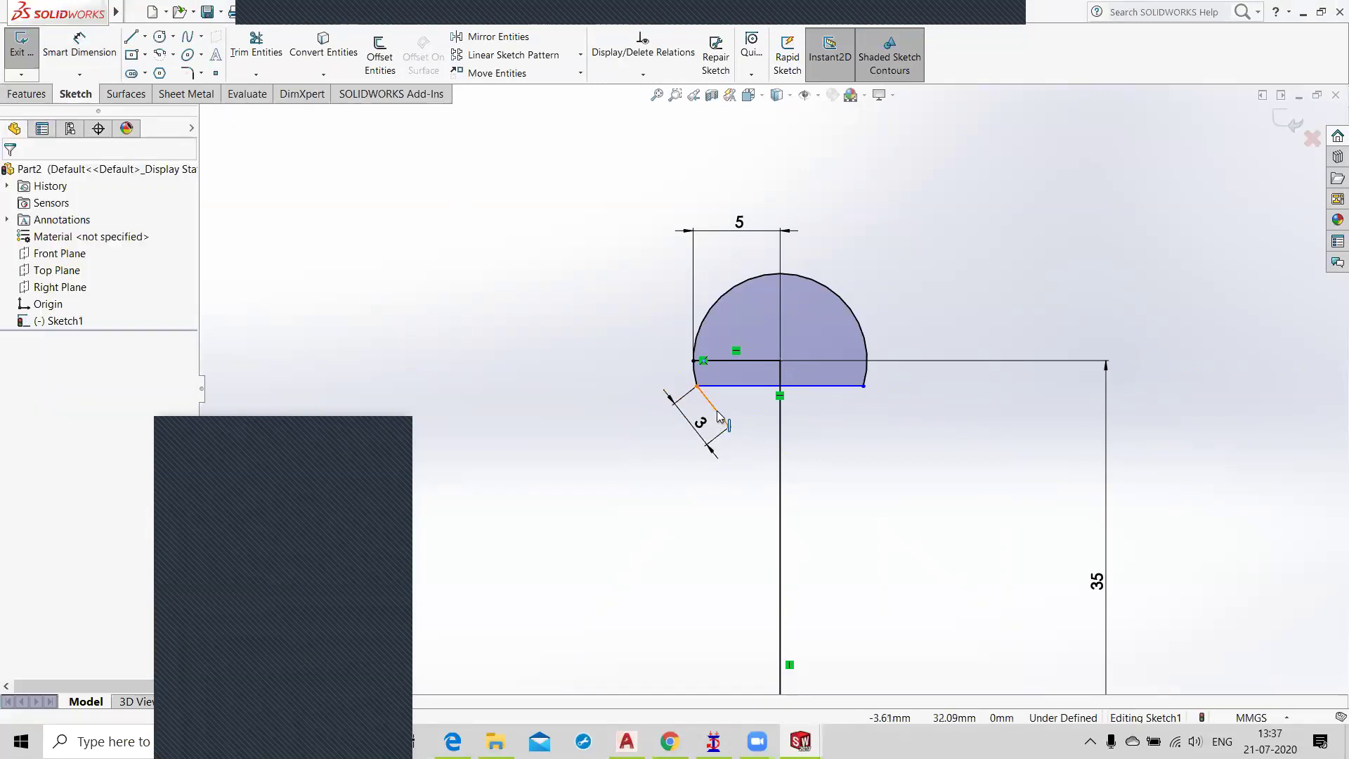
Step: Mirror the 3 mm slanted line about the vertical line and delete the horizontal flat edge below the arc's centre
{"action": "left_click", "coordinate": [498, 37]}
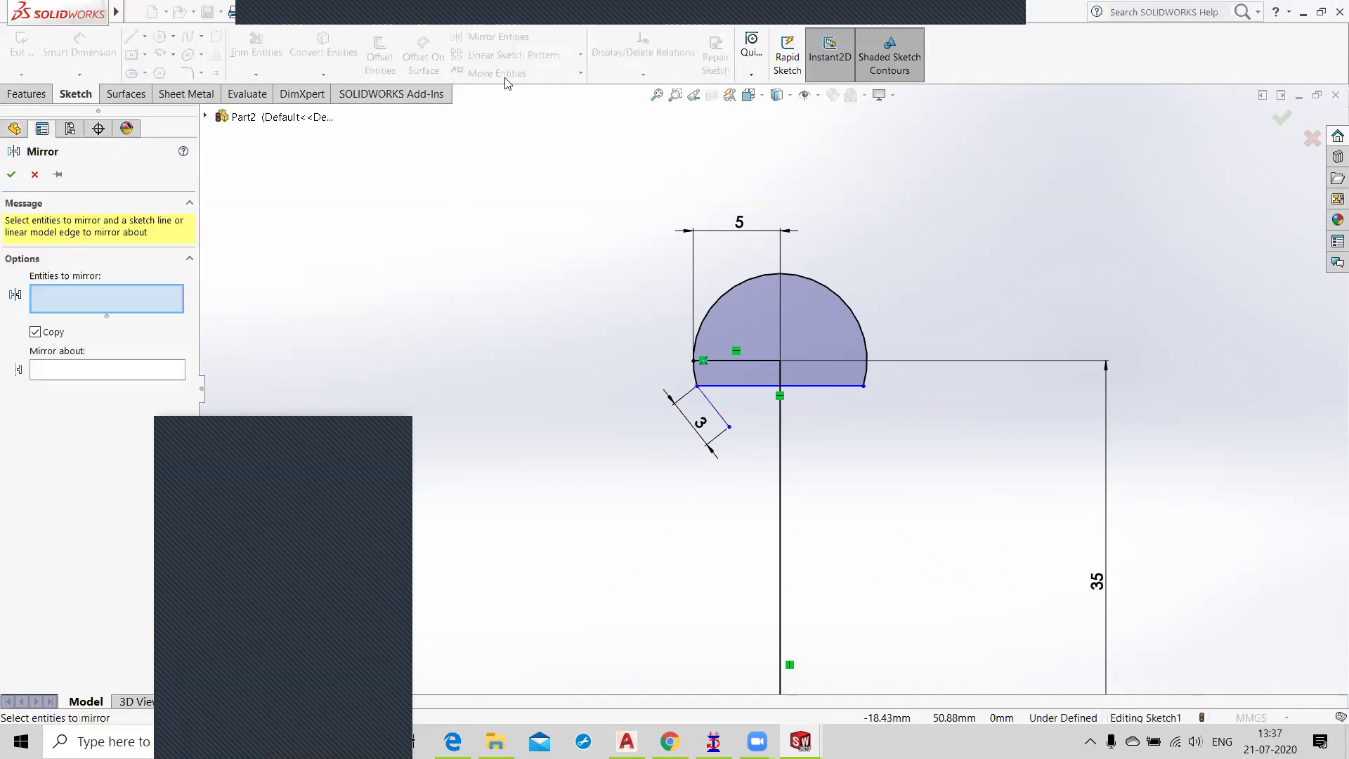
{"action": "left_click", "coordinate": [717, 416]}
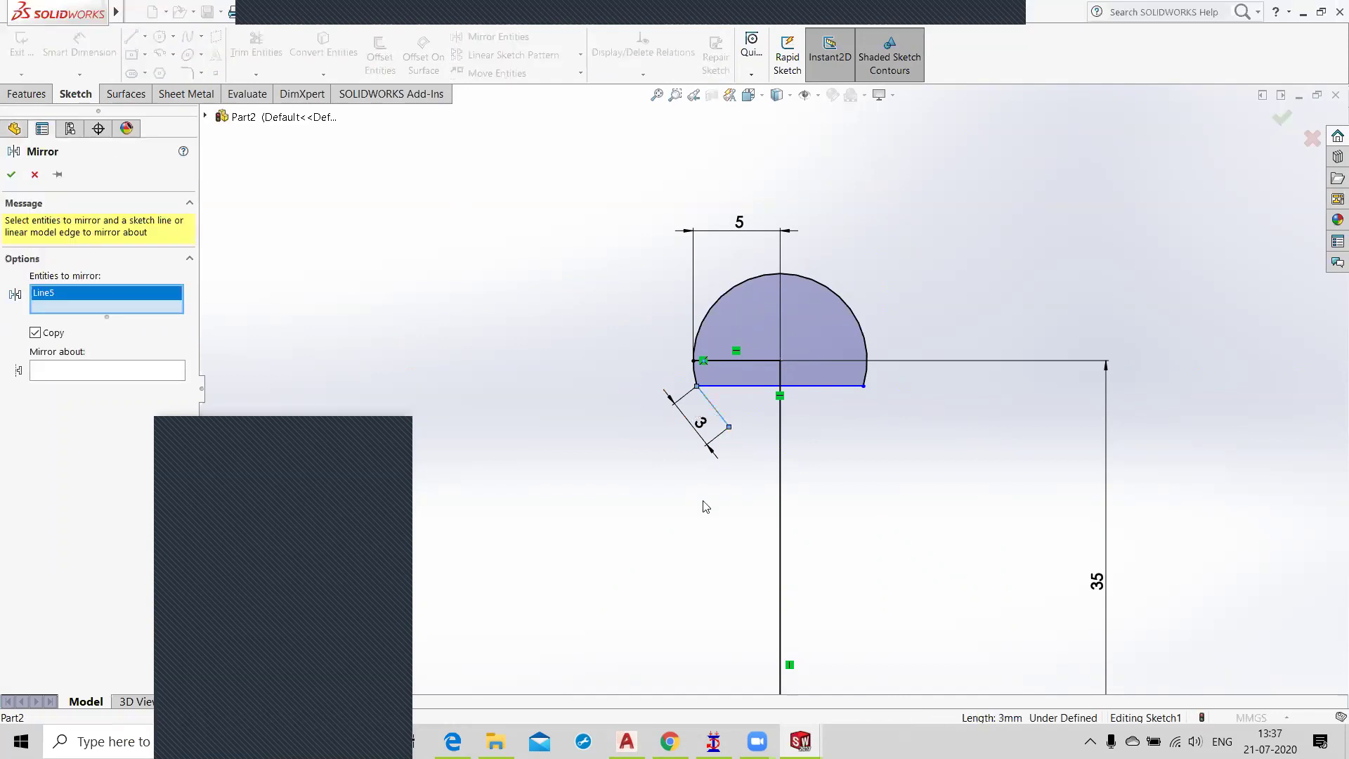
{"action": "left_click", "coordinate": [779, 476]}
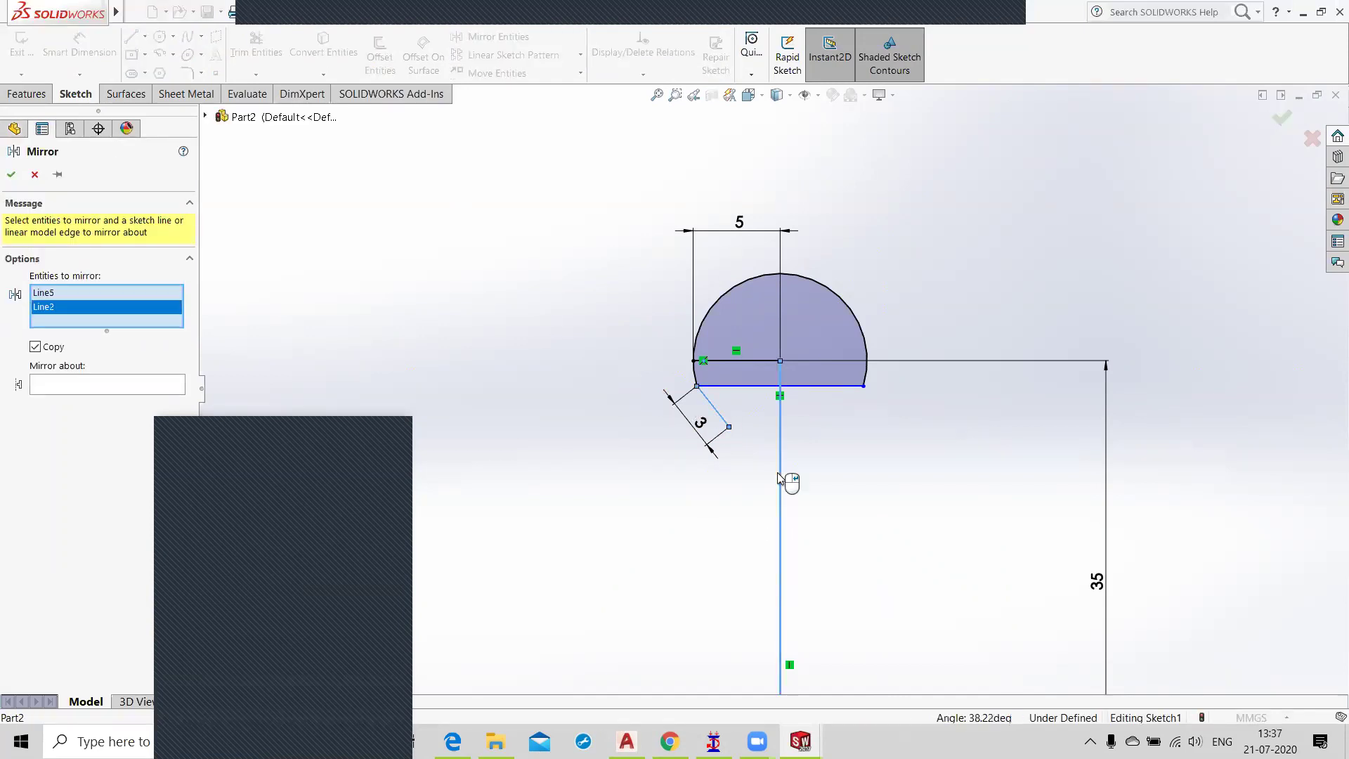
{"action": "right_click", "coordinate": [52, 310]}
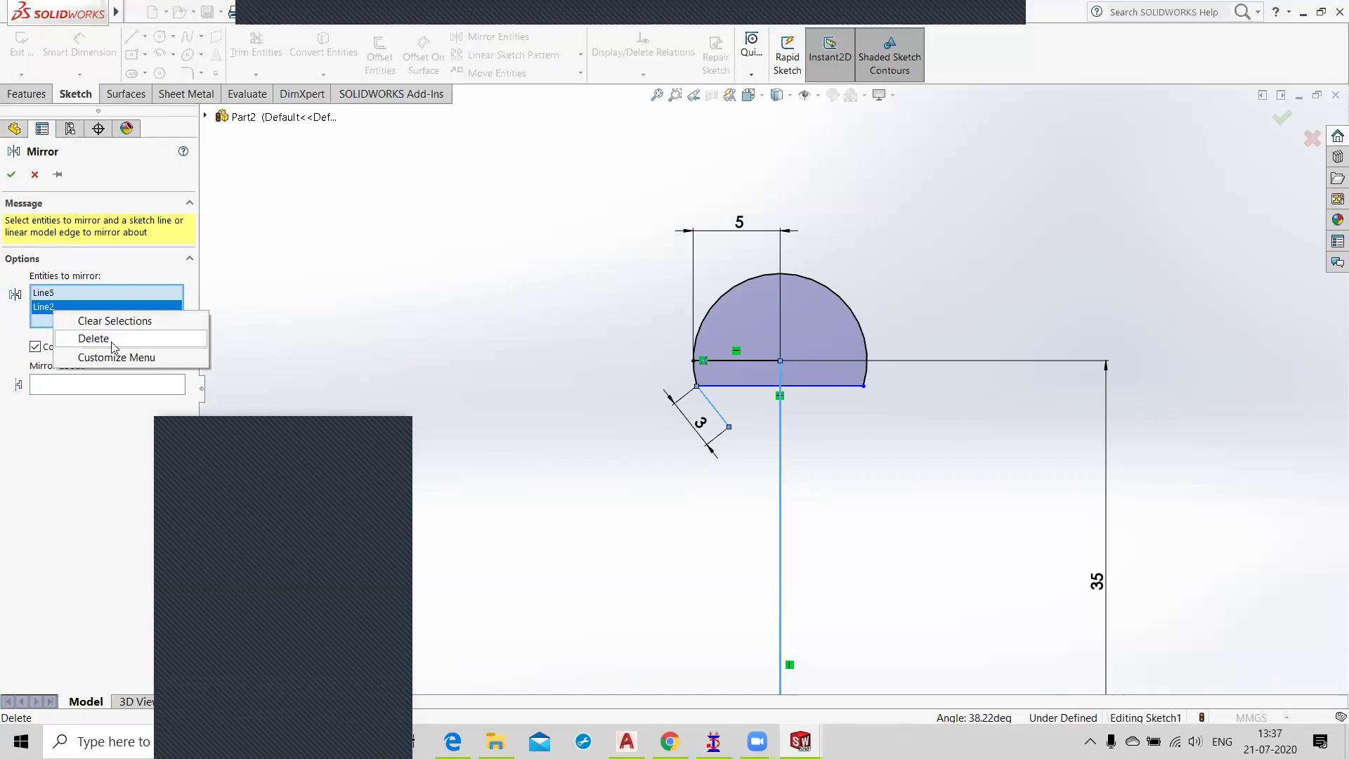
{"action": "left_click", "coordinate": [90, 338]}
{"action": "left_click", "coordinate": [63, 372]}
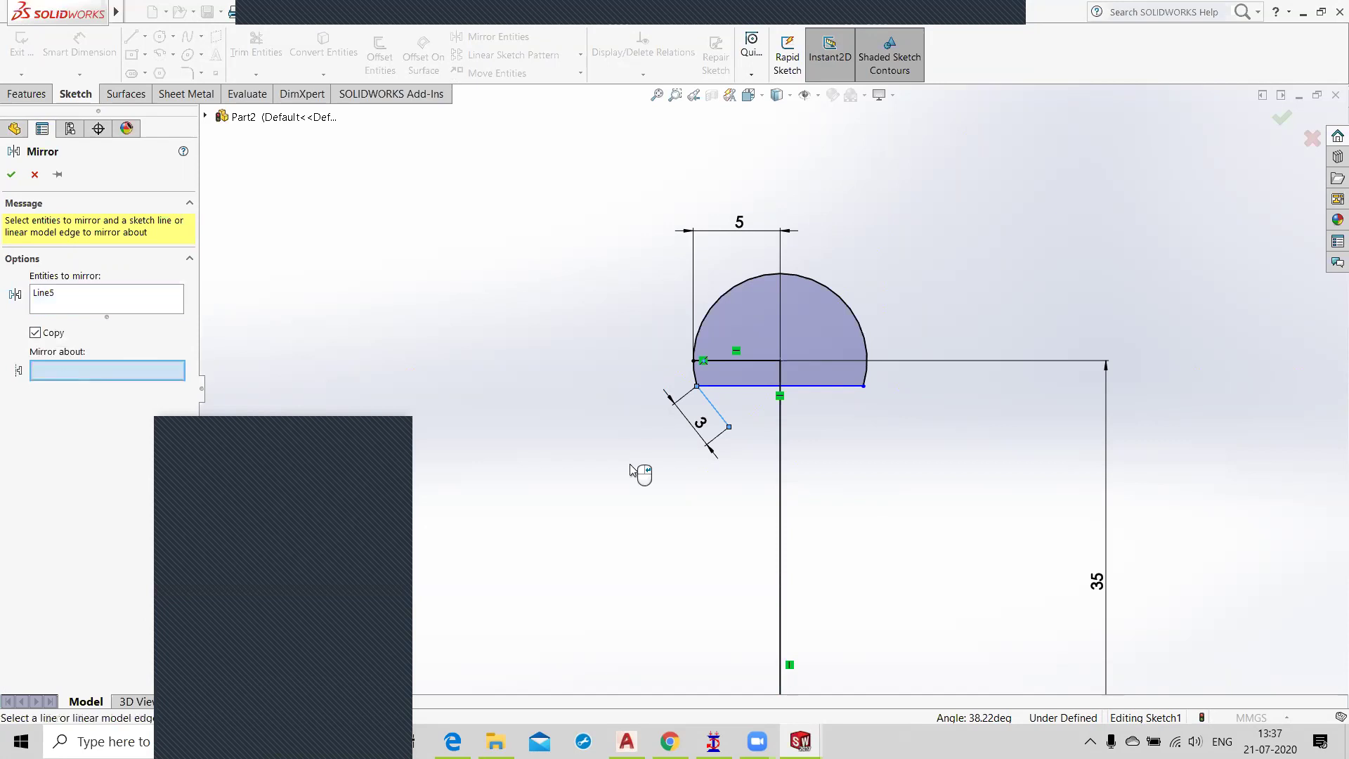
{"action": "left_click", "coordinate": [779, 486]}
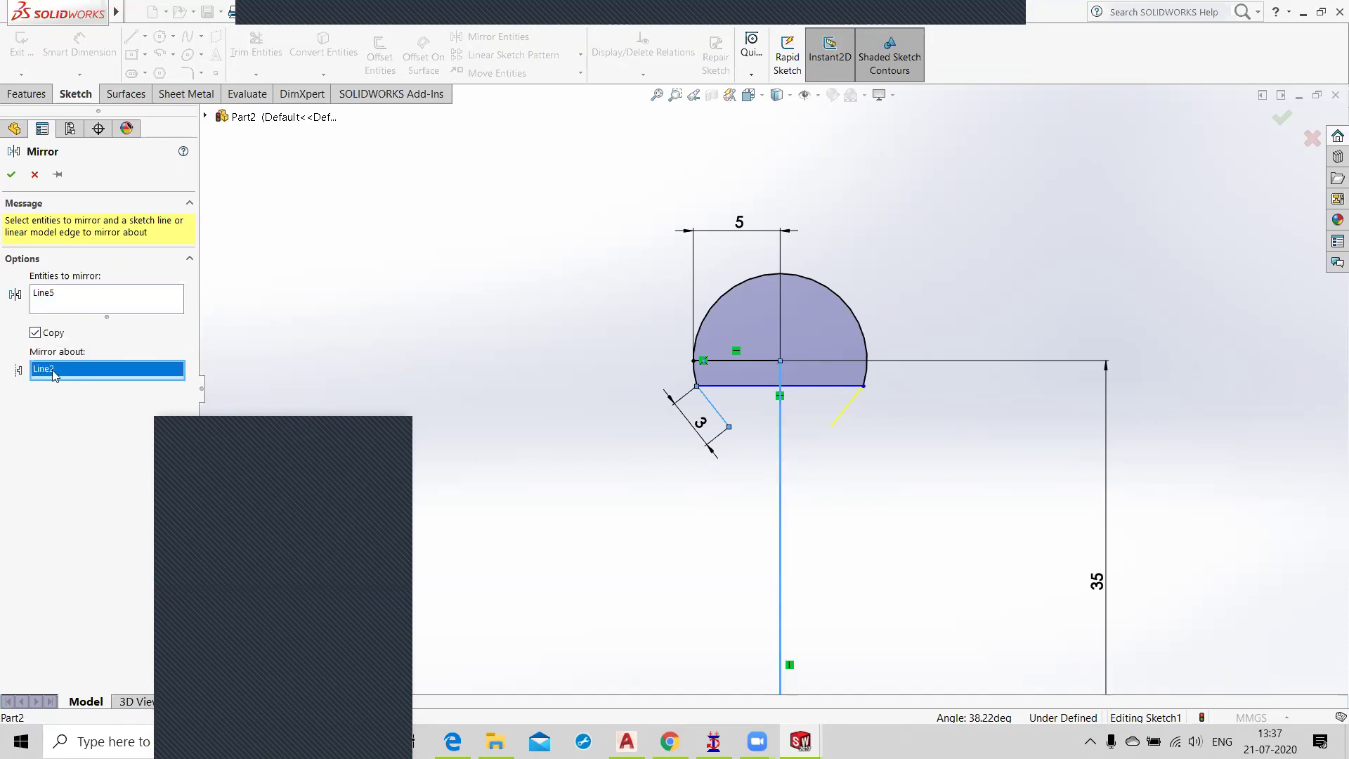
{"action": "left_click", "coordinate": [11, 175]}
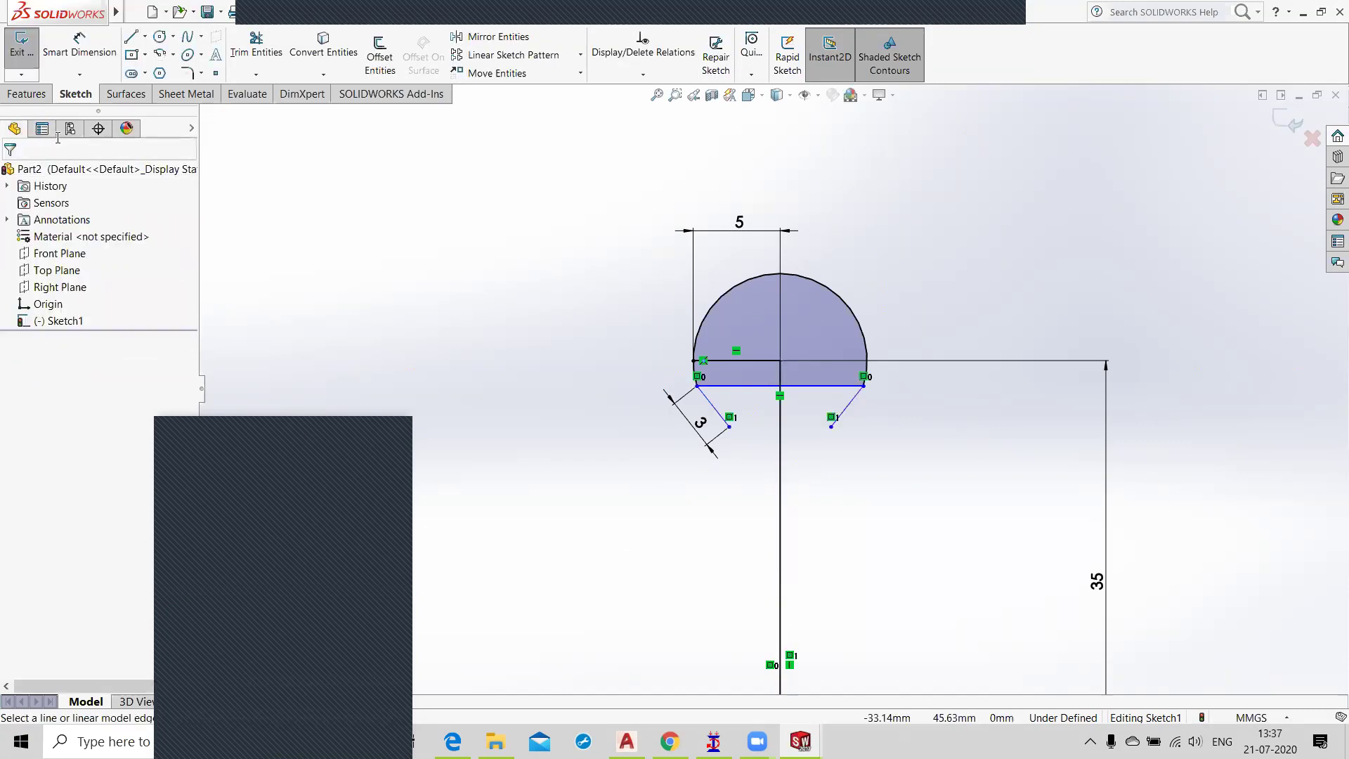
{"action": "left_click", "coordinate": [755, 385]}
{"action": "key", "text": "Delete"}
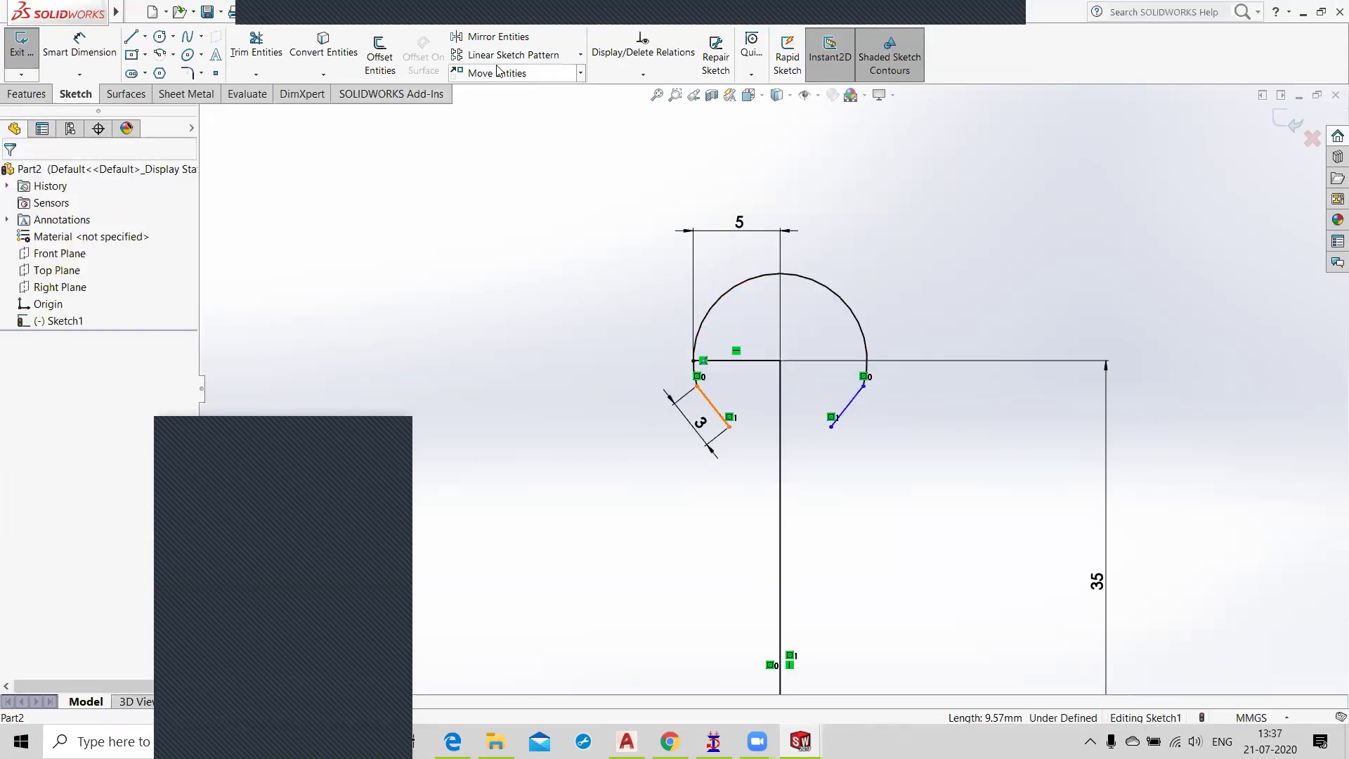
Step: Offset the arc and its two slanted end lines 1 mm toward the inside
{"action": "left_click", "coordinate": [380, 56]}
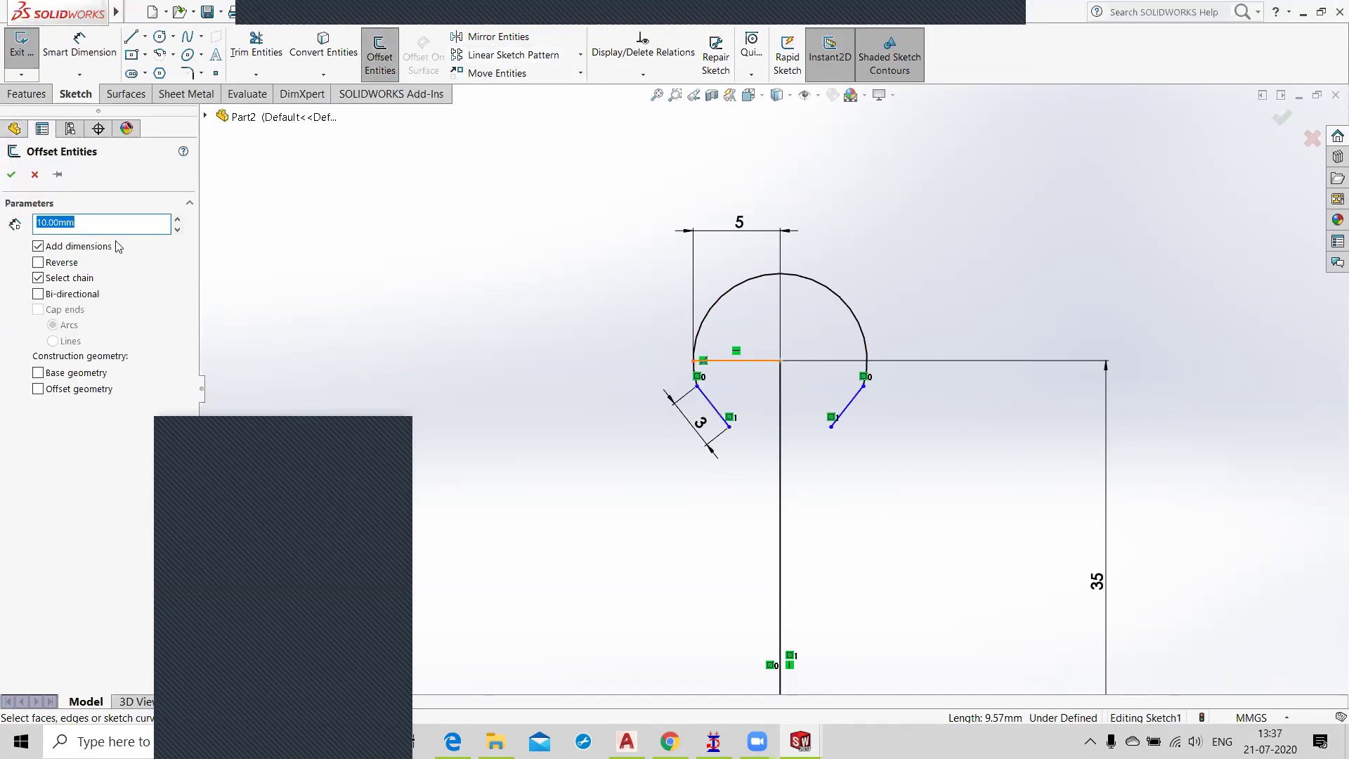
{"action": "type", "text": "1"}
{"action": "key", "text": "Return"}
{"action": "left_click", "coordinate": [734, 296]}
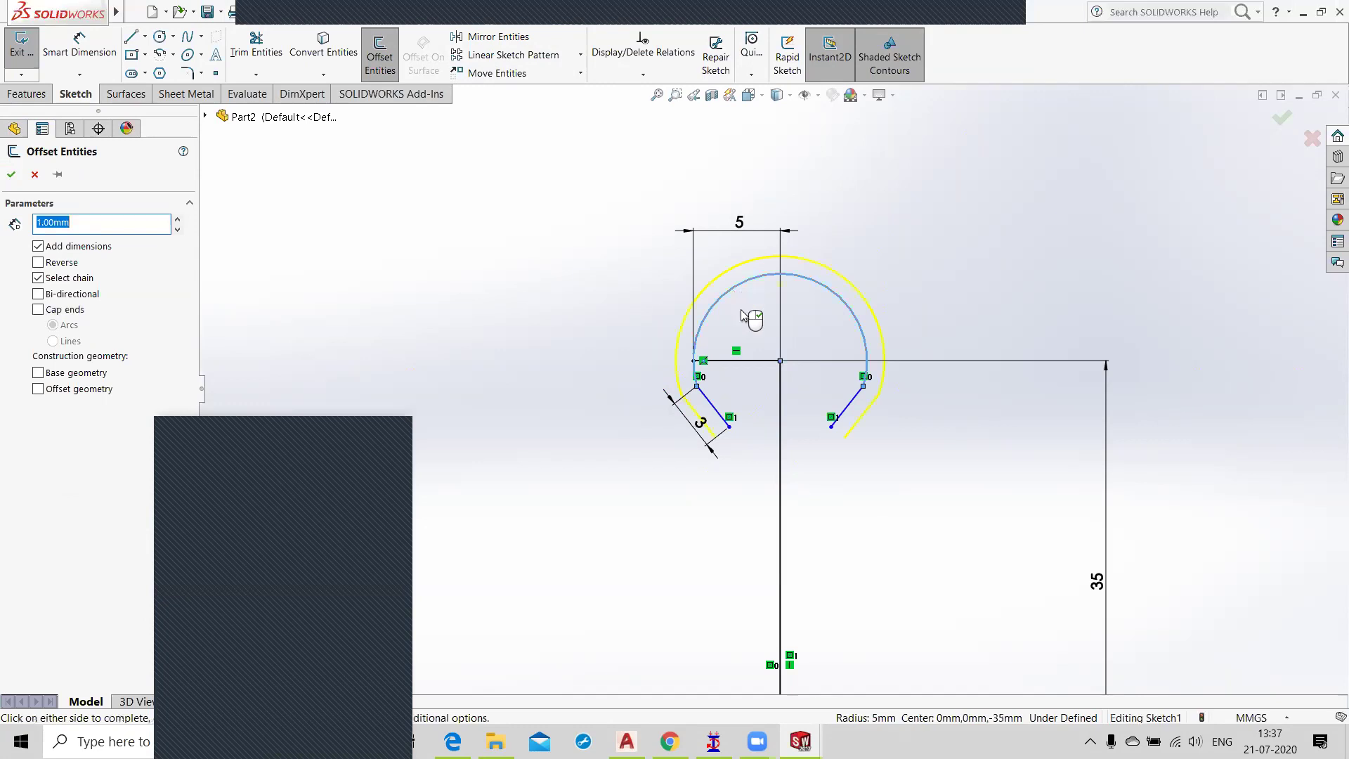
{"action": "left_click", "coordinate": [758, 397]}
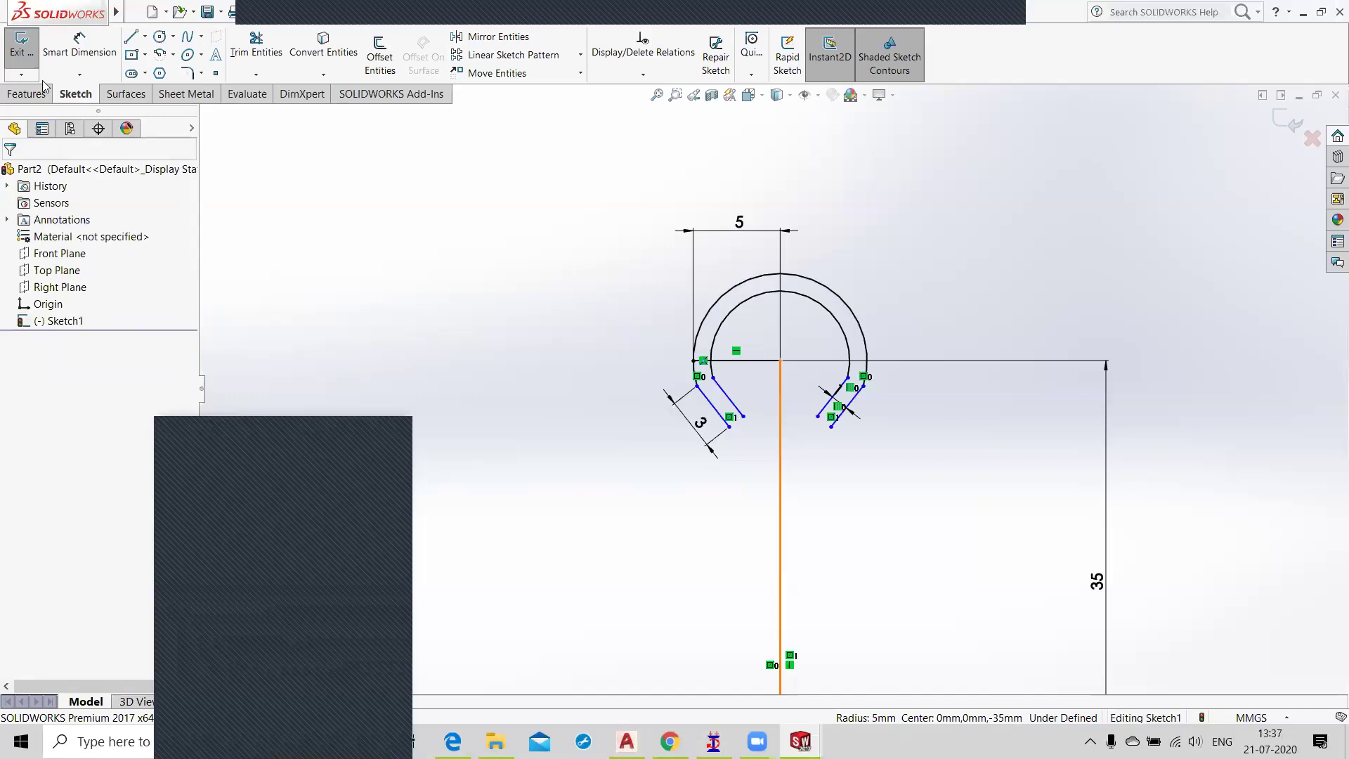
Step: Draw a short line joining the lower ends of the inner and outer slanted lines at the left opening
{"action": "left_click", "coordinate": [131, 37]}
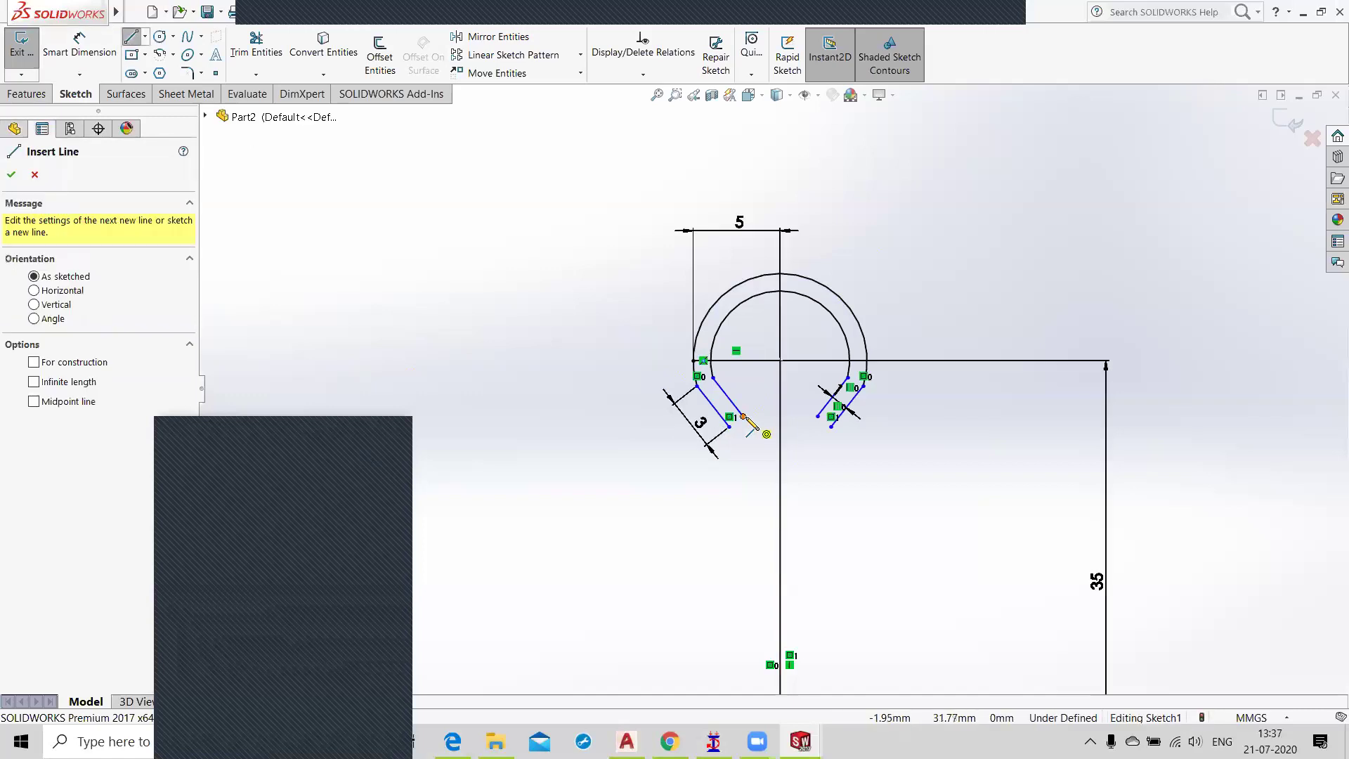
{"action": "left_click", "coordinate": [743, 416]}
{"action": "left_click", "coordinate": [729, 426]}
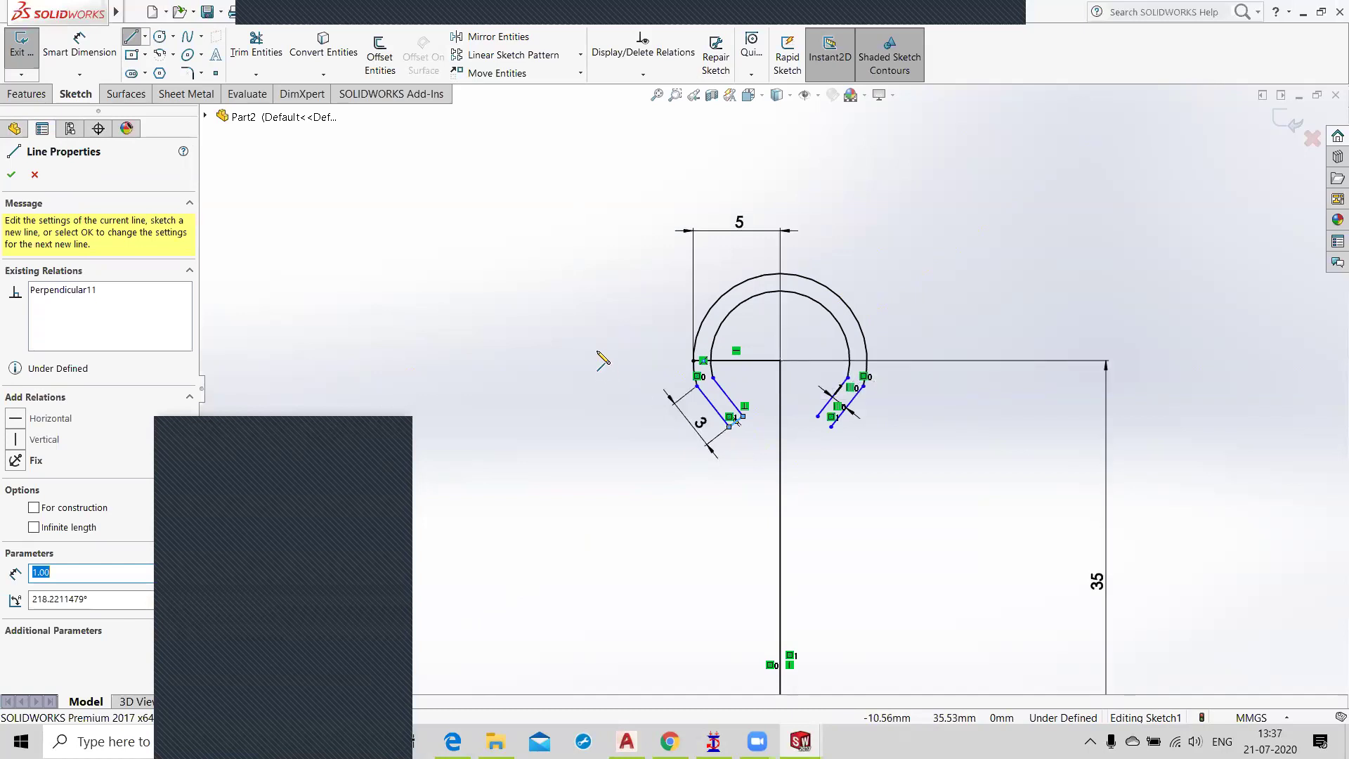
Step: Undo the short closing line and the inner offset, and clear the arc selection
{"action": "key", "text": "ctrl+z"}
{"action": "key", "text": "ctrl+z"}
{"action": "key", "text": "ctrl+z"}
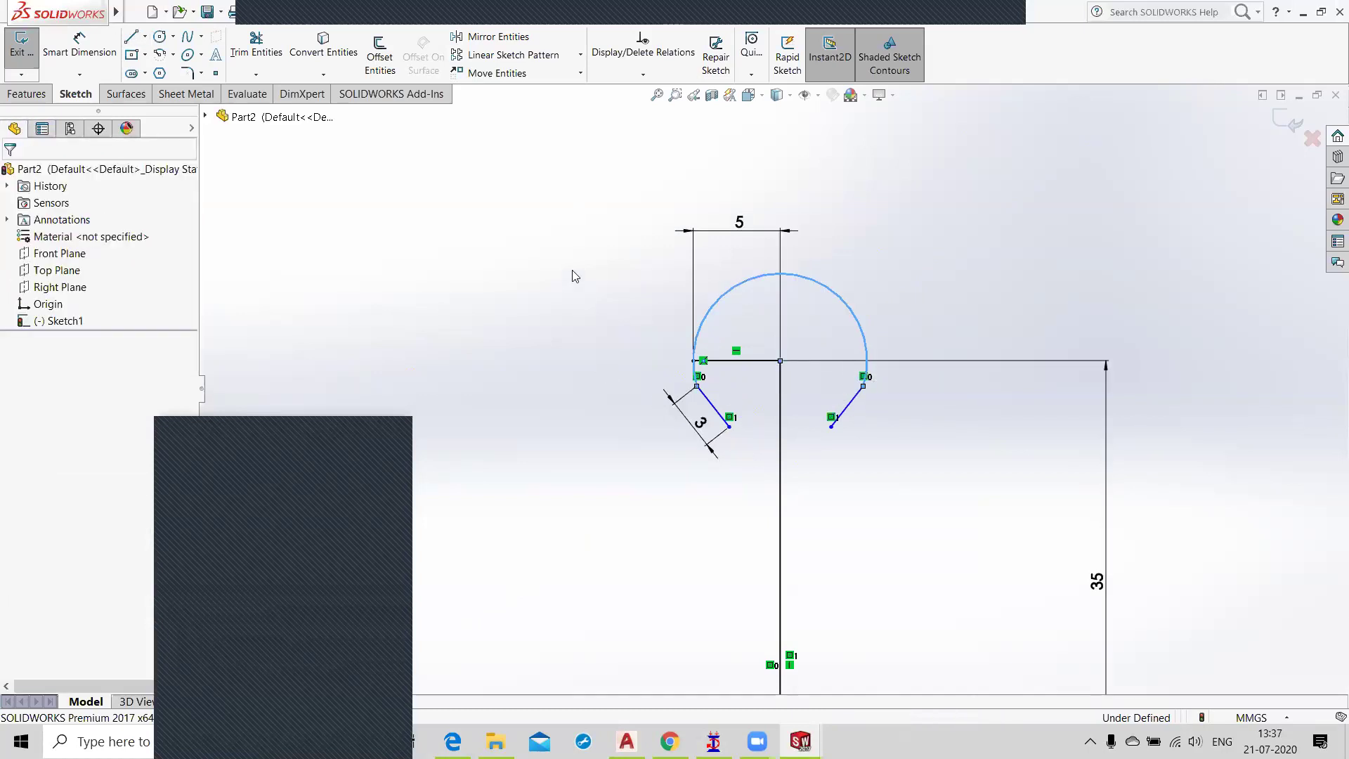
{"action": "left_click", "coordinate": [572, 270]}
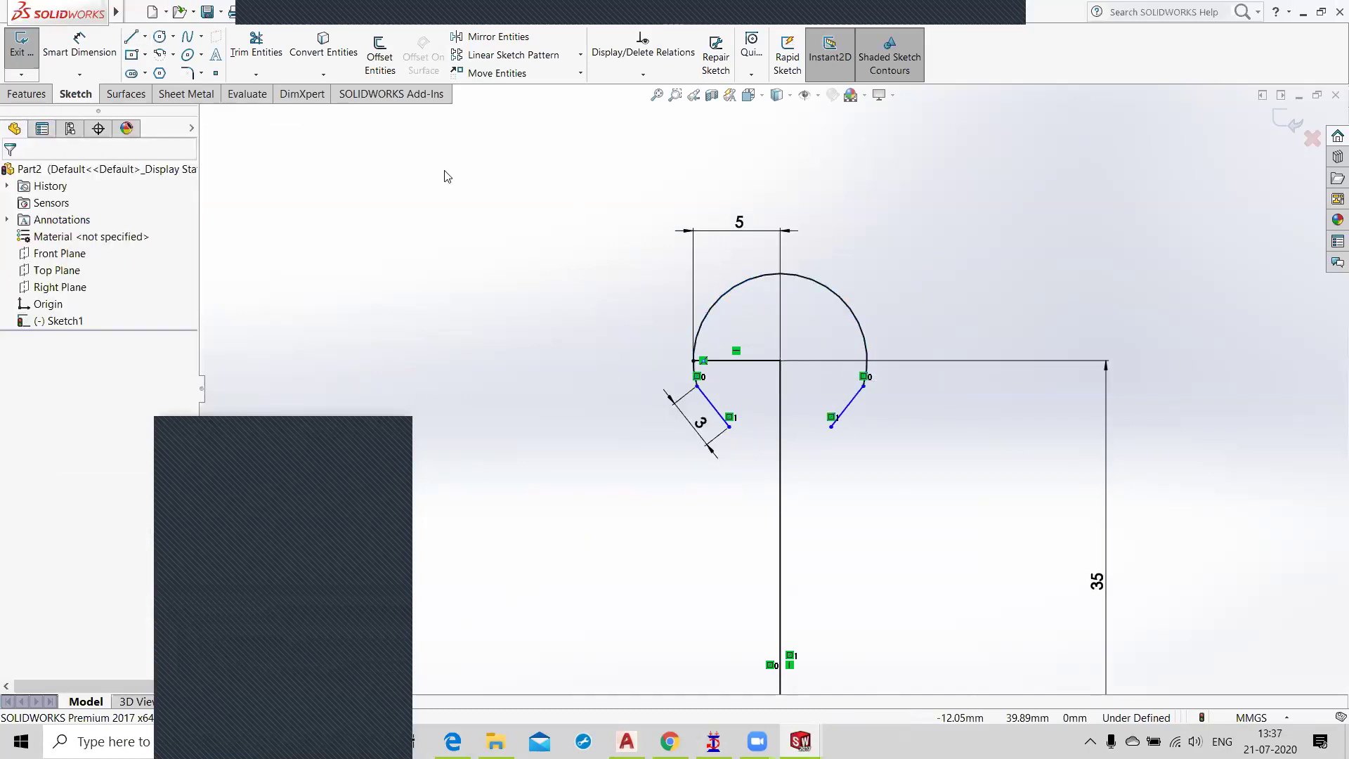
Step: Offset the chain of arc and slanted lines by 1 mm with the direction reversed to the inside
{"action": "left_click", "coordinate": [382, 68]}
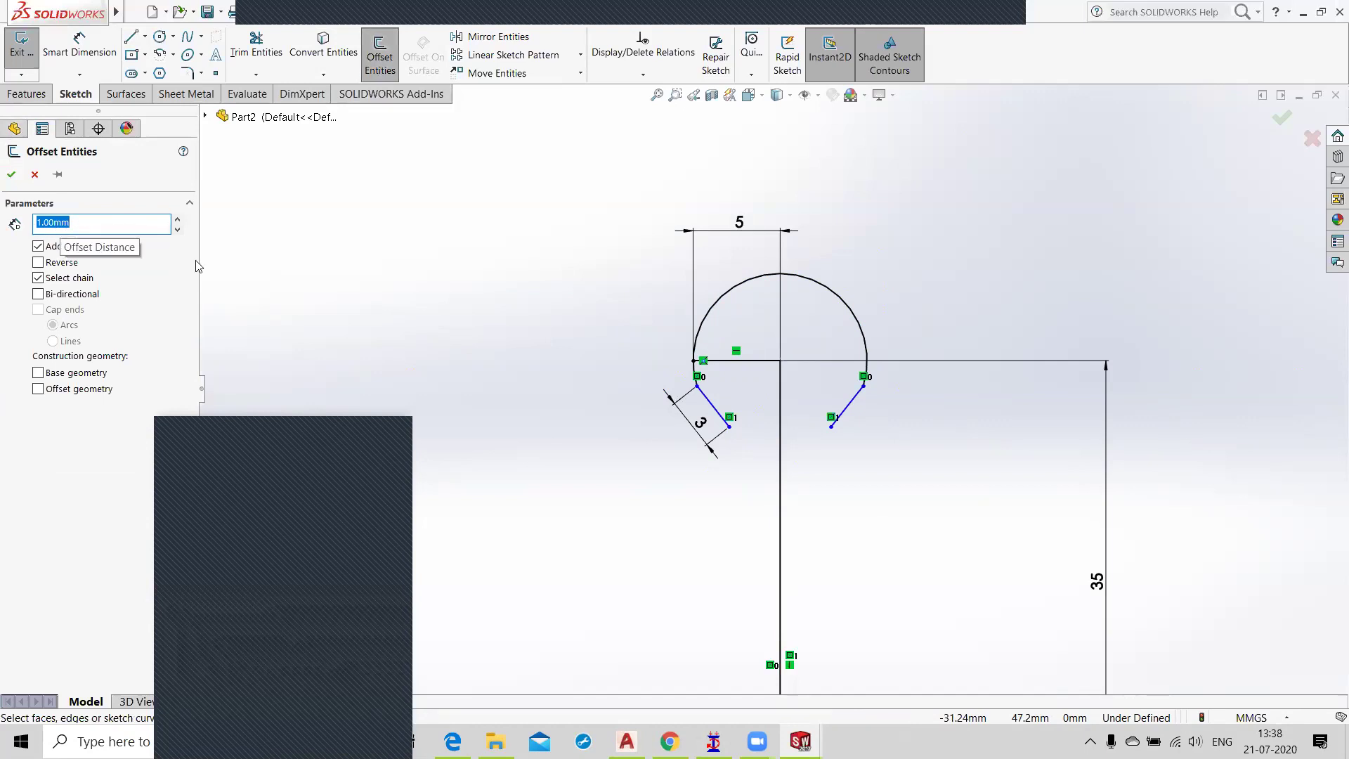
{"action": "left_click", "coordinate": [731, 290]}
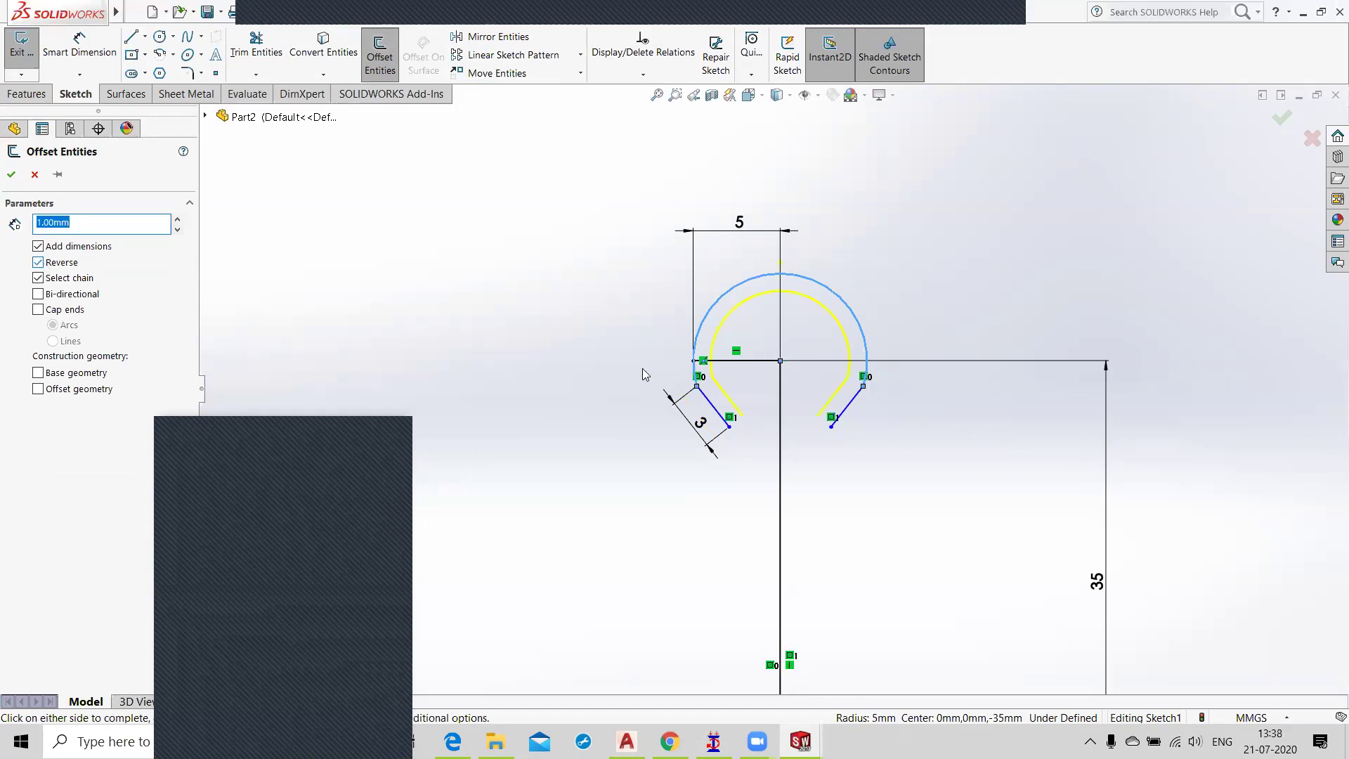
{"action": "left_click", "coordinate": [11, 176]}
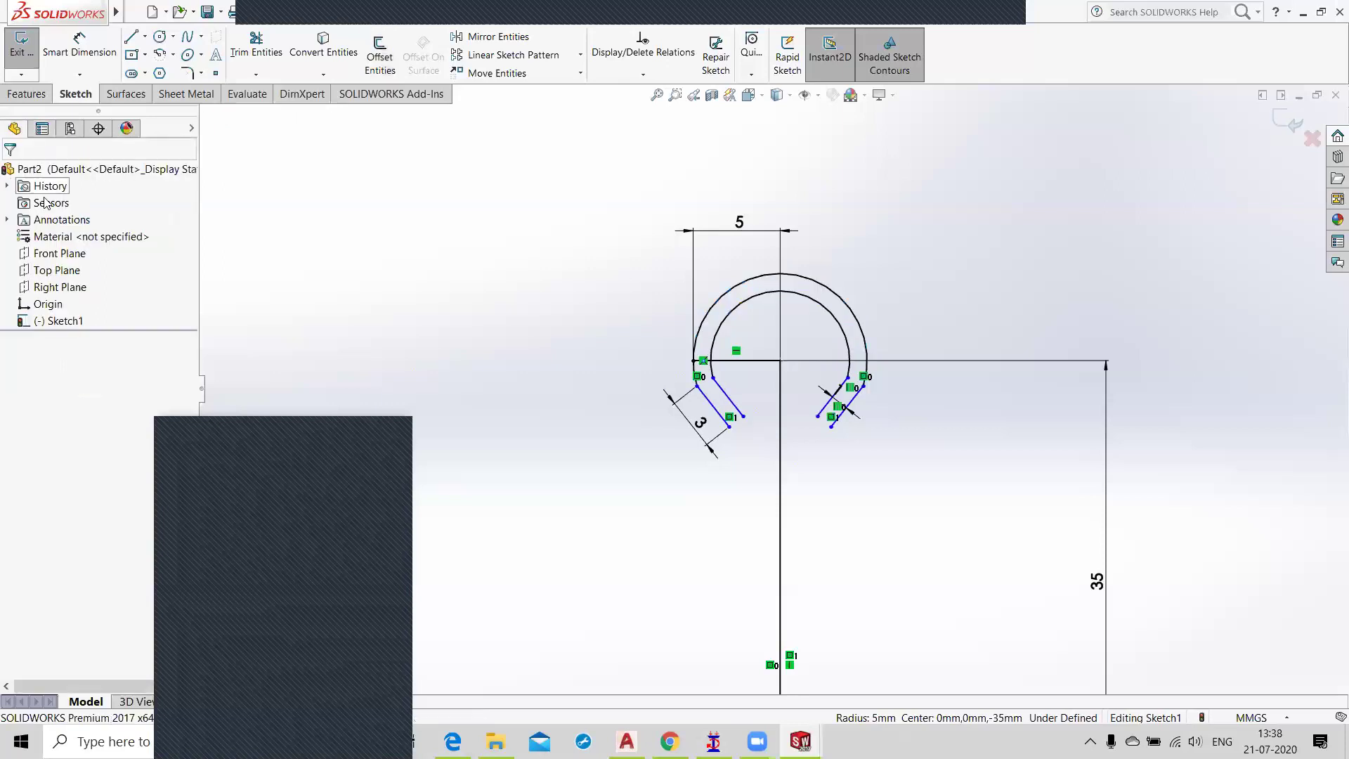
Step: Close both open ends of the arc profile with short lines joining the inner and outer slanted lines
{"action": "left_click", "coordinate": [131, 37]}
{"action": "left_click", "coordinate": [743, 416]}
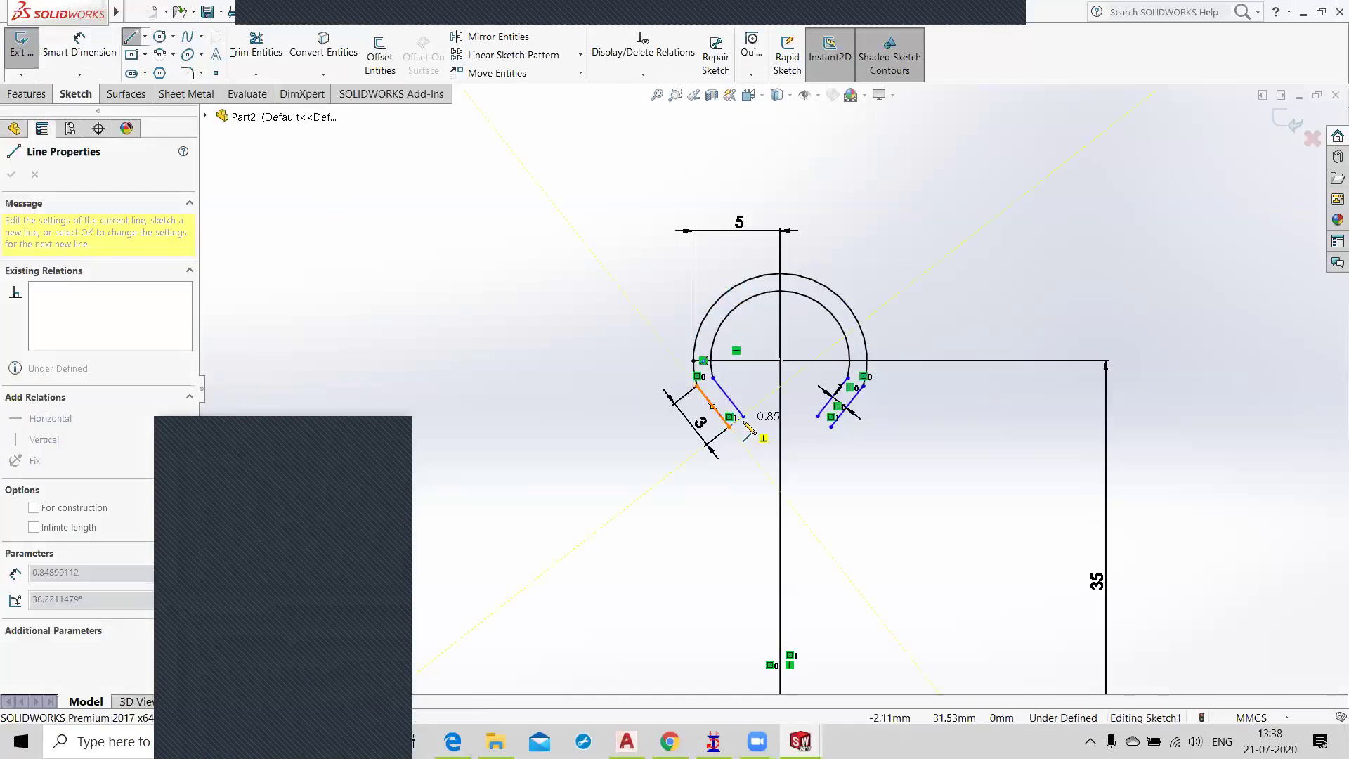
{"action": "double_click", "coordinate": [746, 424]}
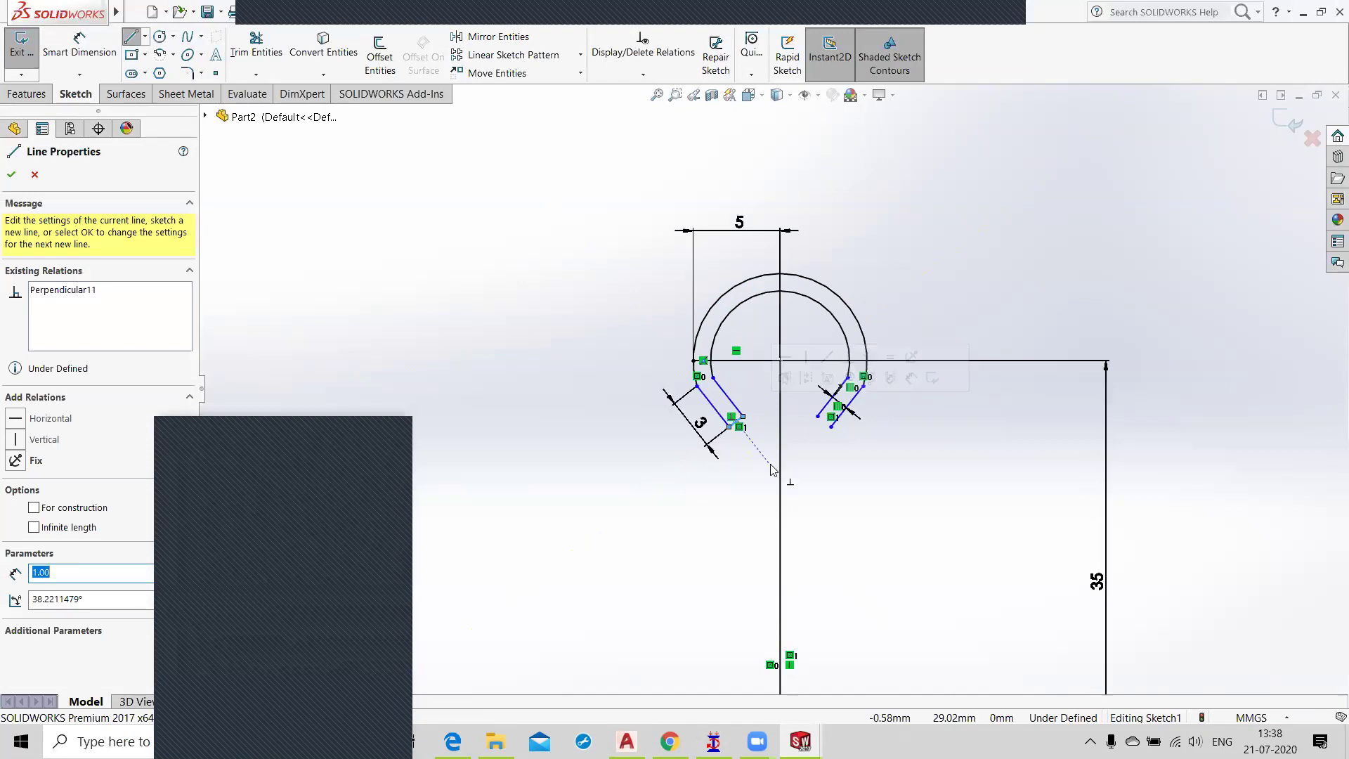
{"action": "left_click", "coordinate": [832, 417]}
{"action": "double_click", "coordinate": [818, 419]}
{"action": "key", "text": "Escape"}
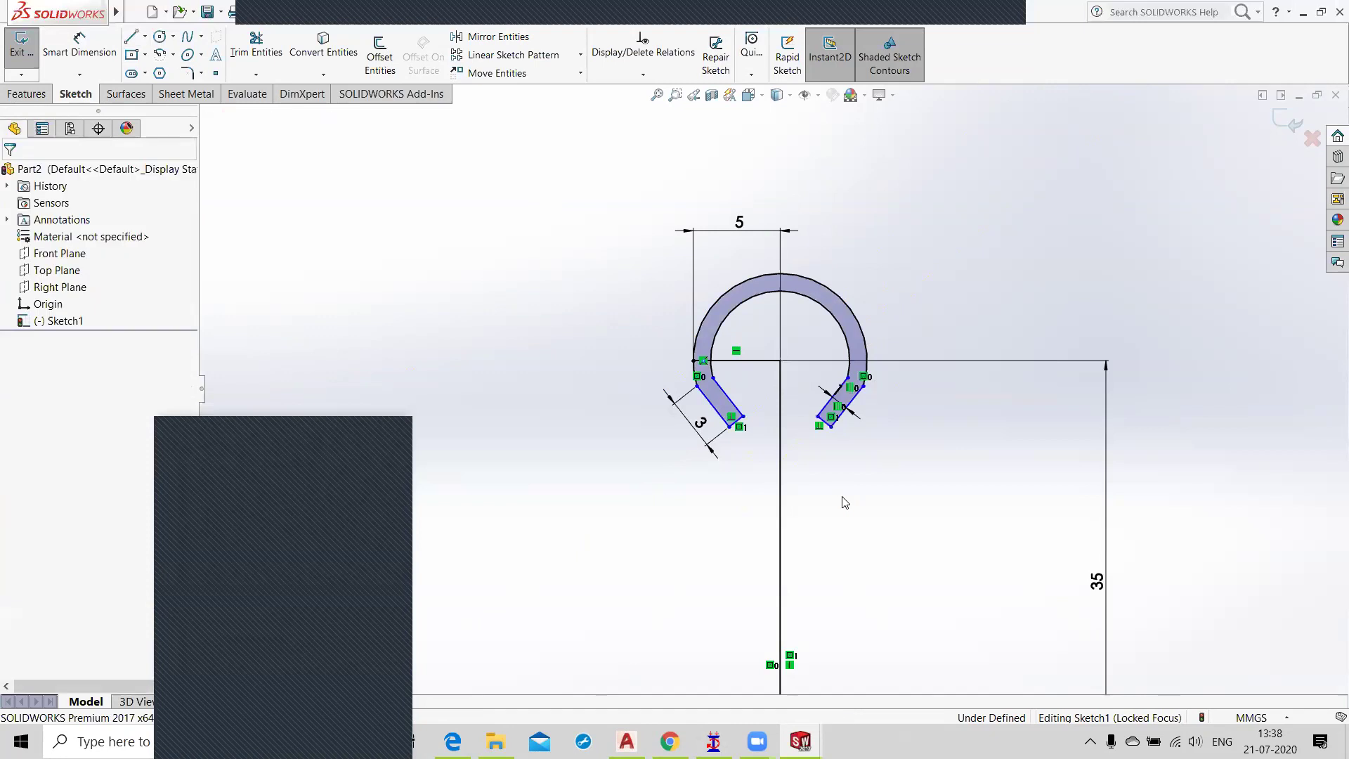
Step: Delete the vertical line between the origin and the arc's centre along with its associated dimension, and exit the sketch
{"action": "scroll", "coordinate": [895, 431], "scroll_direction": "up", "scroll_amount": 5}
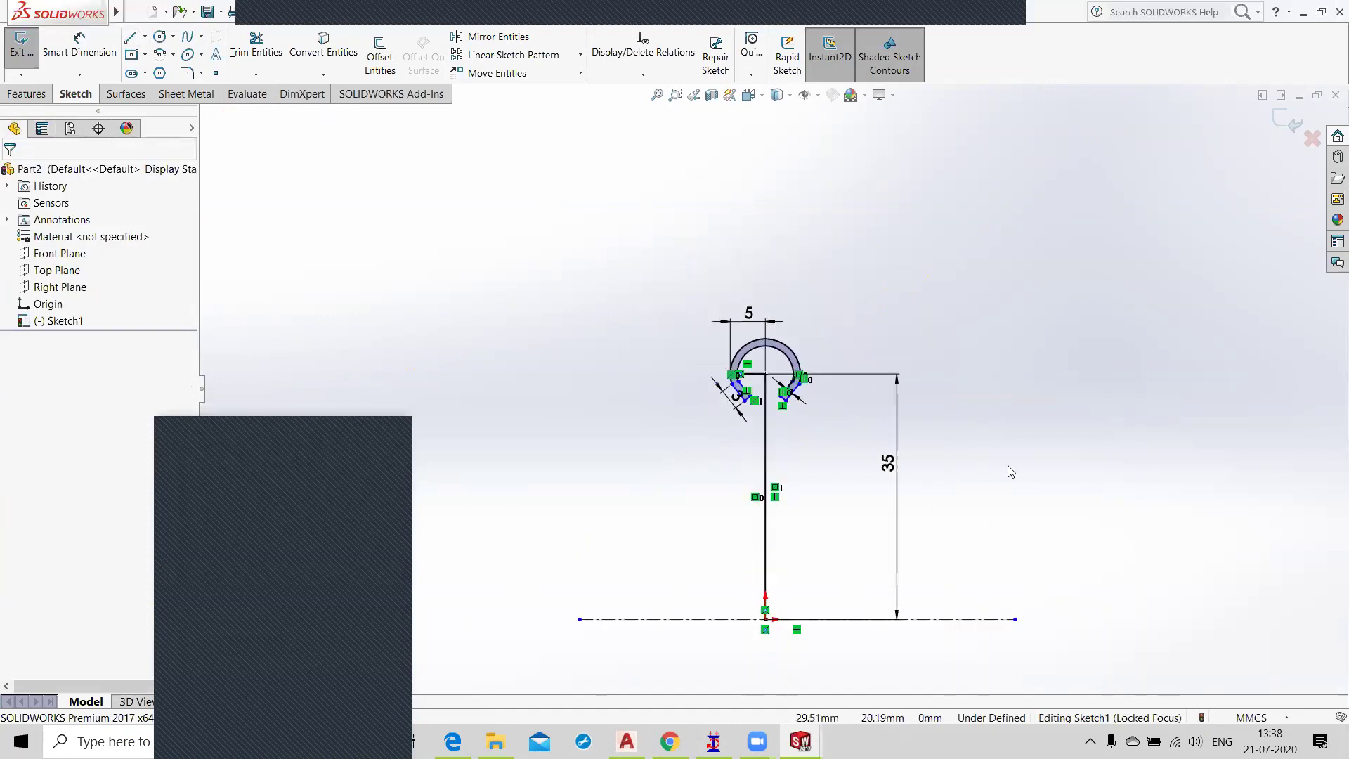
{"action": "right_click", "coordinate": [1071, 456]}
{"action": "left_click", "coordinate": [858, 495]}
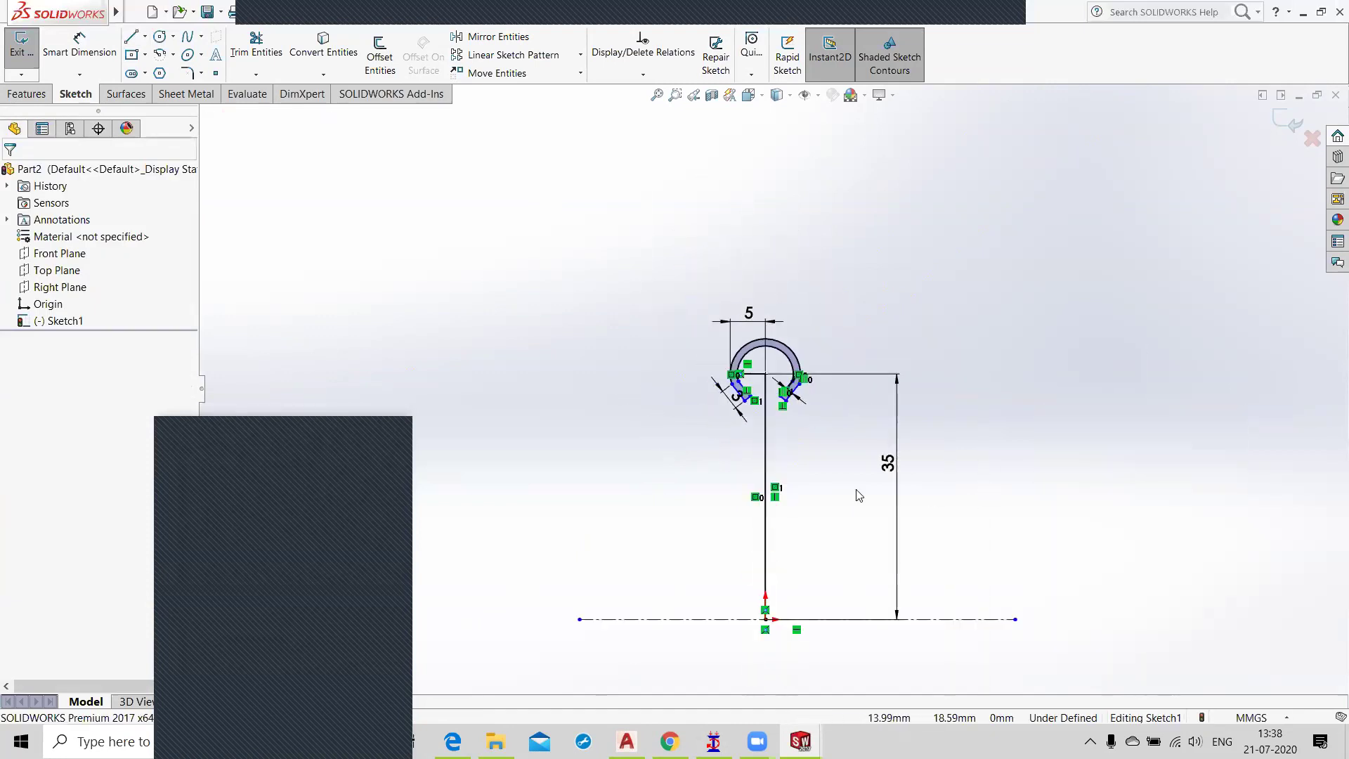
{"action": "left_click", "coordinate": [766, 449]}
{"action": "key", "text": "Delete"}
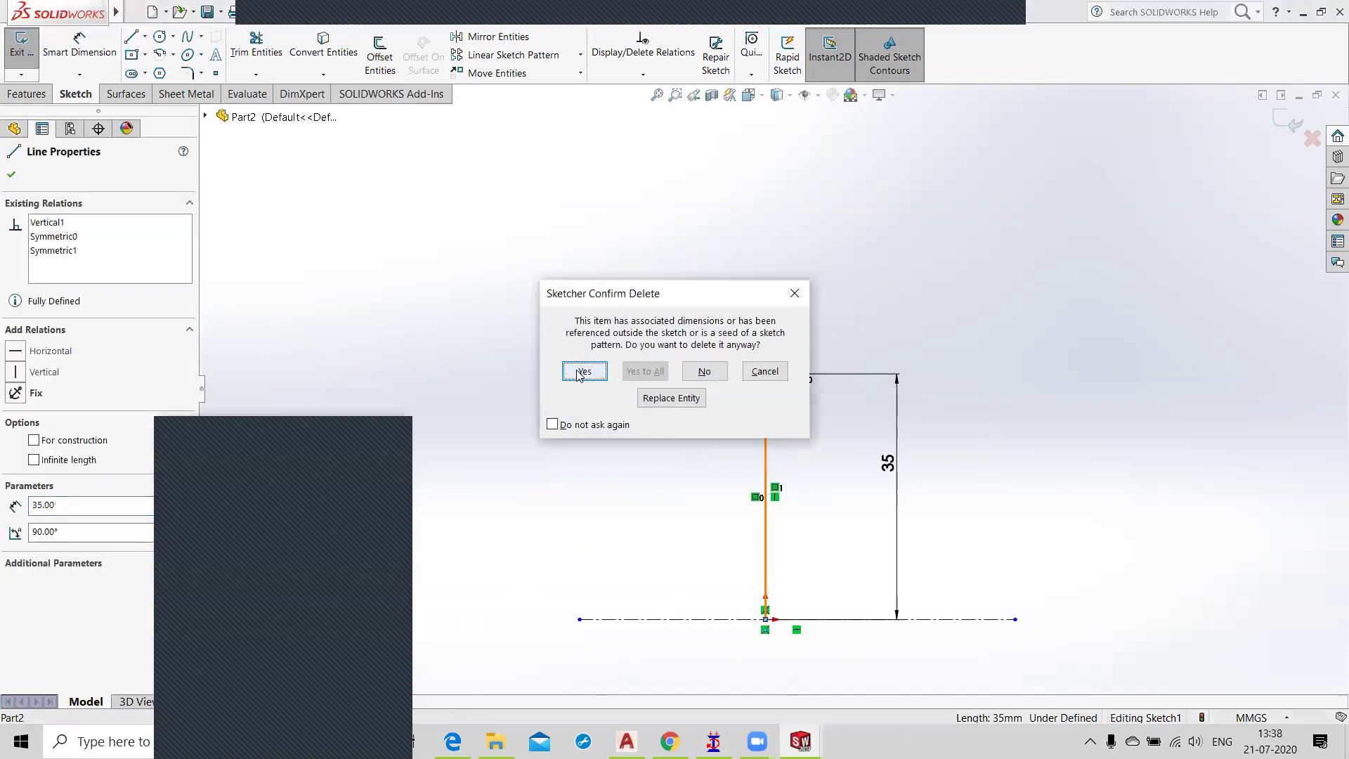
{"action": "left_click", "coordinate": [583, 372]}
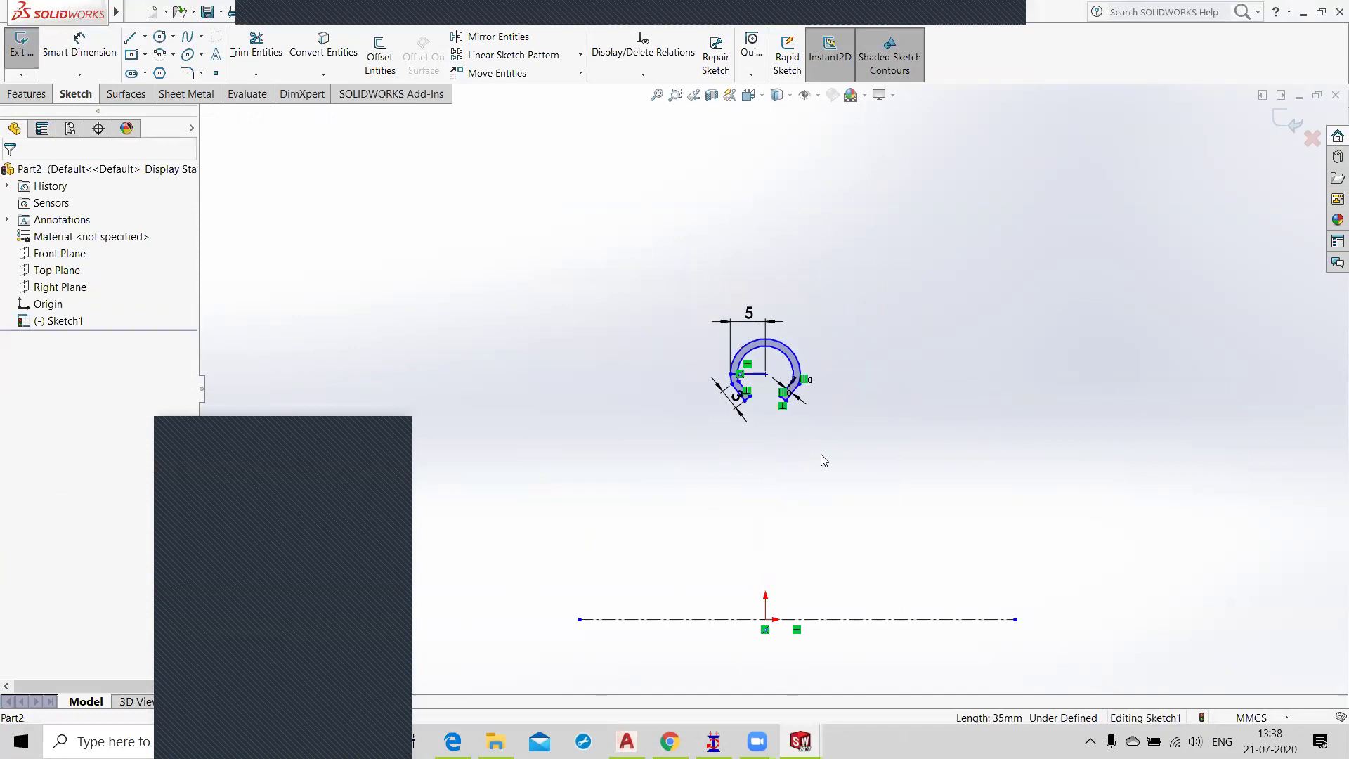
{"action": "left_click", "coordinate": [1283, 121]}
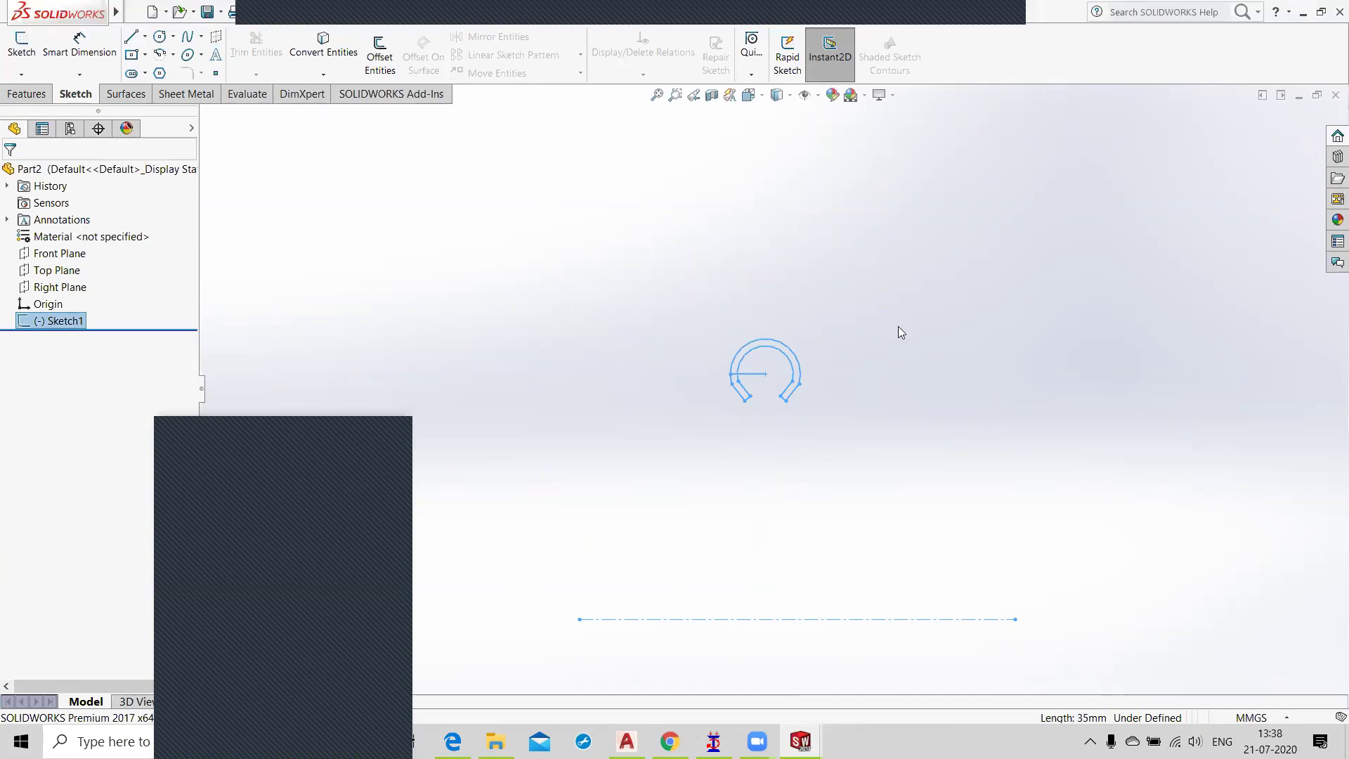
Step: Reopen the profile sketch to delete the horizontal line from the arc's centre to its left edge, and exit the sketch
{"action": "double_click", "coordinate": [753, 374]}
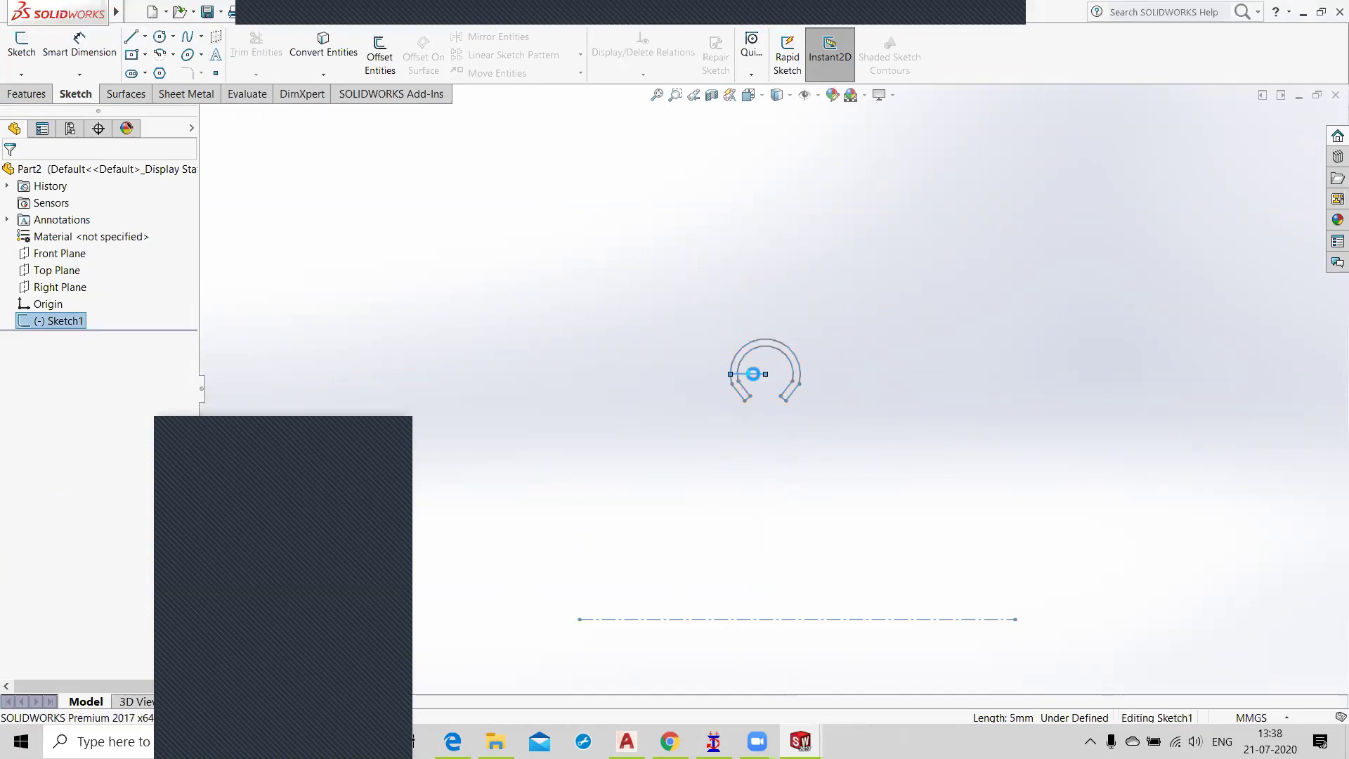
{"action": "left_click", "coordinate": [753, 374]}
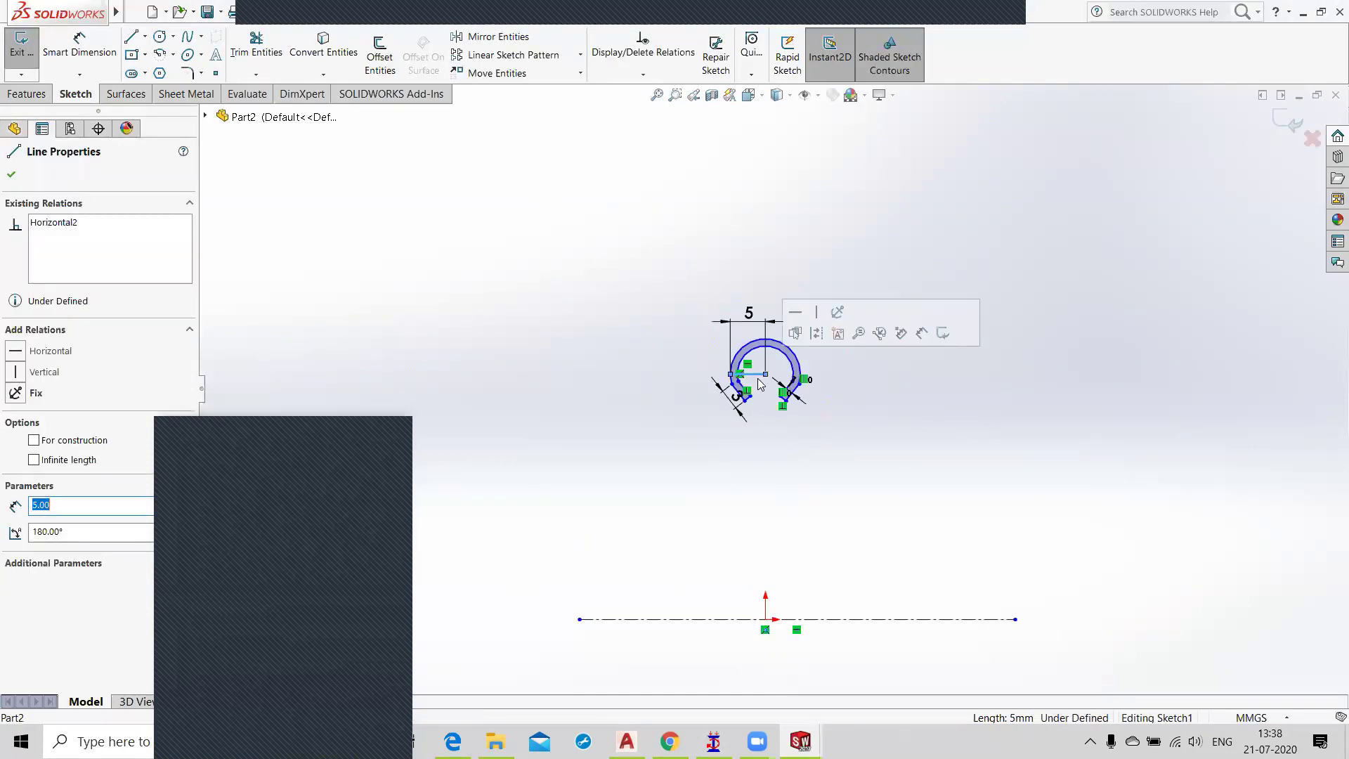
{"action": "key", "text": "Delete"}
{"action": "left_click", "coordinate": [572, 373]}
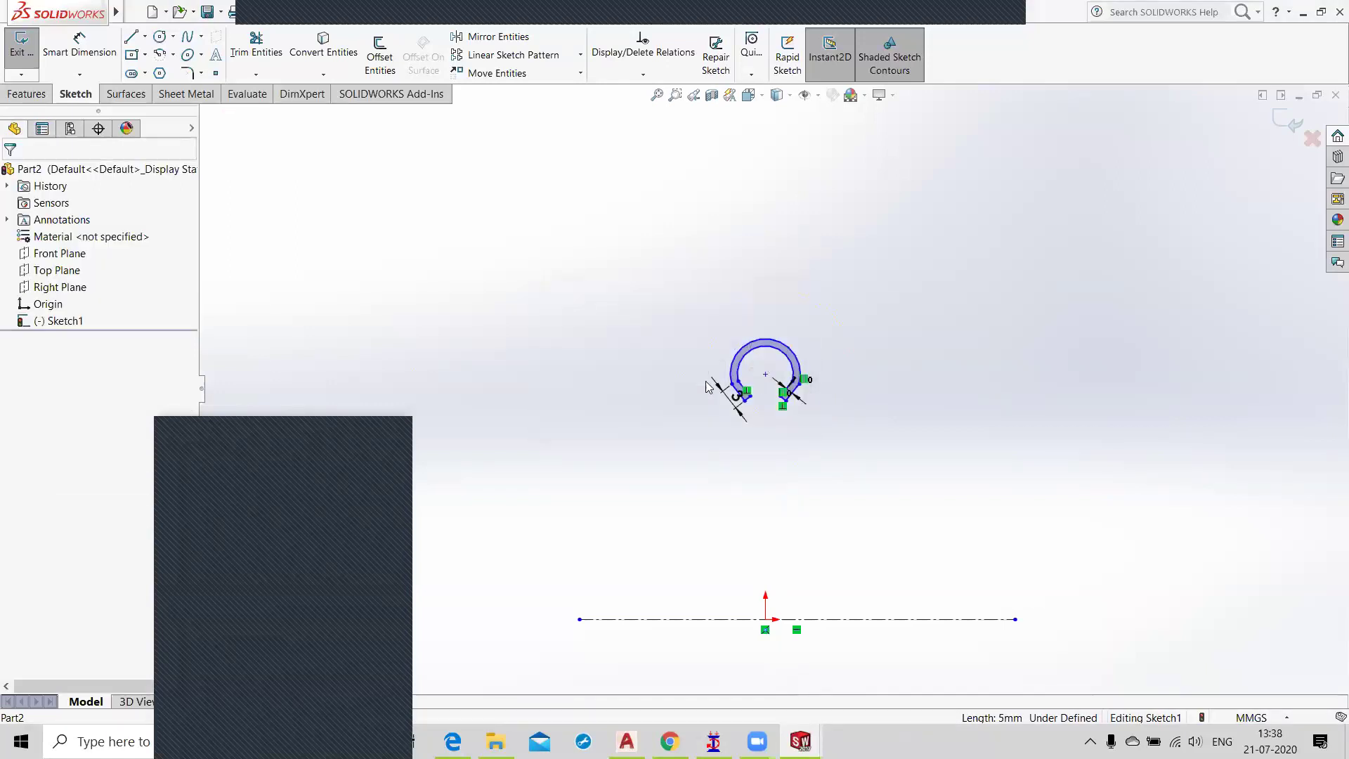
{"action": "scroll", "coordinate": [765, 390], "scroll_direction": "up", "scroll_amount": 1}
{"action": "scroll", "coordinate": [780, 391], "scroll_direction": "down", "scroll_amount": 3}
{"action": "scroll", "coordinate": [838, 388], "scroll_direction": "down", "scroll_amount": 4}
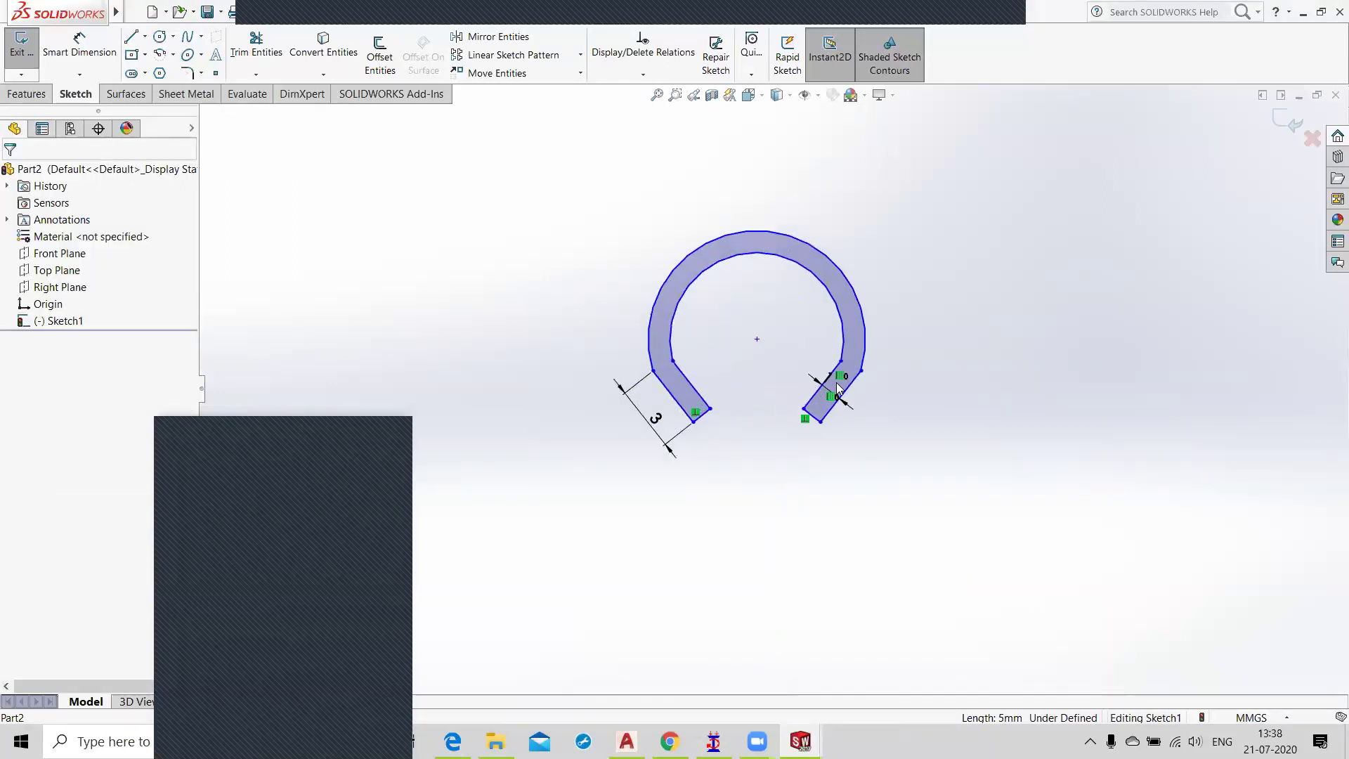
{"action": "scroll", "coordinate": [834, 383], "scroll_direction": "down", "scroll_amount": 2}
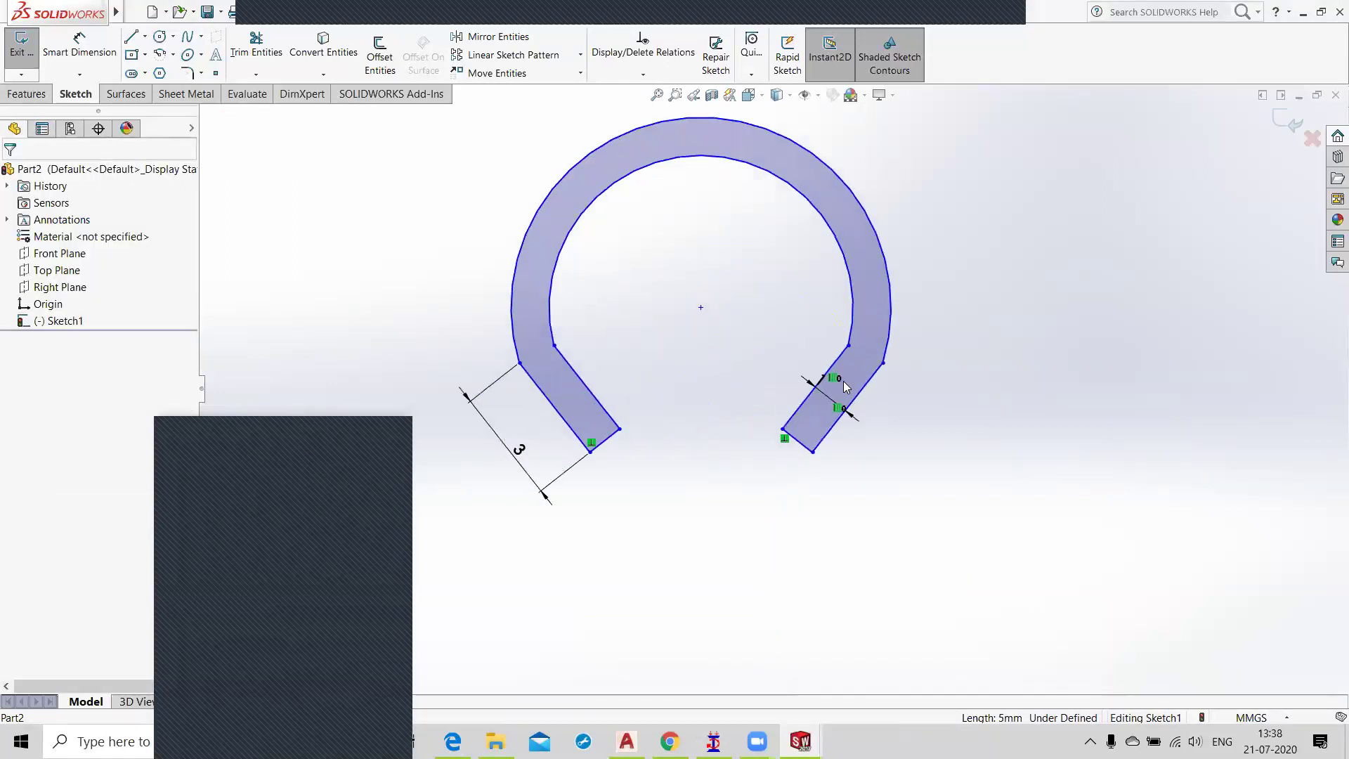
{"action": "left_click", "coordinate": [1296, 125]}
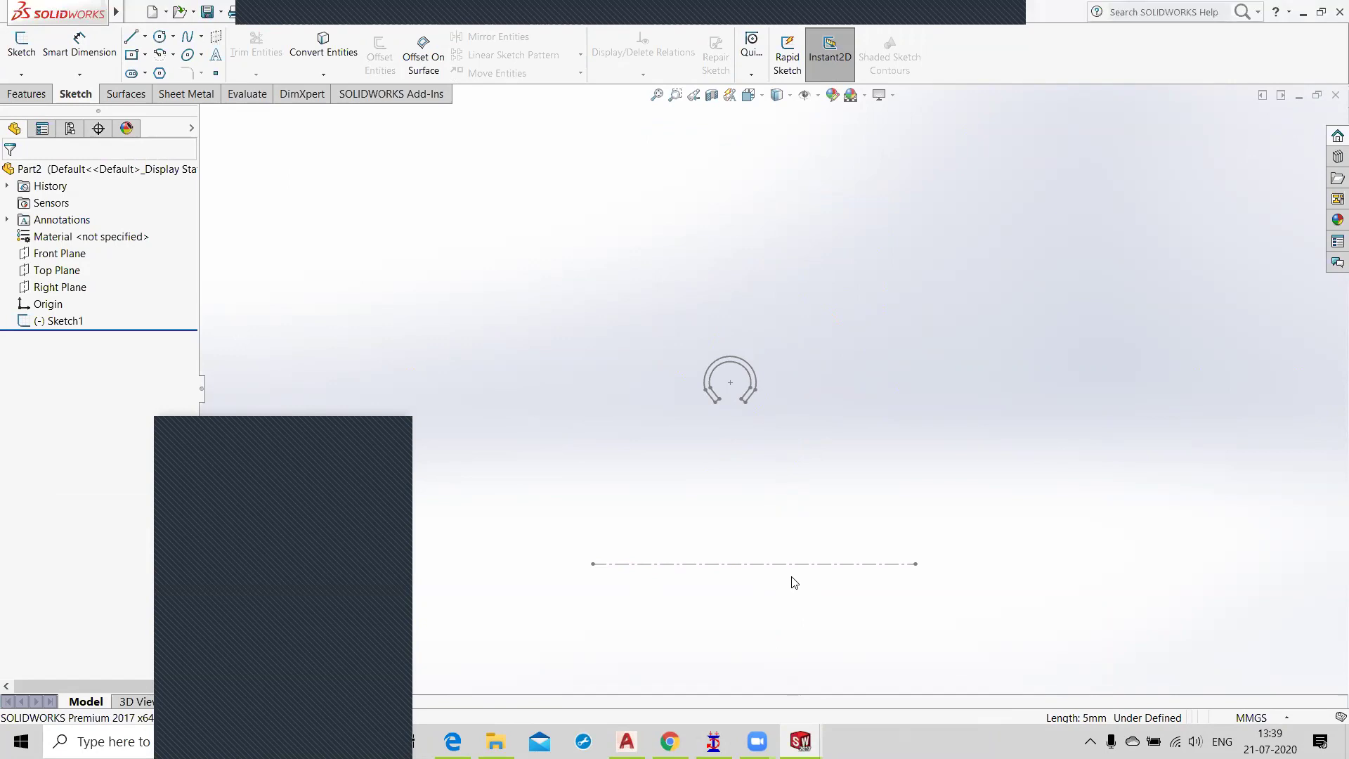
Step: Start a Revolved Boss/Base from the closed arc profile sketch, using the horizontal centerline as the axis
{"action": "left_click", "coordinate": [31, 99]}
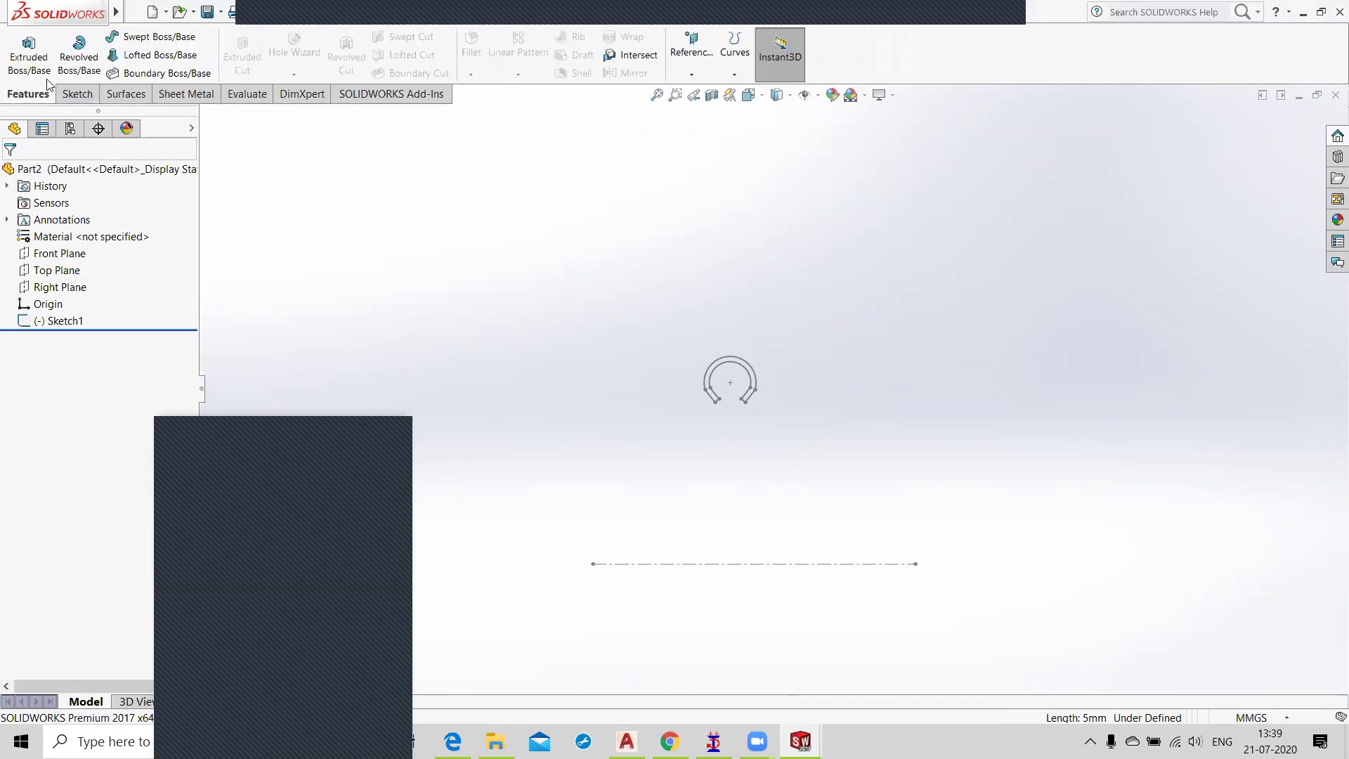
{"action": "left_click", "coordinate": [89, 61]}
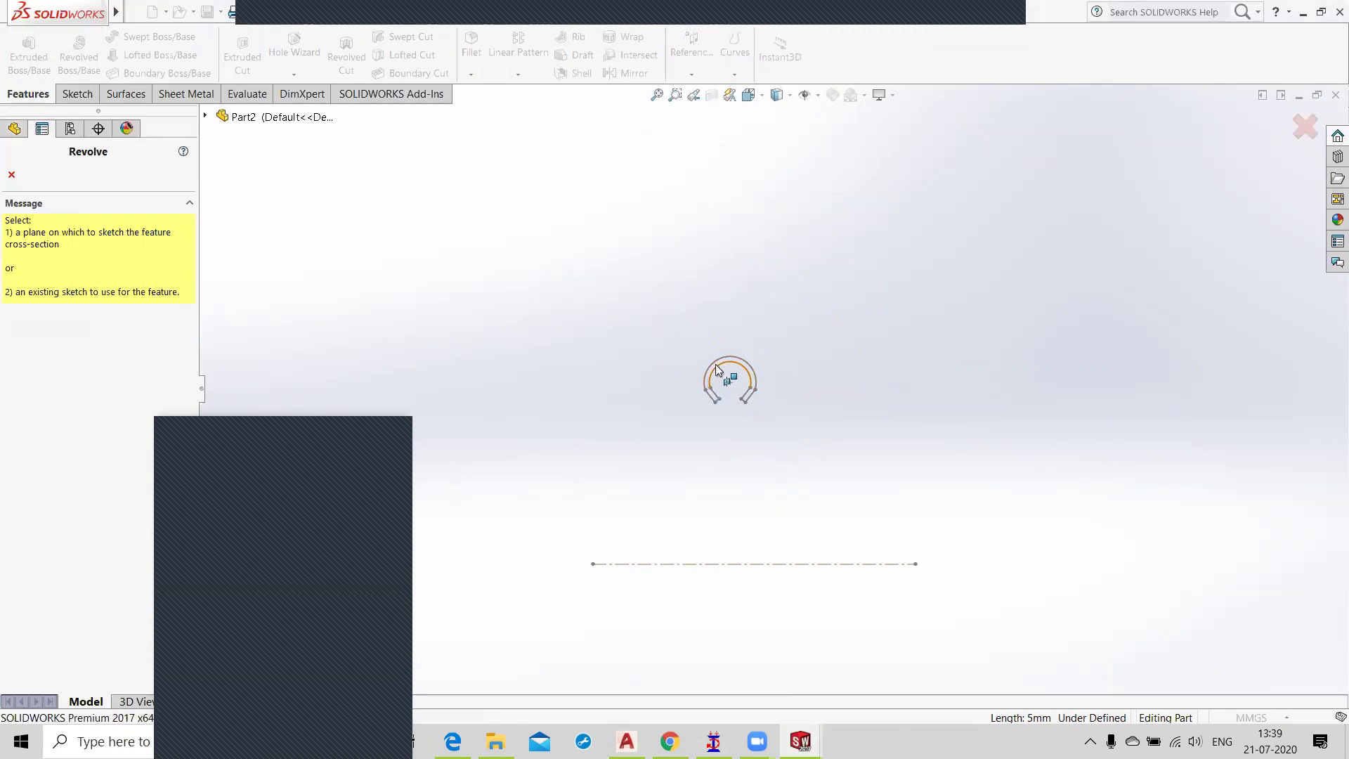
{"action": "key", "text": "Escape"}
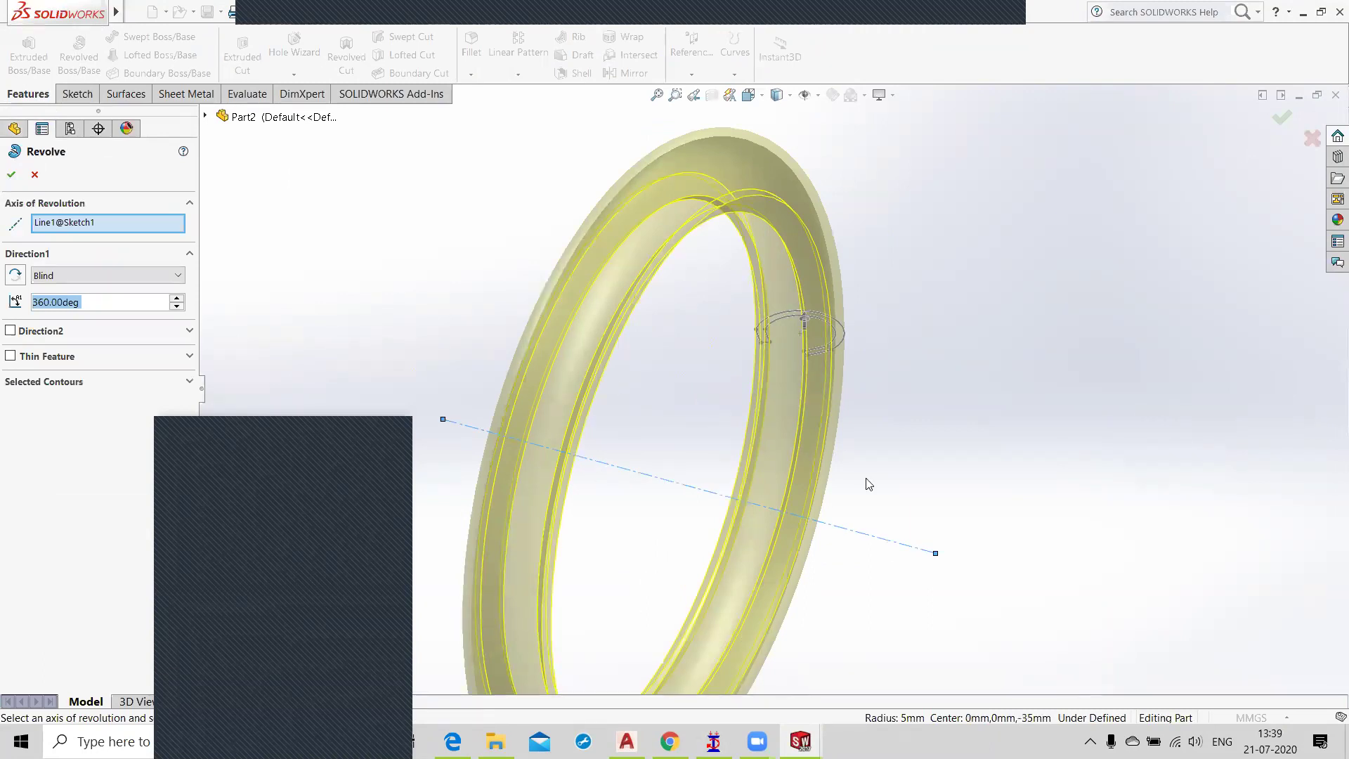
Step: Preview the revolve with its Direction 1 angle set to 180 degrees
{"action": "left_click", "coordinate": [99, 302]}
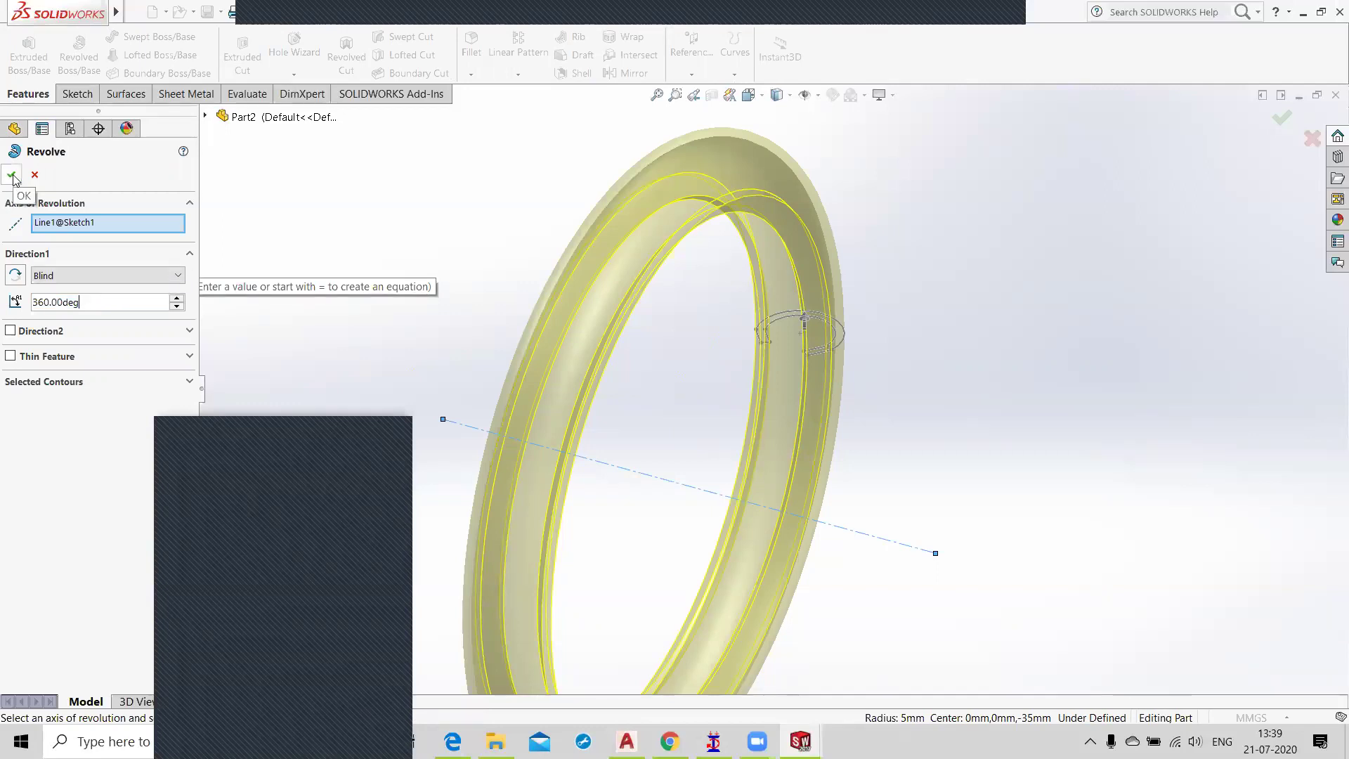
{"action": "left_click_drag", "start_coordinate": [81, 302], "coordinate": [2, 301]}
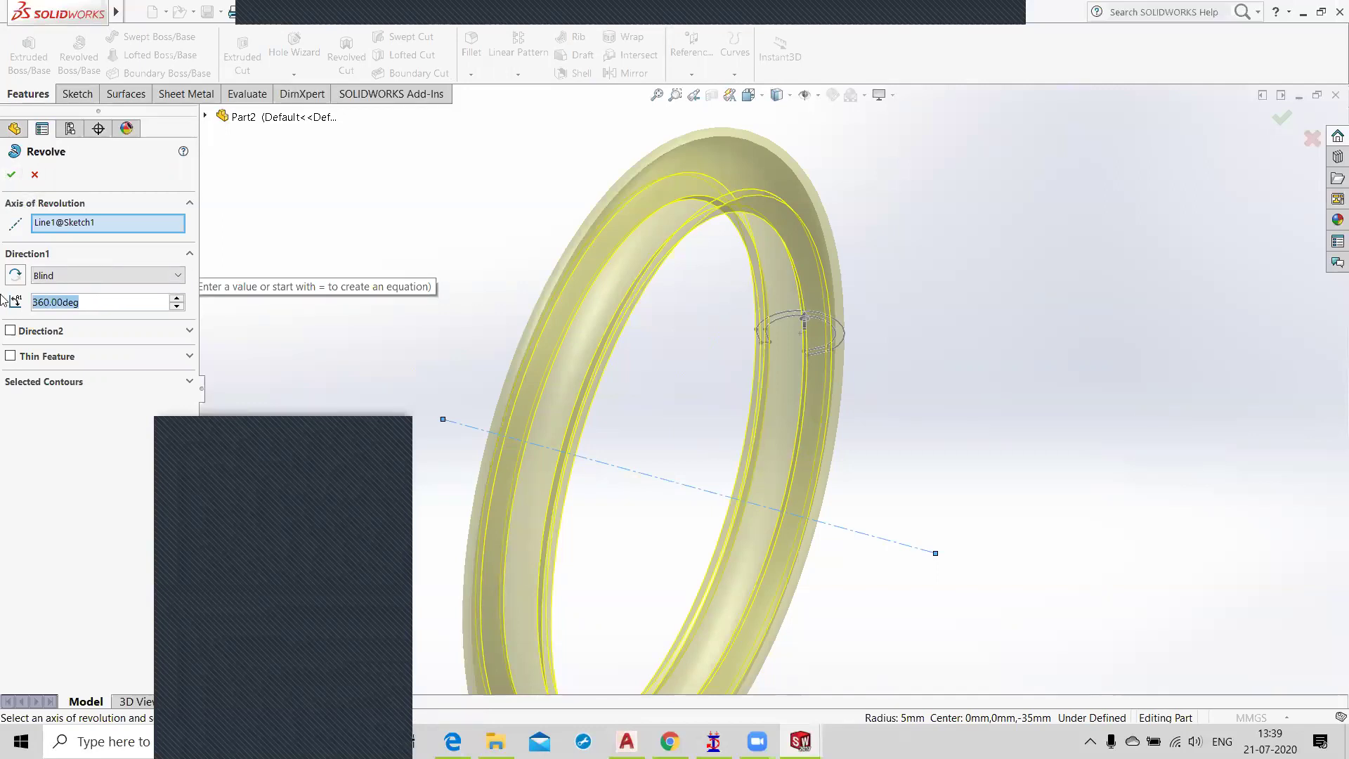
{"action": "type", "text": "180"}
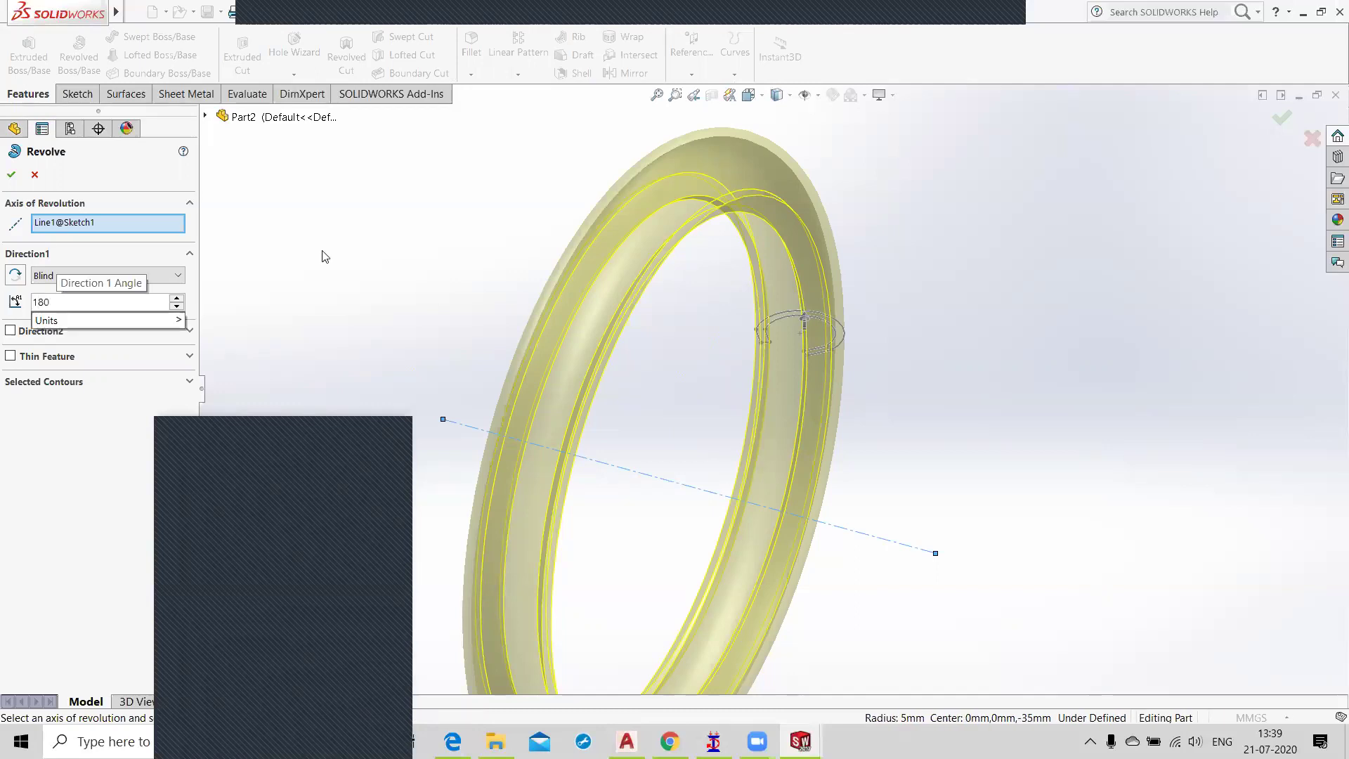
{"action": "key", "text": "Return"}
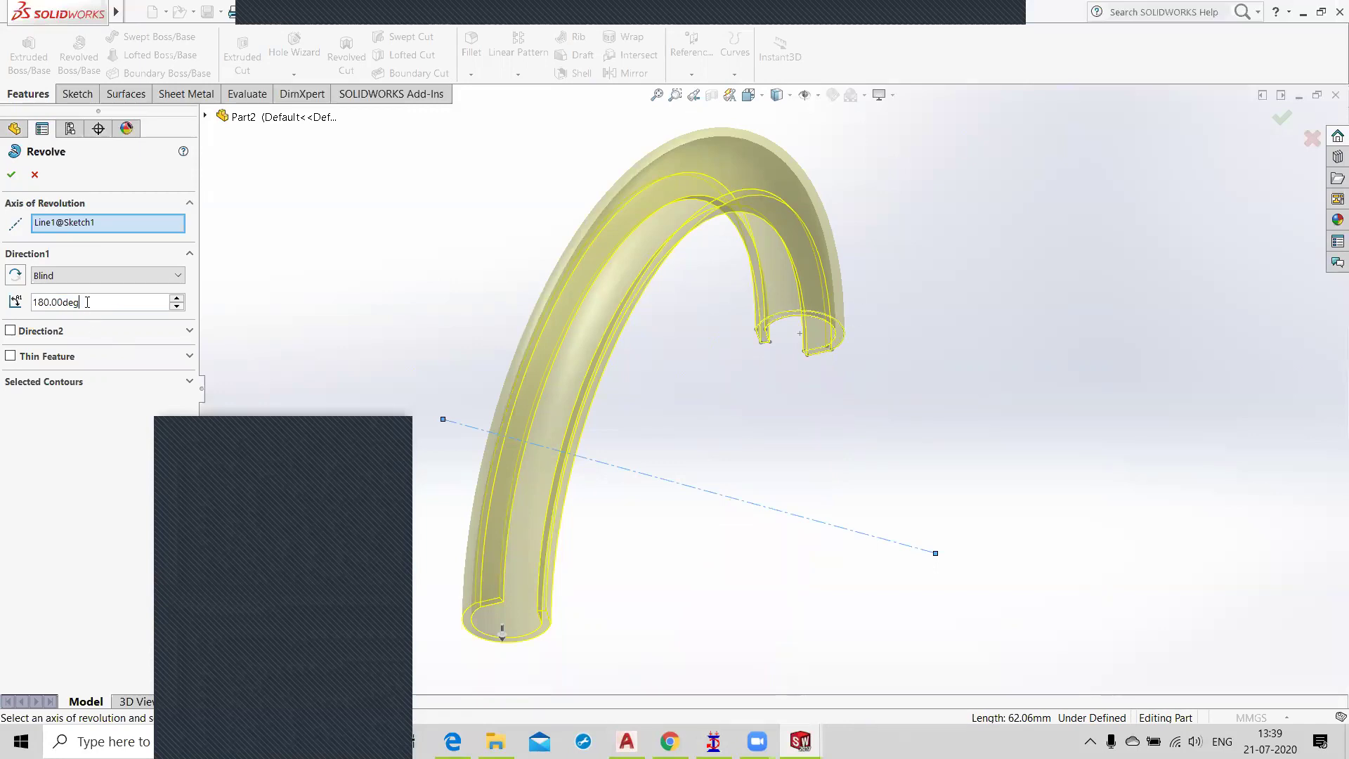
Step: Set the revolve's Direction 1 angle to 360 degrees and finish the feature
{"action": "left_click_drag", "start_coordinate": [81, 303], "coordinate": [26, 306]}
{"action": "type", "text": "360"}
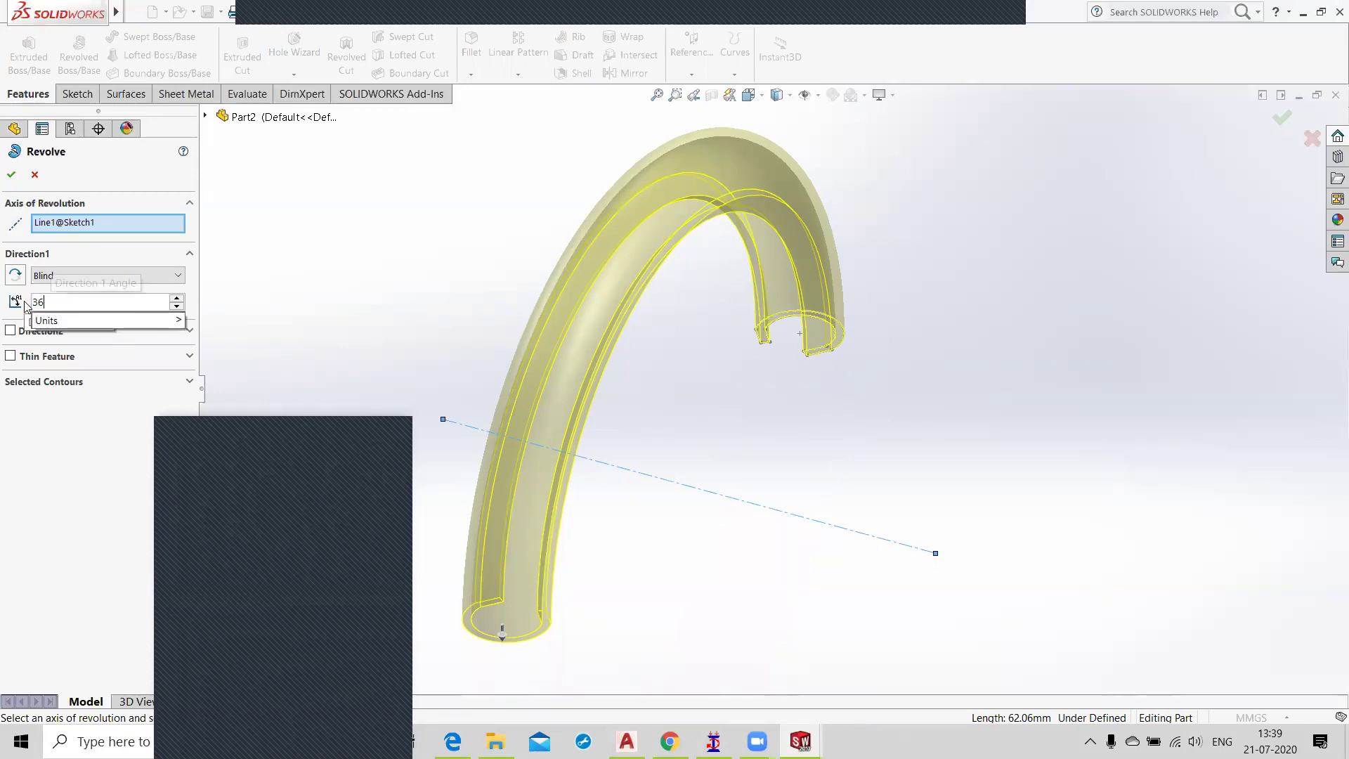
{"action": "mouse_move", "coordinate": [71, 324]}
{"action": "left_click", "coordinate": [353, 278]}
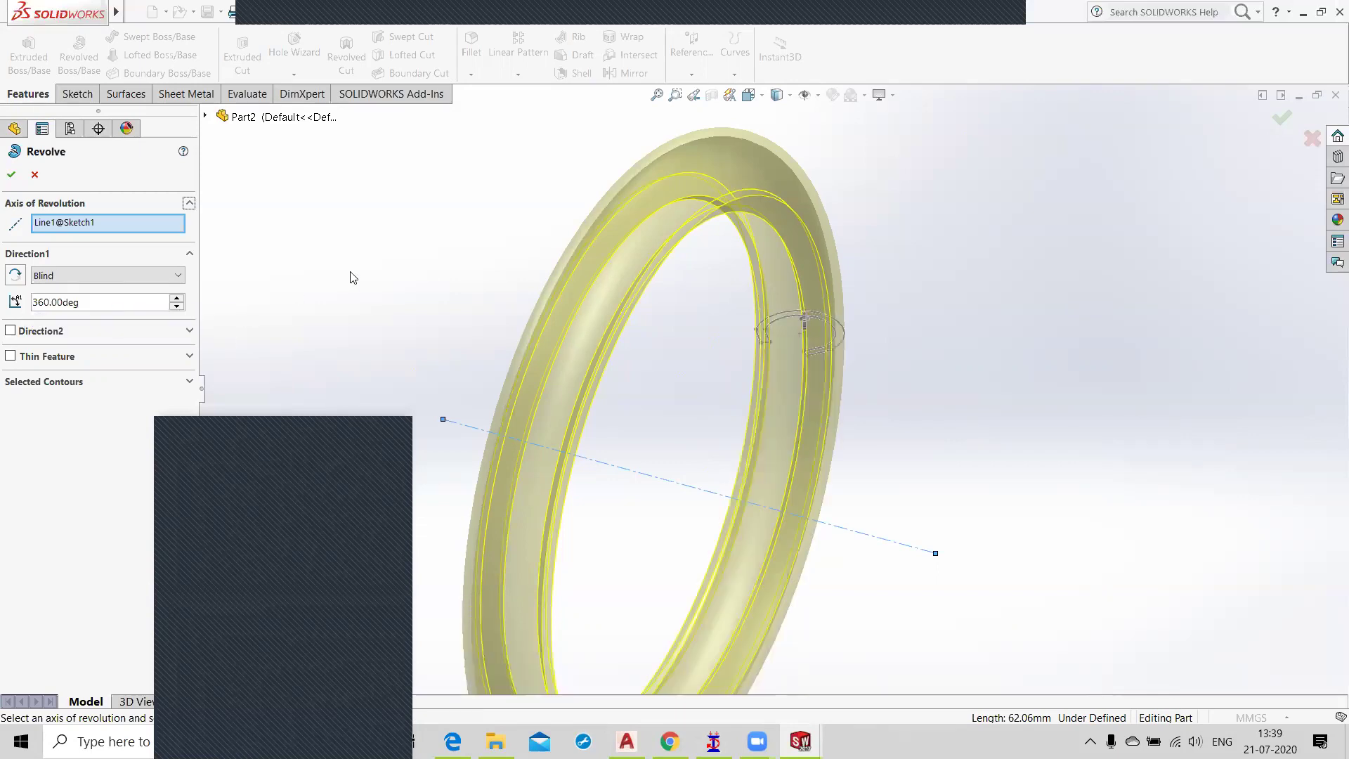
{"action": "left_click", "coordinate": [12, 175]}
Step: Examine the revolved ring's outer surface and open inner channel from different angles and distances
{"action": "scroll", "coordinate": [665, 358], "scroll_direction": "down", "scroll_amount": 2}
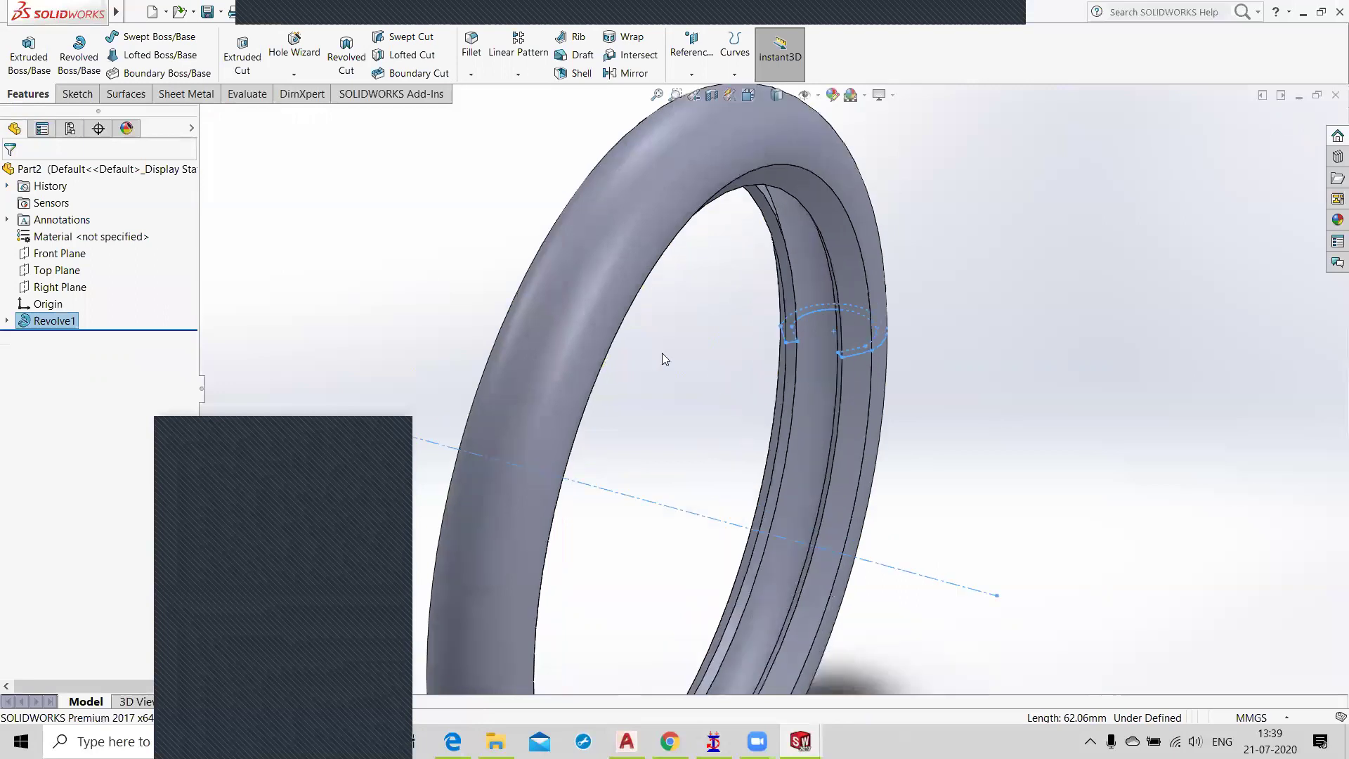
{"action": "scroll", "coordinate": [662, 358], "scroll_direction": "up", "scroll_amount": 4}
{"action": "scroll", "coordinate": [807, 515], "scroll_direction": "down", "scroll_amount": 4}
{"action": "middle_click_drag", "start_coordinate": [873, 504], "coordinate": [808, 506]}
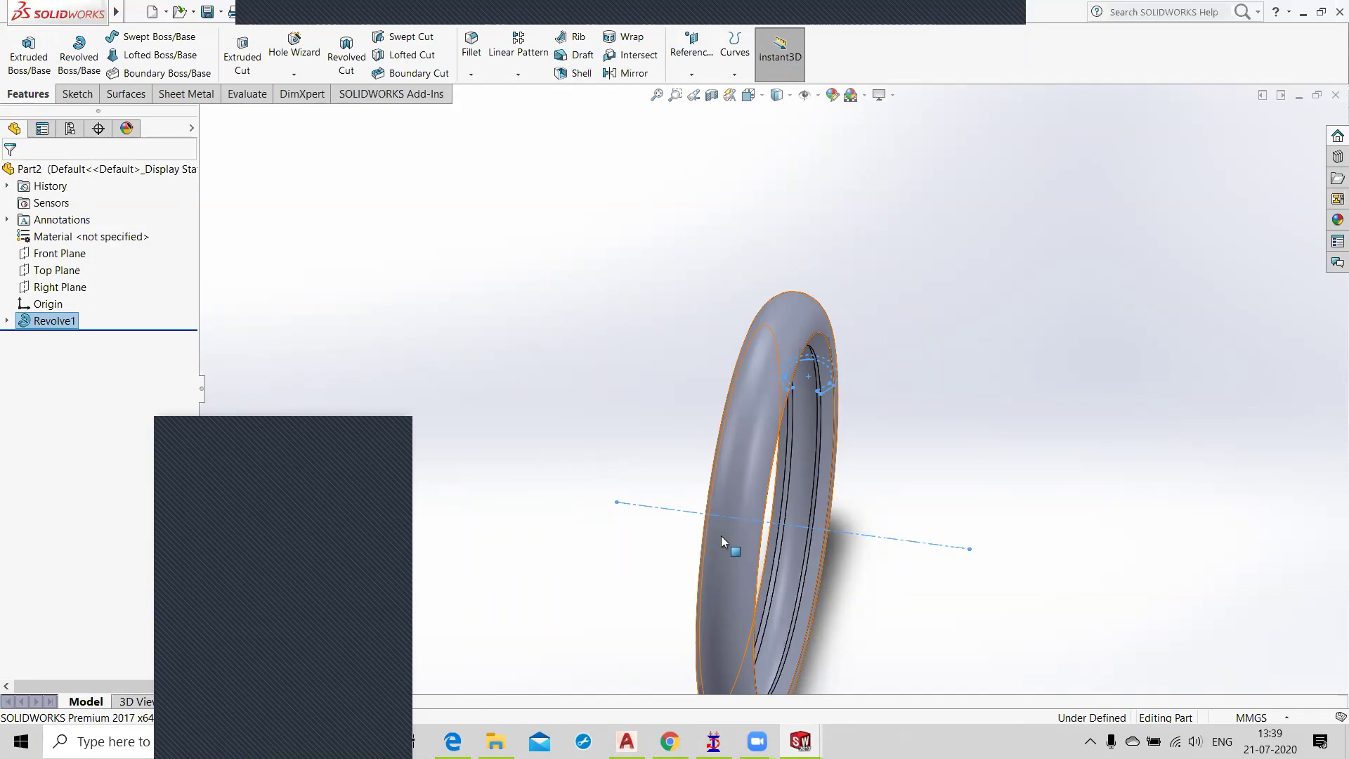
{"action": "scroll", "coordinate": [721, 535], "scroll_direction": "up", "scroll_amount": 2}
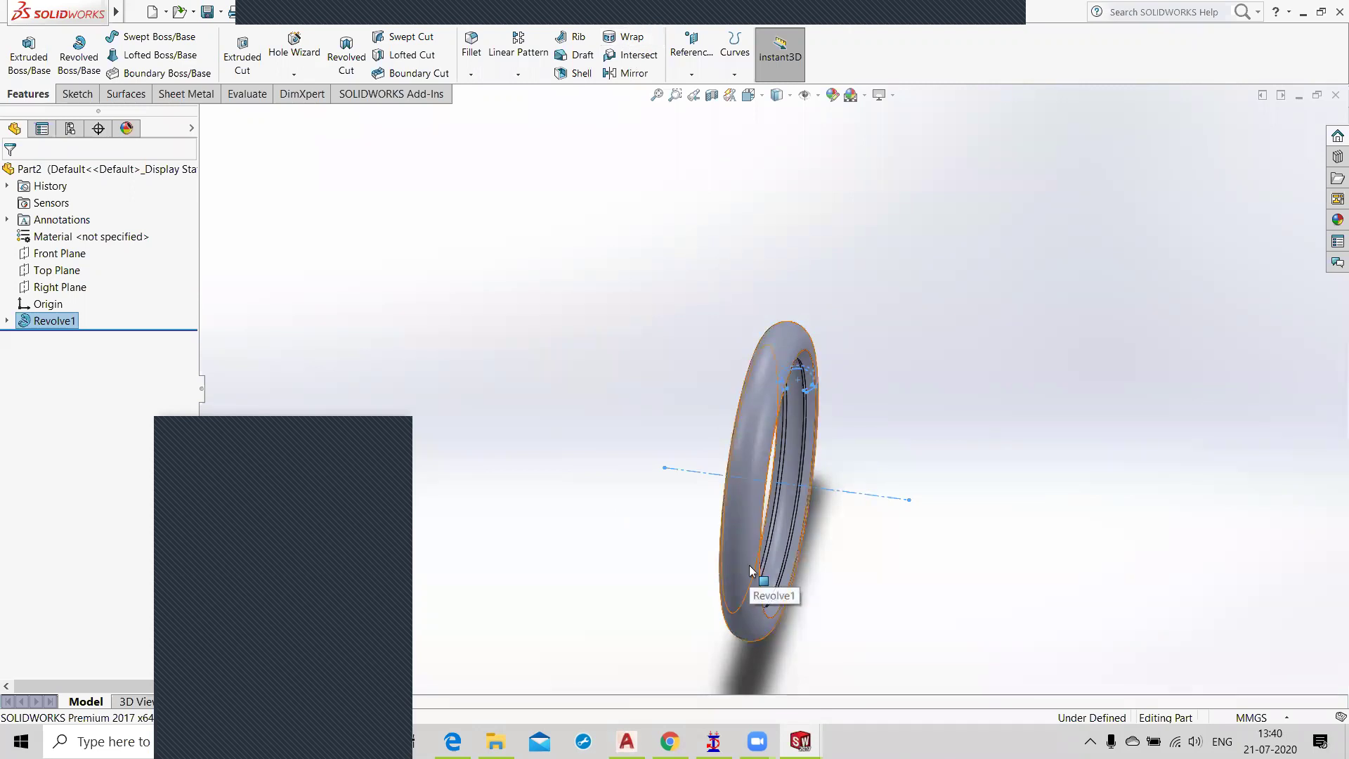
{"action": "key", "text": "z"}
{"action": "scroll", "coordinate": [749, 570], "scroll_direction": "down", "scroll_amount": 3}
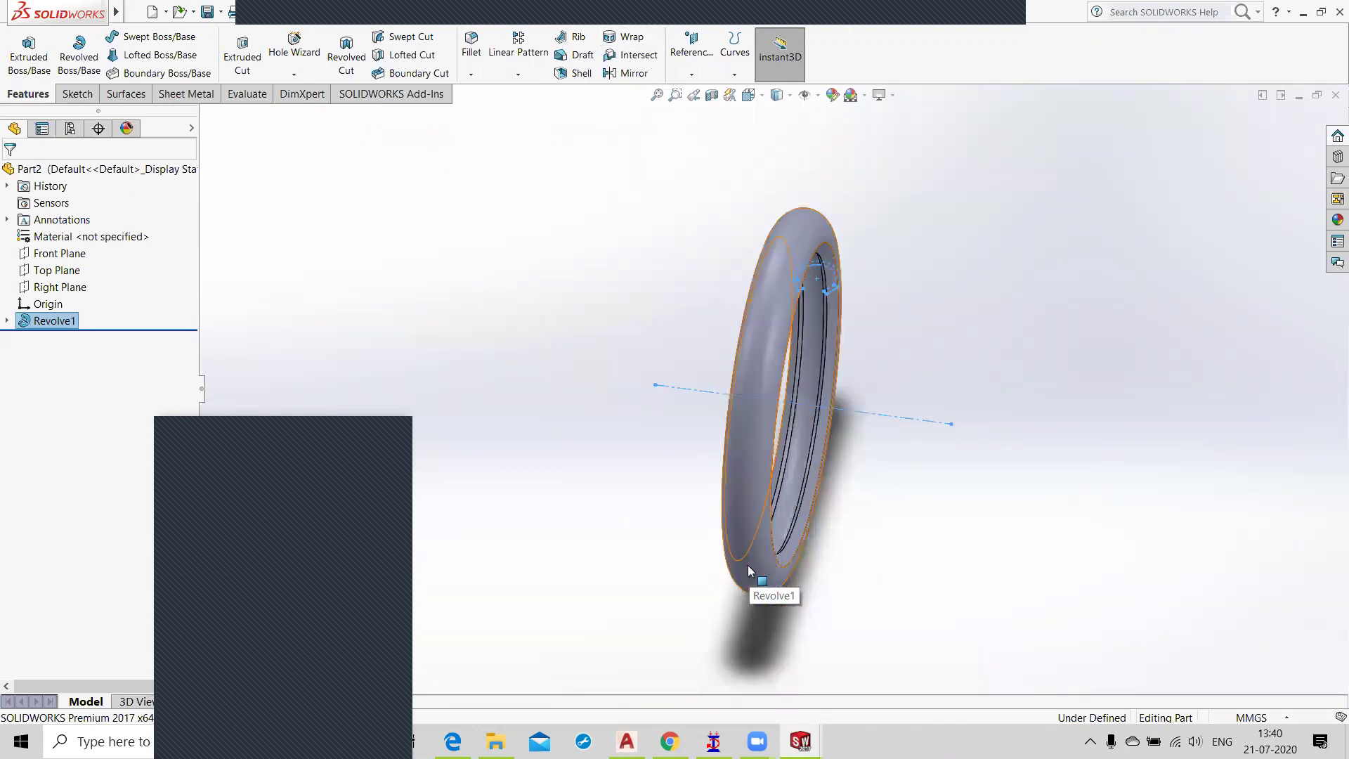
{"action": "scroll", "coordinate": [749, 571], "scroll_direction": "down", "scroll_amount": 2}
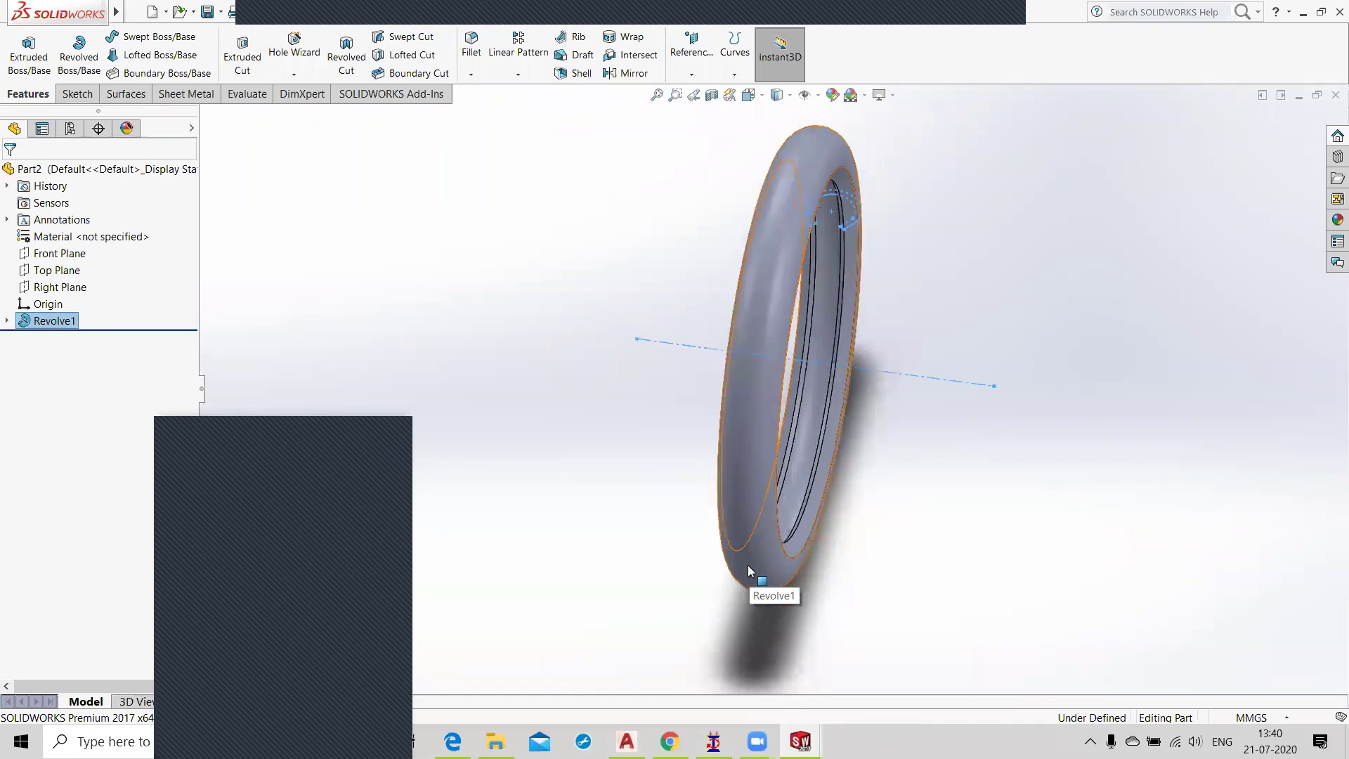